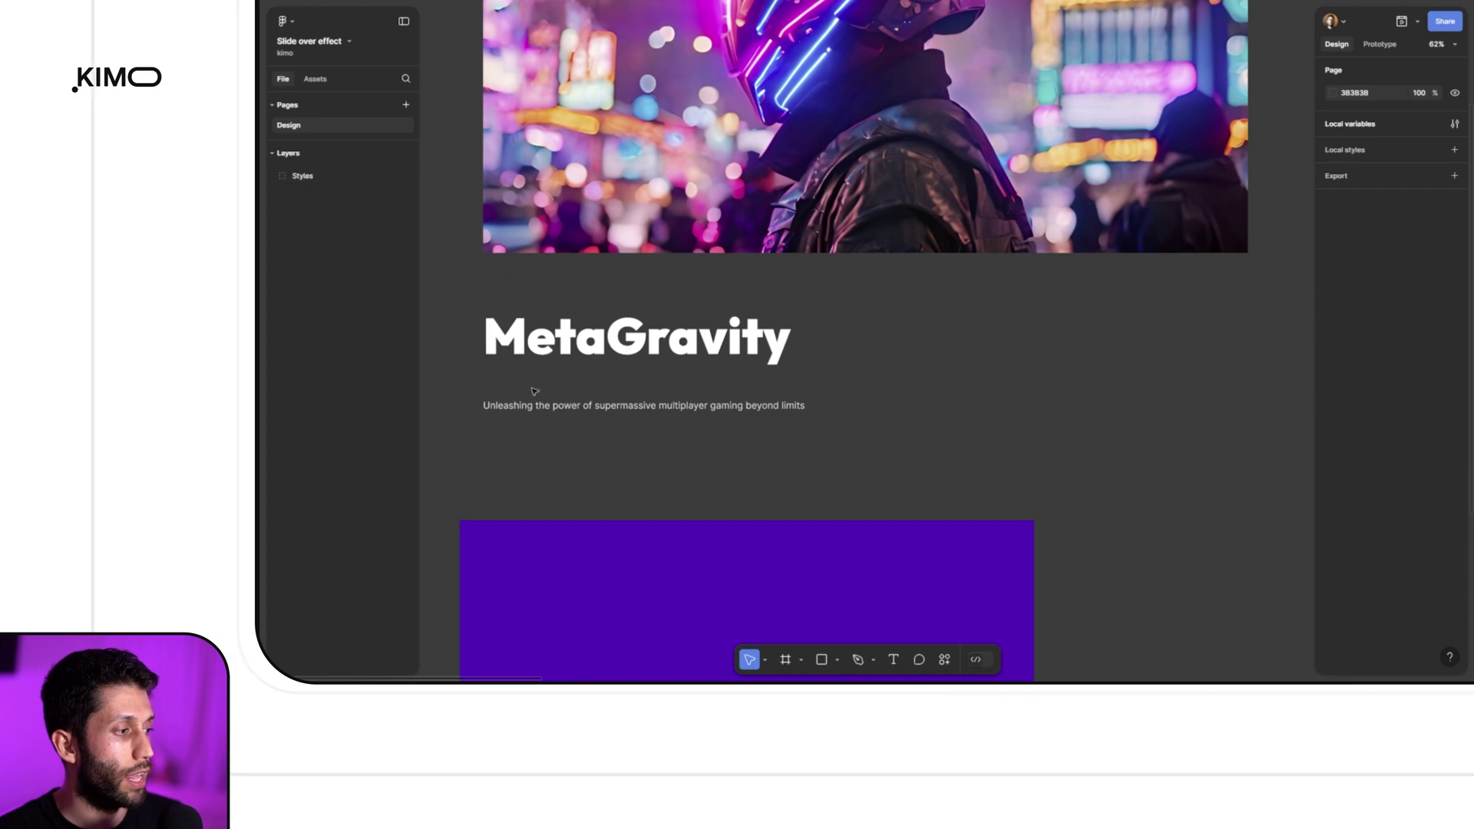
Draw a frame about 7869 × 4442 on the empty canvas beside the X Co assets and name it Section
{"action": "scroll", "coordinate": [530, 408], "scroll_direction": "down", "scroll_amount": 5, "text": "ctrl"}
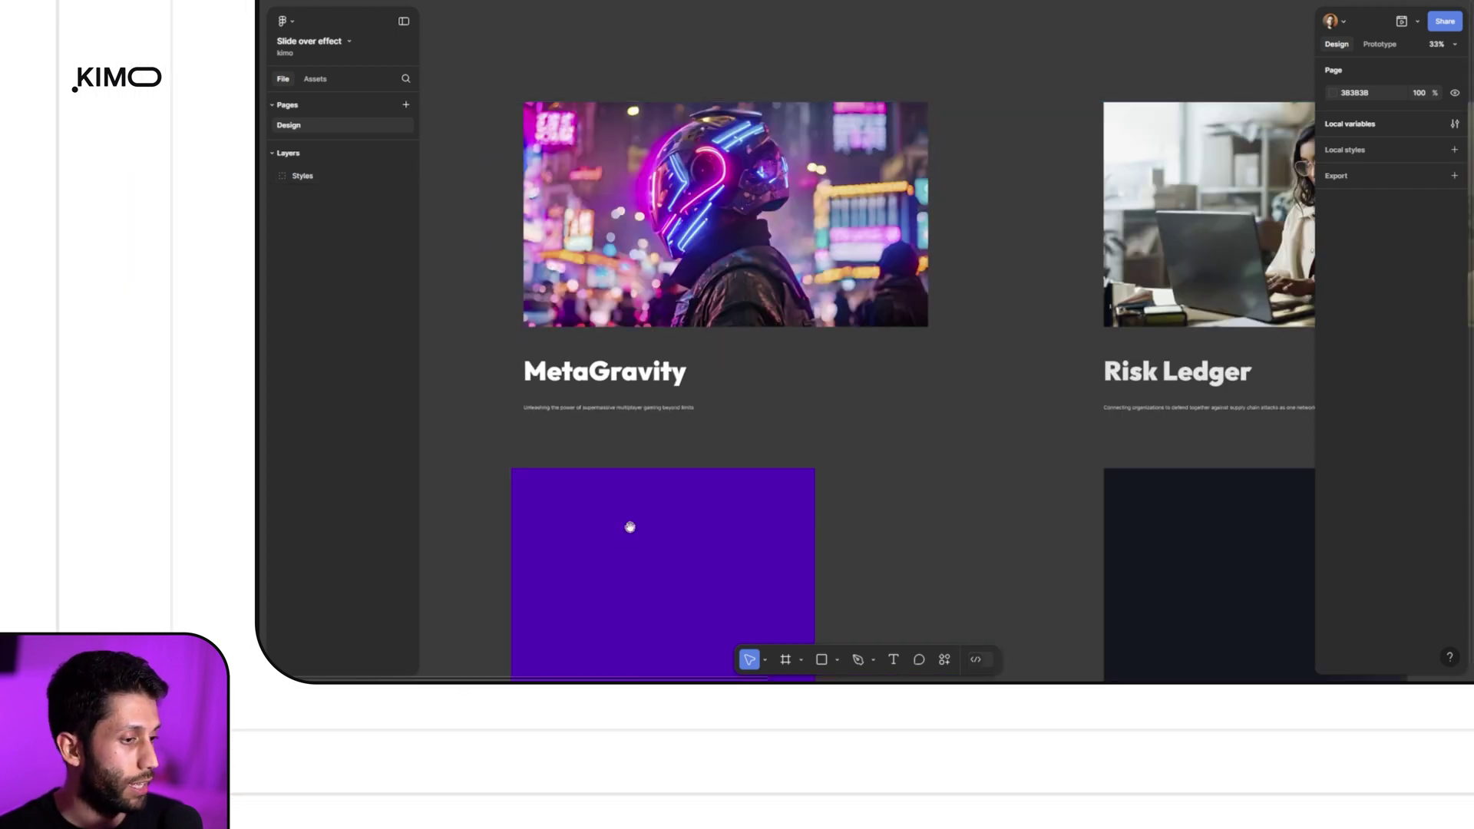
{"action": "left_click_drag", "start_coordinate": [625, 530], "coordinate": [650, 380]}
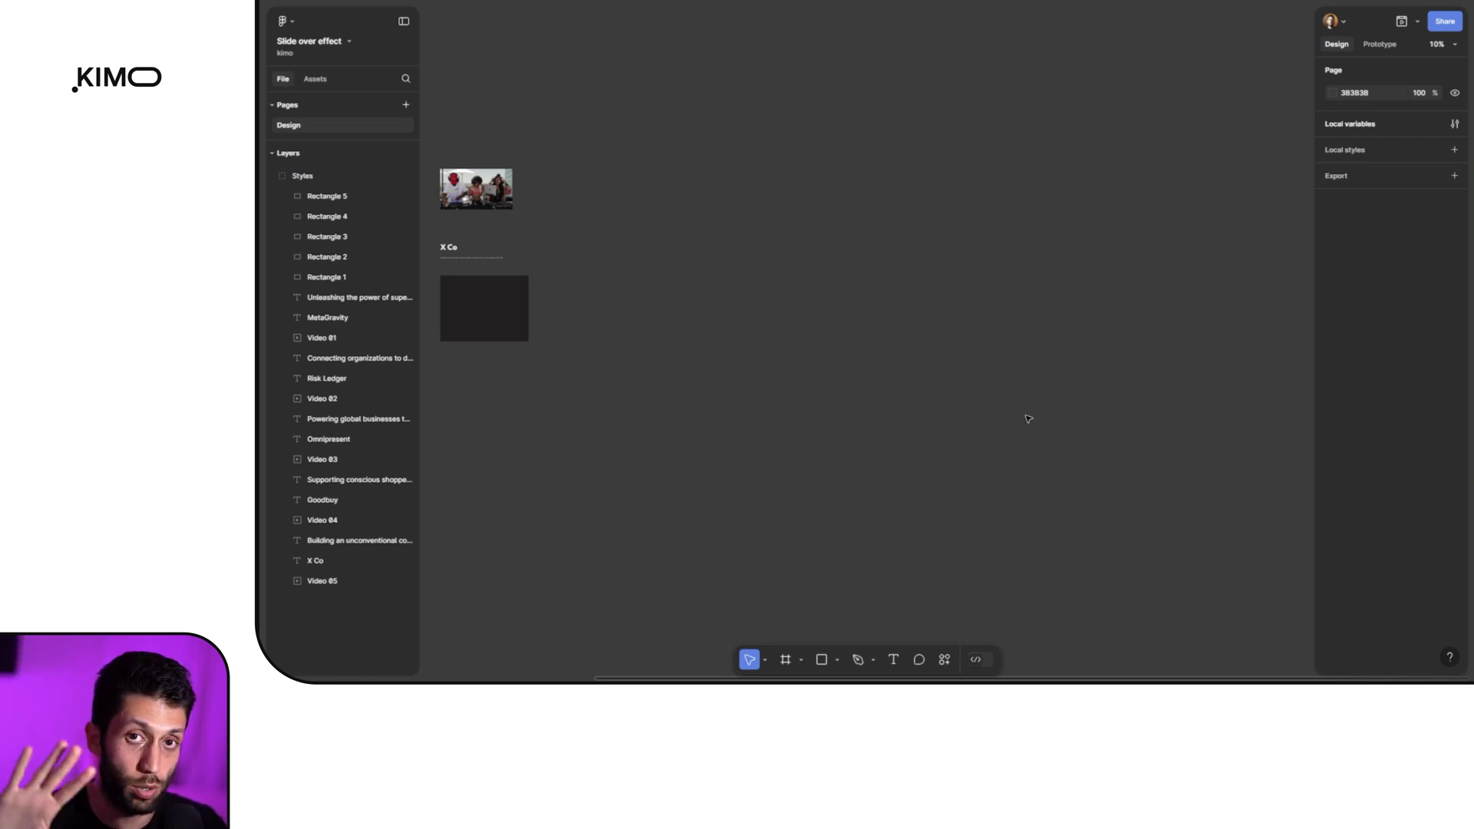
{"action": "left_click", "coordinate": [785, 660]}
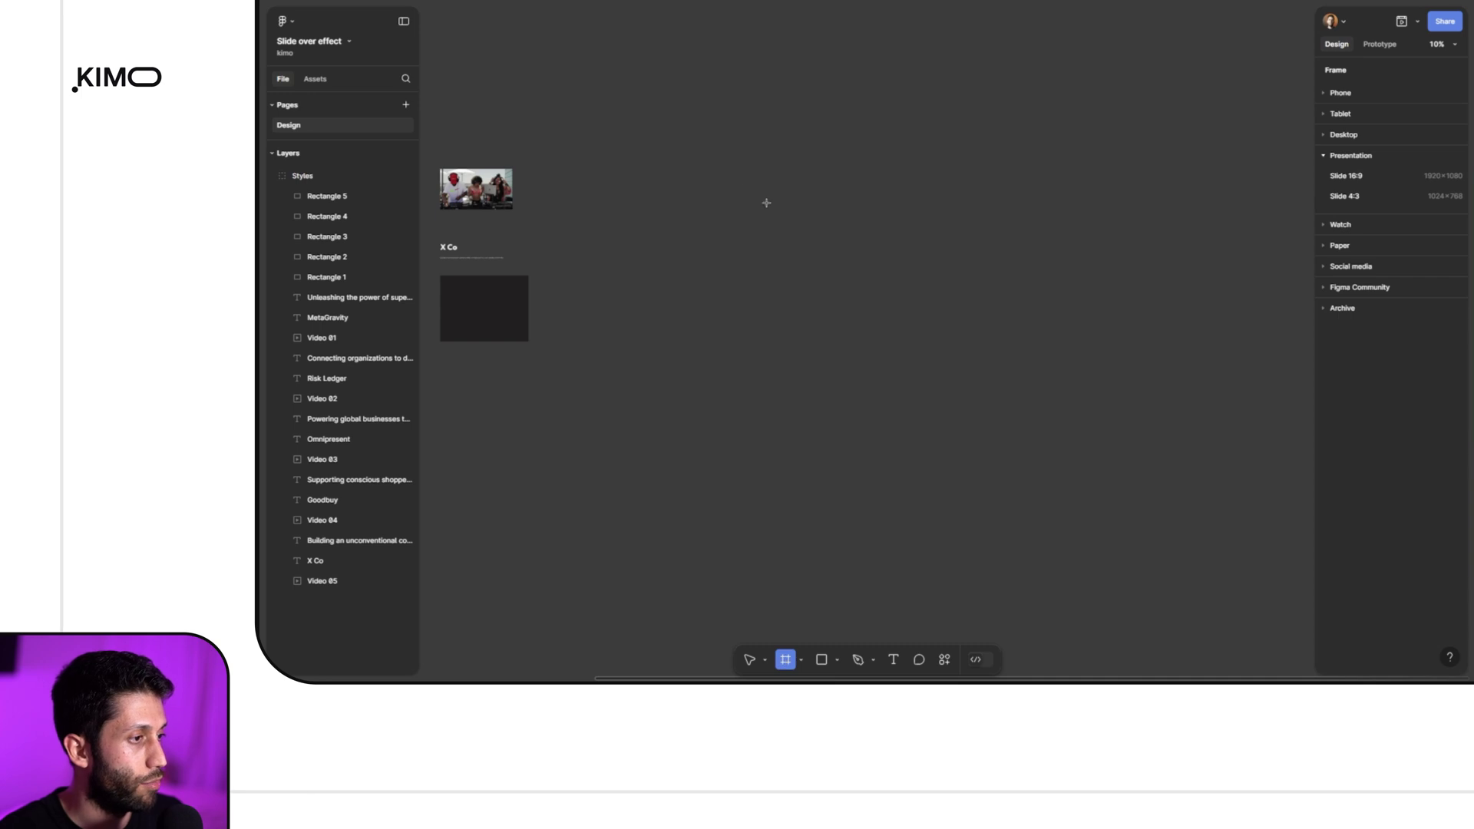
{"action": "left_click_drag", "start_coordinate": [681, 148], "coordinate": [1158, 418]}
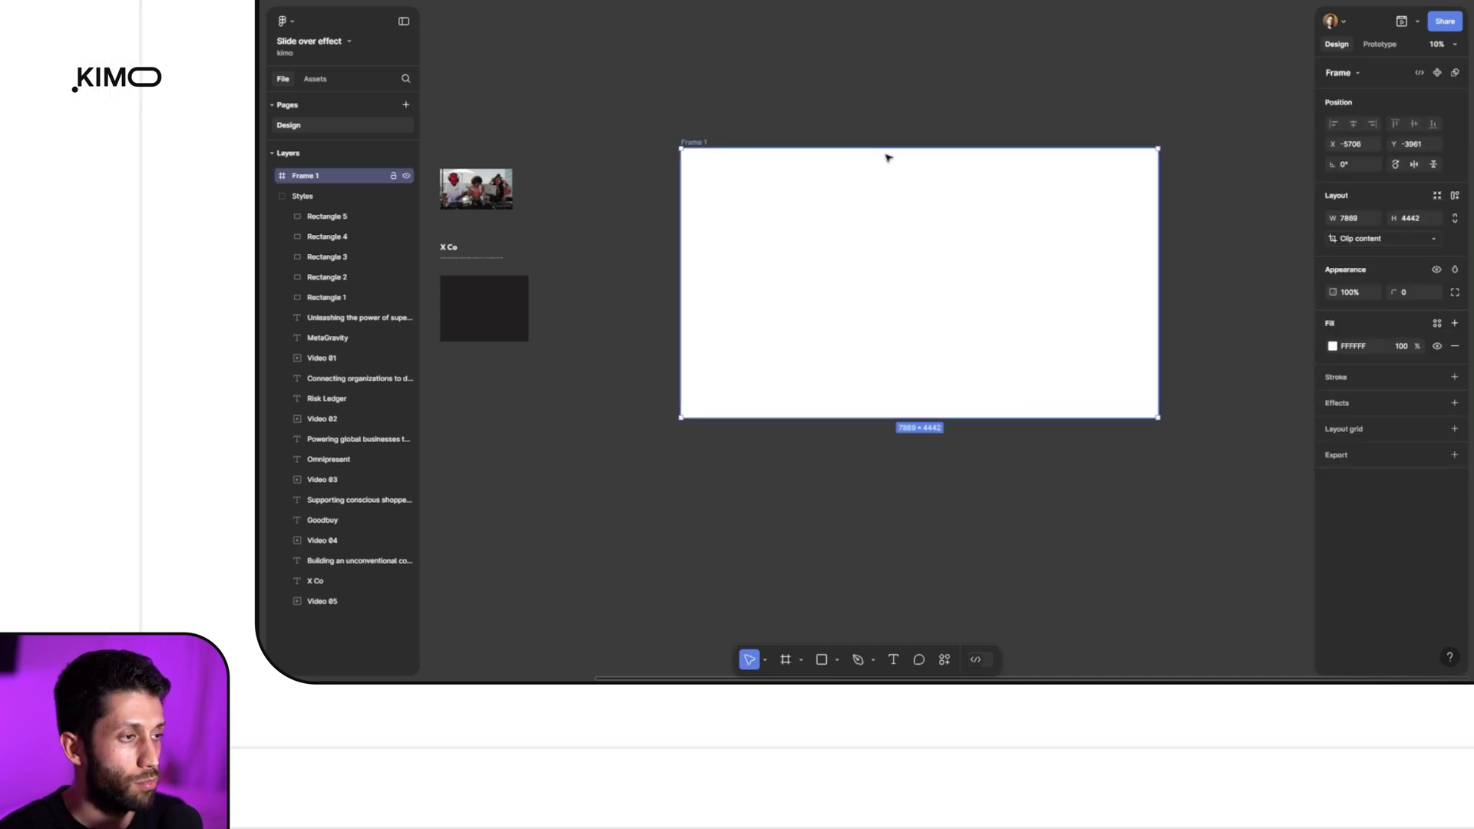
{"action": "double_click", "coordinate": [694, 143]}
{"action": "type", "text": "Section"}
{"action": "key", "text": "Return"}
{"action": "left_click", "coordinate": [1095, 92]}
{"action": "scroll", "coordinate": [1096, 92], "scroll_direction": "down", "scroll_amount": 2}
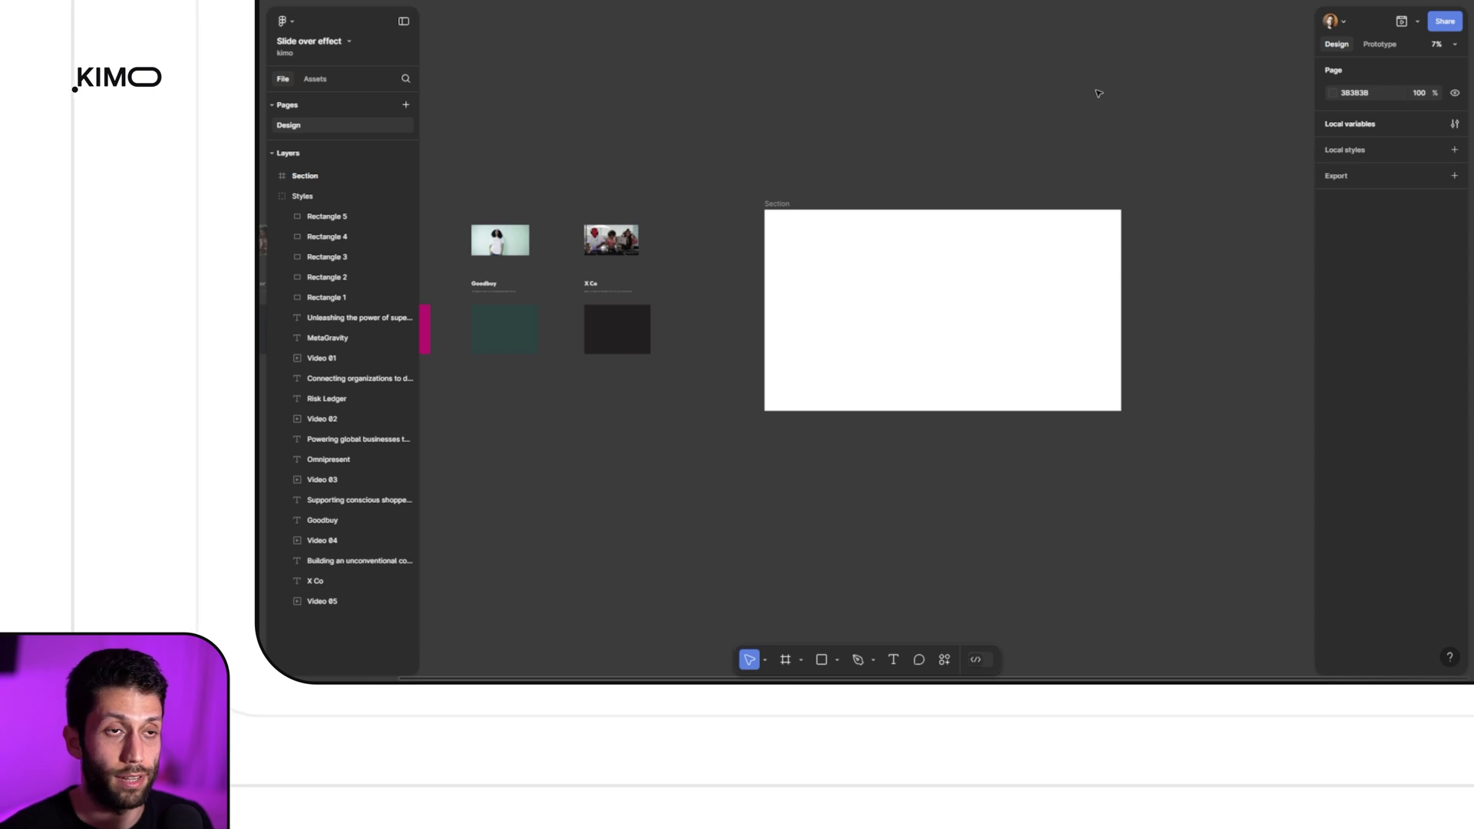
Fill the Section frame with the purple 5619BA sampled from the rectangle below the MetaGravity text
{"action": "left_click", "coordinate": [775, 203]}
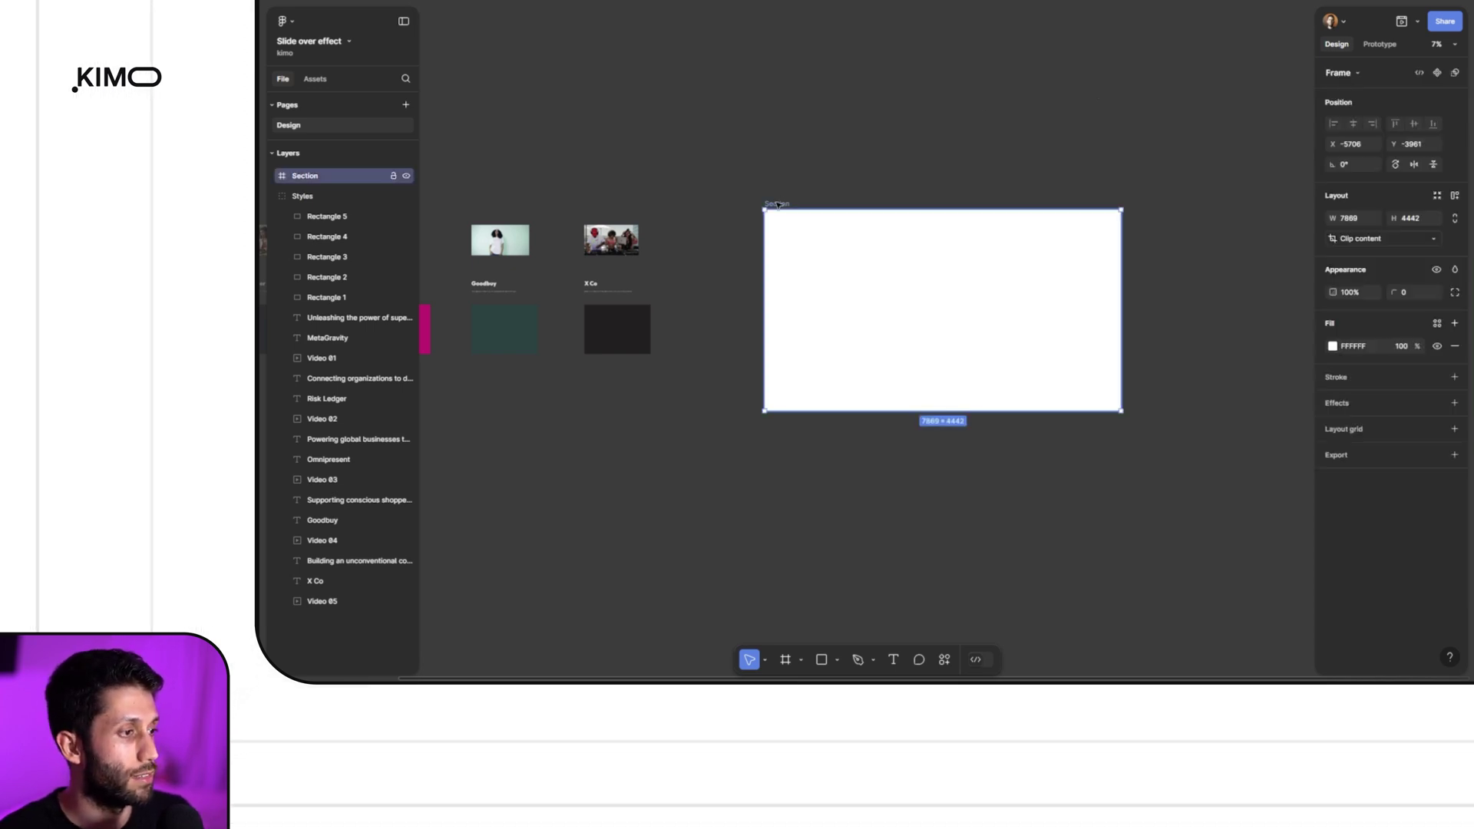
{"action": "scroll", "coordinate": [777, 204], "scroll_direction": "left", "scroll_amount": 5}
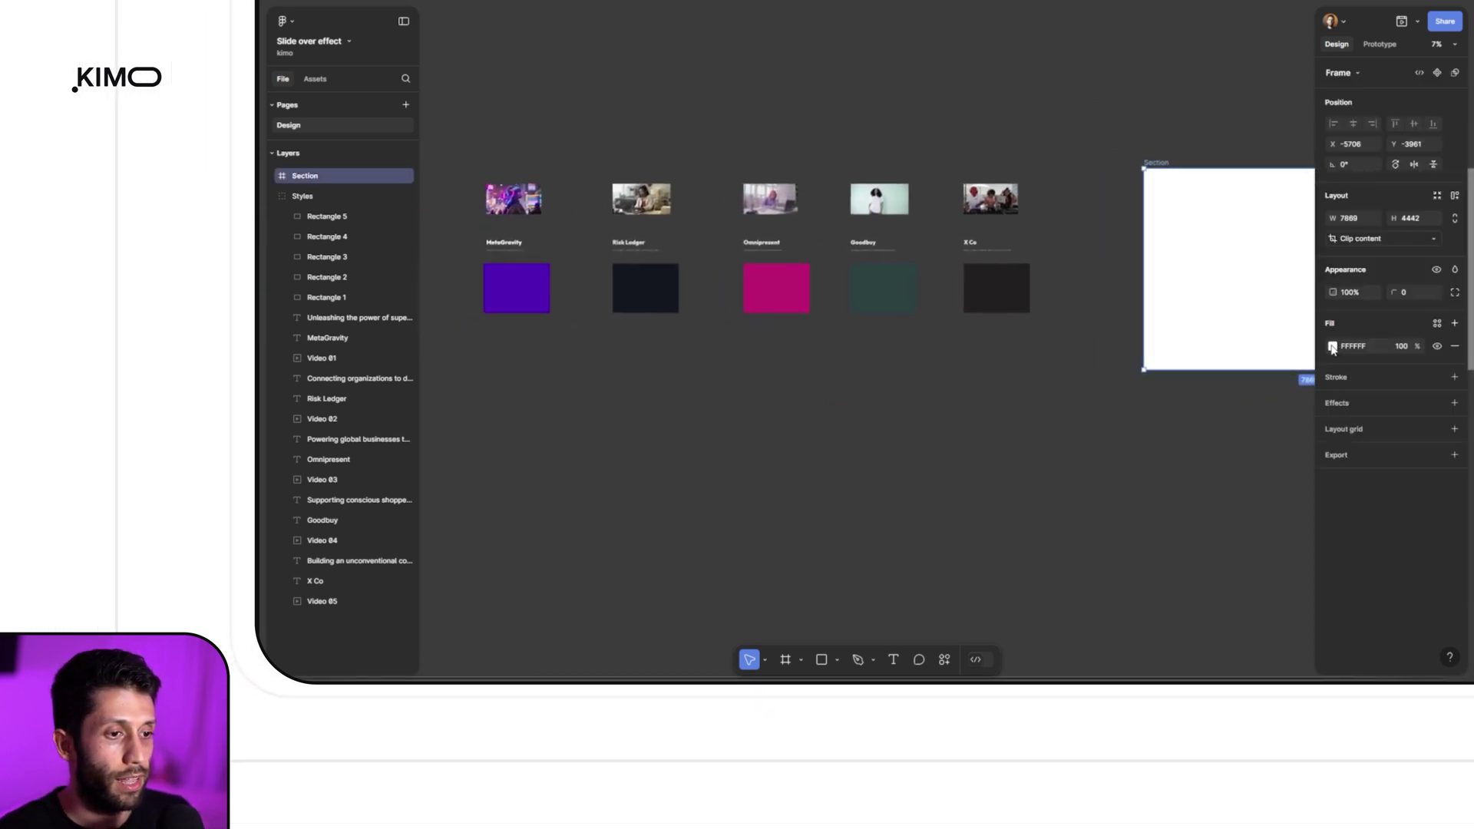
{"action": "left_click", "coordinate": [1333, 348]}
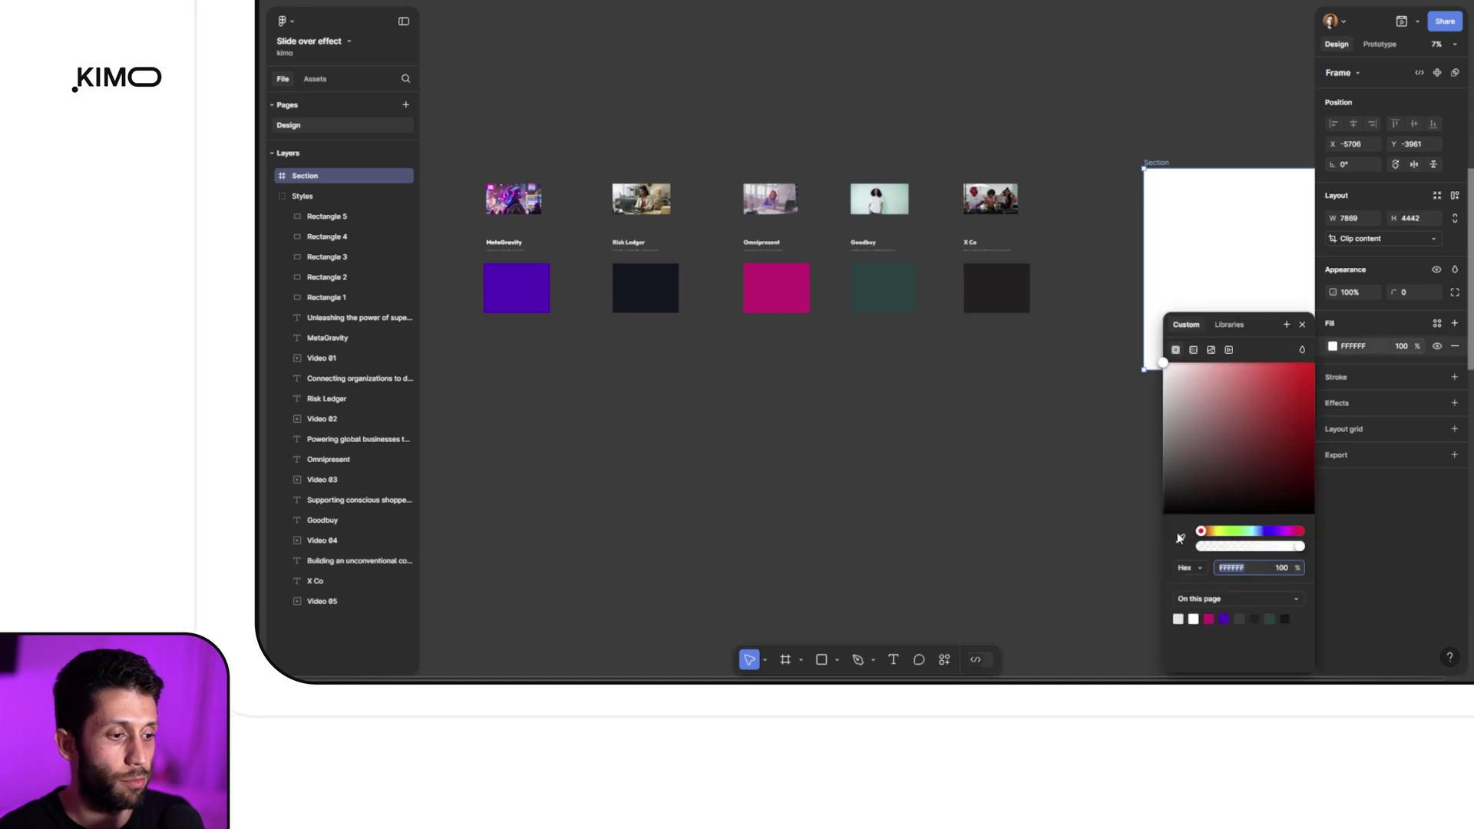
{"action": "left_click", "coordinate": [523, 277]}
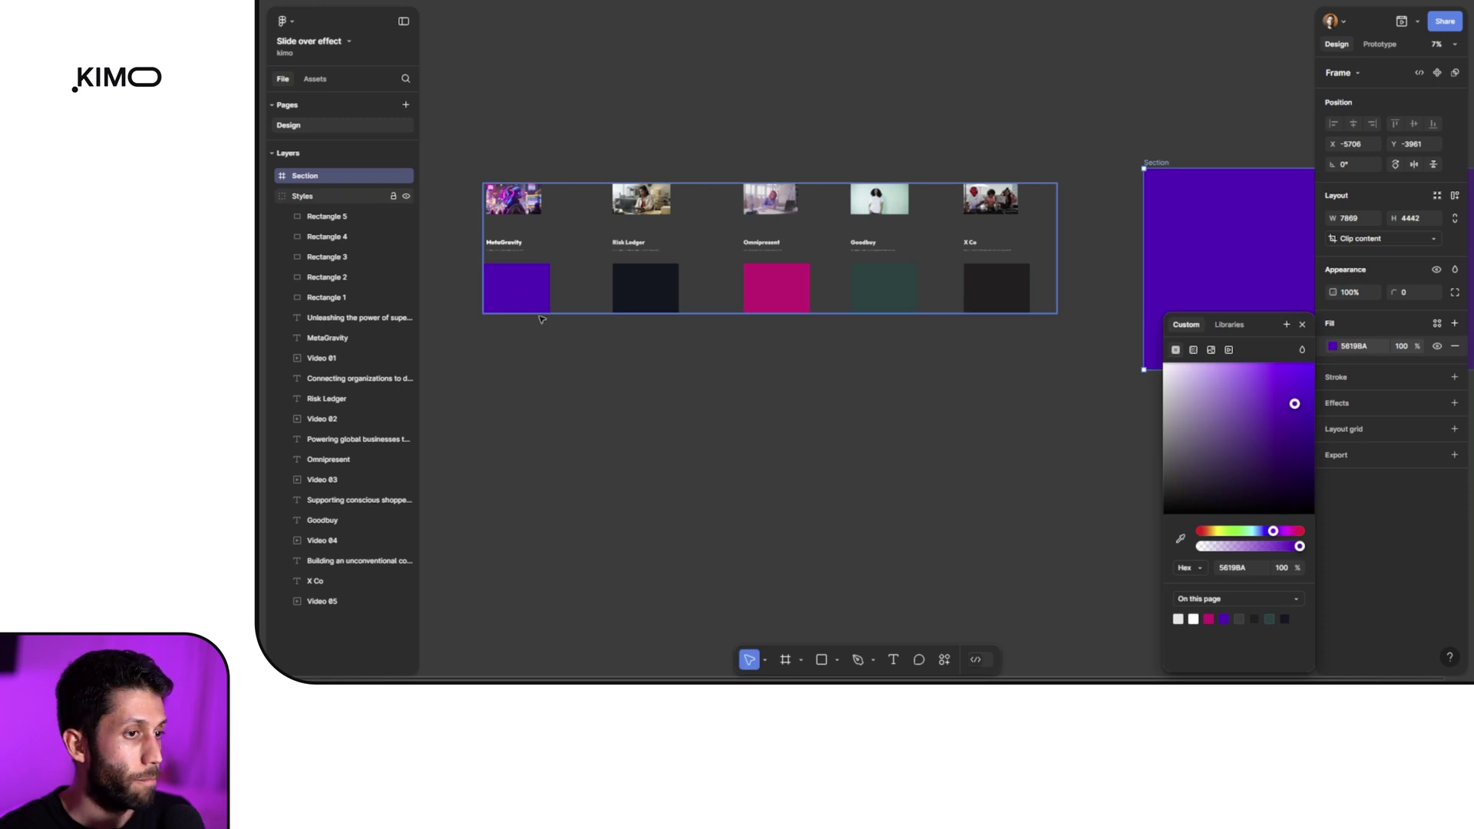
{"action": "scroll", "coordinate": [720, 392], "scroll_direction": "right", "scroll_amount": 4}
{"action": "scroll", "coordinate": [609, 389], "scroll_direction": "left", "scroll_amount": 5}
{"action": "scroll", "coordinate": [609, 388], "scroll_direction": "up", "scroll_amount": 2}
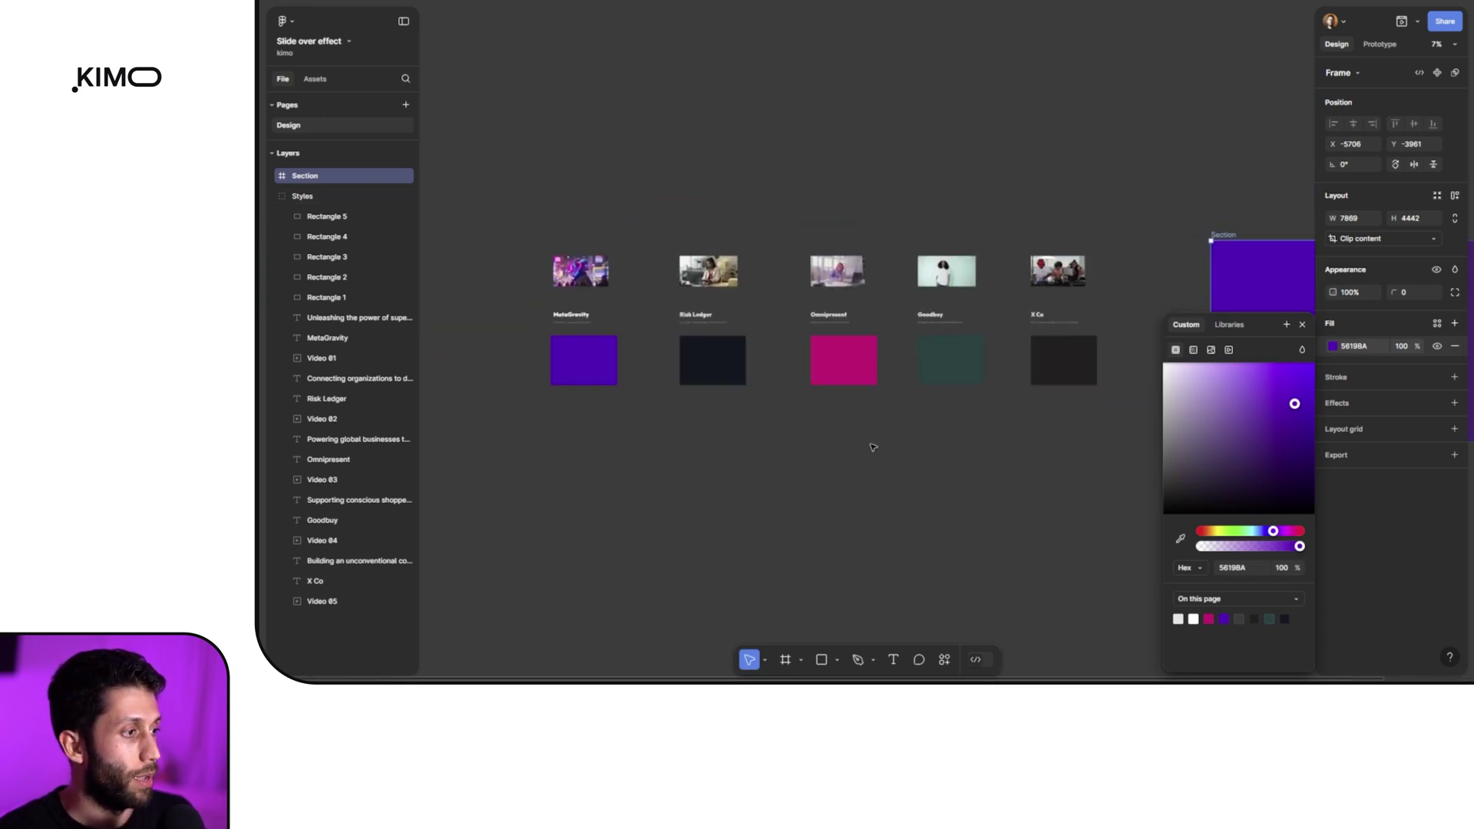
{"action": "left_click", "coordinate": [972, 198]}
Copy the MetaGravity video, title and description from Styles into the Section frame
{"action": "scroll", "coordinate": [965, 194], "scroll_direction": "right", "scroll_amount": 4}
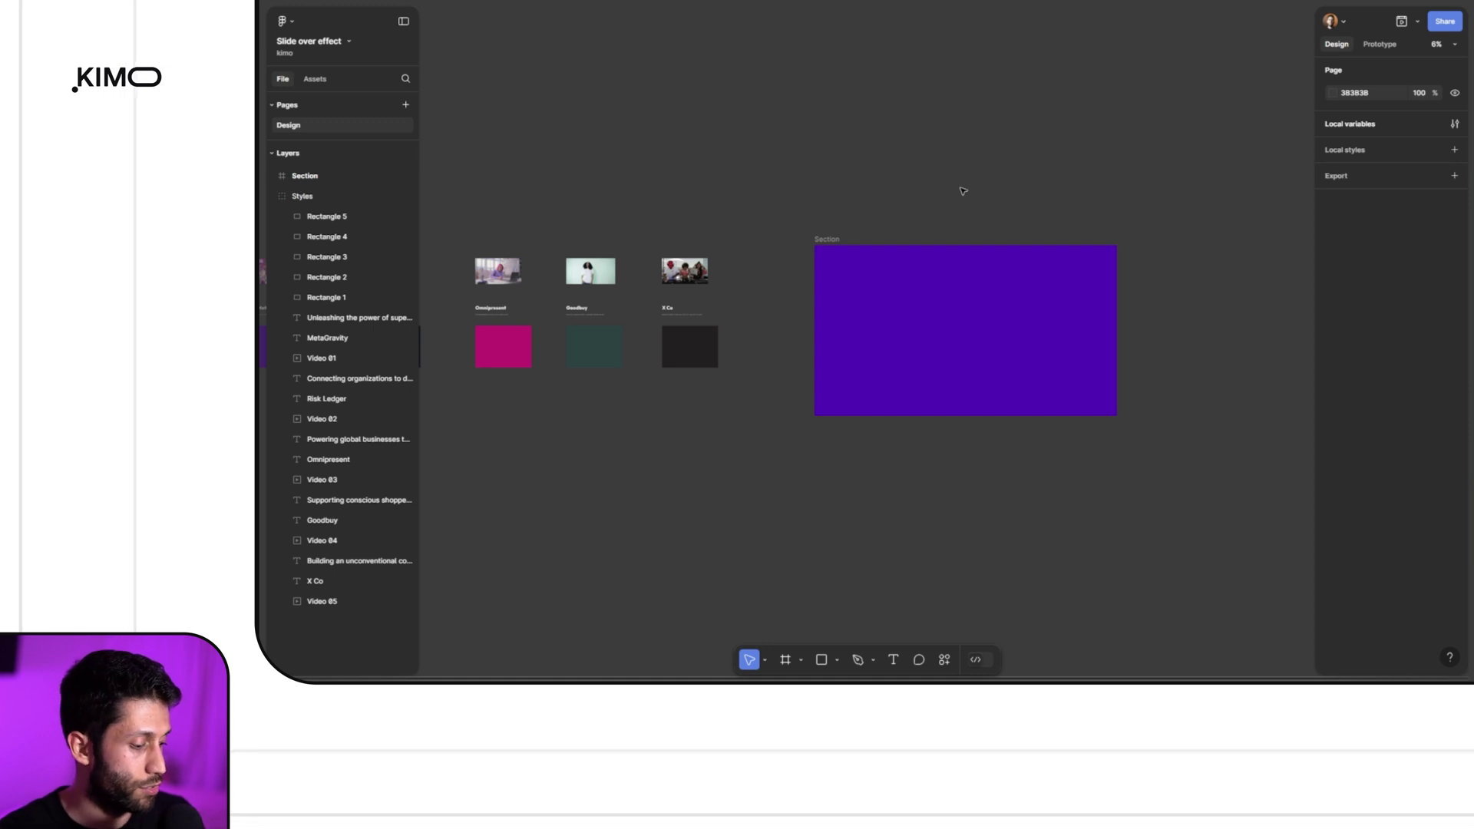
{"action": "scroll", "coordinate": [747, 208], "scroll_direction": "left", "scroll_amount": 5}
{"action": "scroll", "coordinate": [806, 247], "scroll_direction": "up", "scroll_amount": 4}
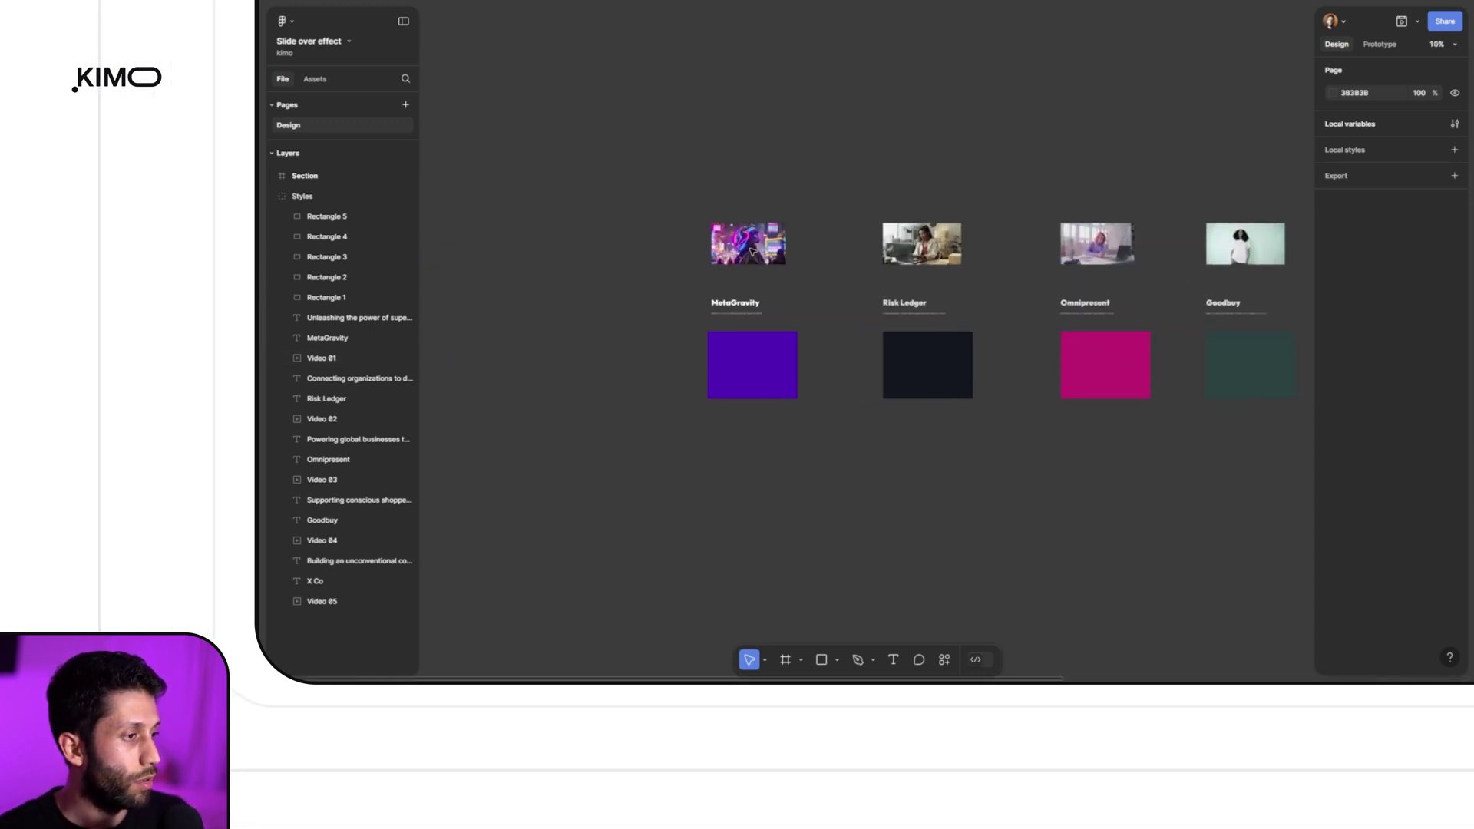
{"action": "scroll", "coordinate": [752, 251], "scroll_direction": "up", "scroll_amount": 3}
{"action": "left_click", "coordinate": [742, 272]}
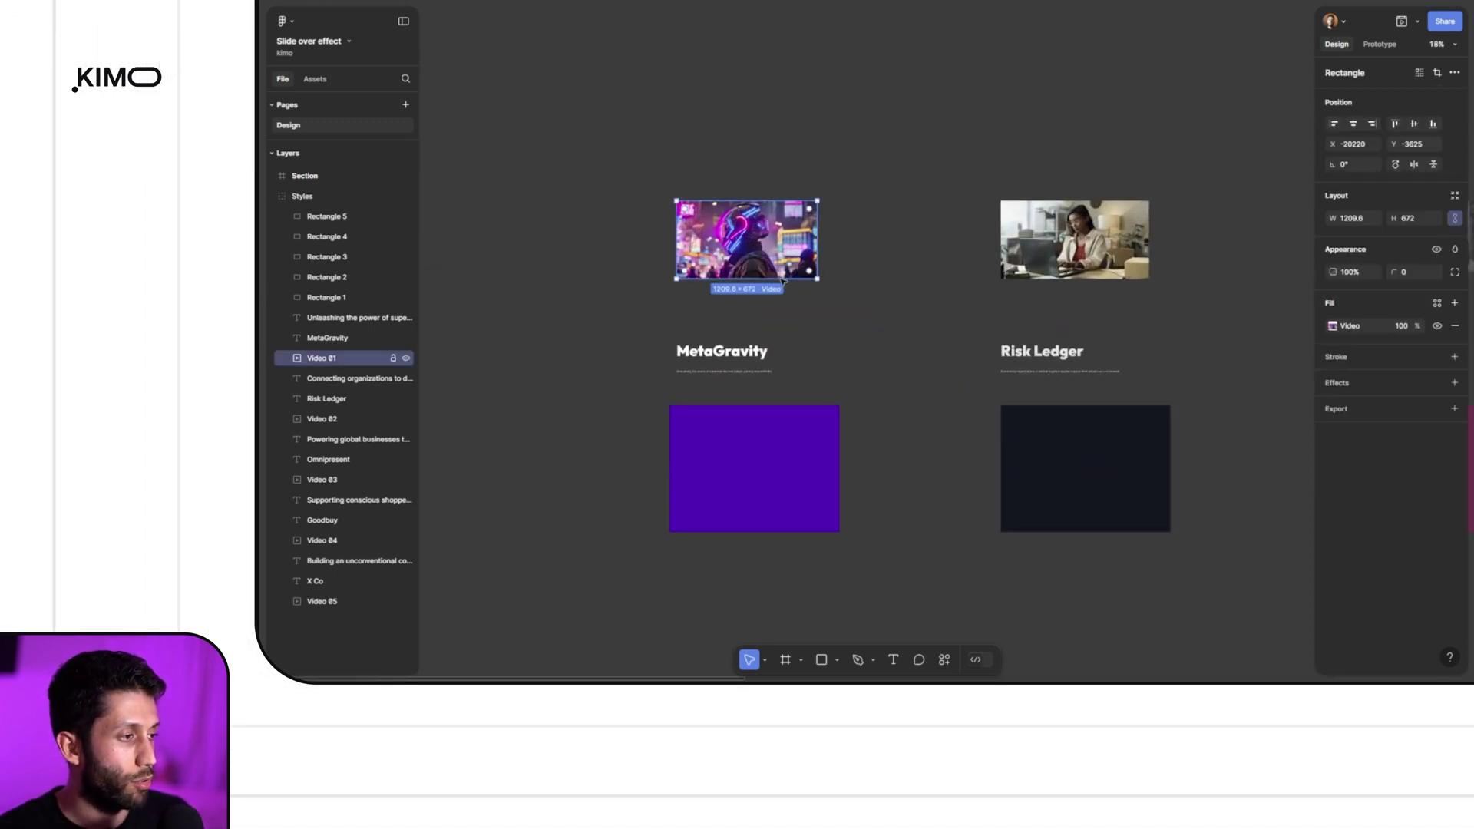
{"action": "left_click", "coordinate": [709, 352], "text": "shift"}
{"action": "left_click", "coordinate": [711, 371], "text": "shift"}
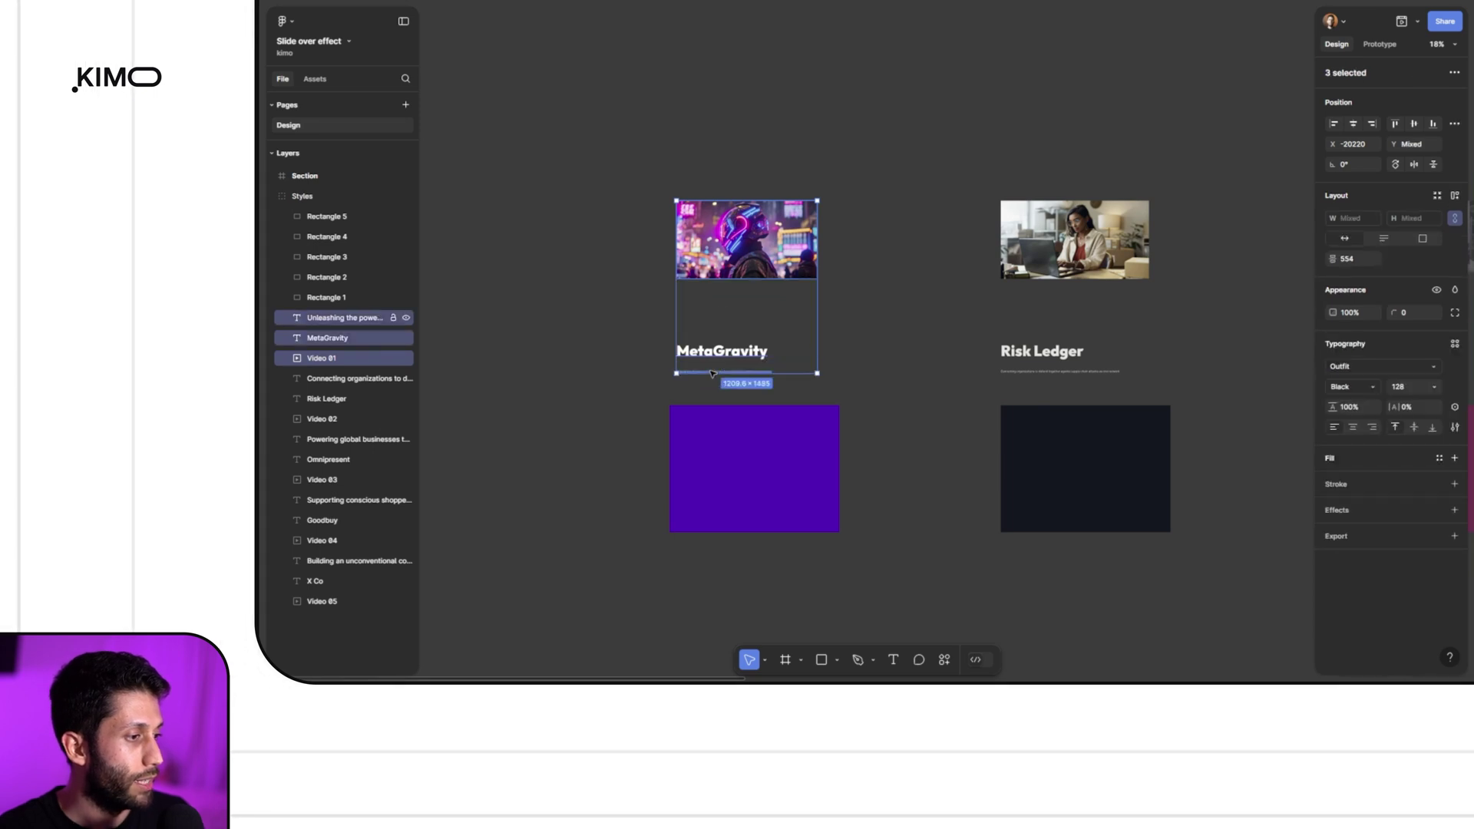
{"action": "scroll", "coordinate": [959, 154], "scroll_direction": "right", "scroll_amount": 10}
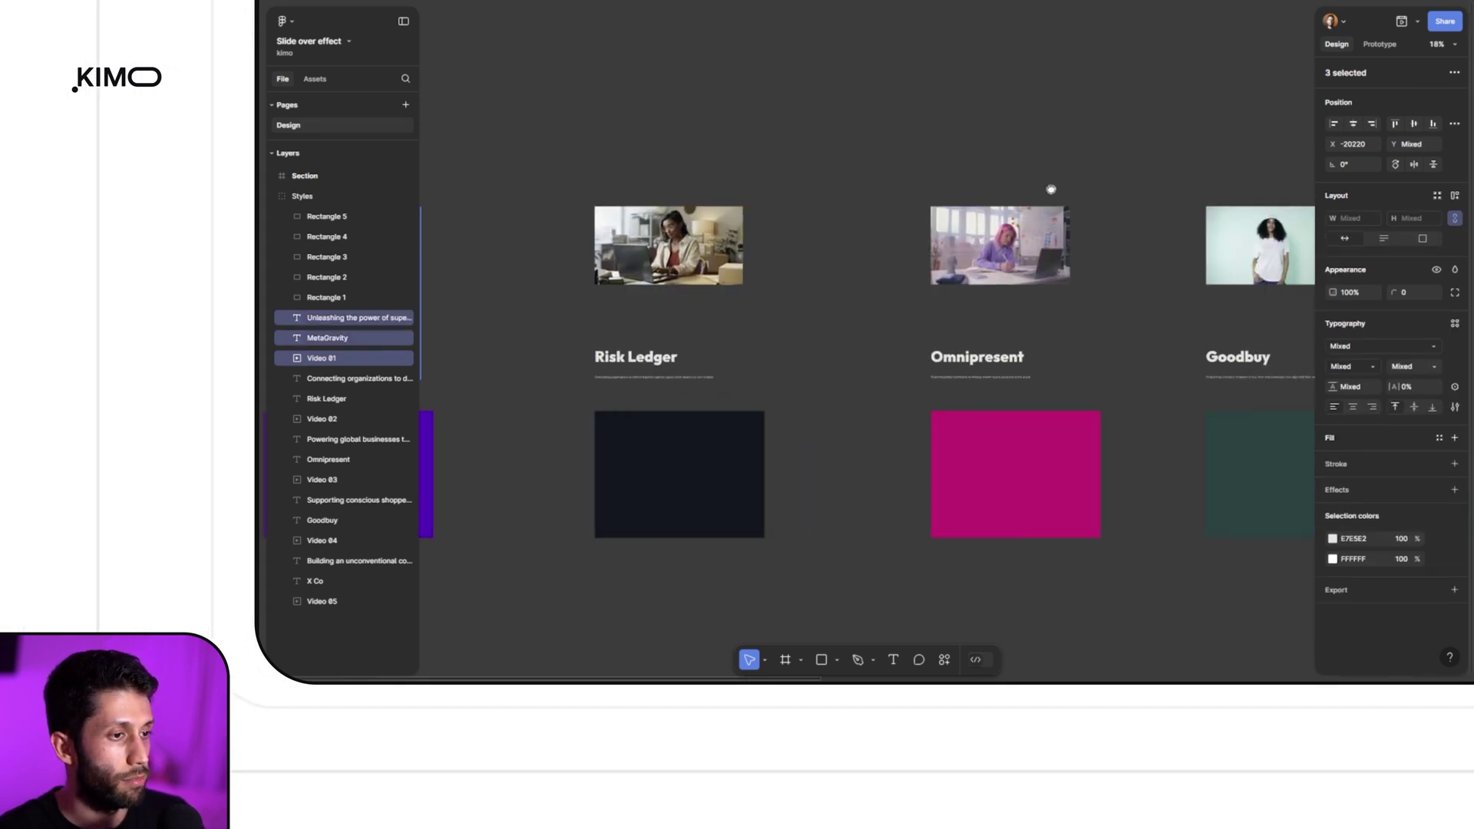
{"action": "scroll", "coordinate": [960, 307], "scroll_direction": "right", "scroll_amount": 5}
{"action": "left_click", "coordinate": [602, 175]}
{"action": "left_click", "coordinate": [626, 147]}
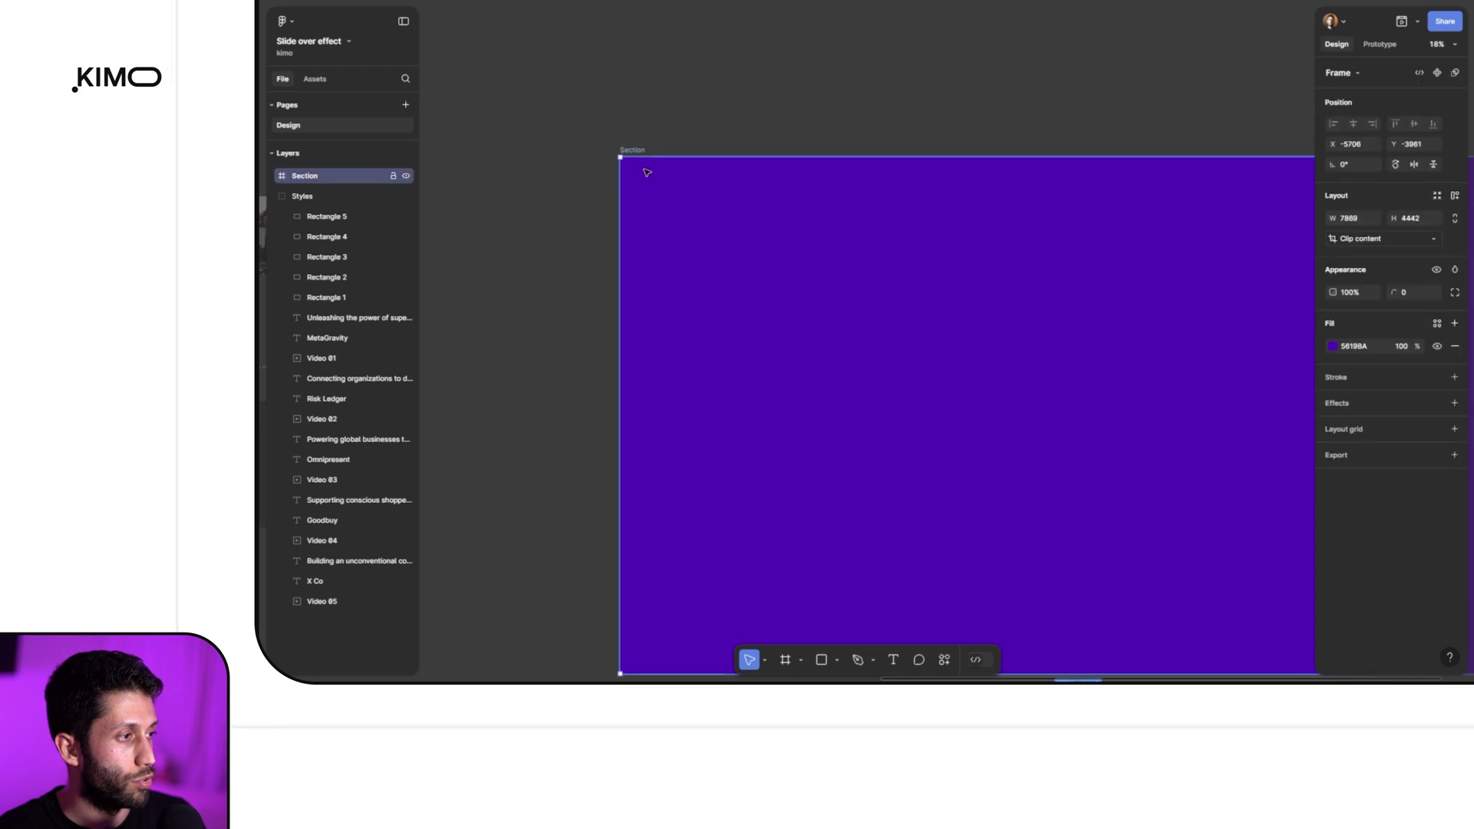
{"action": "scroll", "coordinate": [640, 178], "scroll_direction": "down", "scroll_amount": 4}
{"action": "key", "text": "ctrl+v"}
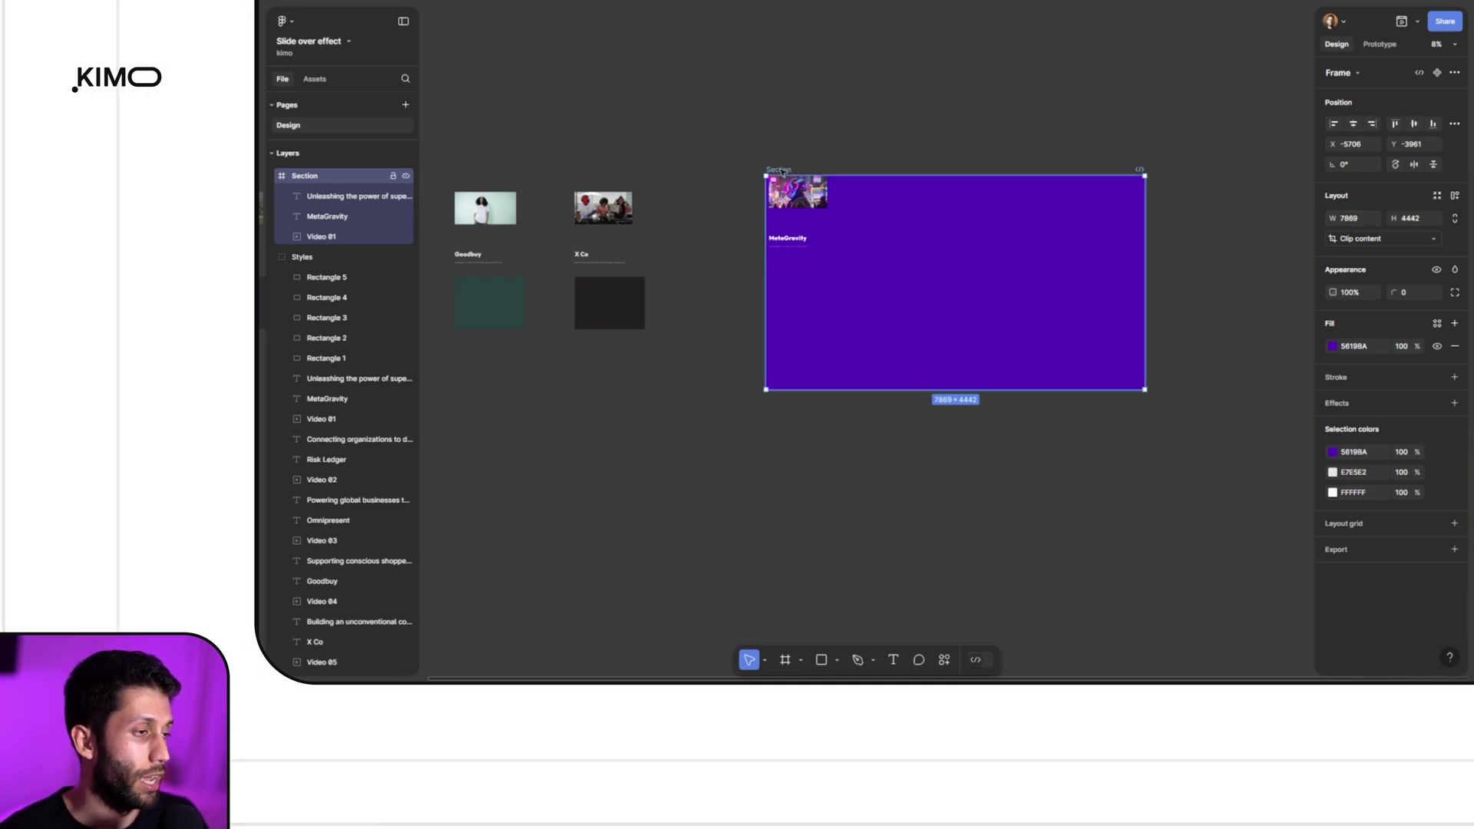
Shrink the Section frame to about 1744 × 1690 around its contents and apply auto layout to it
{"action": "left_click_drag", "start_coordinate": [1144, 389], "coordinate": [851, 258]}
{"action": "scroll", "coordinate": [799, 195], "scroll_direction": "up", "scroll_amount": 5}
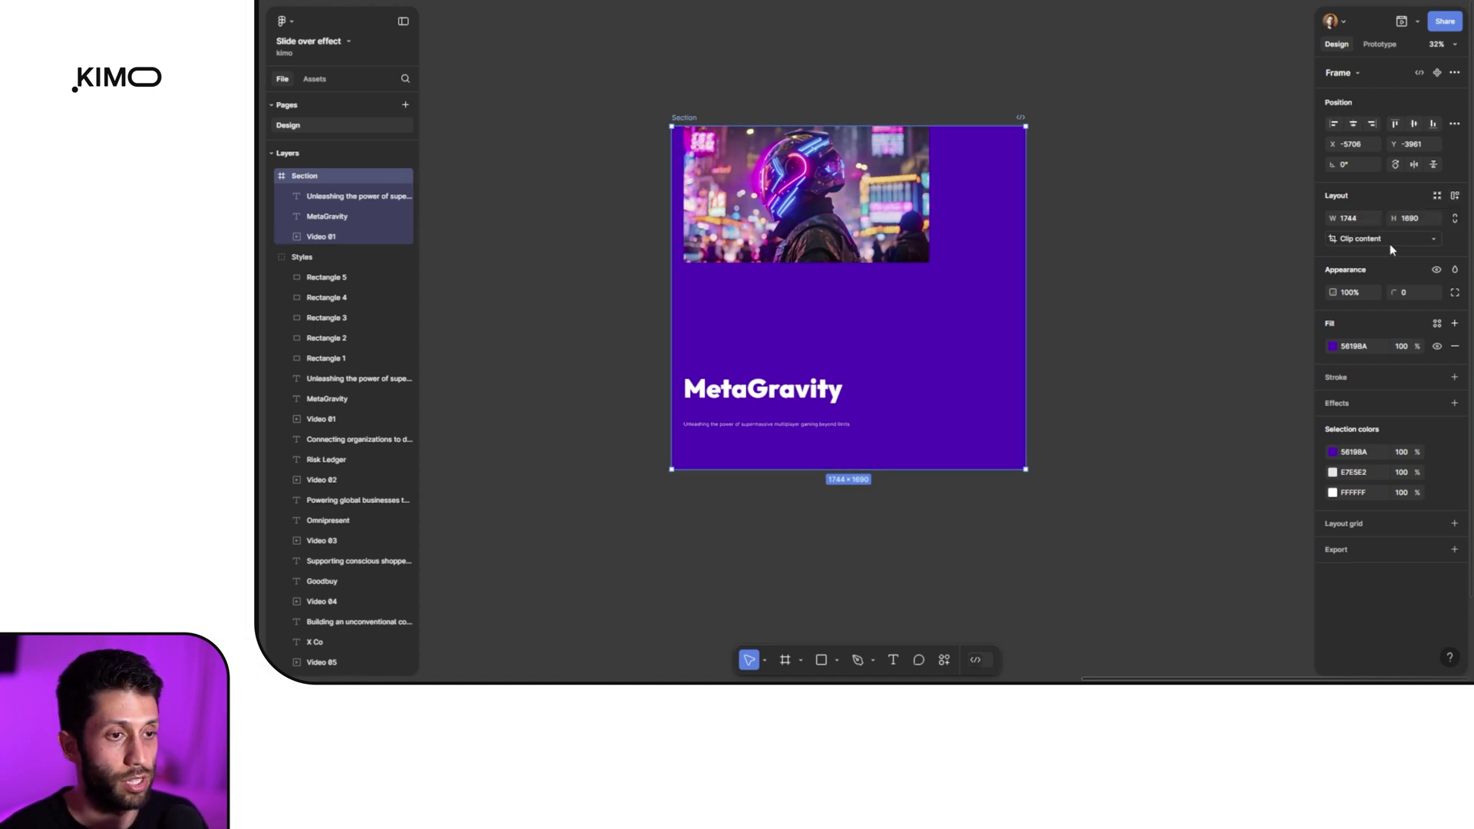
{"action": "left_click", "coordinate": [1455, 196]}
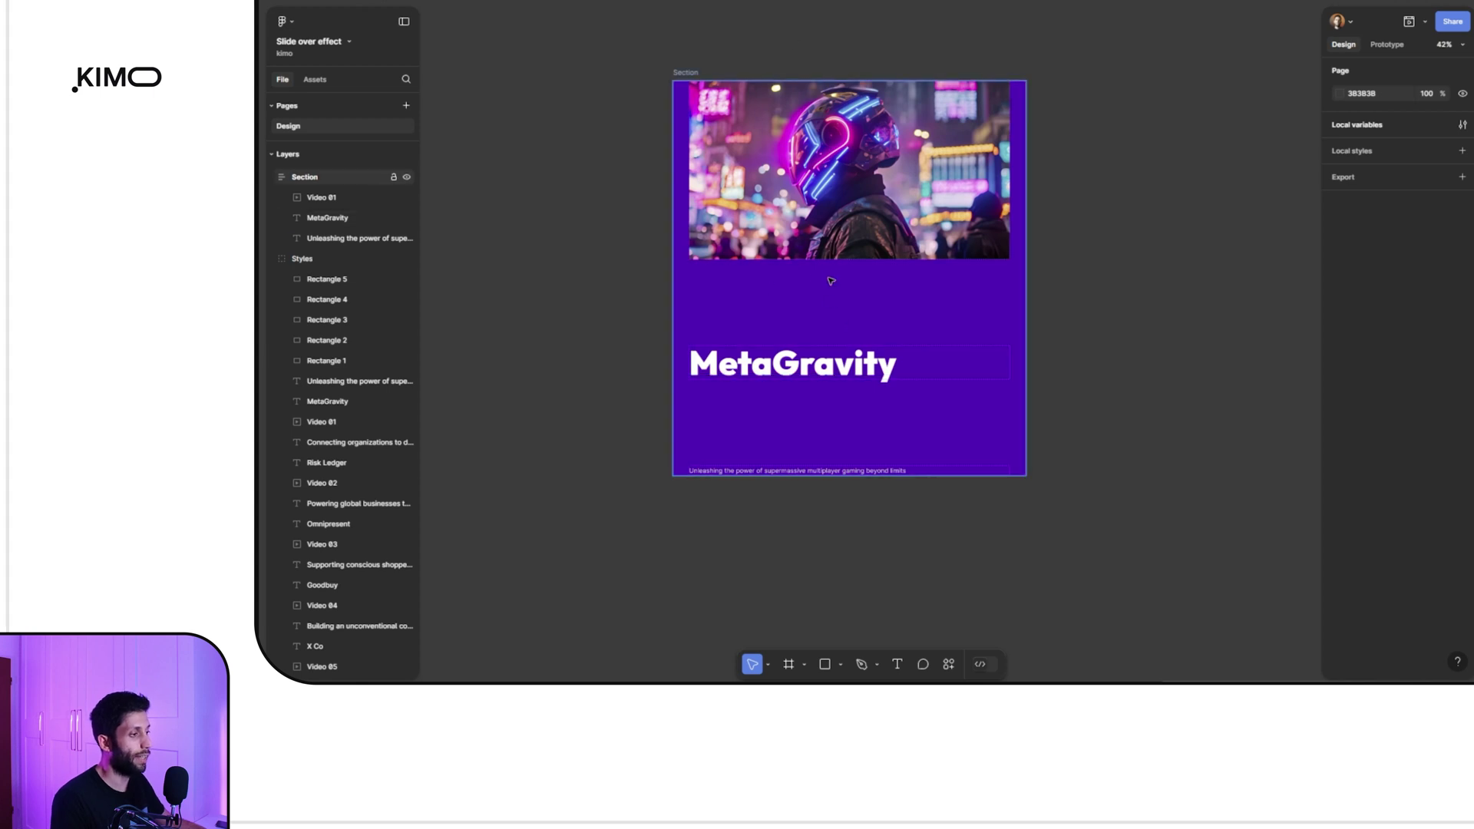
Move the MetaGravity title above the video in the Section frame's auto layout order
{"action": "left_click", "coordinate": [795, 380]}
{"action": "left_click", "coordinate": [791, 376]}
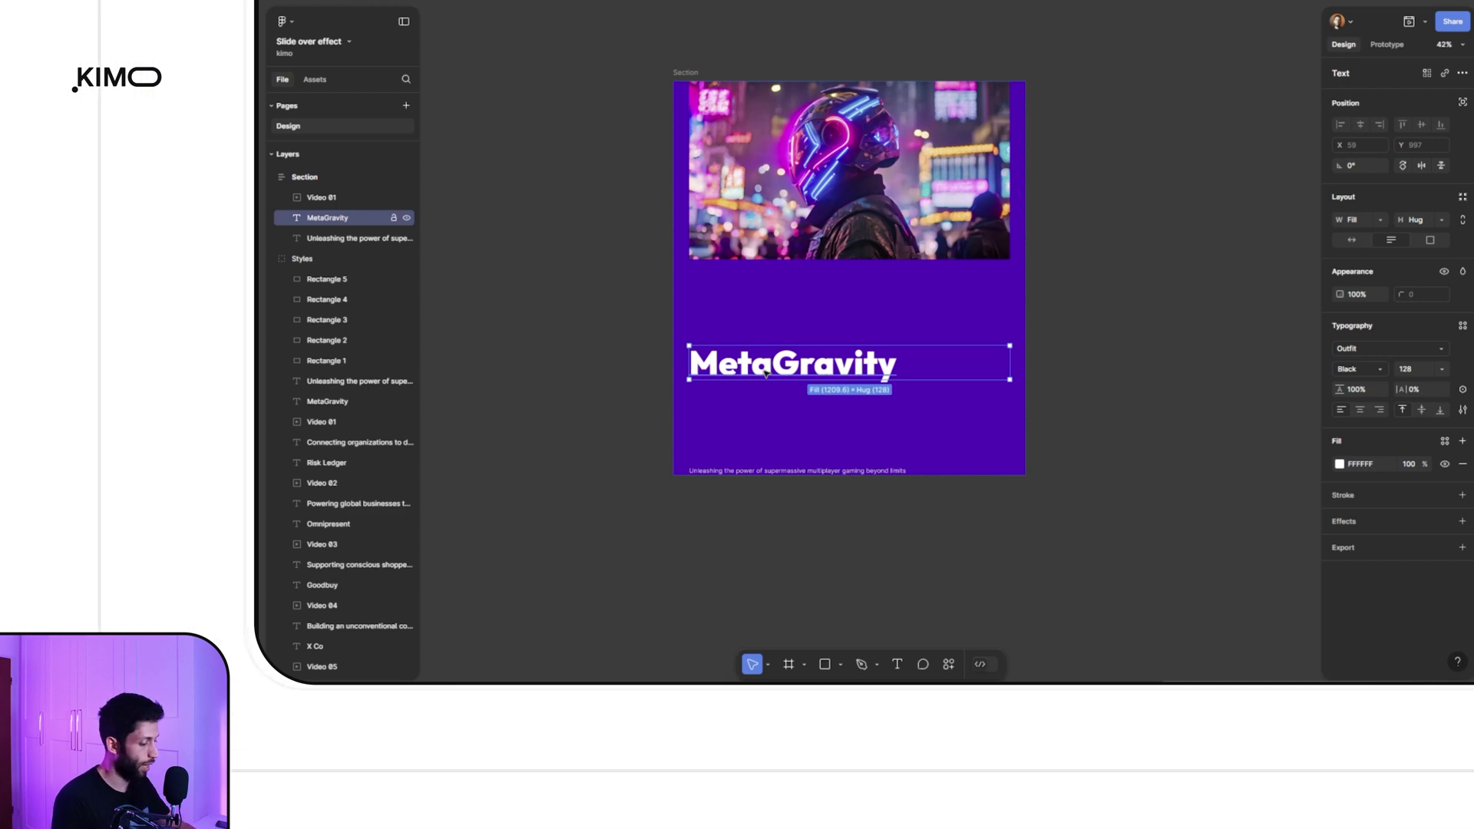
{"action": "key", "text": "Up"}
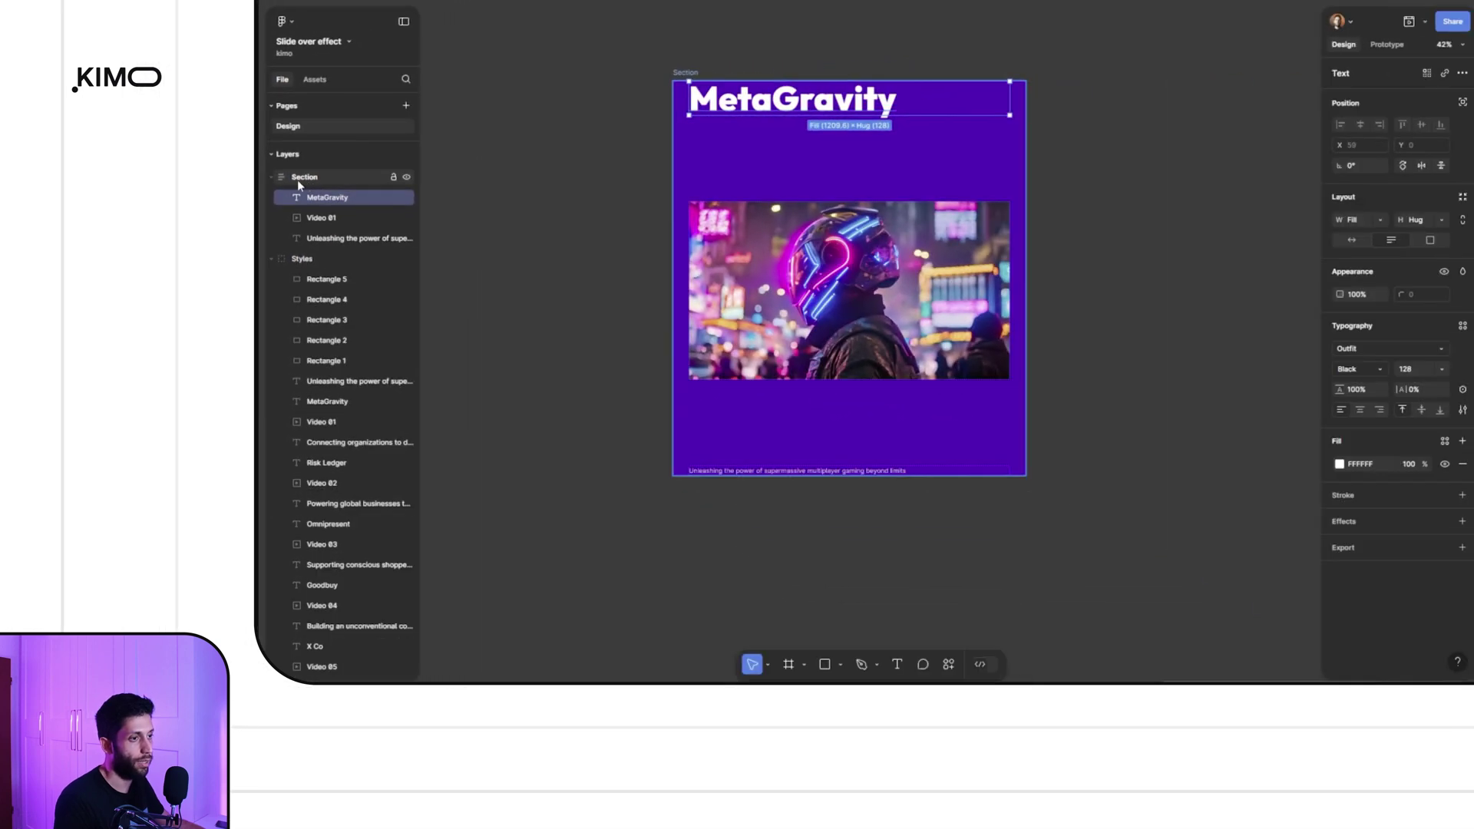
{"action": "left_click", "coordinate": [554, 188]}
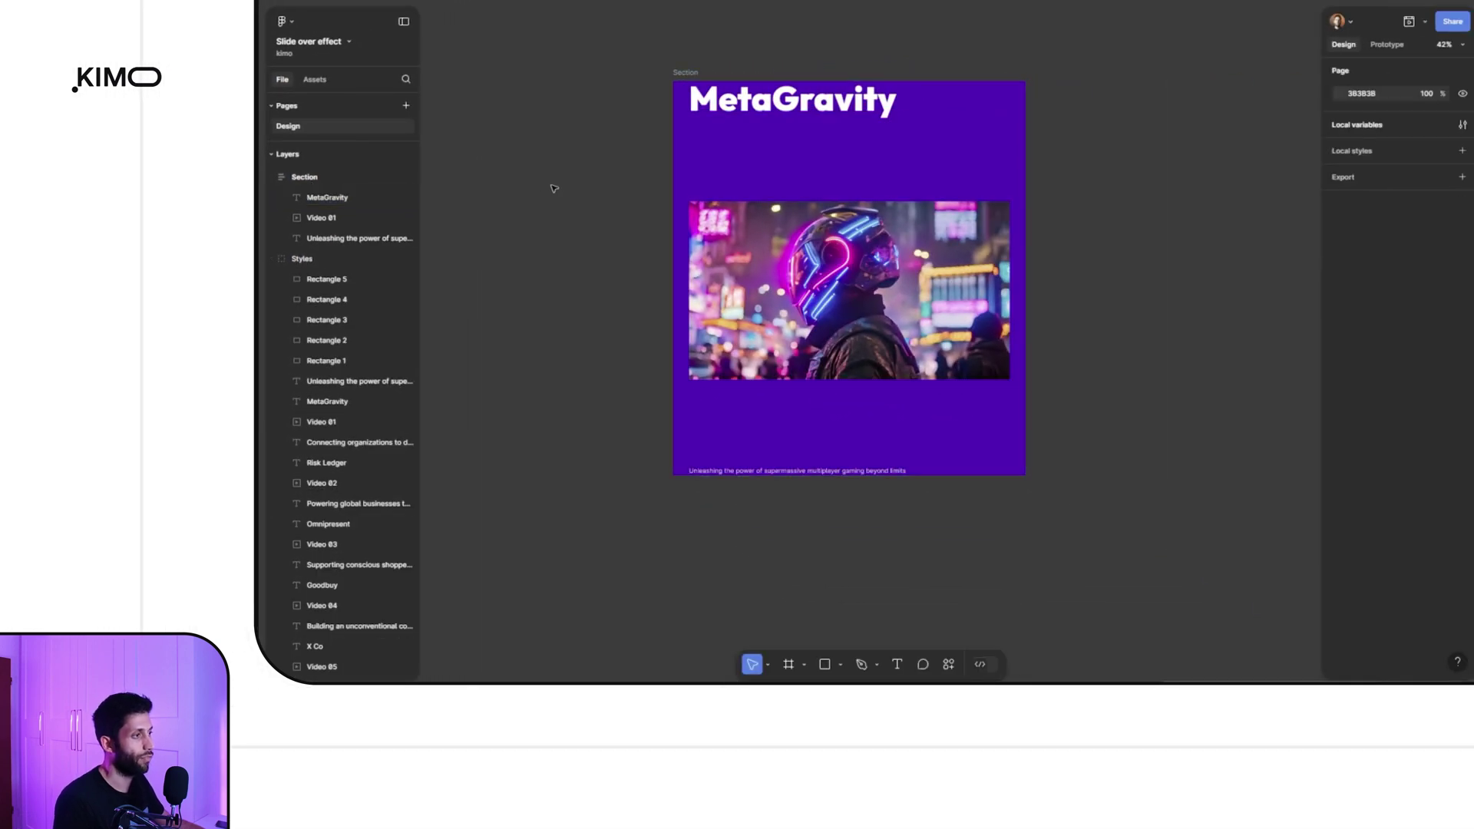
Wrap the video and description in an auto layout frame with a vertical gap of 48 and name it content
{"action": "left_click", "coordinate": [834, 250]}
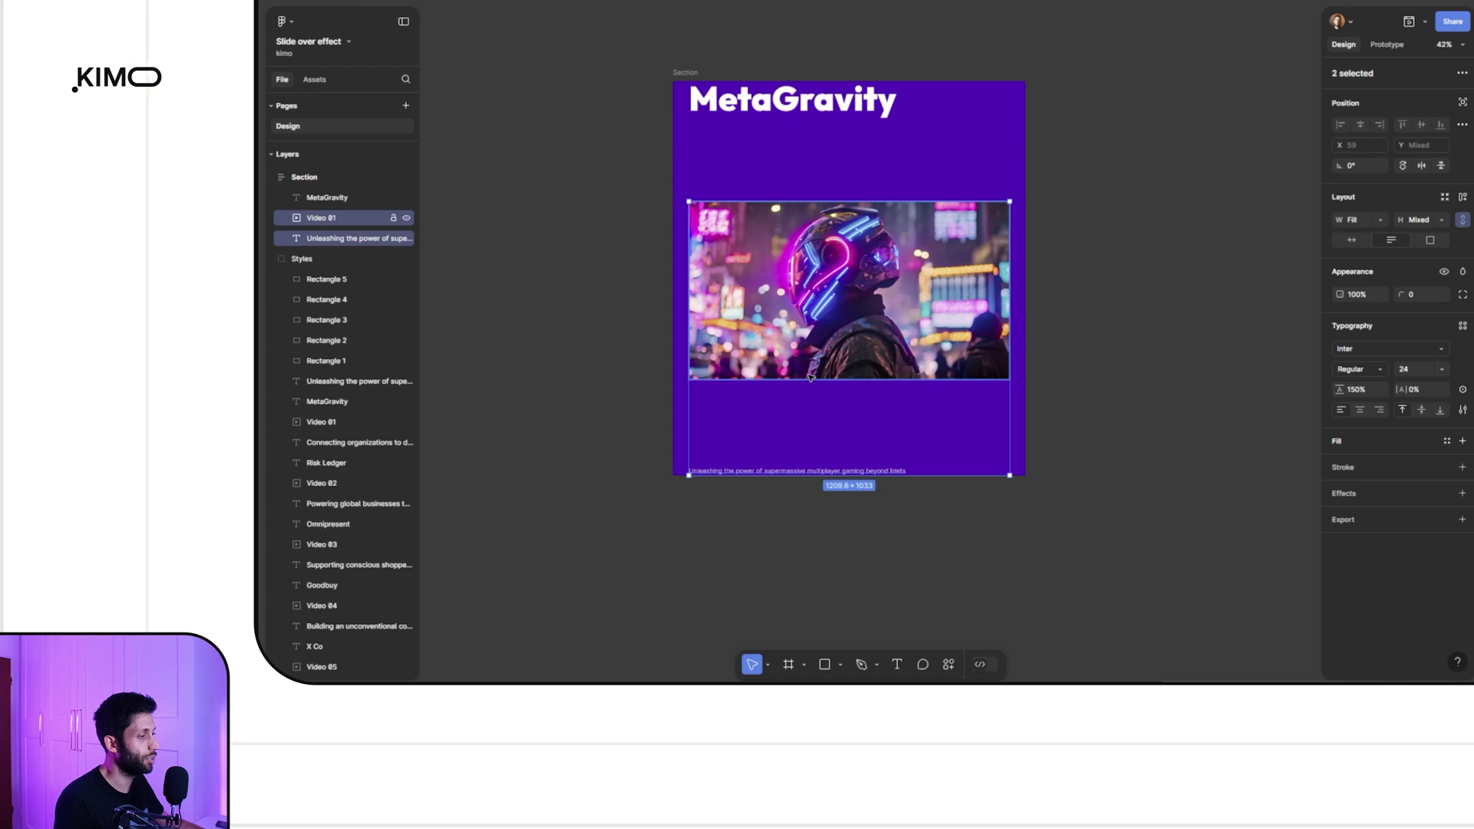
{"action": "key", "text": "shift+a"}
{"action": "left_click", "coordinate": [1354, 260]}
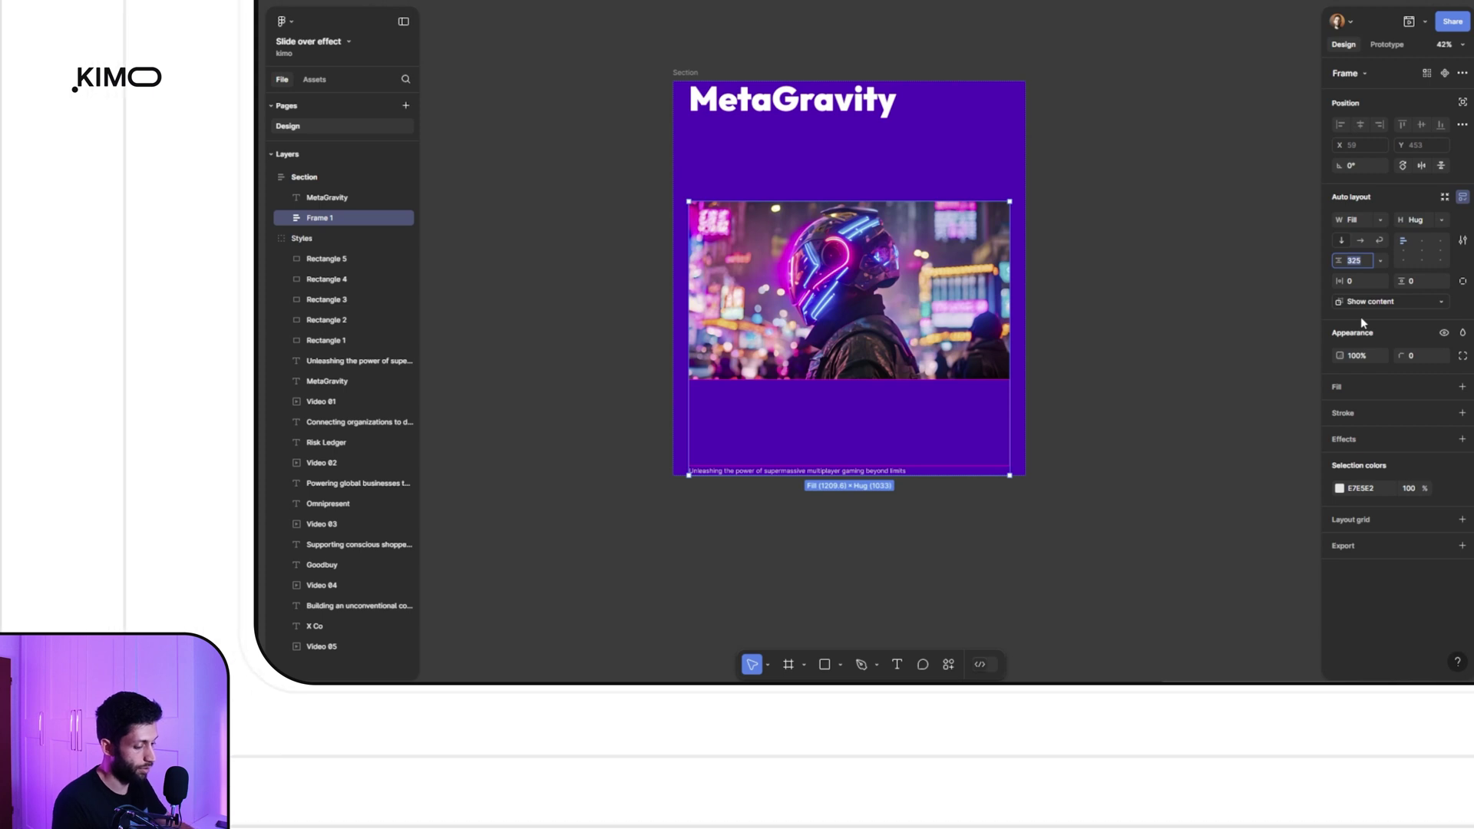
{"action": "type", "text": "3"}
{"action": "key", "text": "BackSpace"}
{"action": "type", "text": "48"}
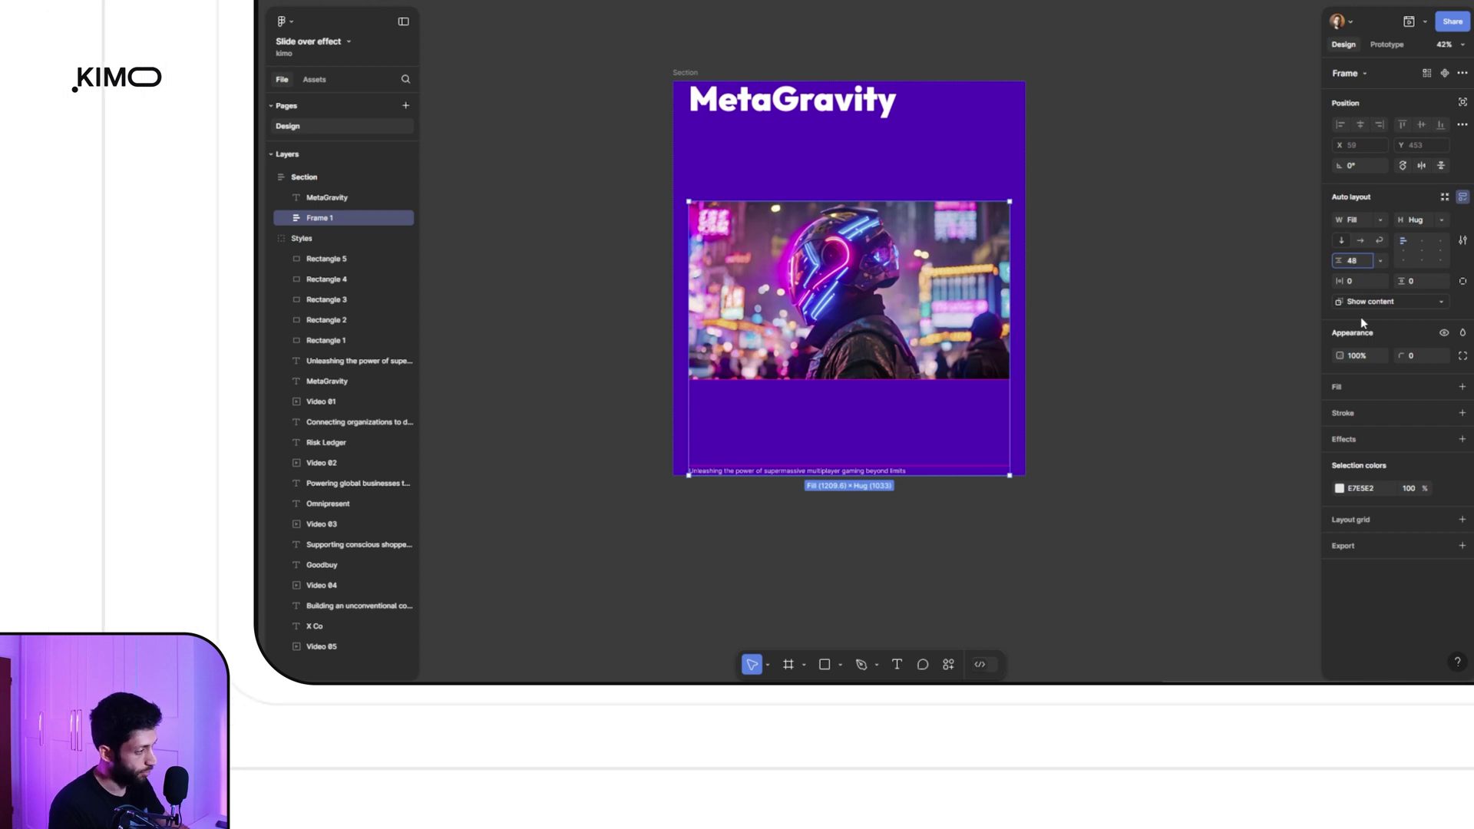
{"action": "key", "text": "Return"}
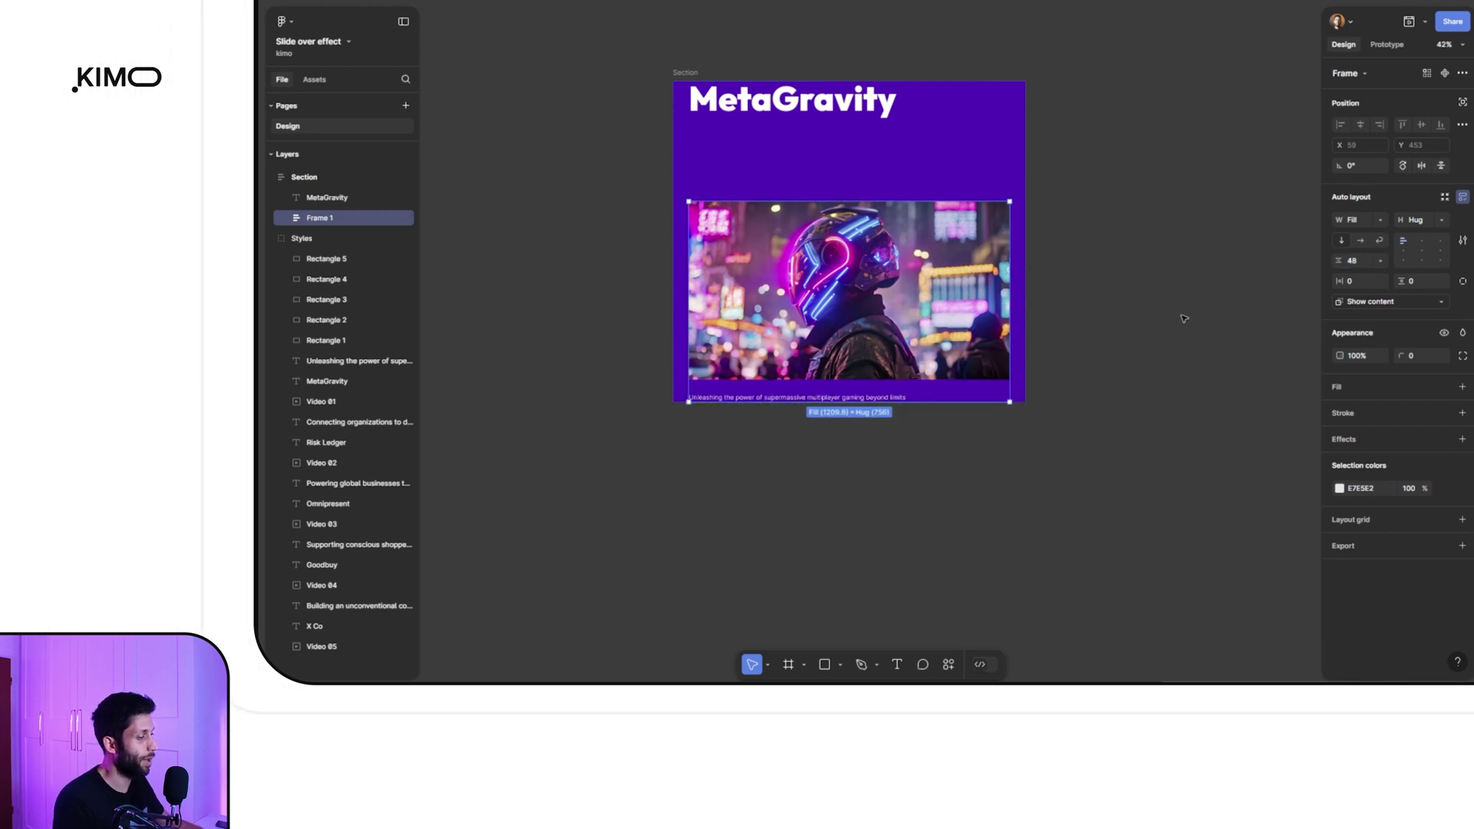
{"action": "left_click", "coordinate": [743, 413]}
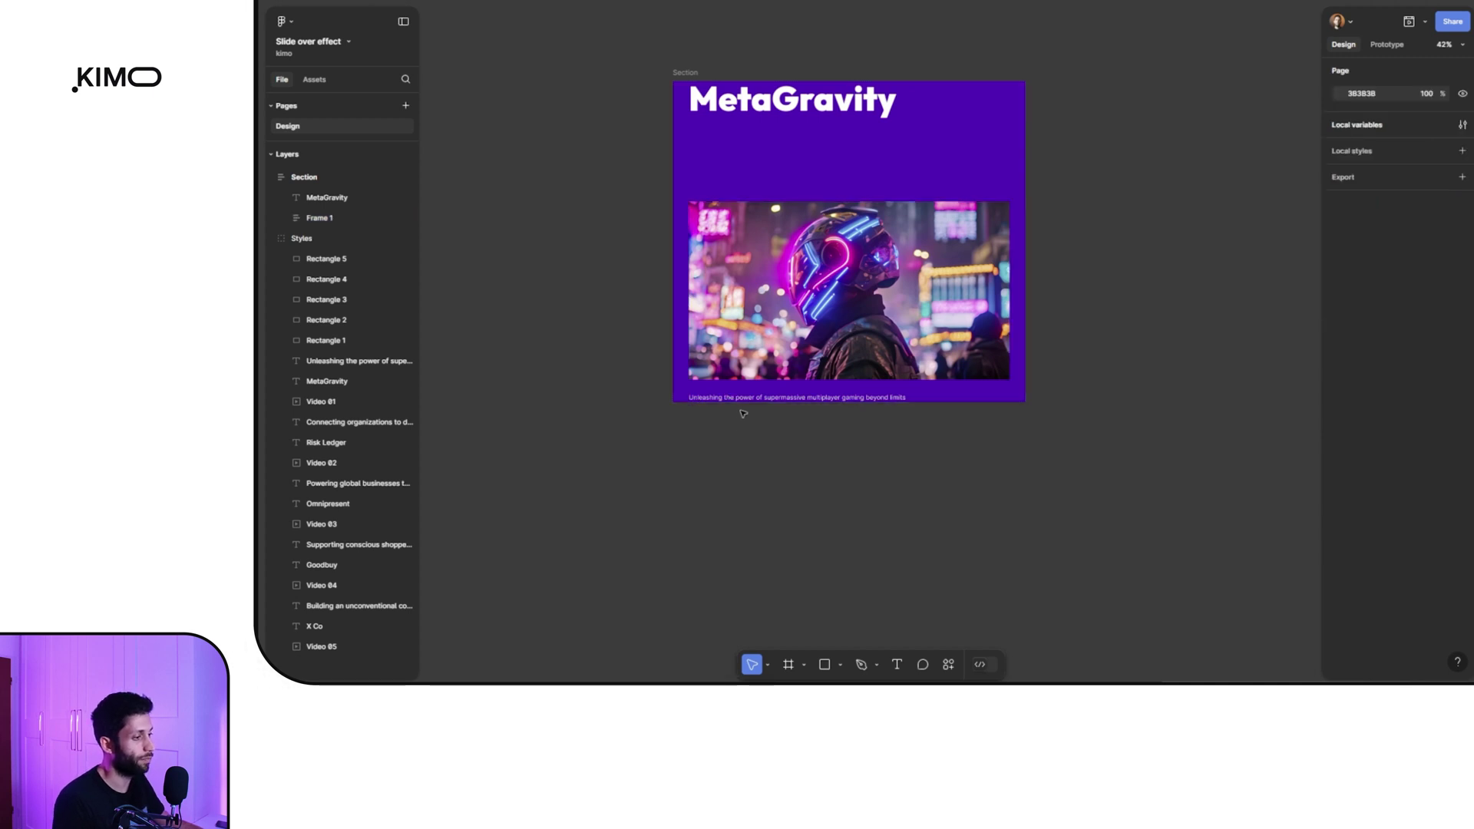
{"action": "left_click", "coordinate": [319, 218]}
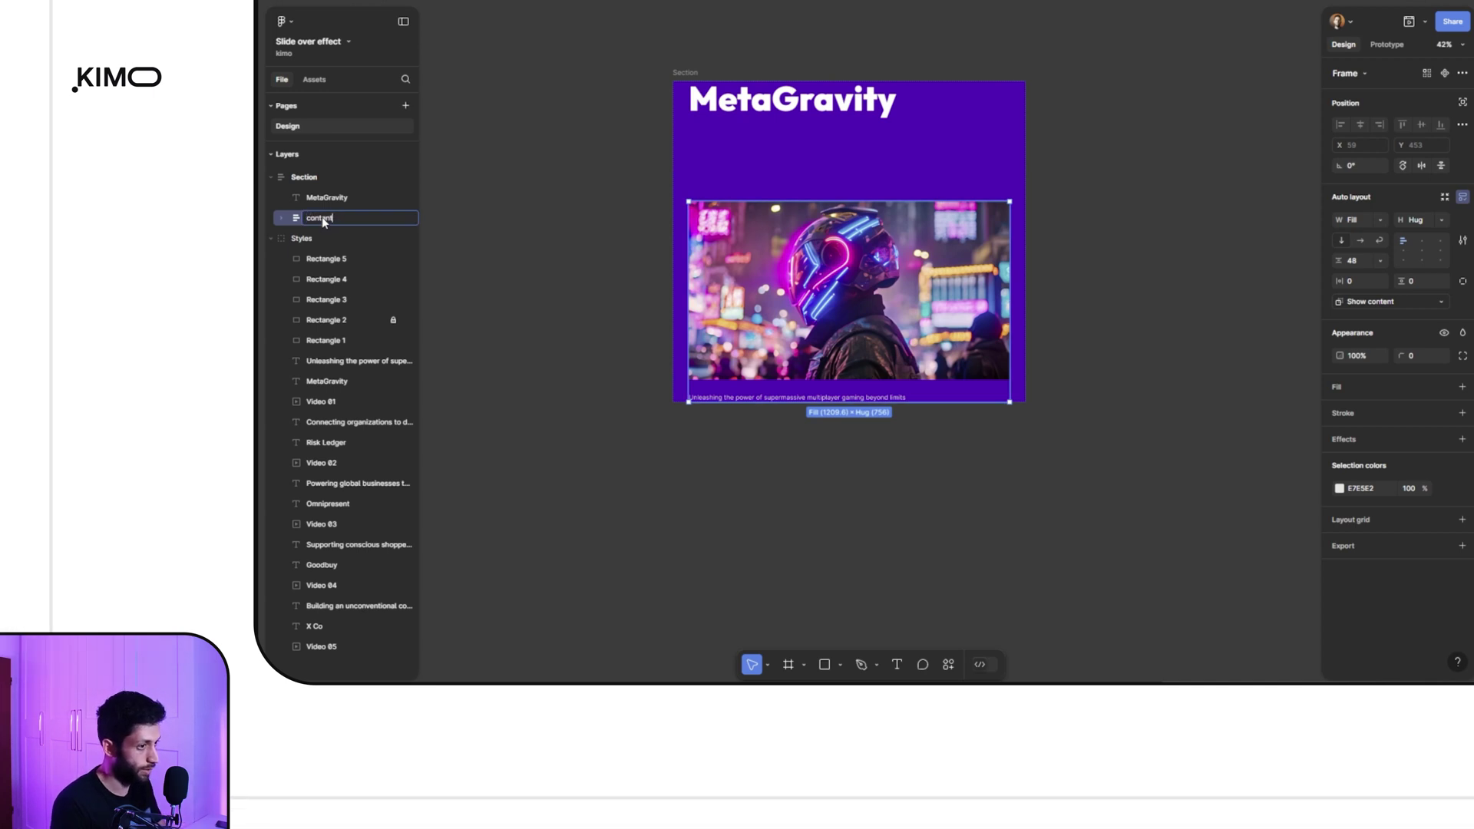
{"action": "left_click", "coordinate": [562, 191]}
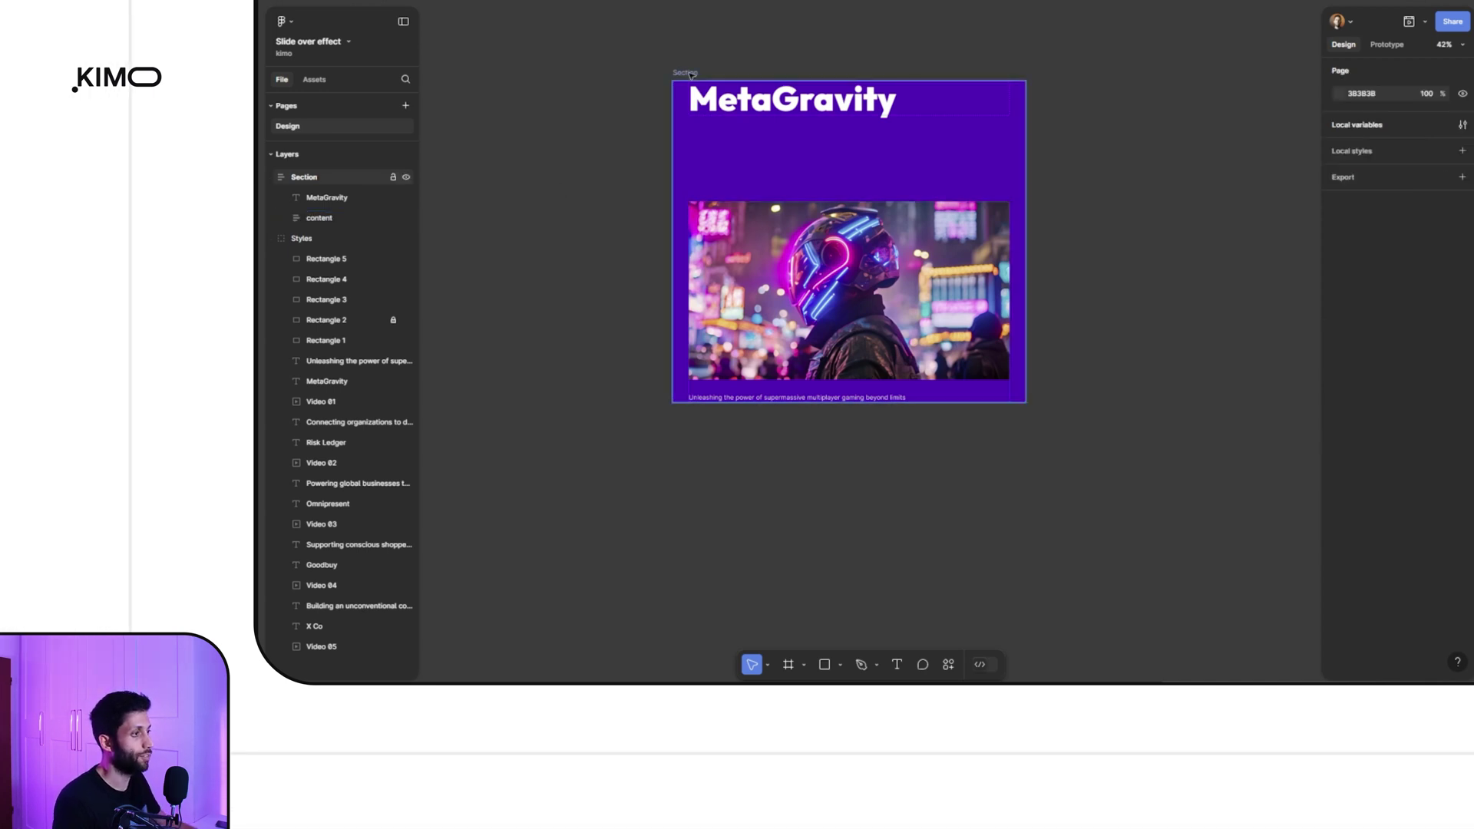
Set the Section frame's vertical gap to -35 and its canvas stacking to First on top
{"action": "left_click", "coordinate": [691, 74]}
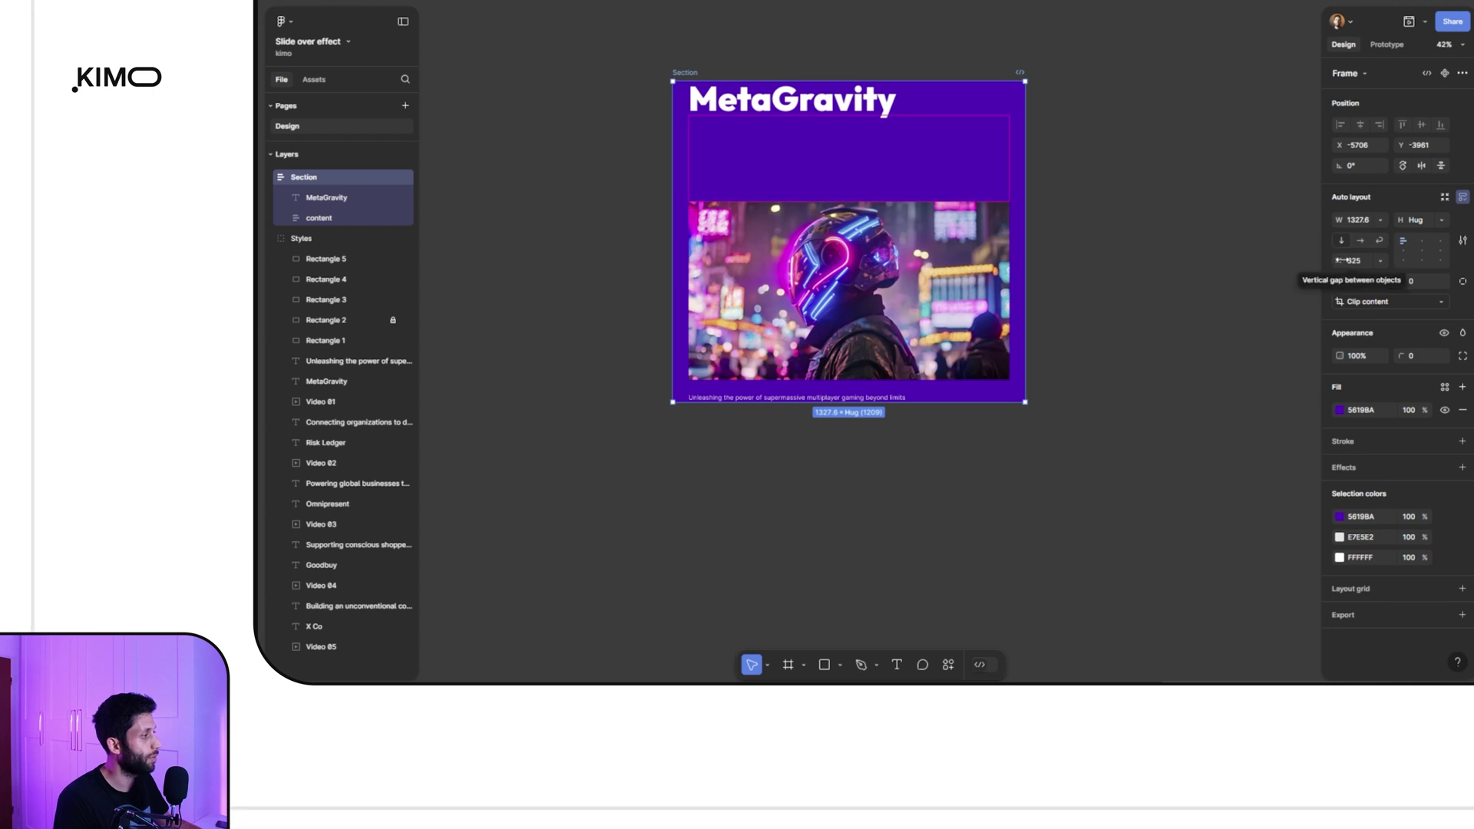
{"action": "left_click_drag", "start_coordinate": [1340, 261], "coordinate": [737, 150]}
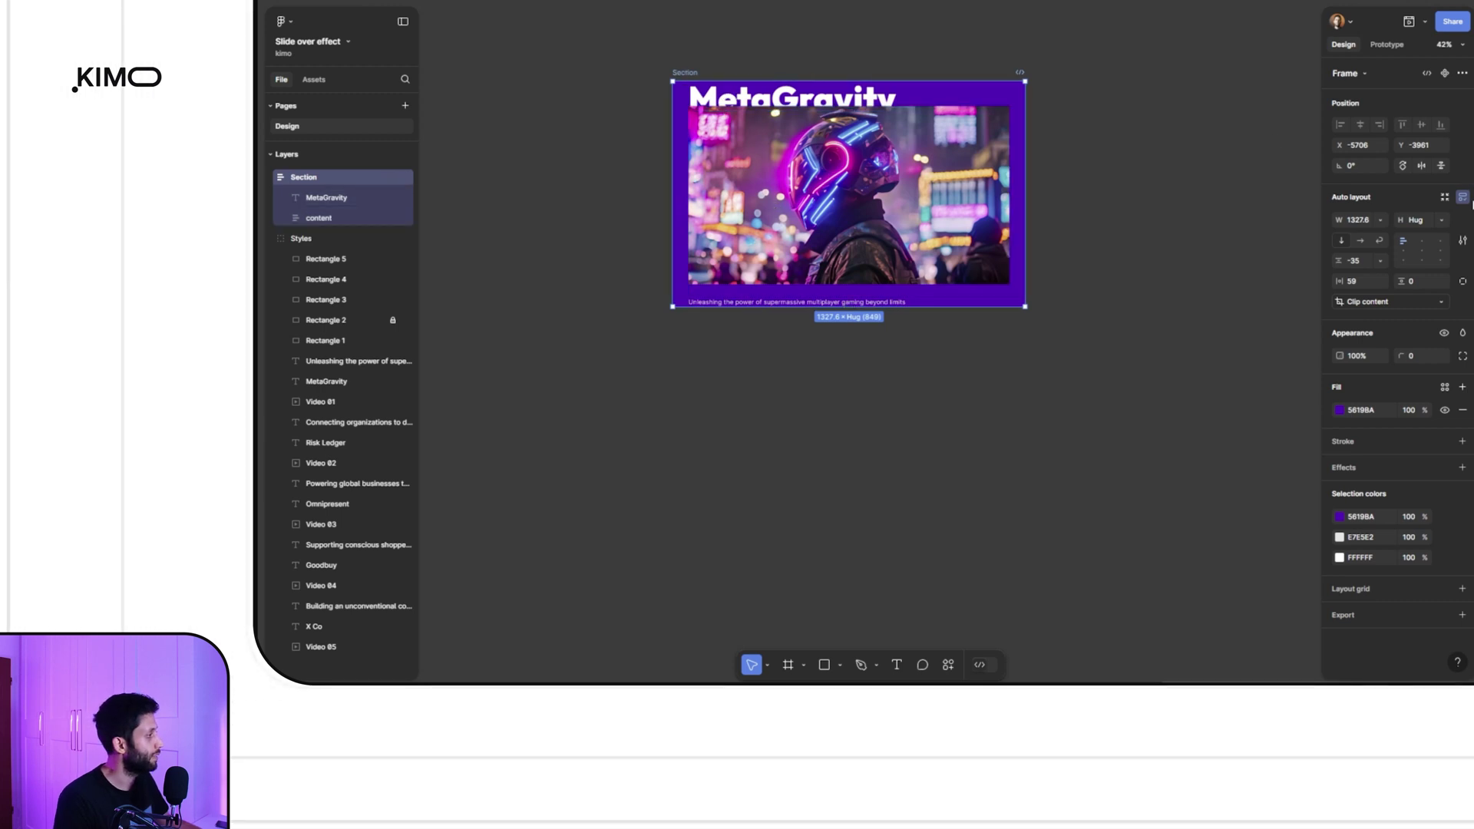
{"action": "left_click", "coordinate": [1464, 244]}
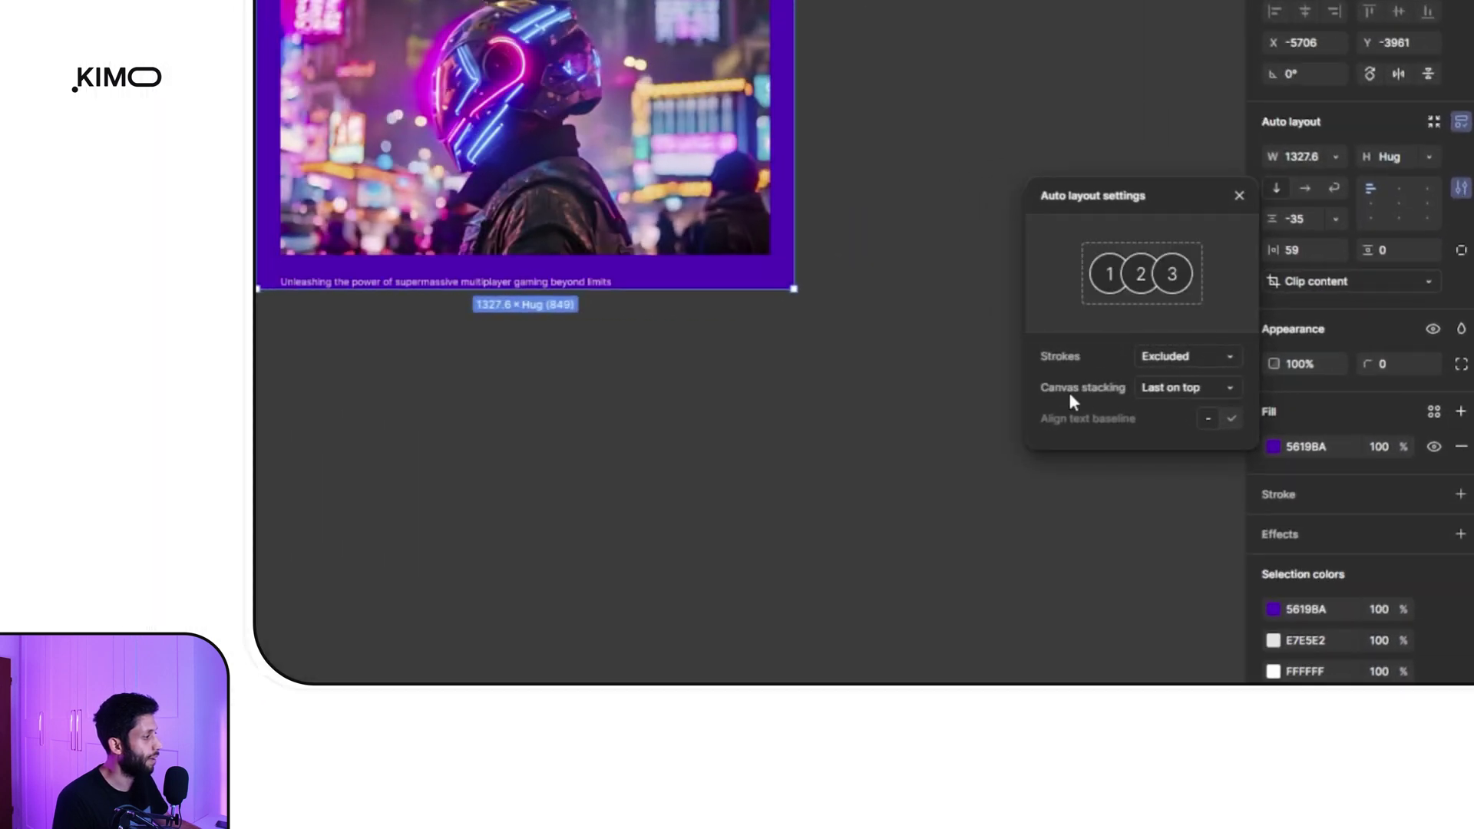
{"action": "left_click", "coordinate": [1216, 386]}
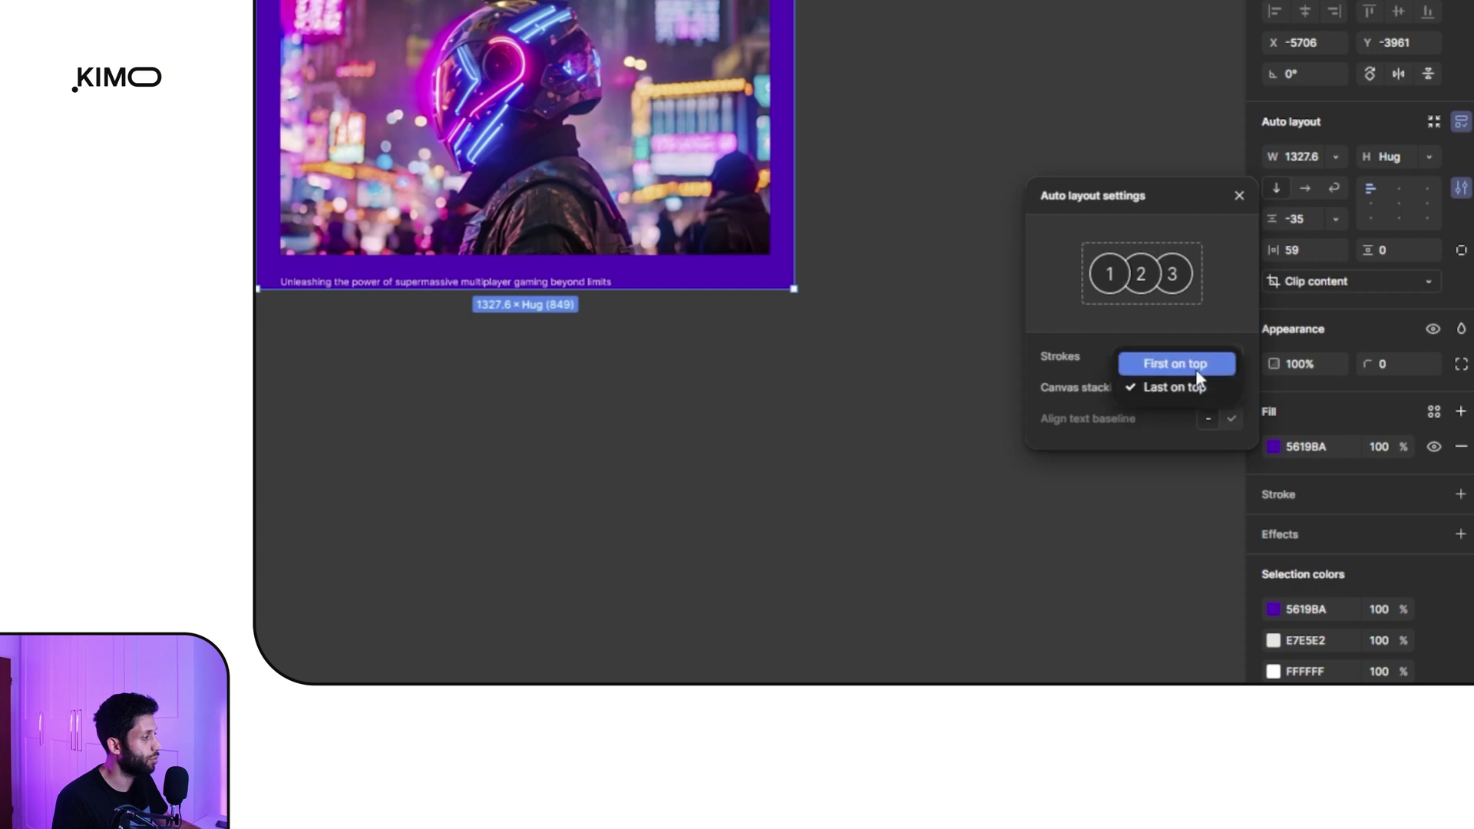
{"action": "left_click", "coordinate": [1197, 366]}
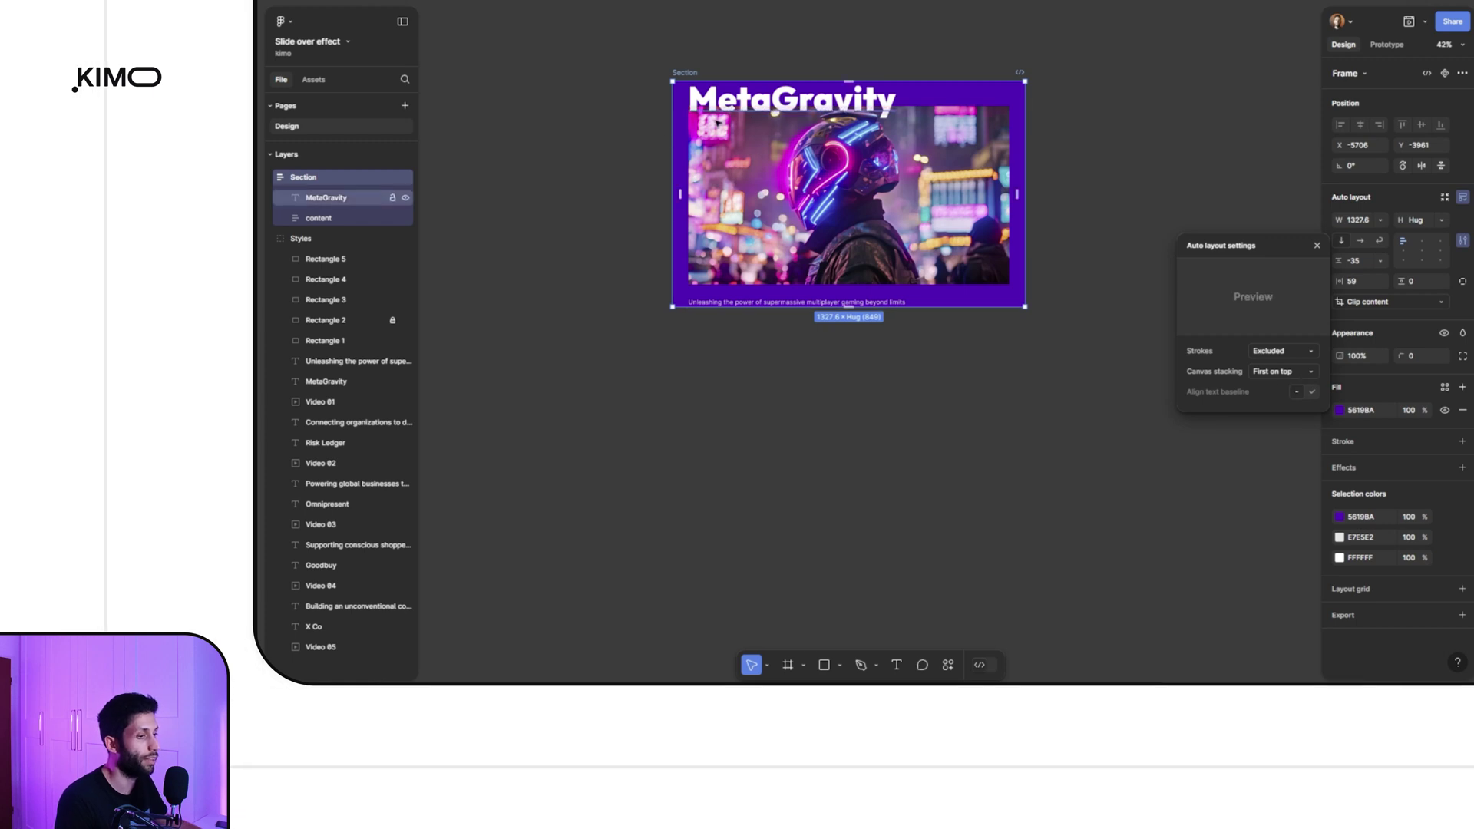
{"action": "left_click", "coordinate": [298, 200]}
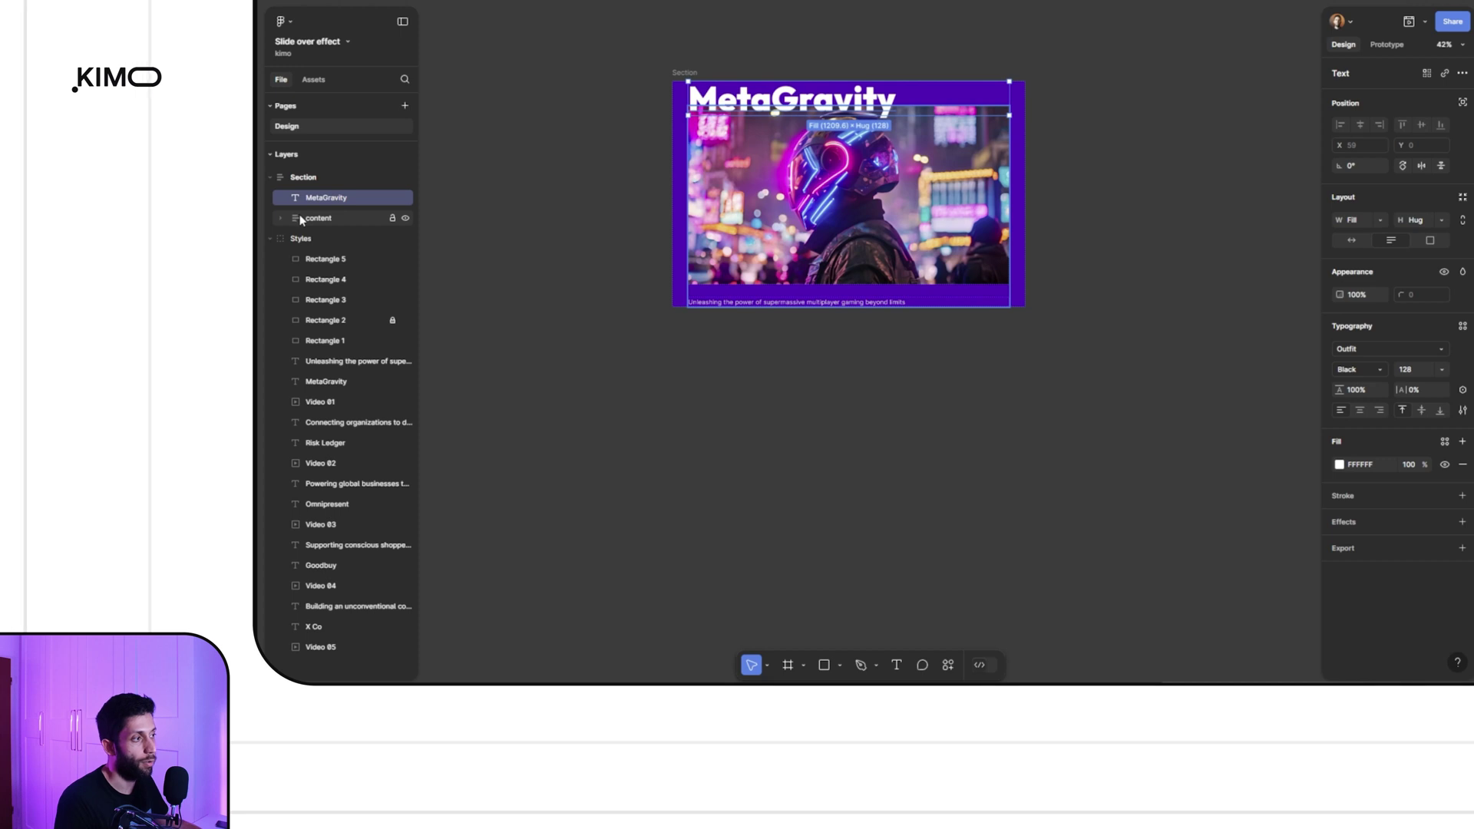
Wrap the MetaGravity title and the content frame in an auto layout frame named information
{"action": "left_click", "coordinate": [600, 161]}
{"action": "left_click", "coordinate": [793, 112]}
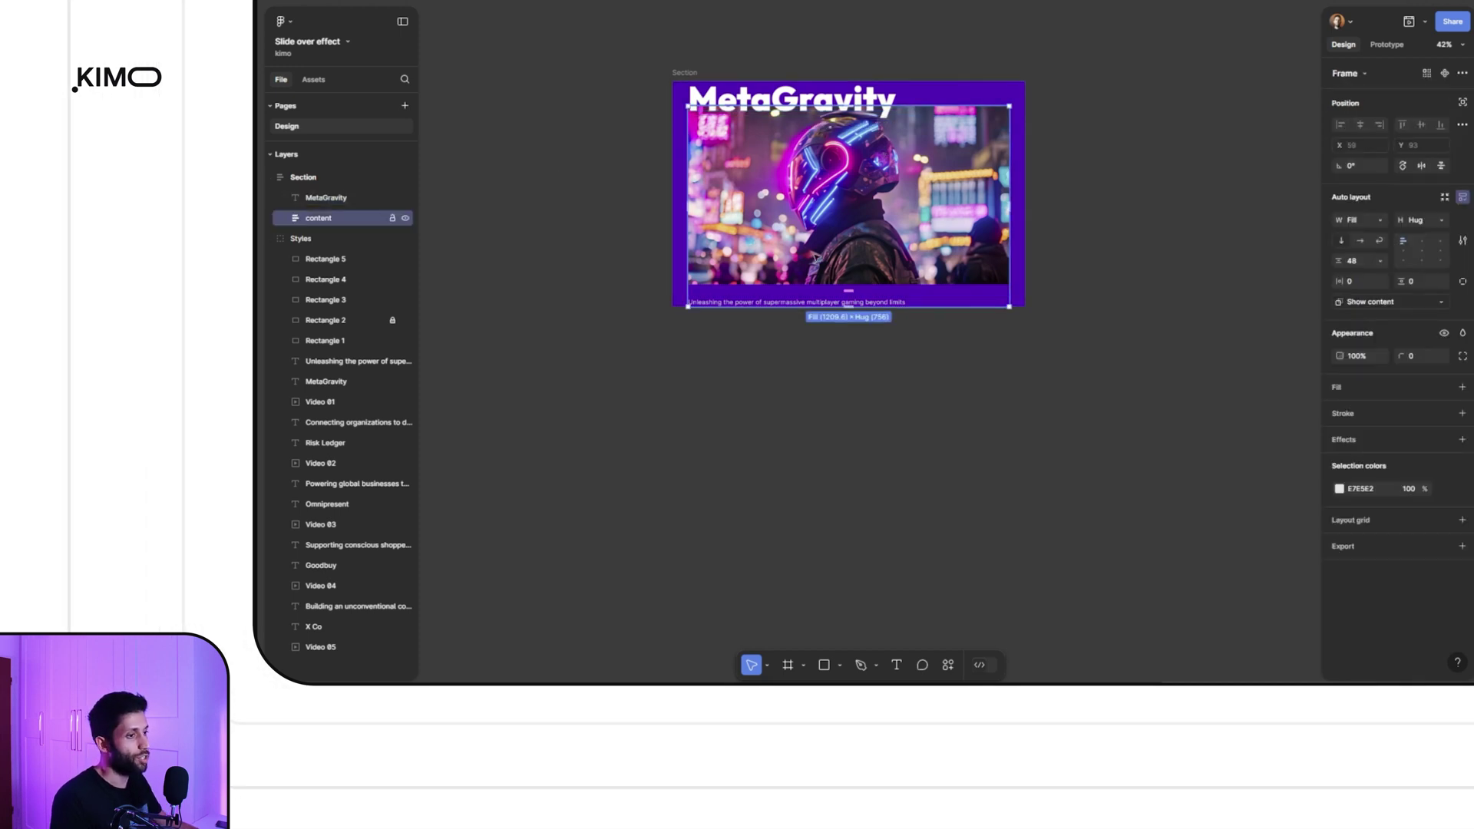
{"action": "left_click", "coordinate": [758, 98], "text": "shift"}
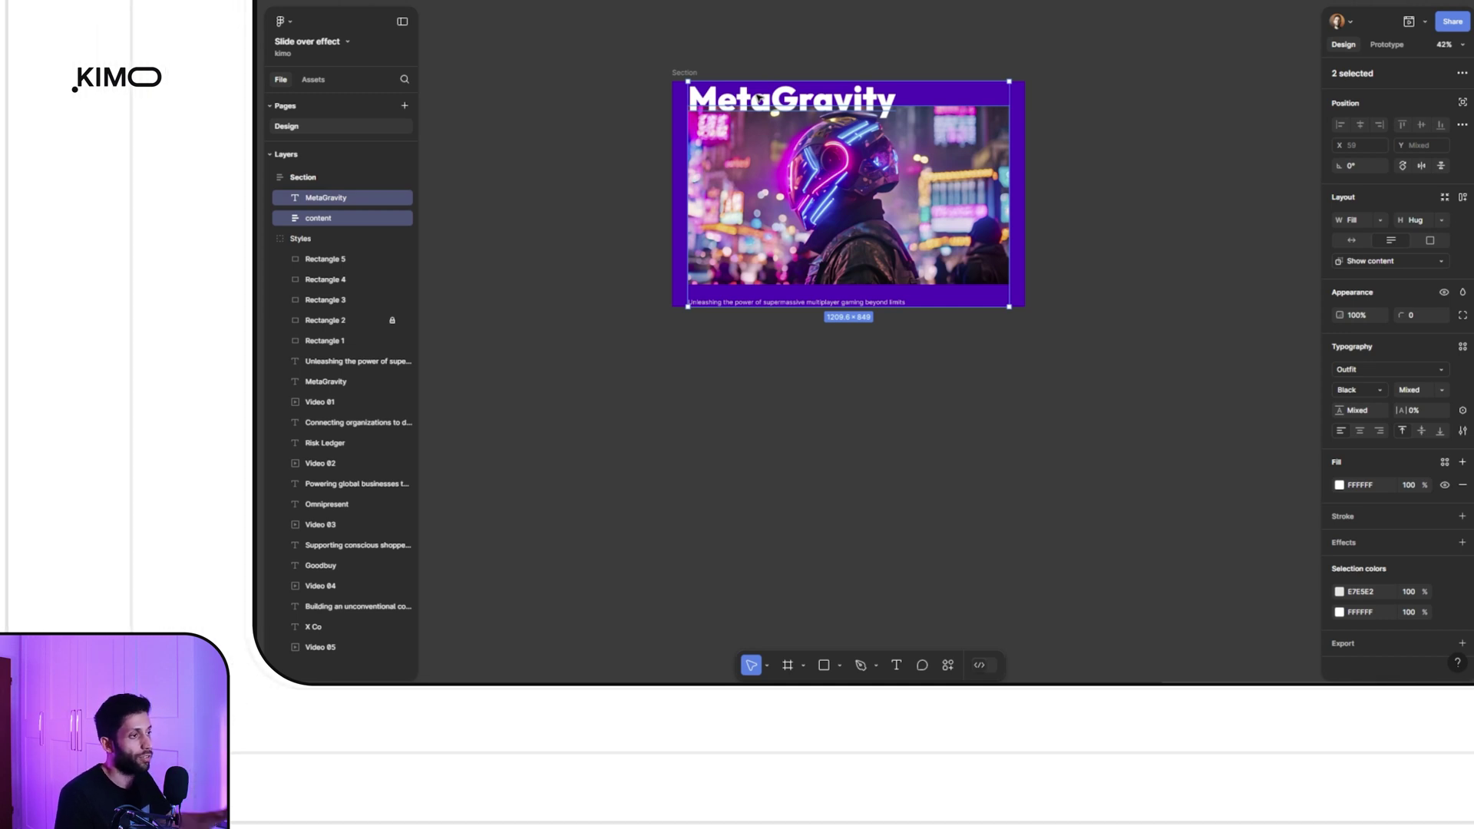
{"action": "key", "text": "shift+a"}
{"action": "key", "text": "ctrl+r"}
{"action": "type", "text": "information"}
{"action": "key", "text": "Return"}
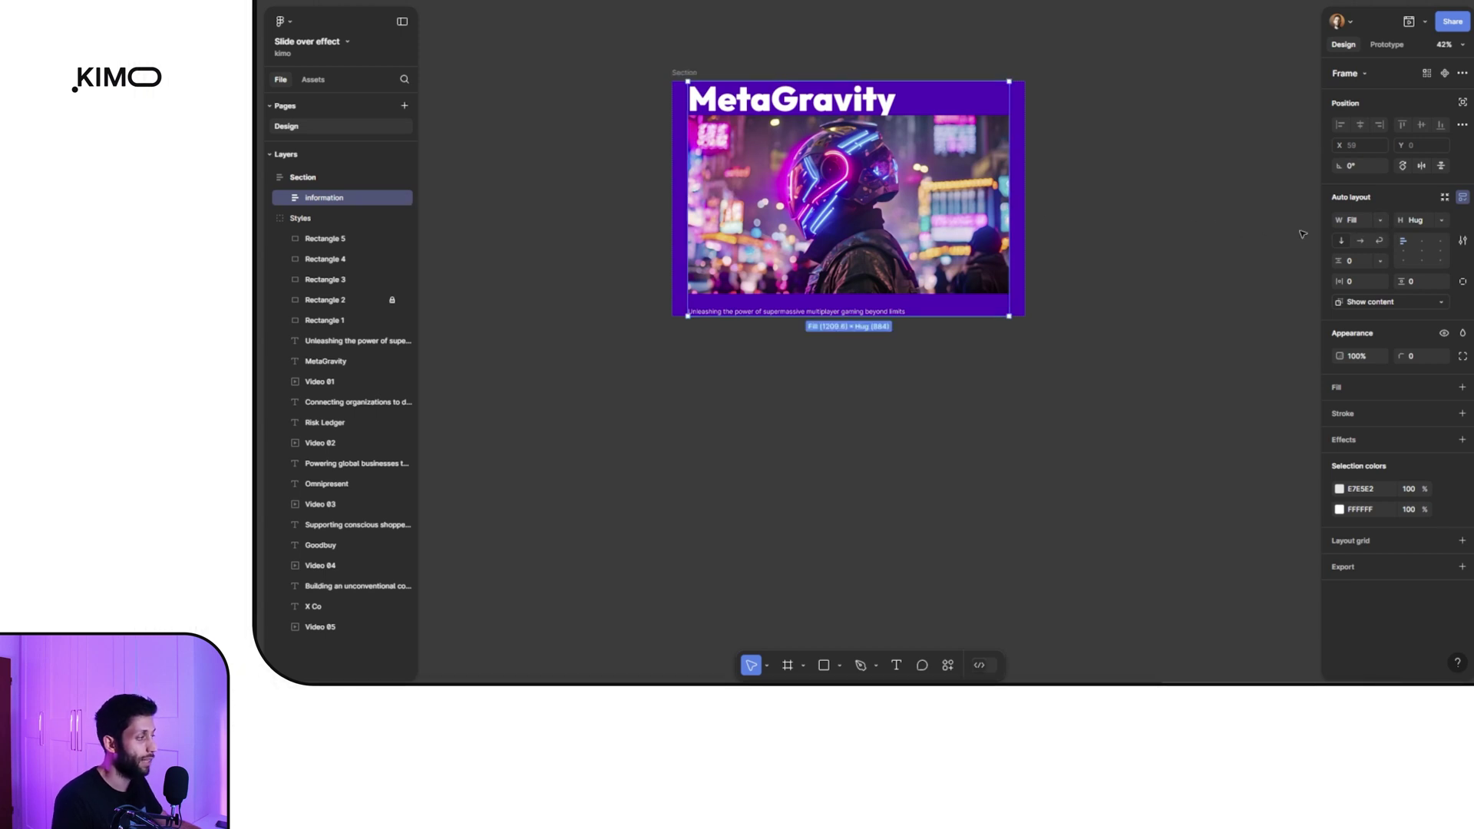
Test the information frame's fill behaviour by widening the Section frame to 2342 and narrowing it back to about 1328
{"action": "left_click", "coordinate": [727, 73]}
{"action": "left_click_drag", "start_coordinate": [1024, 151], "coordinate": [1295, 182]}
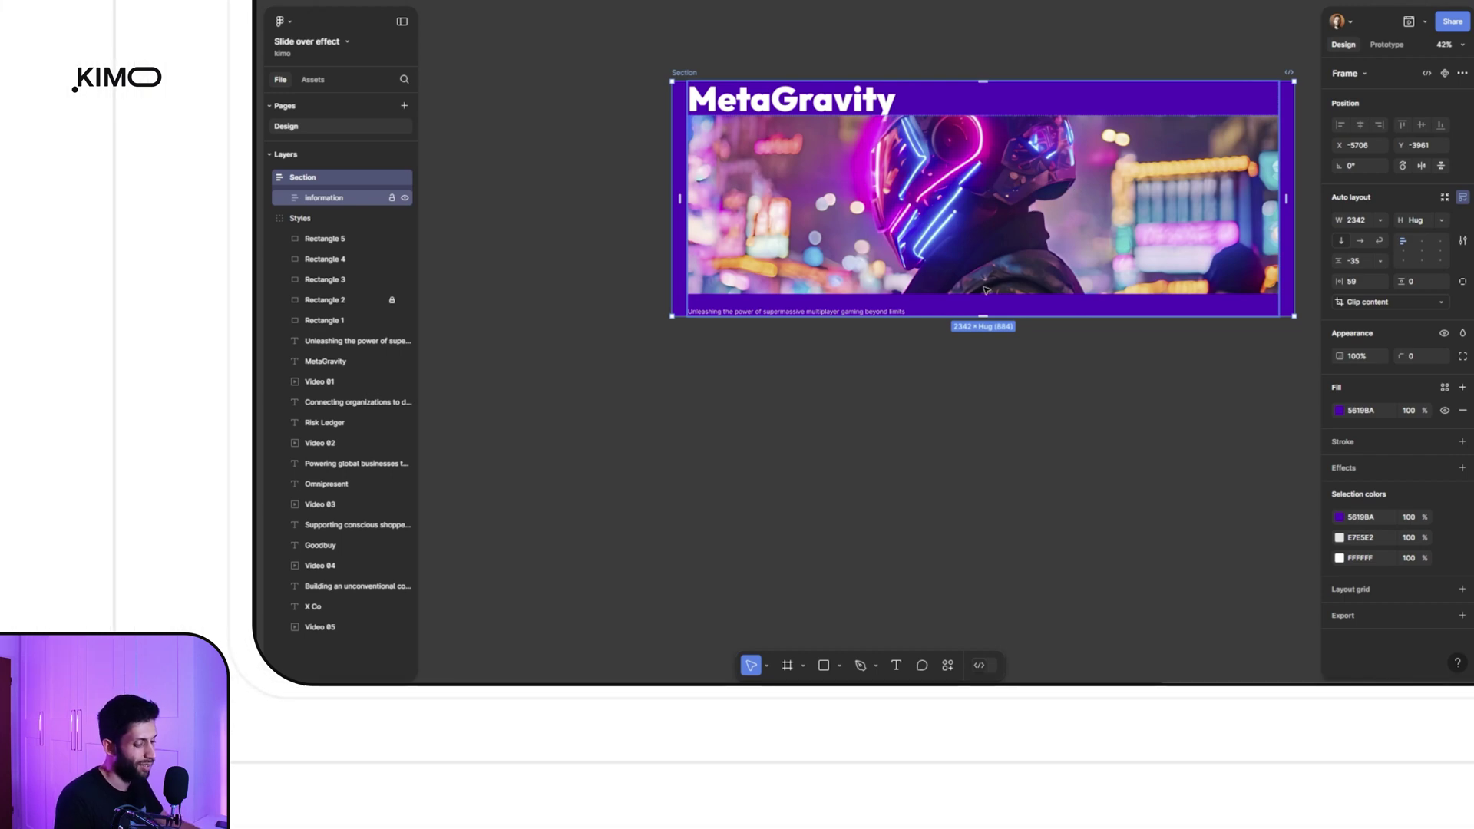
{"action": "left_click_drag", "start_coordinate": [1295, 198], "coordinate": [1025, 199]}
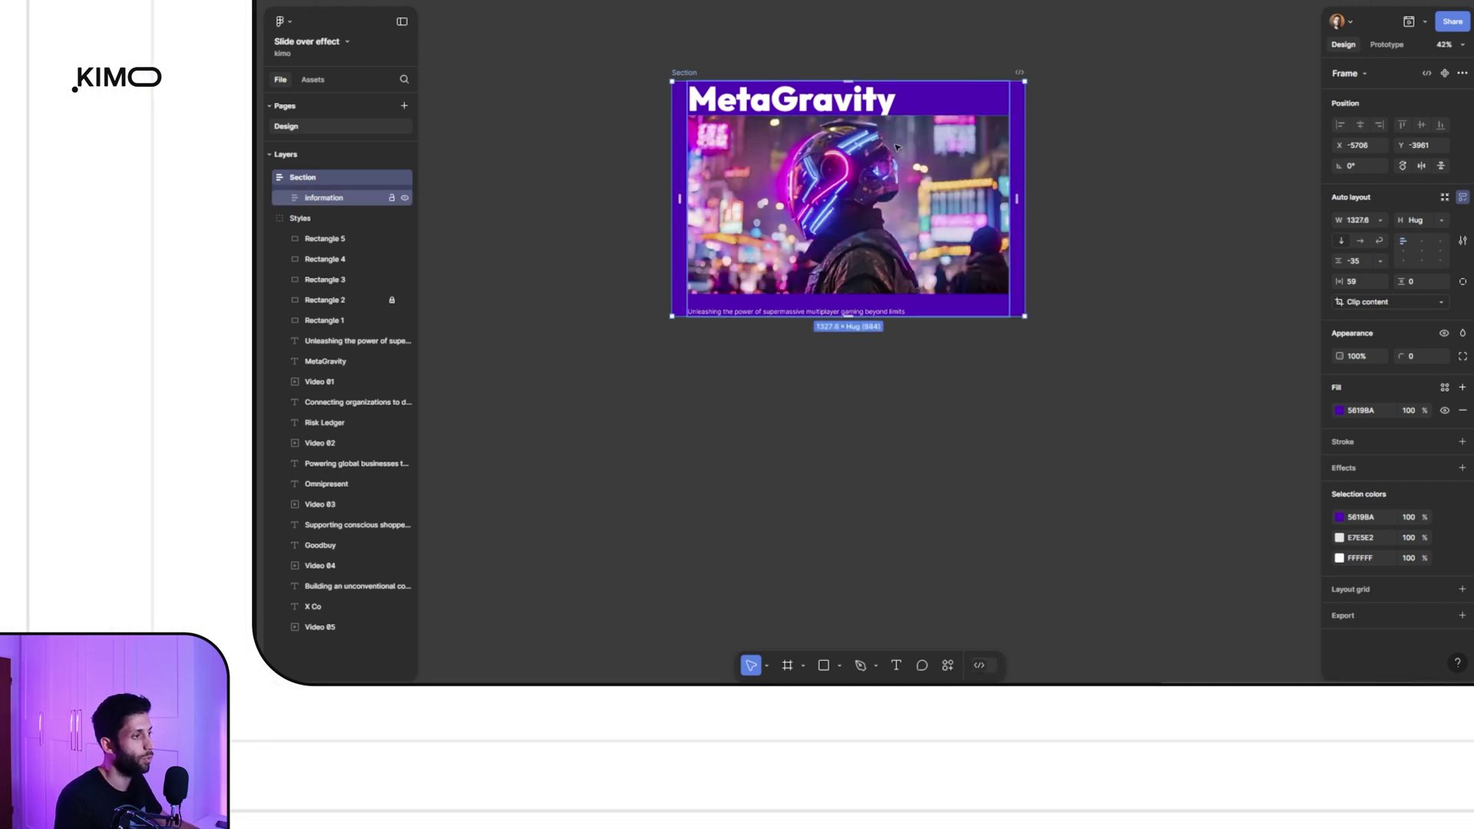
Change the information frame's horizontal sizing from fill container to a fixed width of 1210
{"action": "left_click", "coordinate": [1380, 220]}
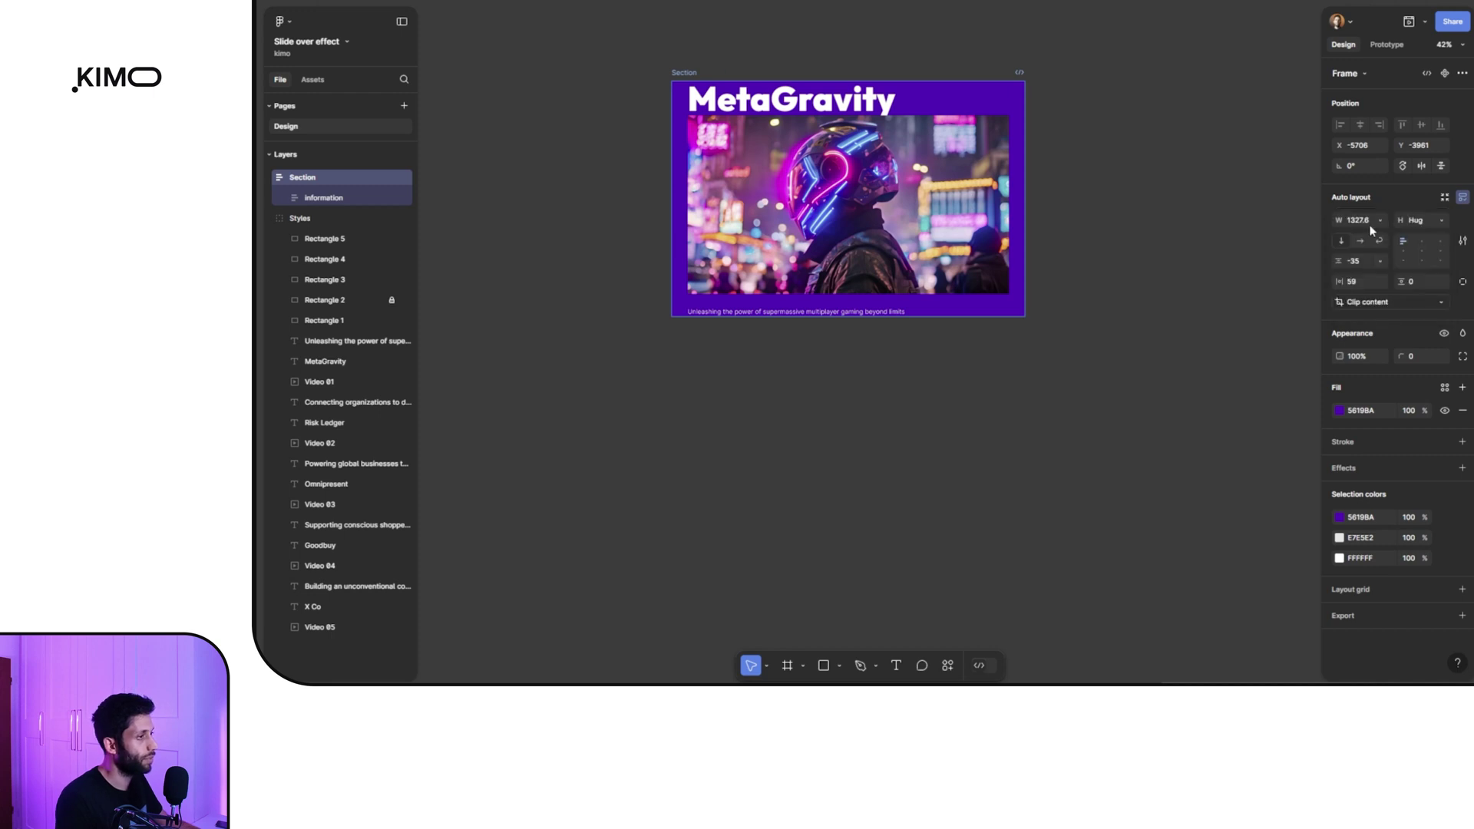
{"action": "left_click", "coordinate": [800, 136]}
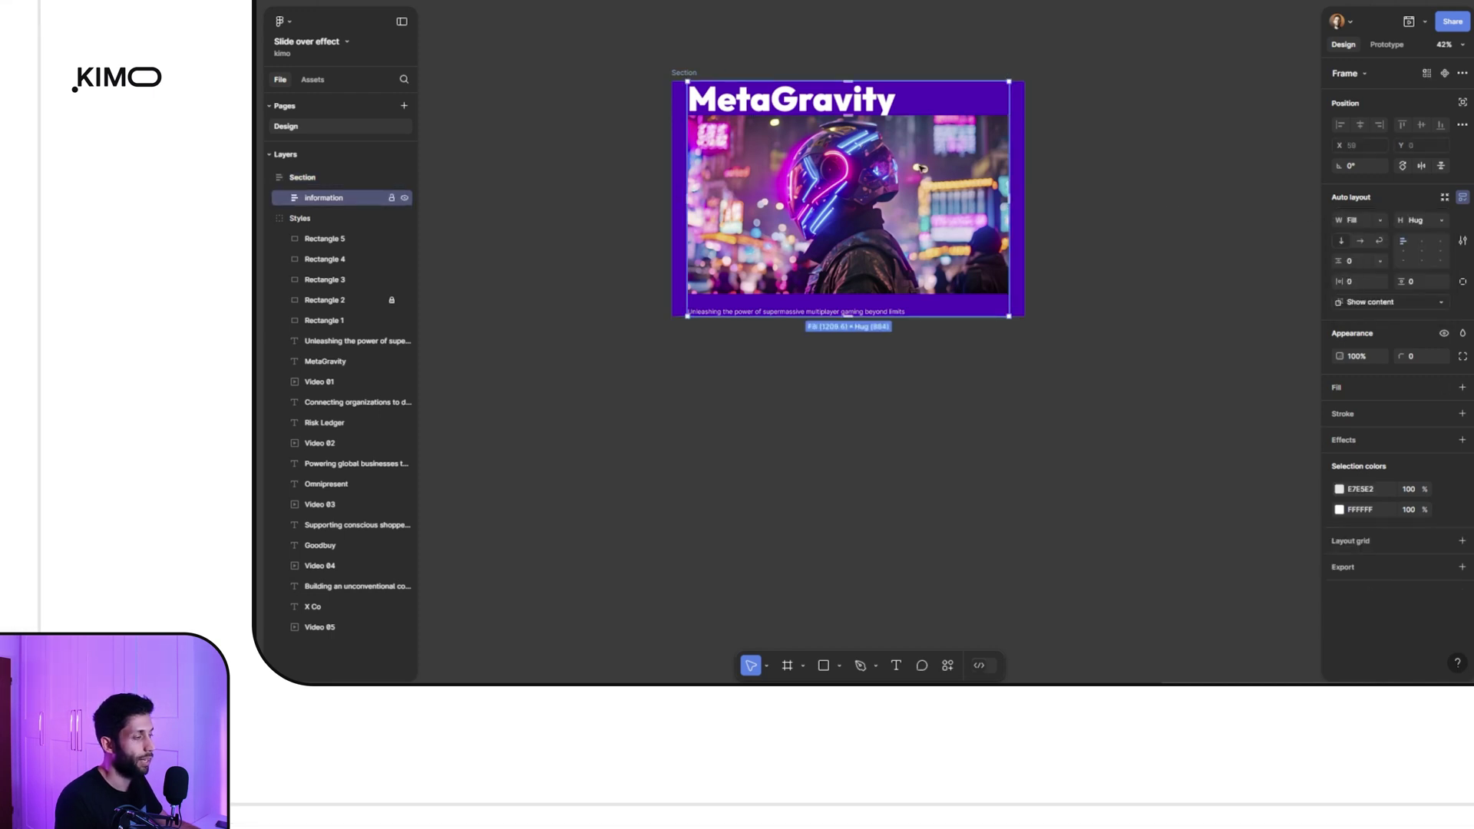
{"action": "left_click", "coordinate": [1378, 220]}
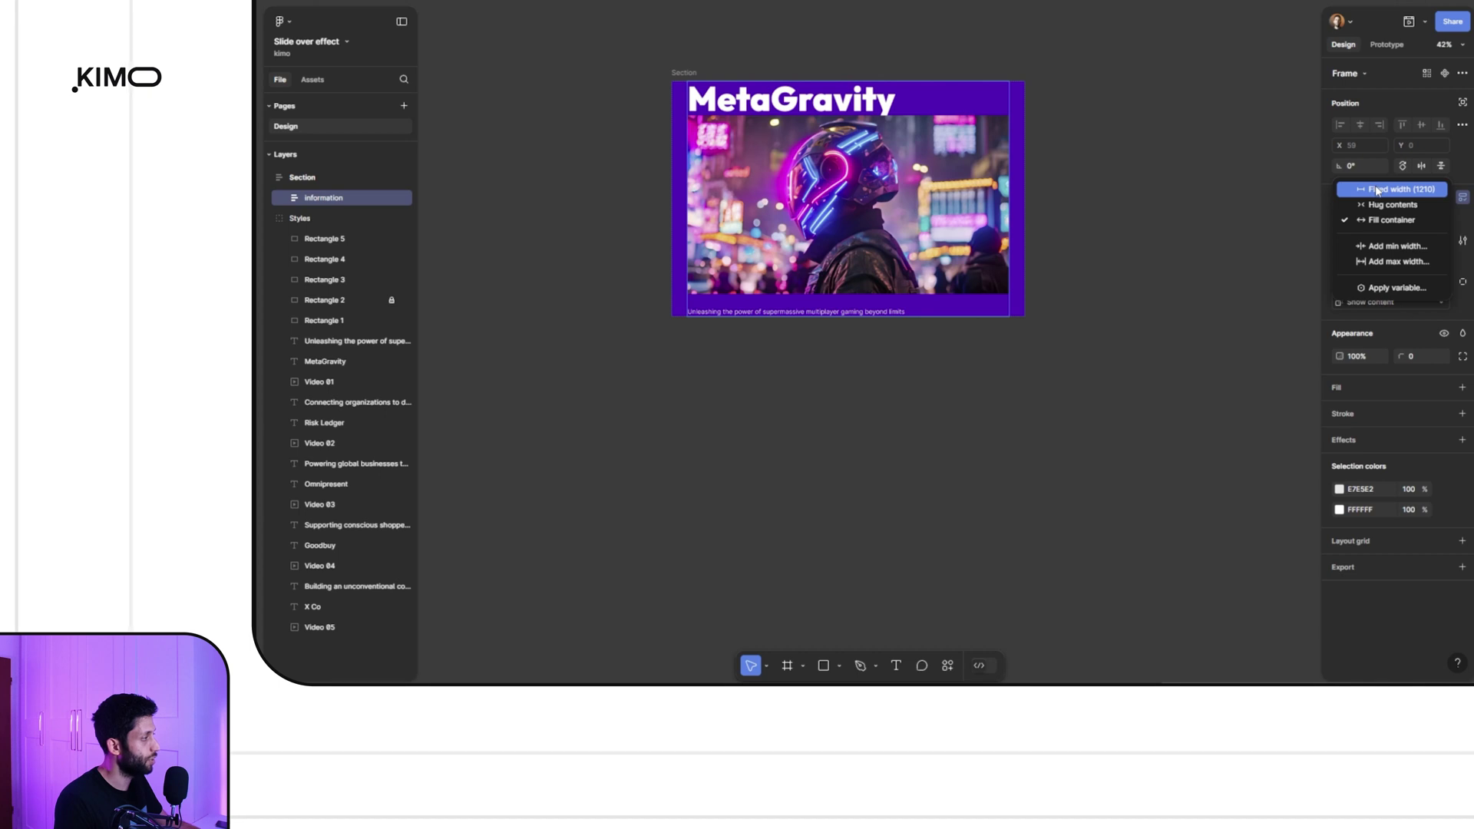
{"action": "left_click", "coordinate": [1374, 191]}
Widen the Section frame to about 2245 and align its contents to the center
{"action": "left_click", "coordinate": [683, 73]}
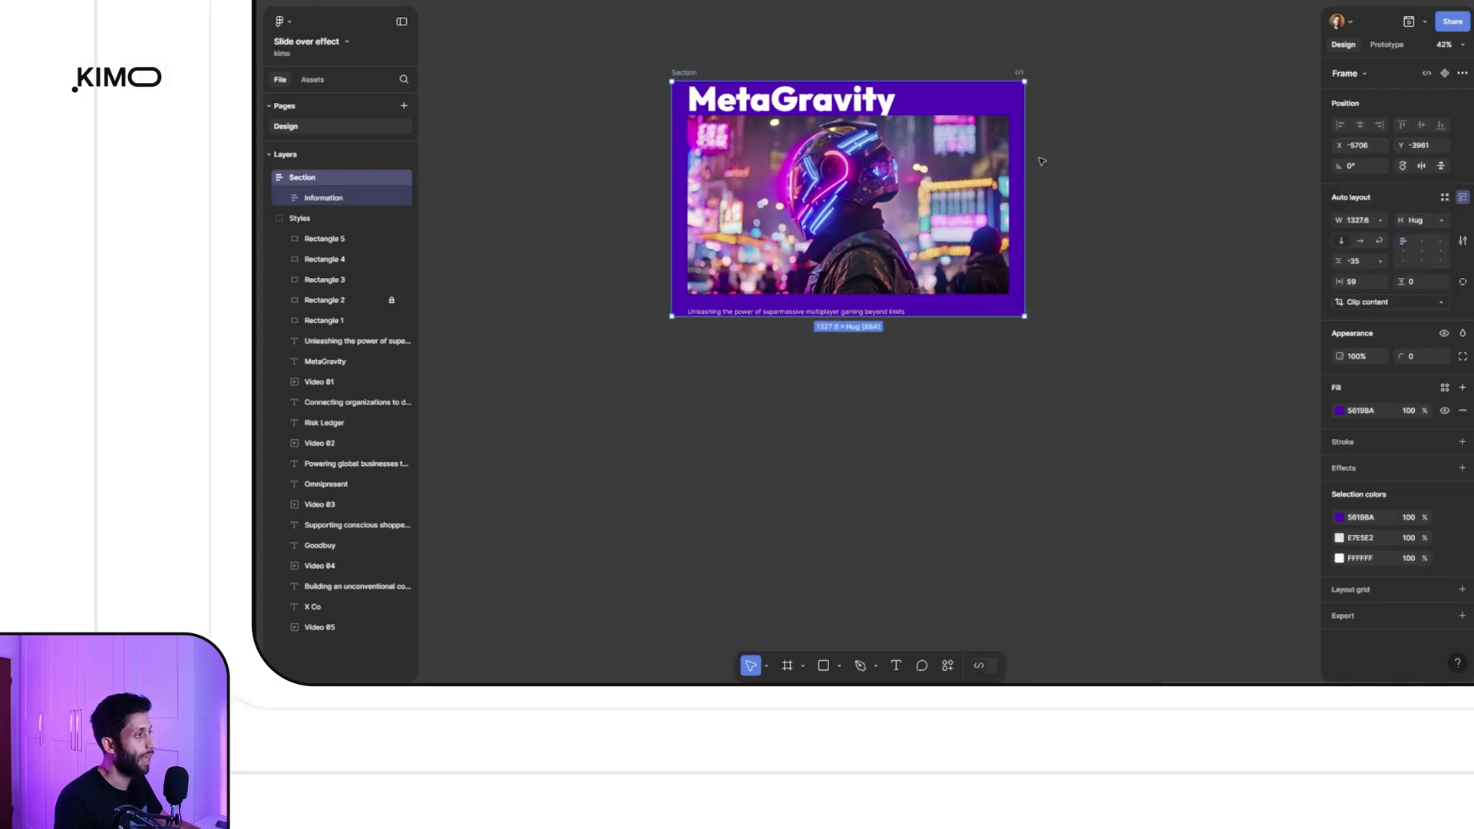
{"action": "left_click_drag", "start_coordinate": [1025, 186], "coordinate": [1269, 191]}
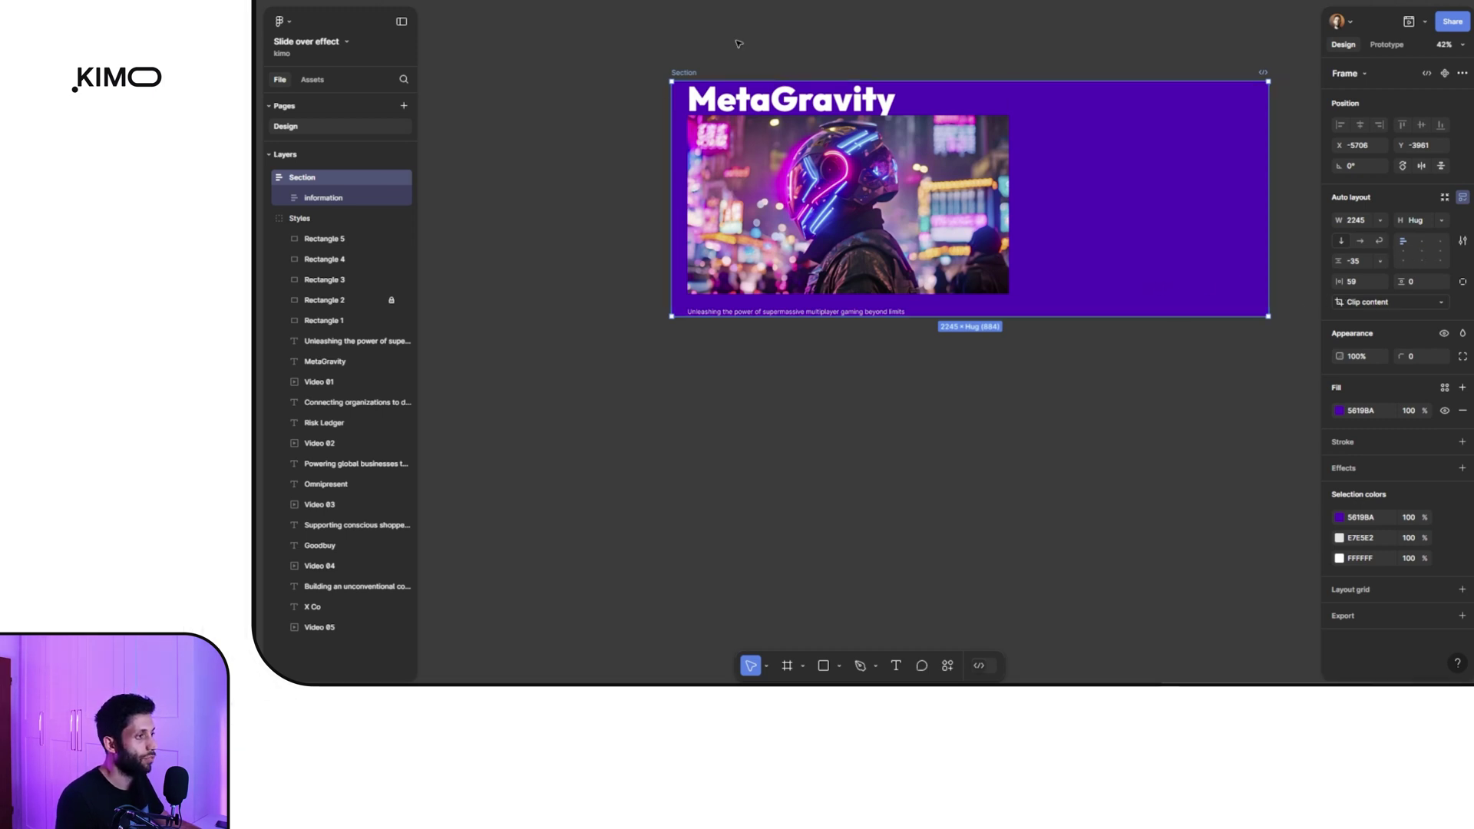
{"action": "left_click", "coordinate": [1424, 252]}
{"action": "left_click", "coordinate": [1062, 355]}
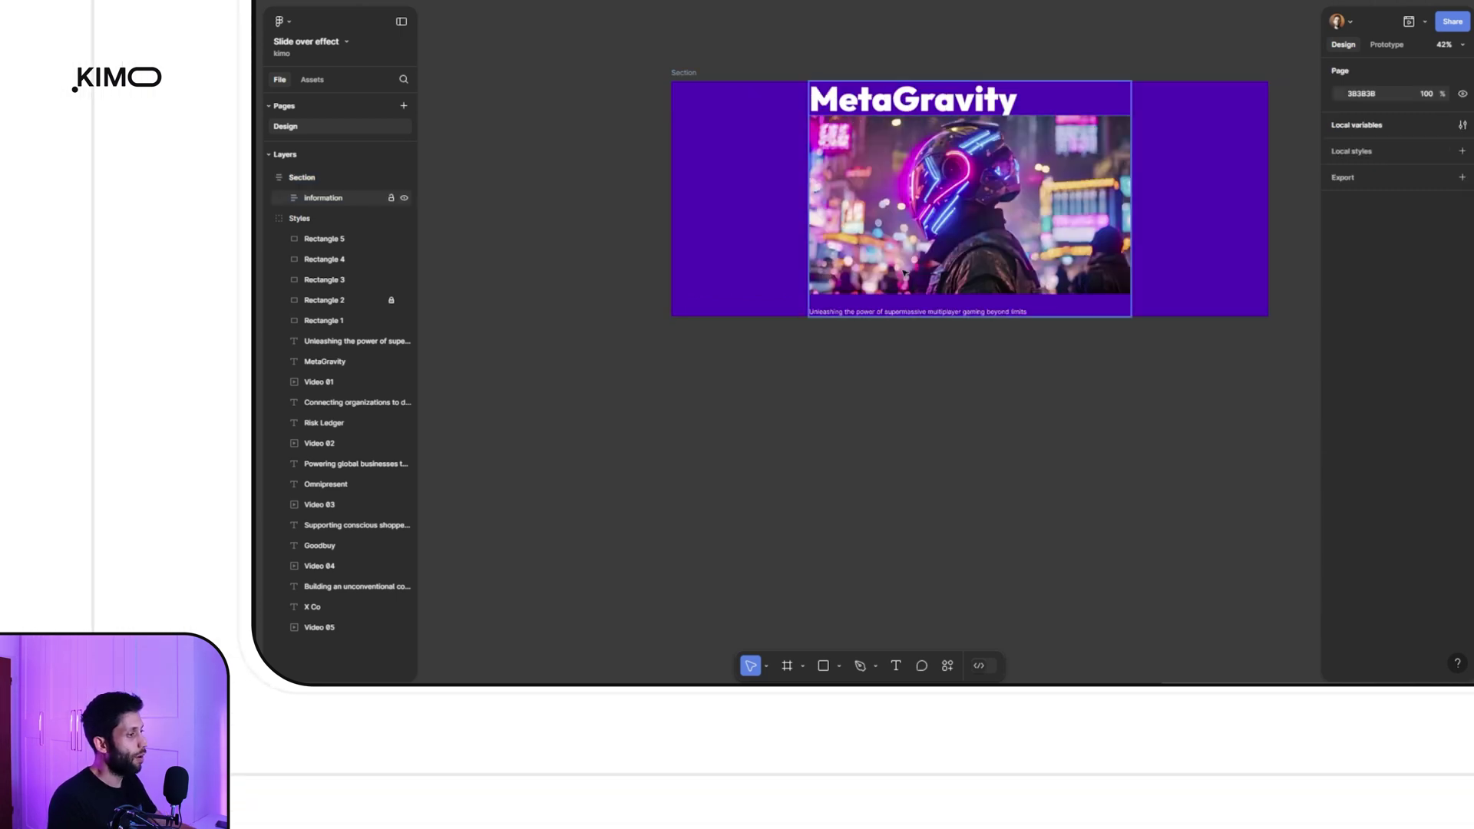
Right-align the description text below the video
{"action": "left_click", "coordinate": [833, 314]}
{"action": "double_click", "coordinate": [860, 314]}
{"action": "double_click", "coordinate": [883, 314]}
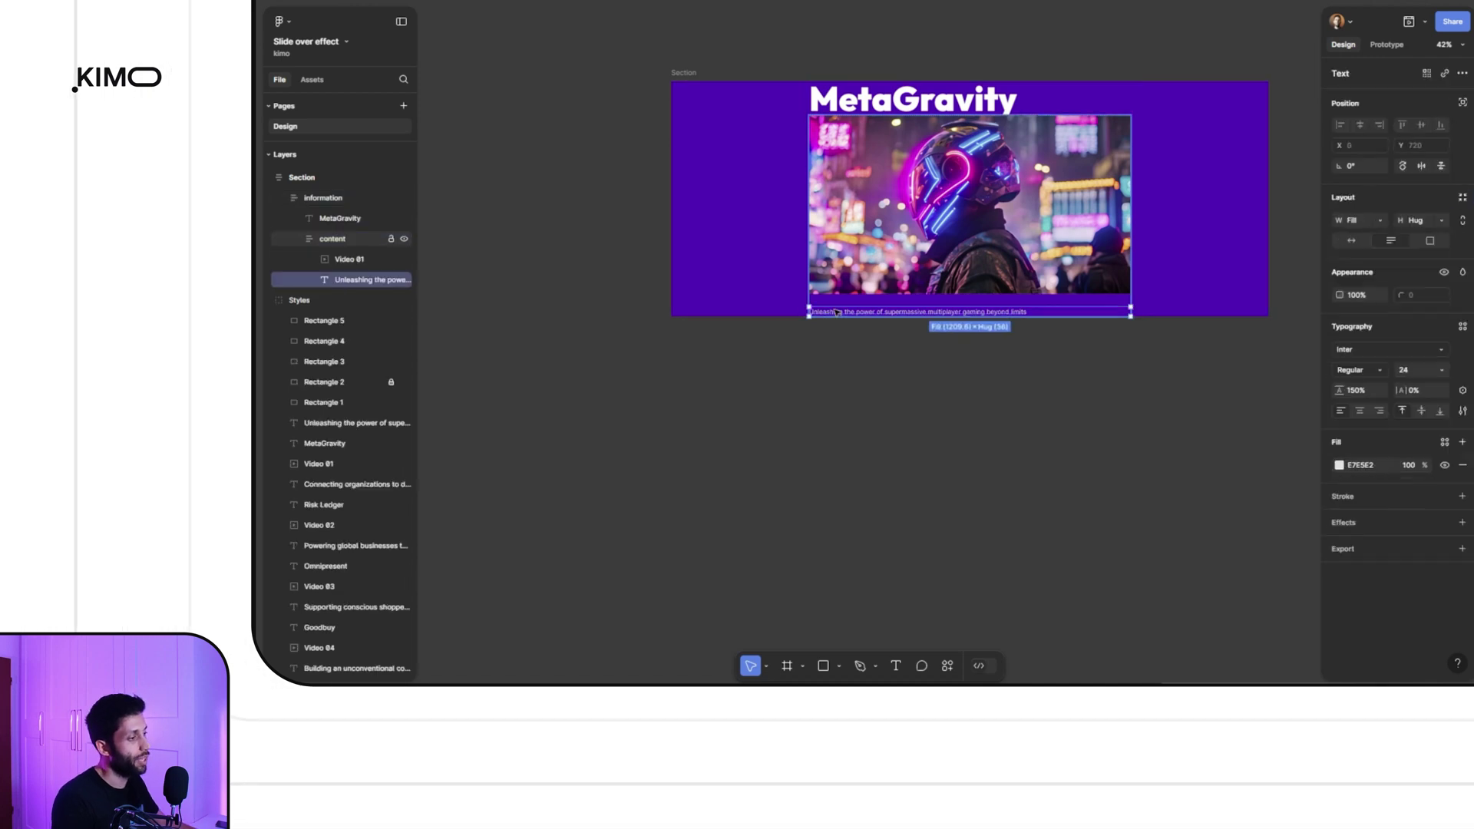
{"action": "left_click", "coordinate": [1381, 411]}
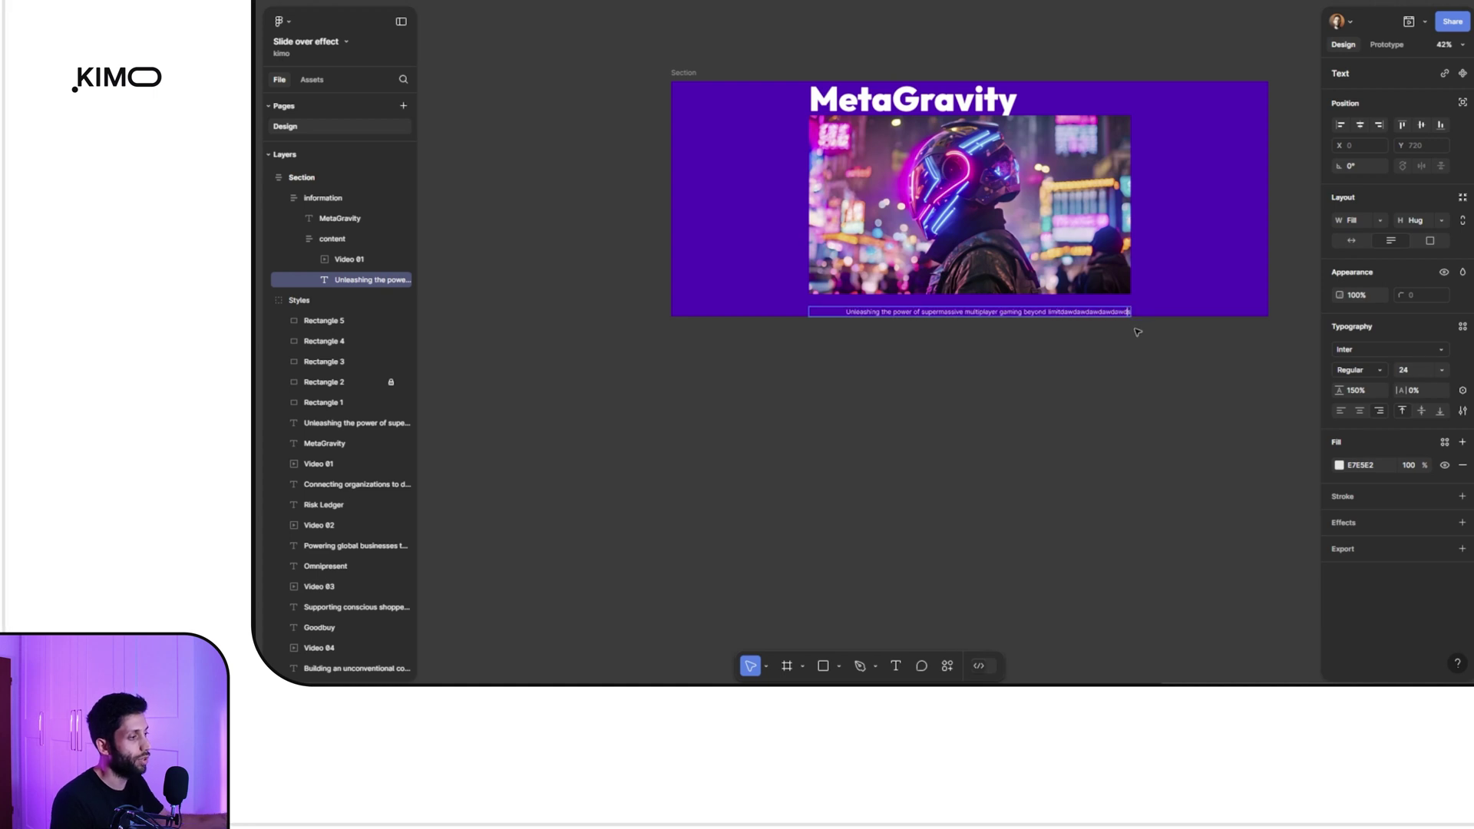
Try extending the description with filler text to test how it wraps, and undo the addition
{"action": "type", "text": "awd"}
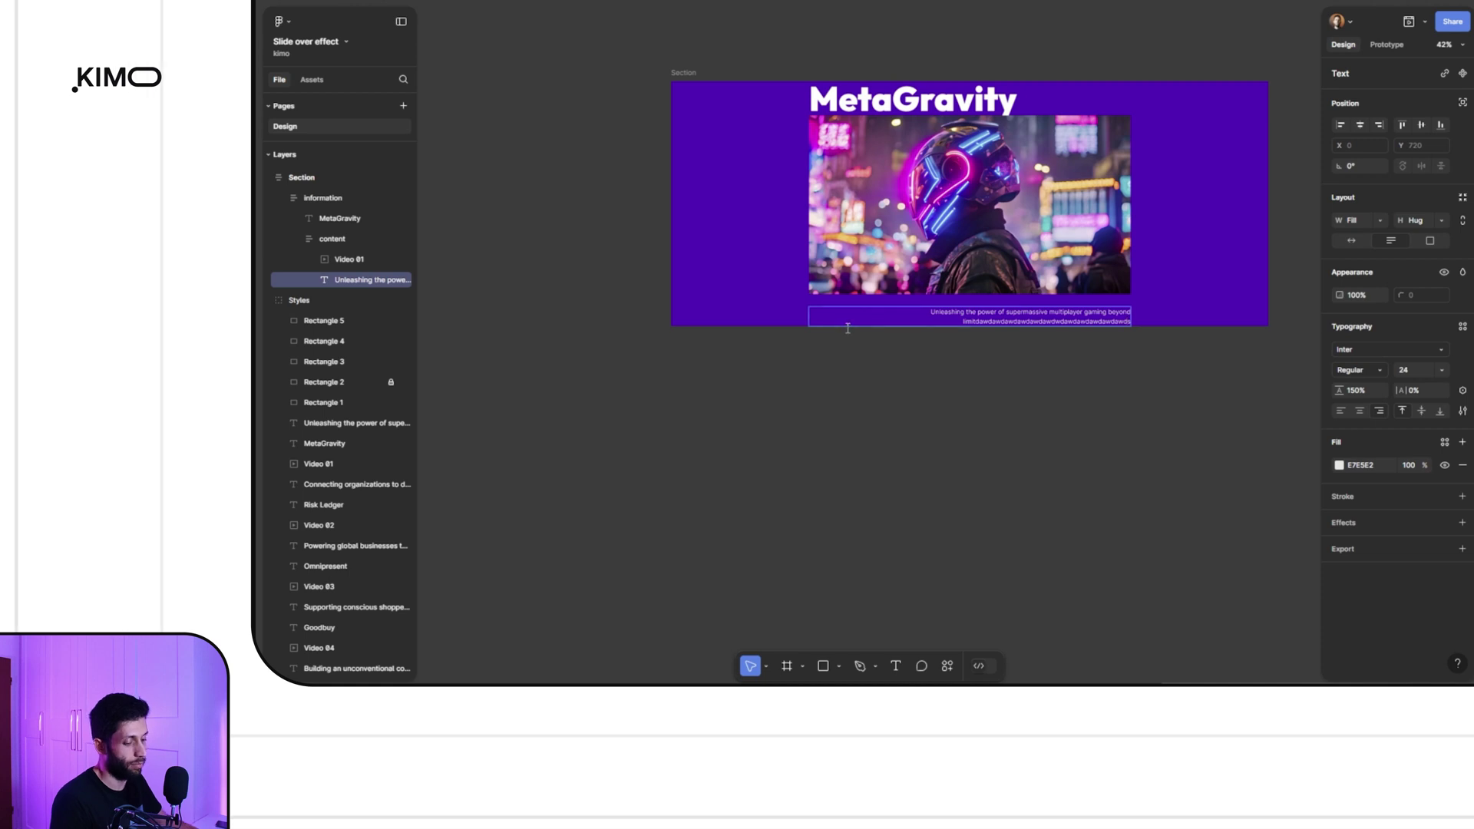
{"action": "key", "text": "ctrl+z"}
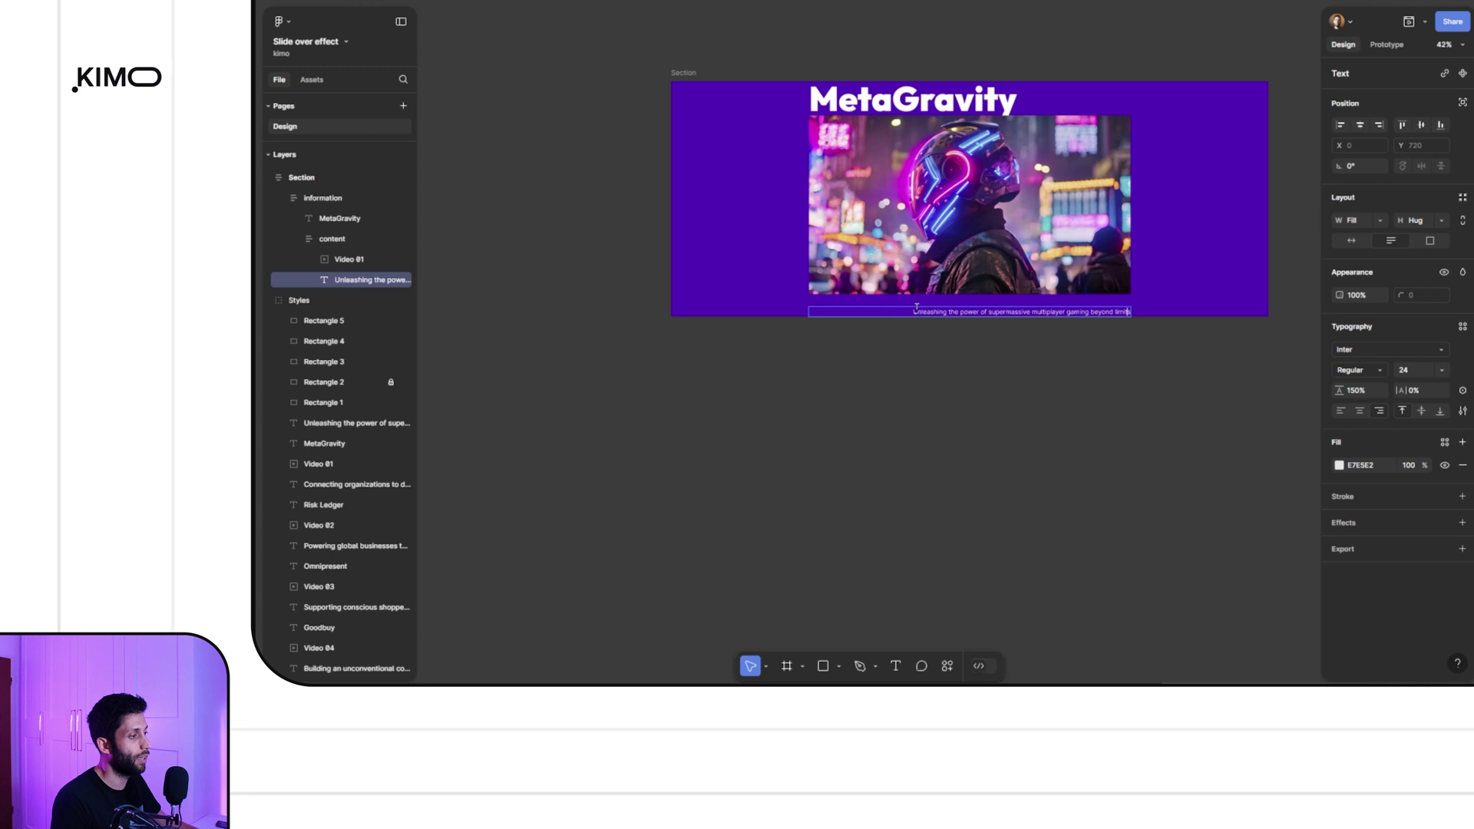
{"action": "key", "text": "Escape"}
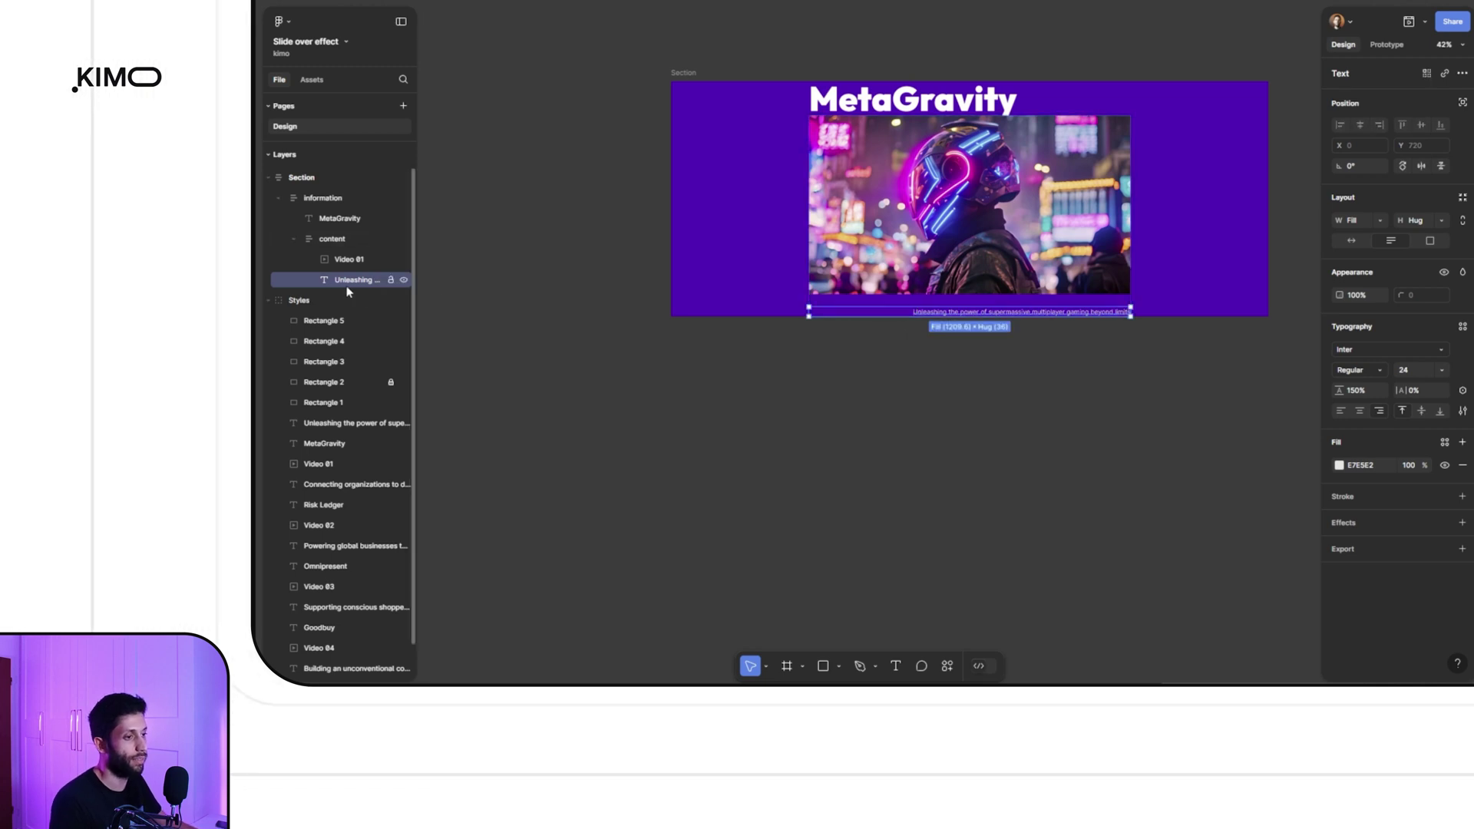
Add a maximum width of 470 to the description text
{"action": "left_click", "coordinate": [1380, 221]}
{"action": "left_click", "coordinate": [1351, 224]}
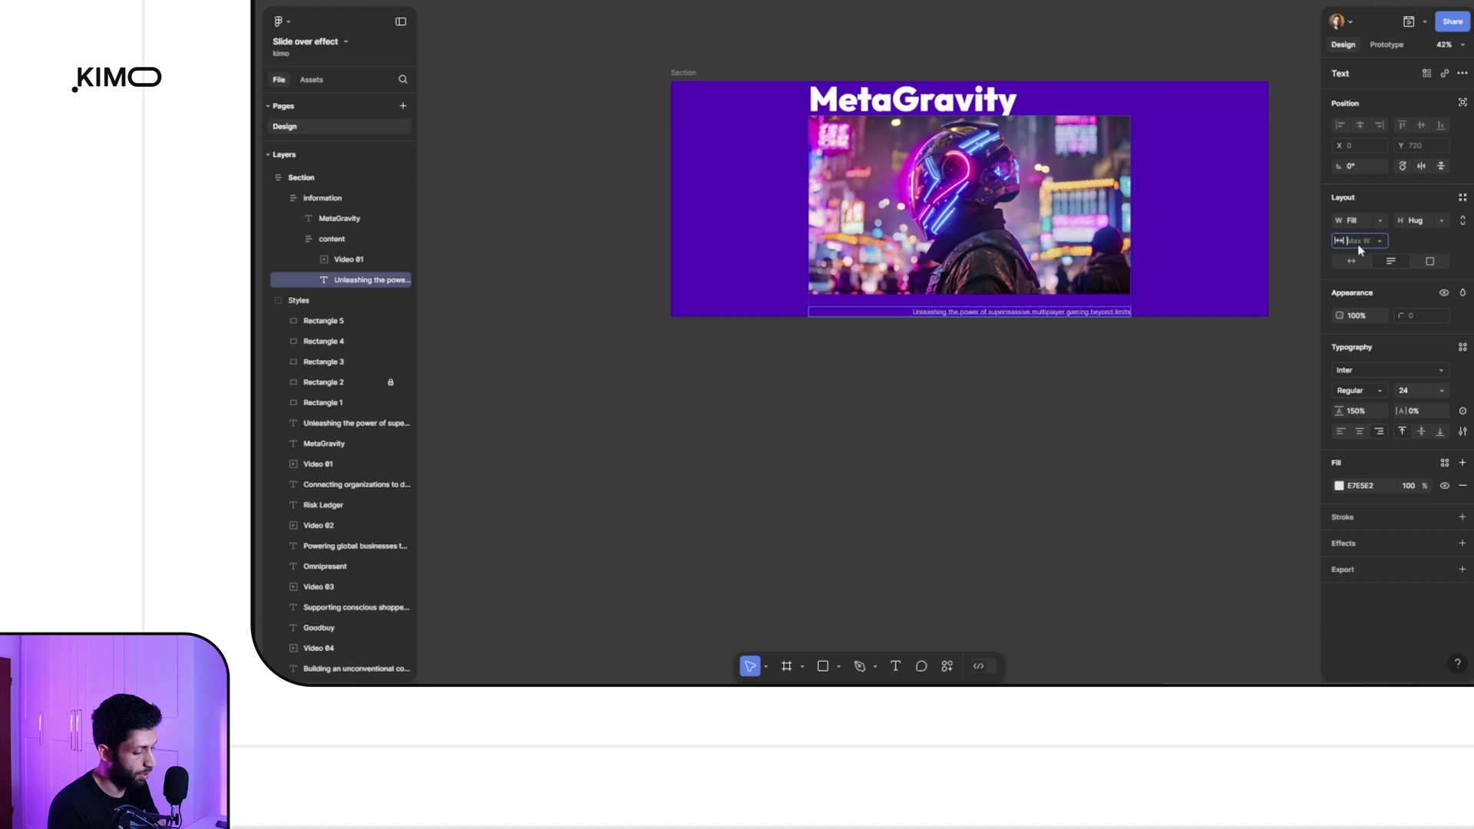
{"action": "type", "text": "470"}
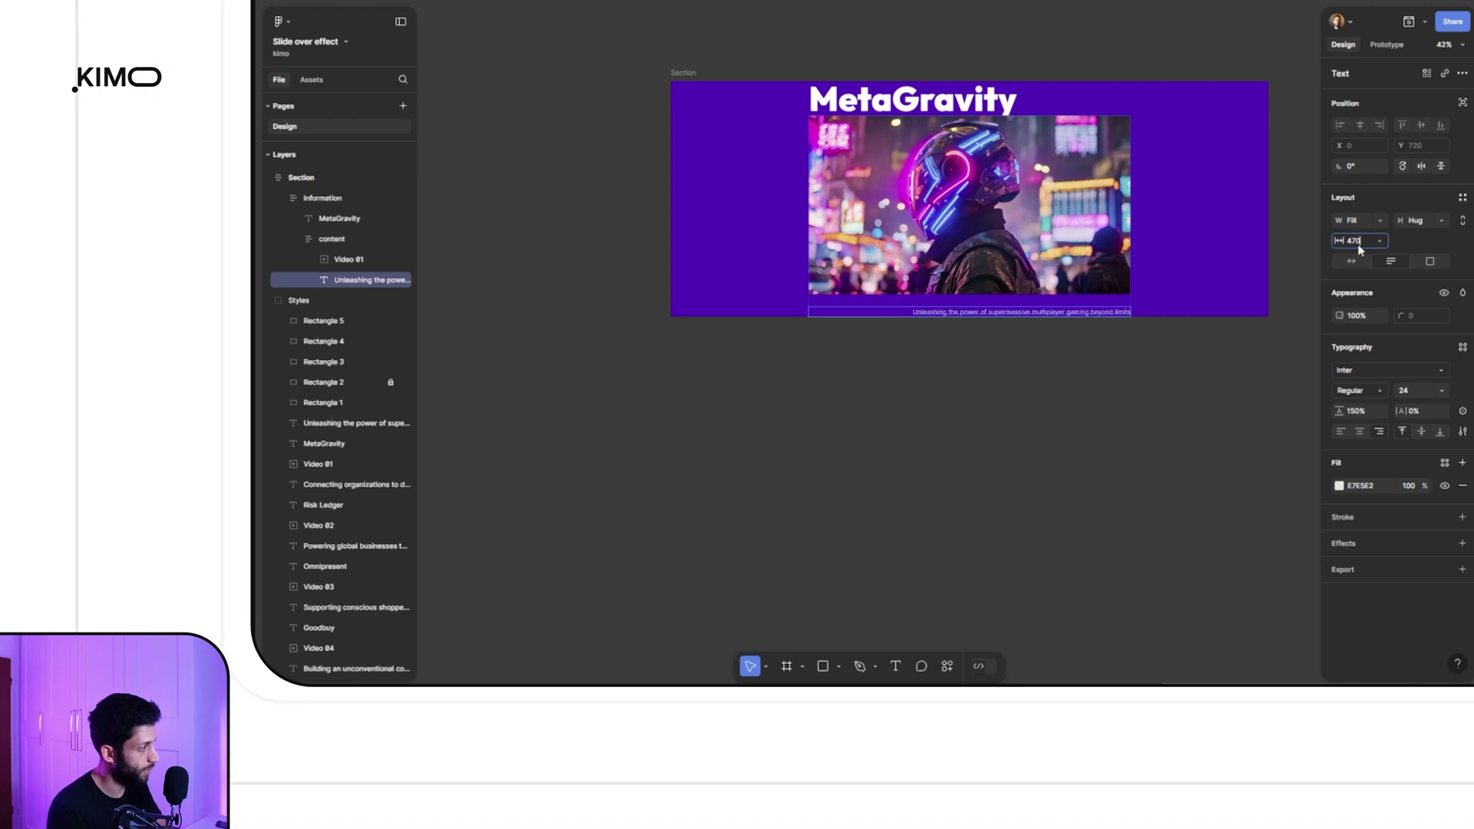
{"action": "key", "text": "Return"}
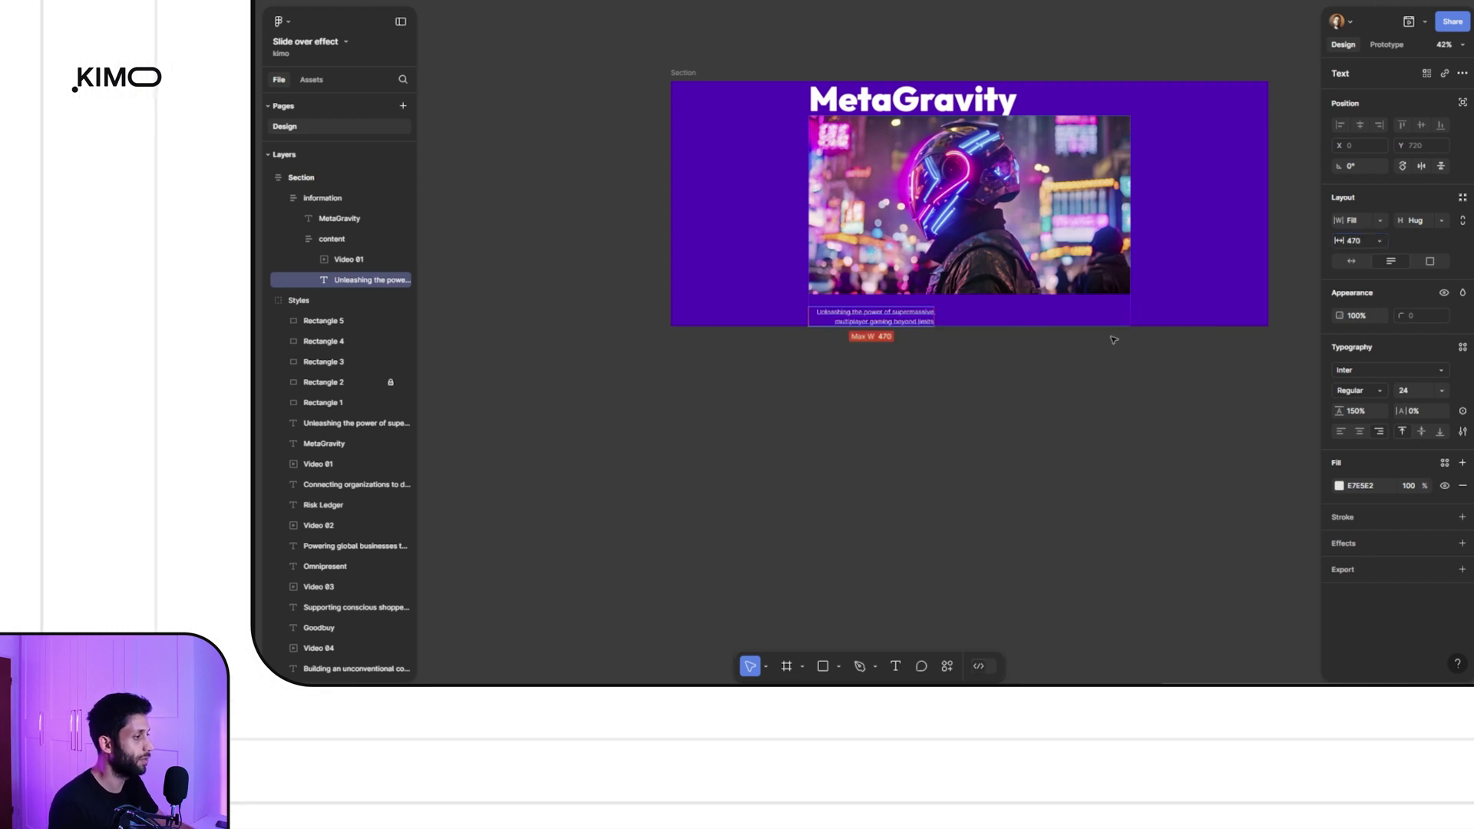
Set the description's maximum width to 500 and align the content frame's items to the top right
{"action": "left_click", "coordinate": [1355, 241]}
{"action": "type", "text": "500"}
{"action": "key", "text": "Return"}
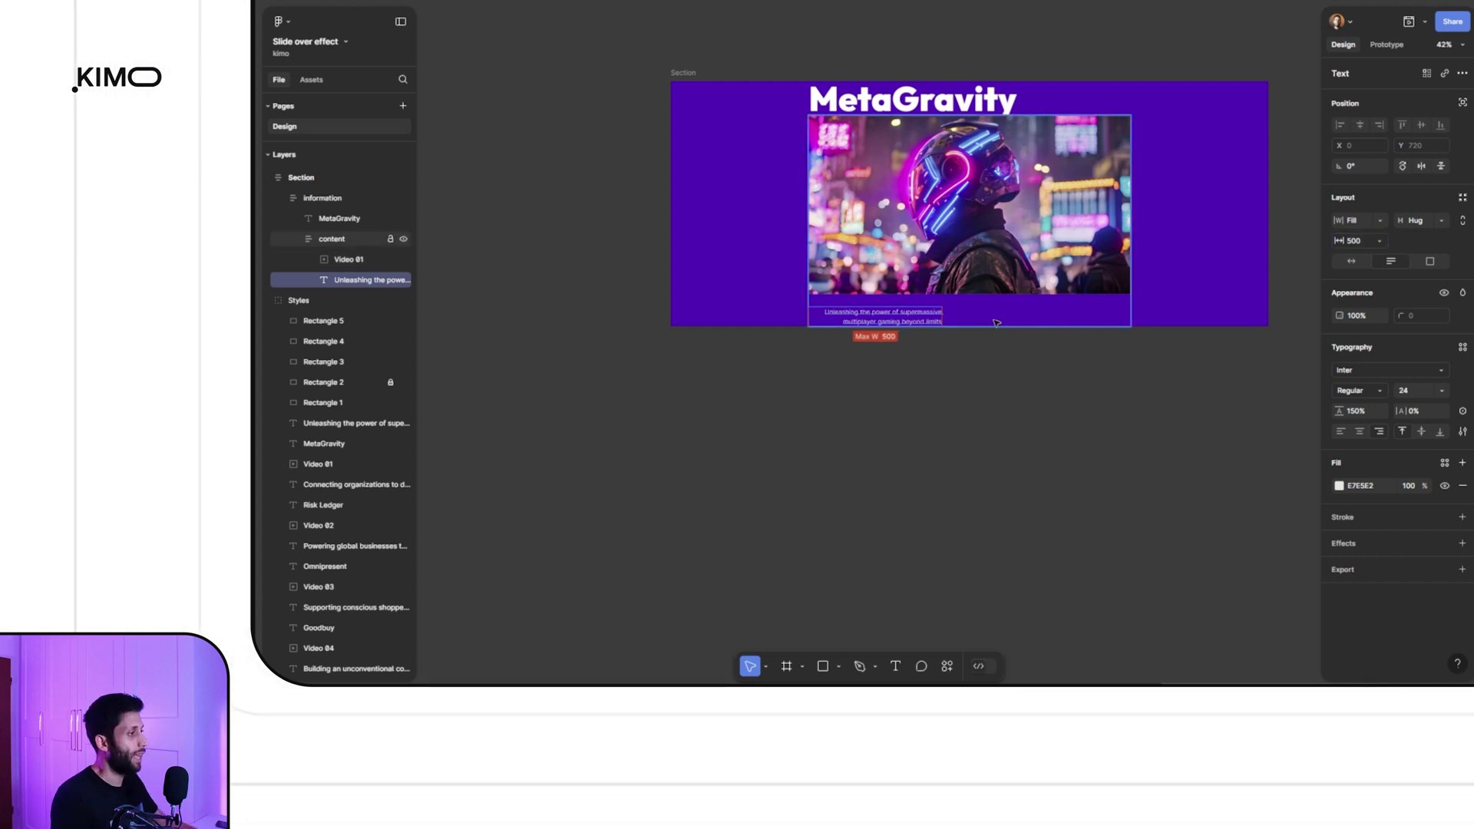
{"action": "left_click", "coordinate": [323, 241]}
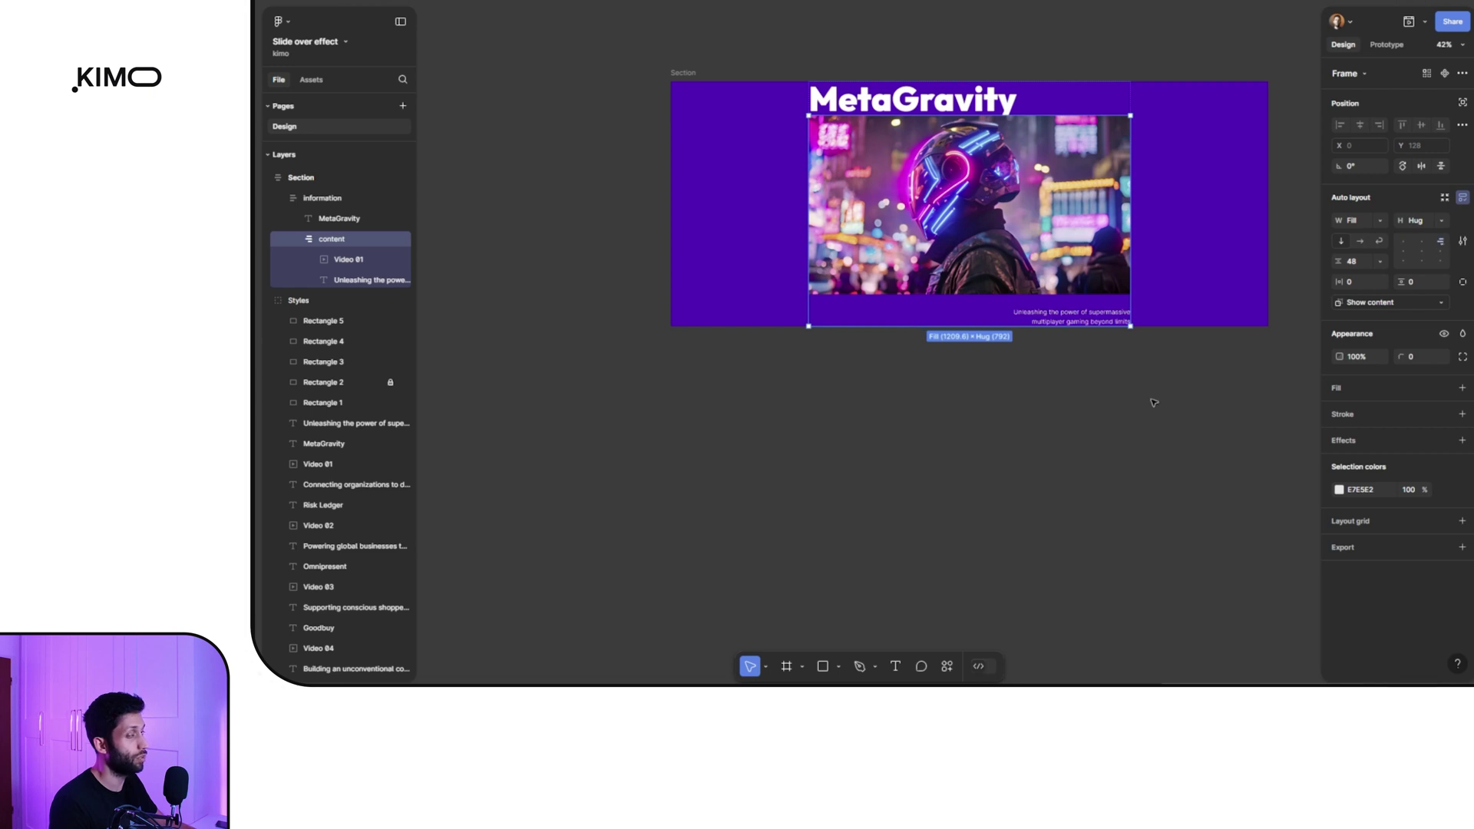
{"action": "left_click", "coordinate": [959, 416]}
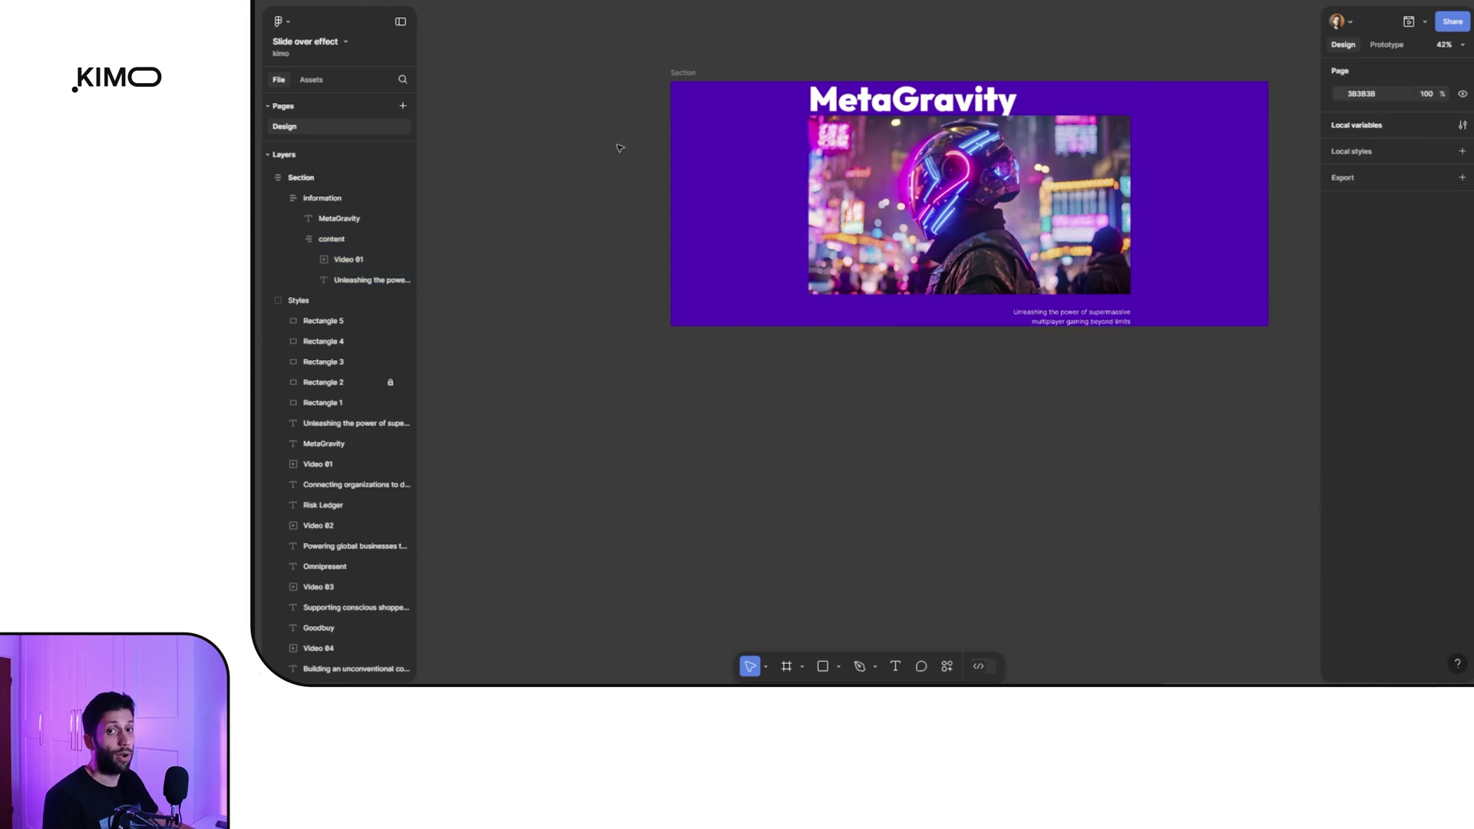
Resize the Section frame to 1980 wide by 1200 high, trying a height of 1080 first
{"action": "left_click", "coordinate": [697, 80]}
{"action": "left_click_drag", "start_coordinate": [796, 60], "coordinate": [697, 71]}
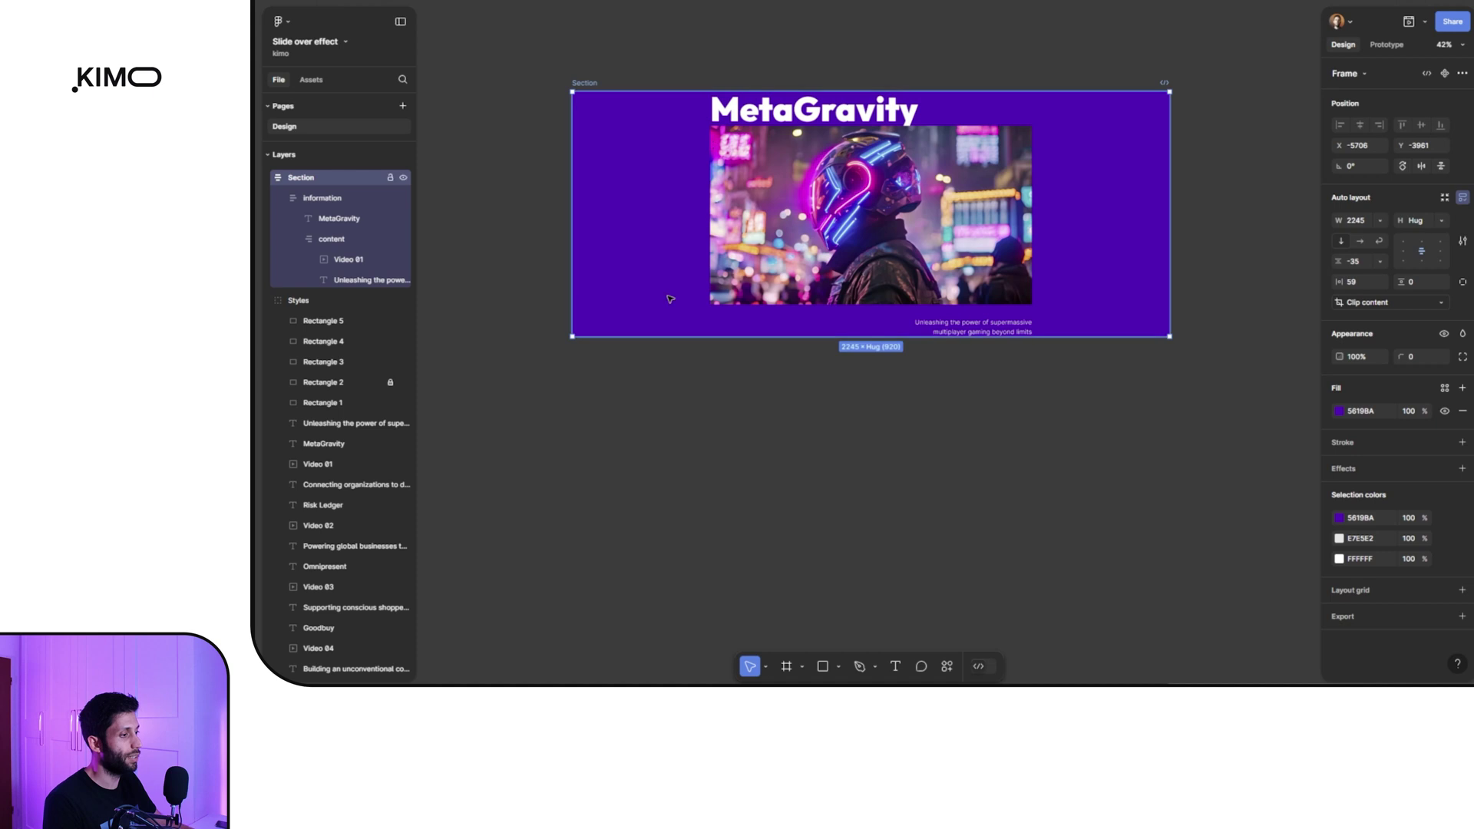
{"action": "left_click_drag", "start_coordinate": [668, 336], "coordinate": [660, 416]}
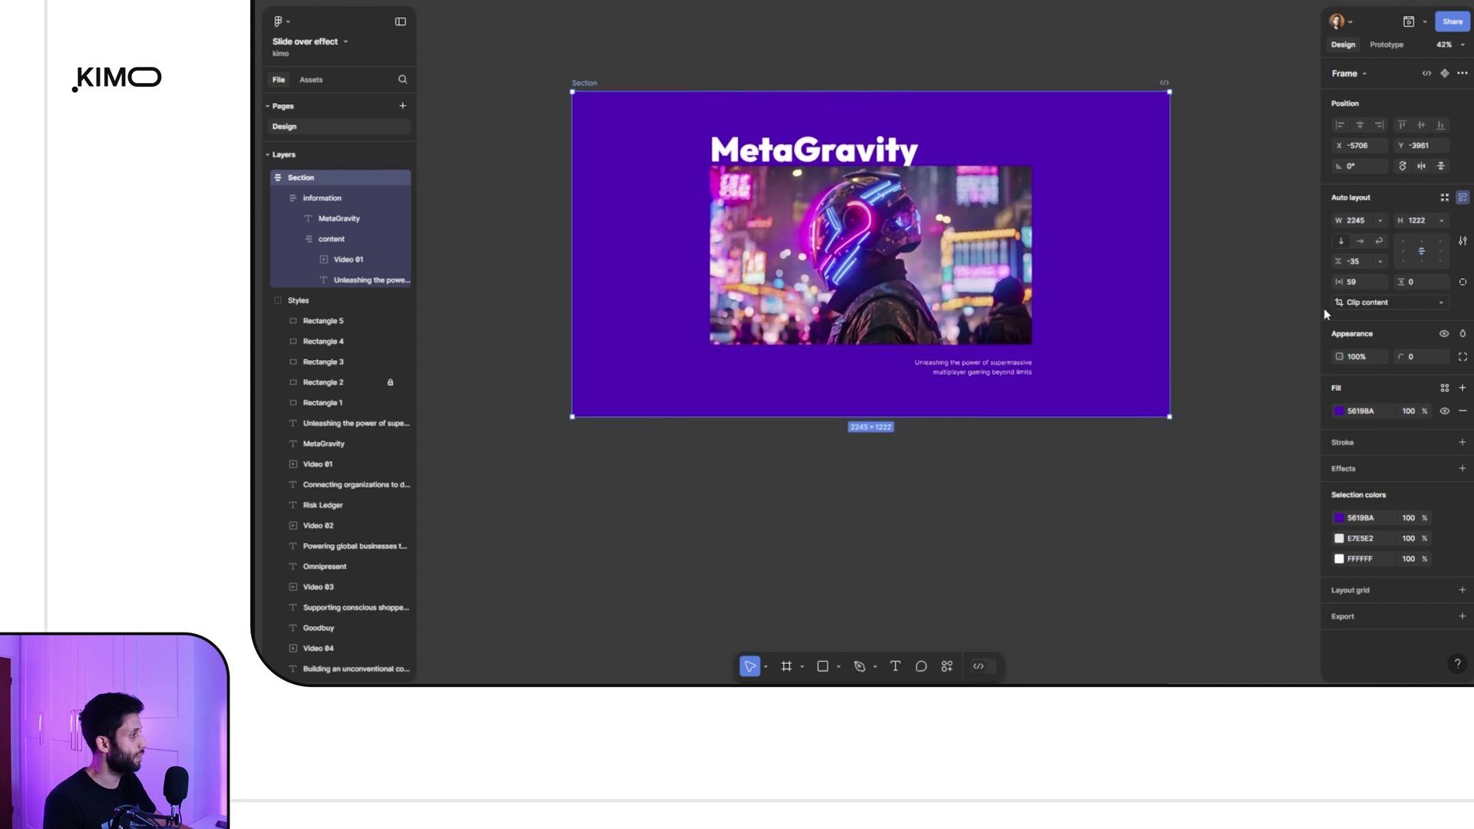
{"action": "left_click", "coordinate": [1424, 221]}
{"action": "type", "text": "1080"}
{"action": "key", "text": "Return"}
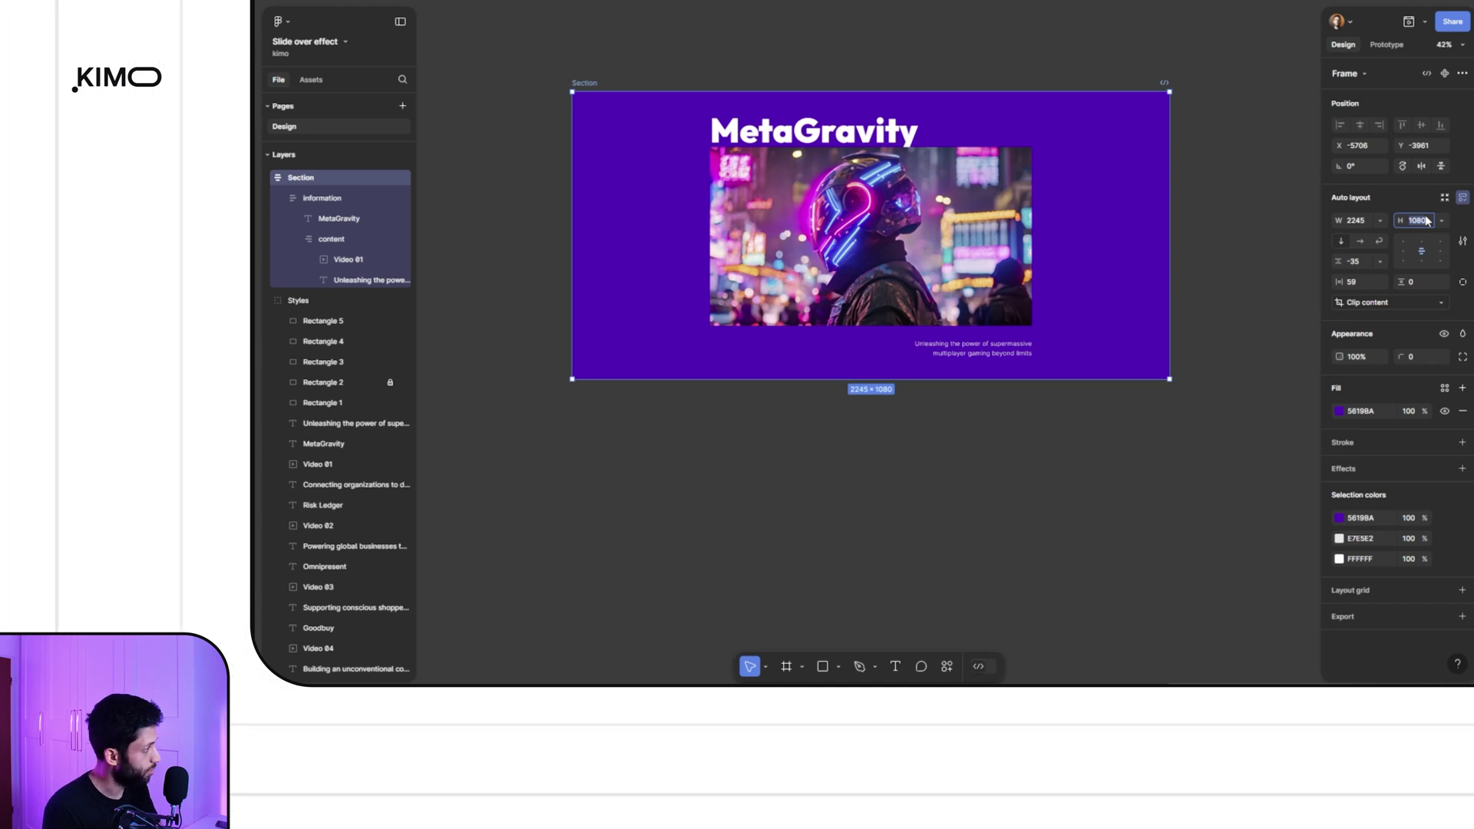
{"action": "type", "text": "1200"}
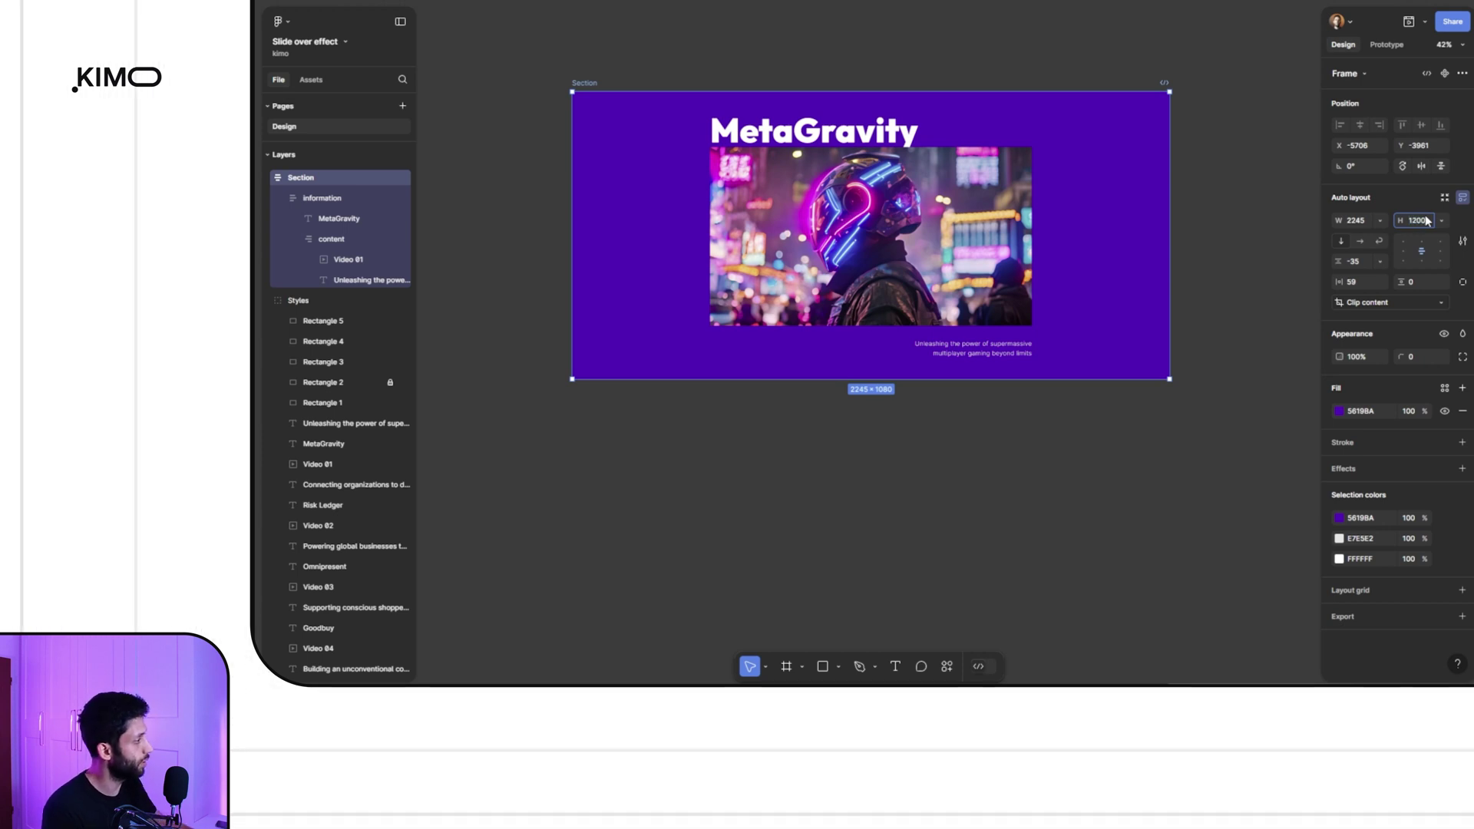
{"action": "key", "text": "Return"}
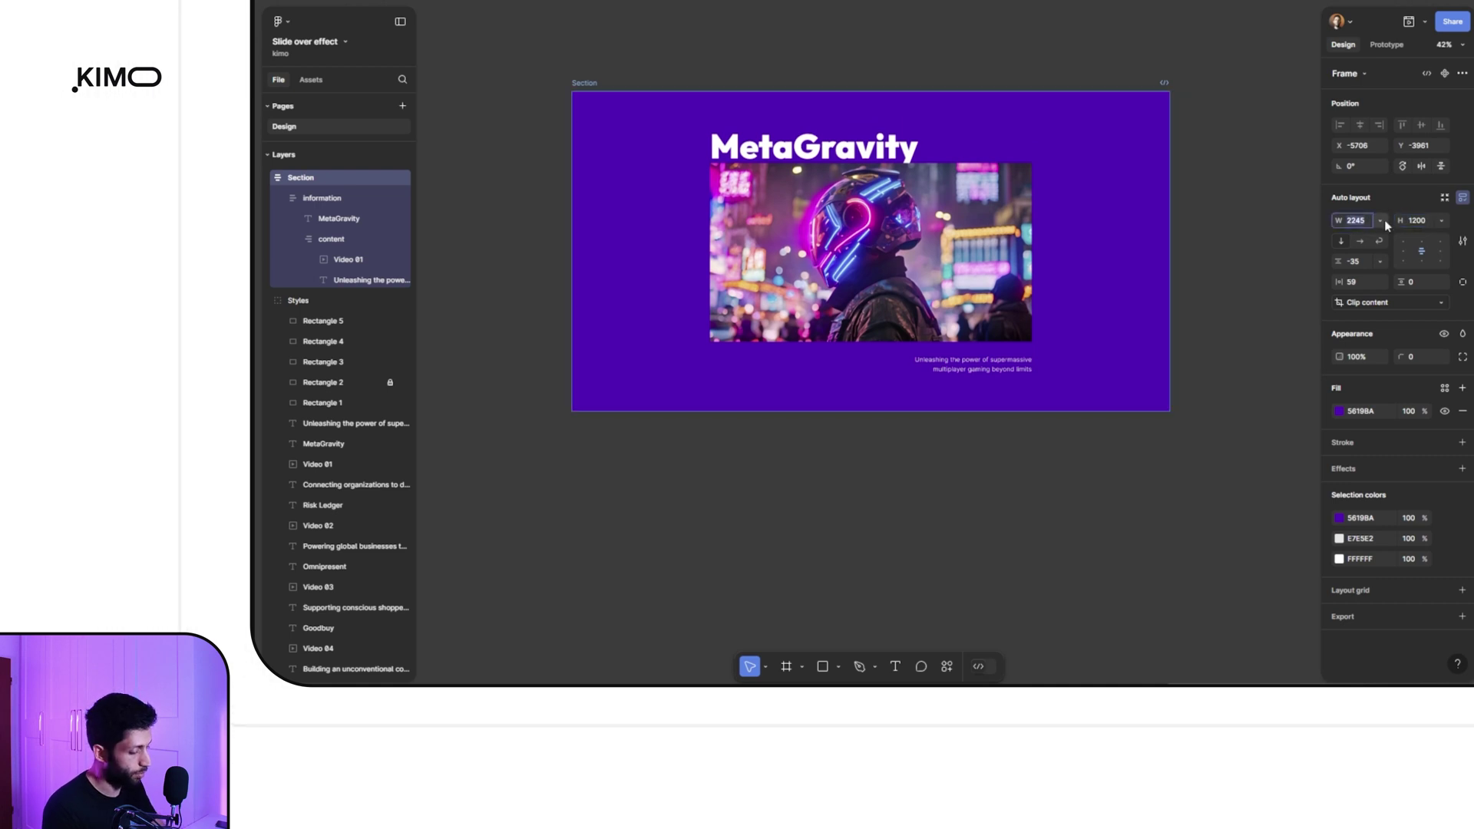
{"action": "type", "text": "1980"}
{"action": "key", "text": "Return"}
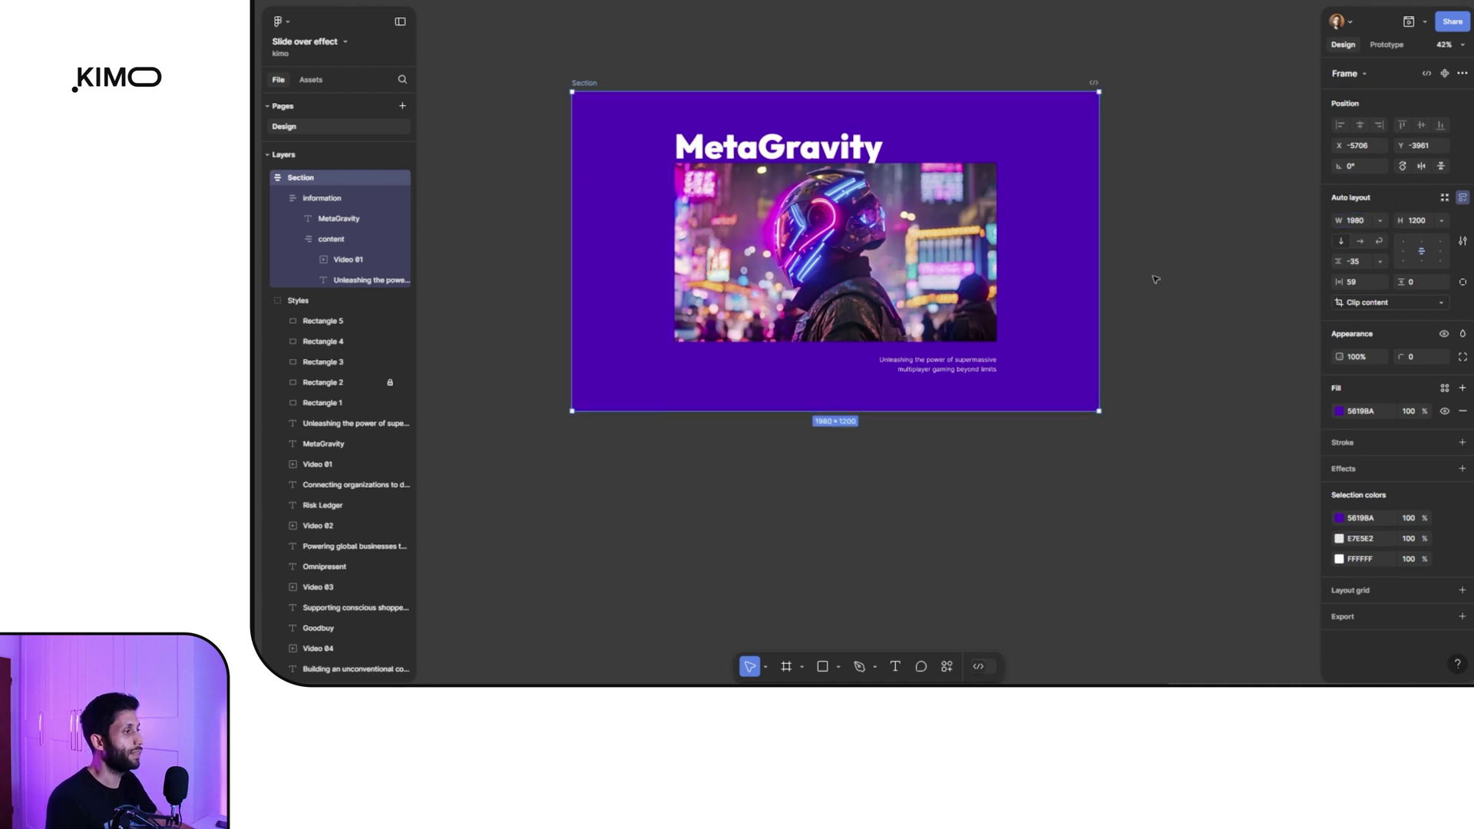
Convert the Section frame into a component
{"action": "left_click", "coordinate": [1115, 285]}
{"action": "scroll", "coordinate": [1152, 299], "scroll_direction": "up", "scroll_amount": 2}
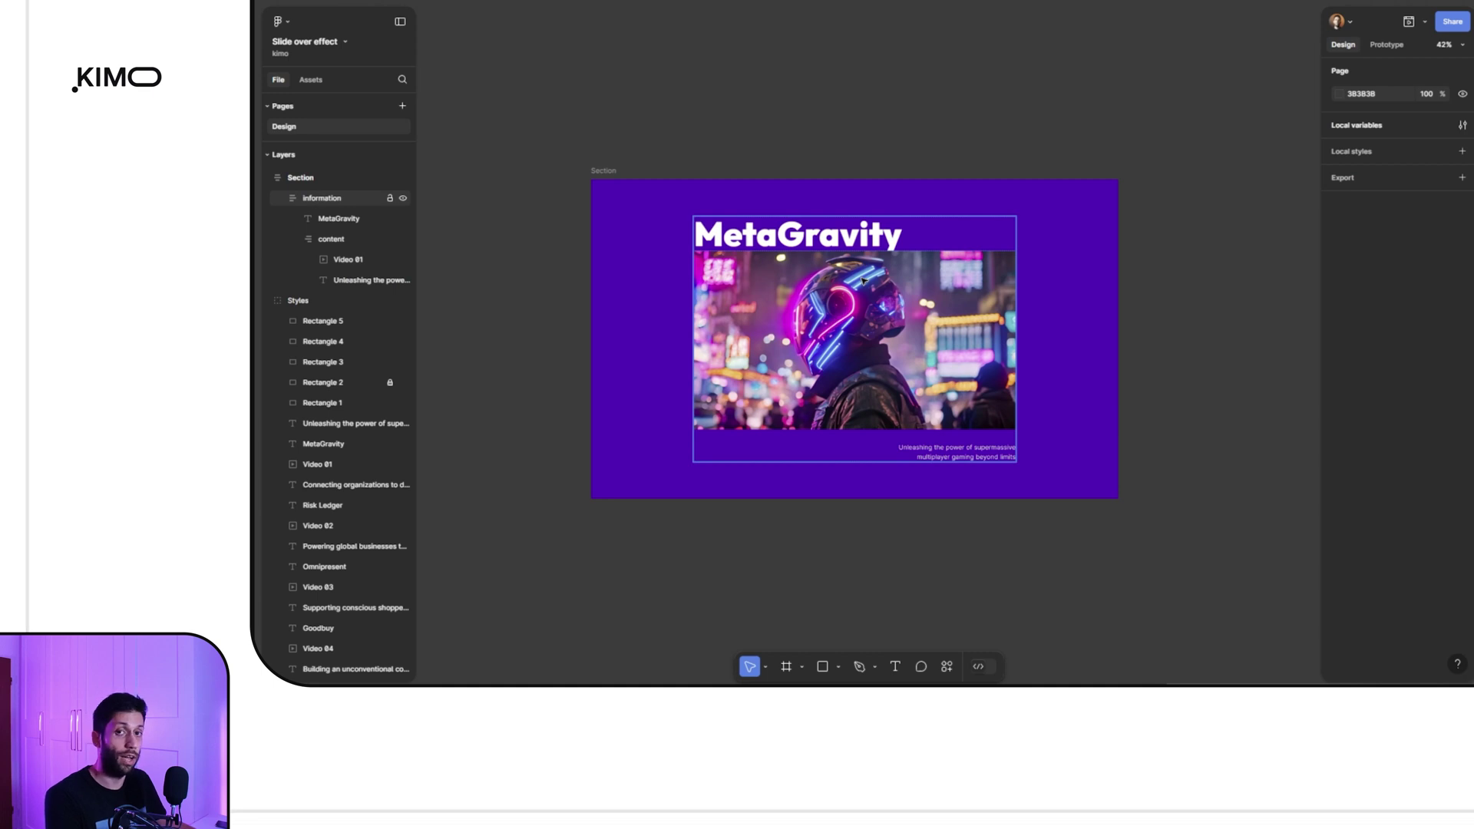
{"action": "scroll", "coordinate": [997, 130], "scroll_direction": "left", "scroll_amount": 1}
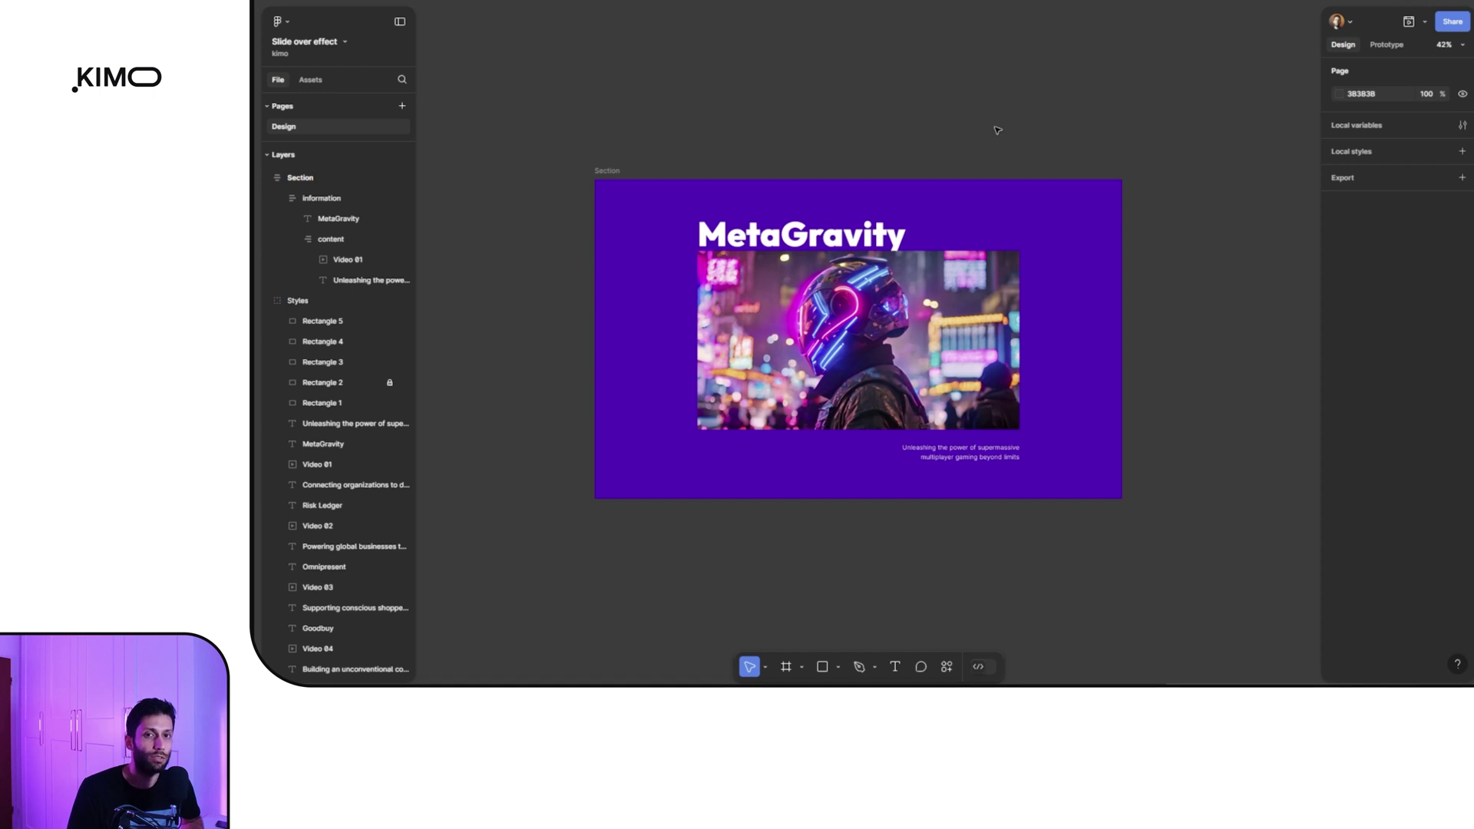
{"action": "scroll", "coordinate": [806, 154], "scroll_direction": "down", "scroll_amount": 1}
{"action": "left_click", "coordinate": [612, 171]}
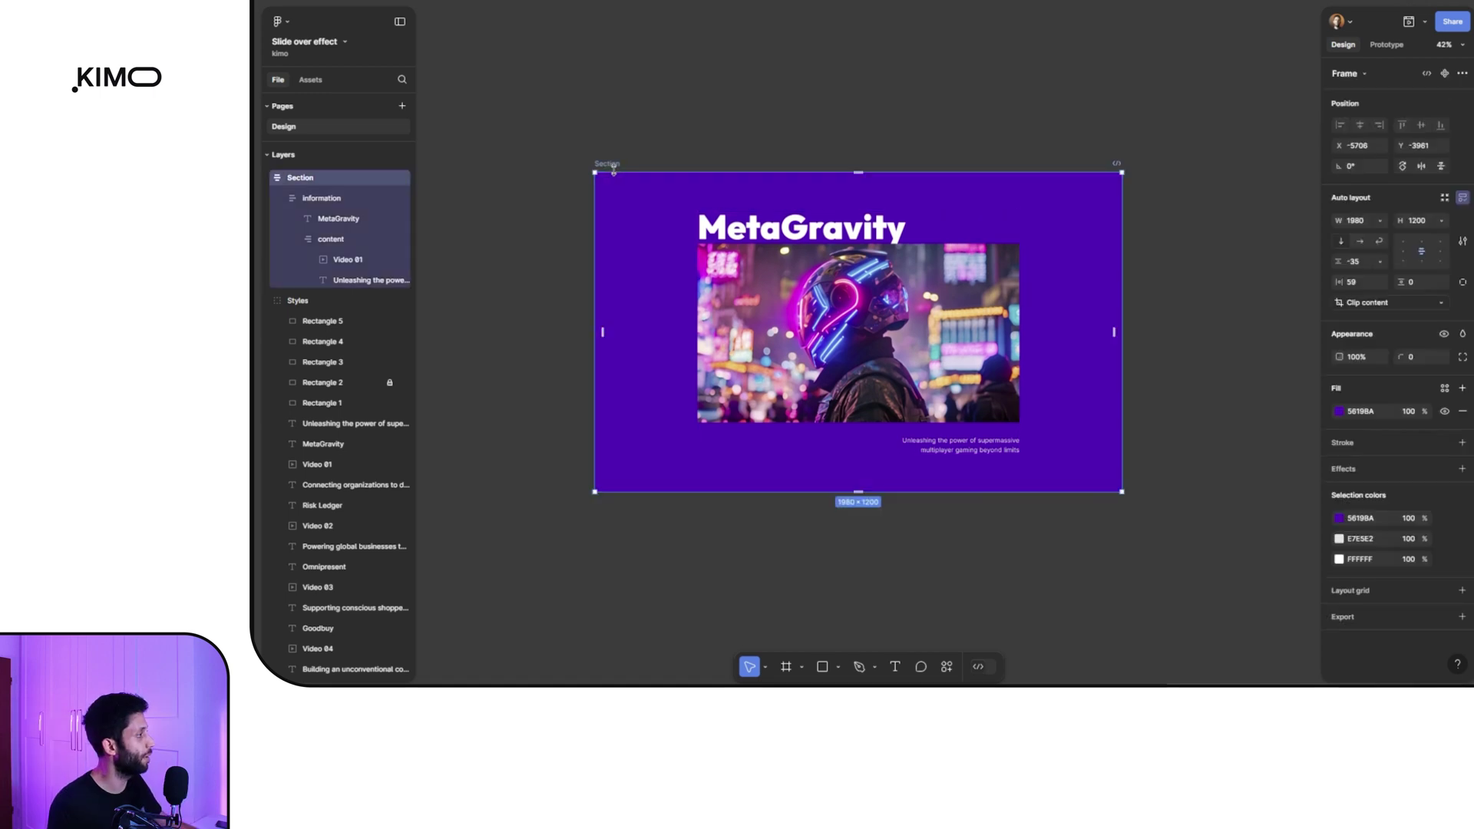
{"action": "left_click", "coordinate": [1445, 74]}
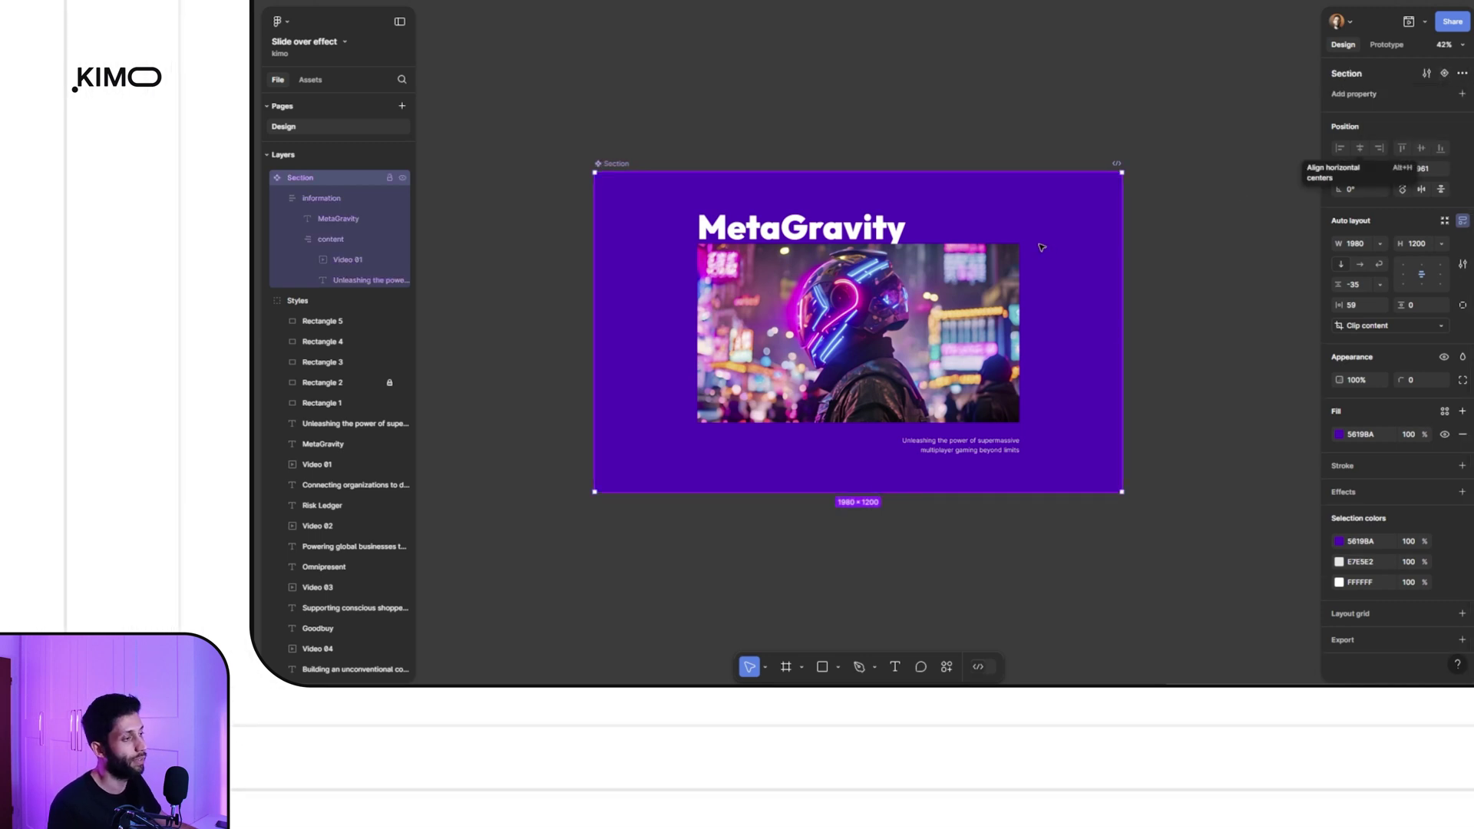
{"action": "left_click", "coordinate": [711, 109]}
Add a second variant to the Section component
{"action": "scroll", "coordinate": [795, 275], "scroll_direction": "left", "scroll_amount": 2}
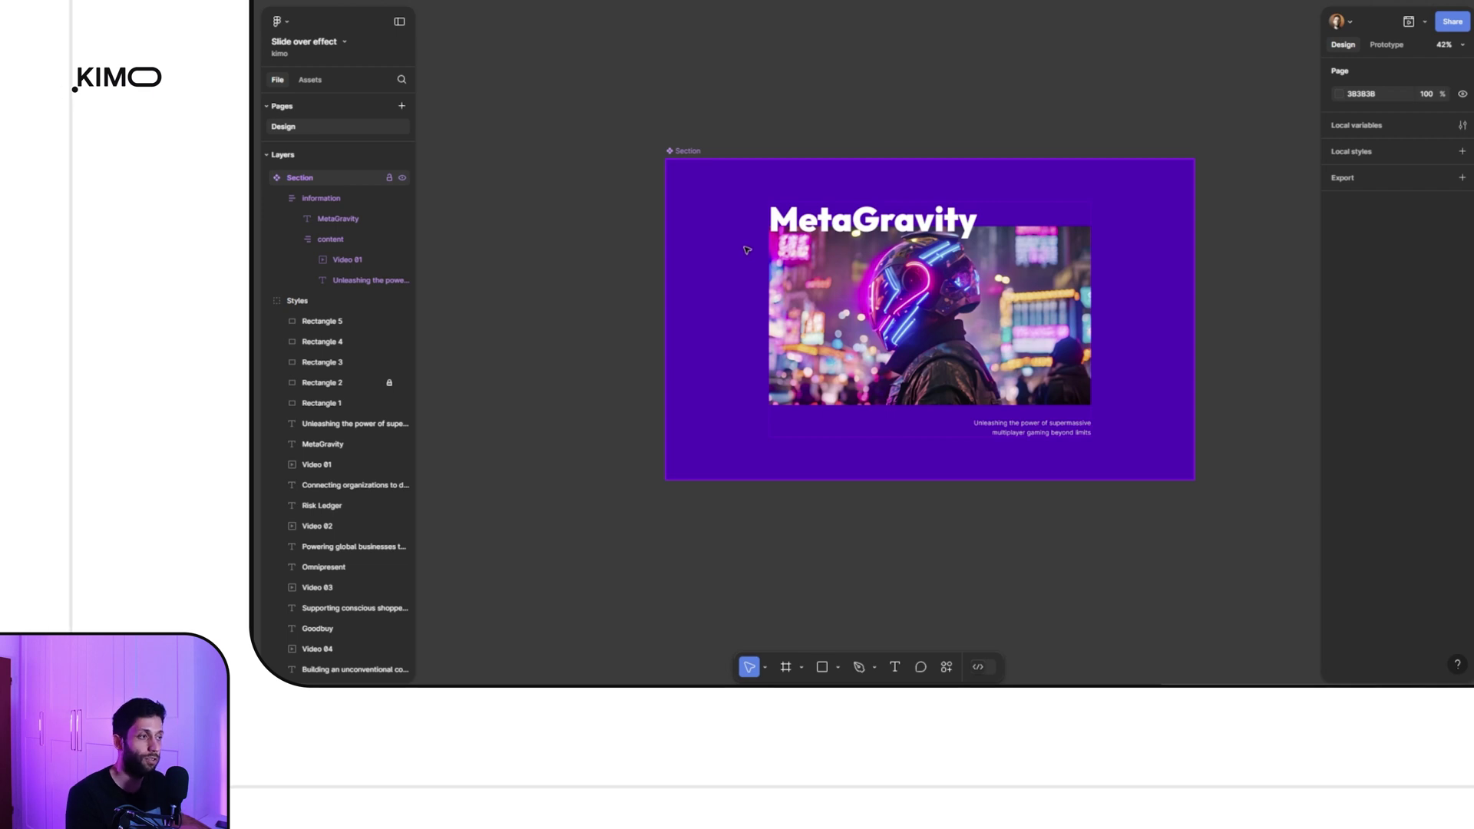
{"action": "left_click", "coordinate": [722, 225]}
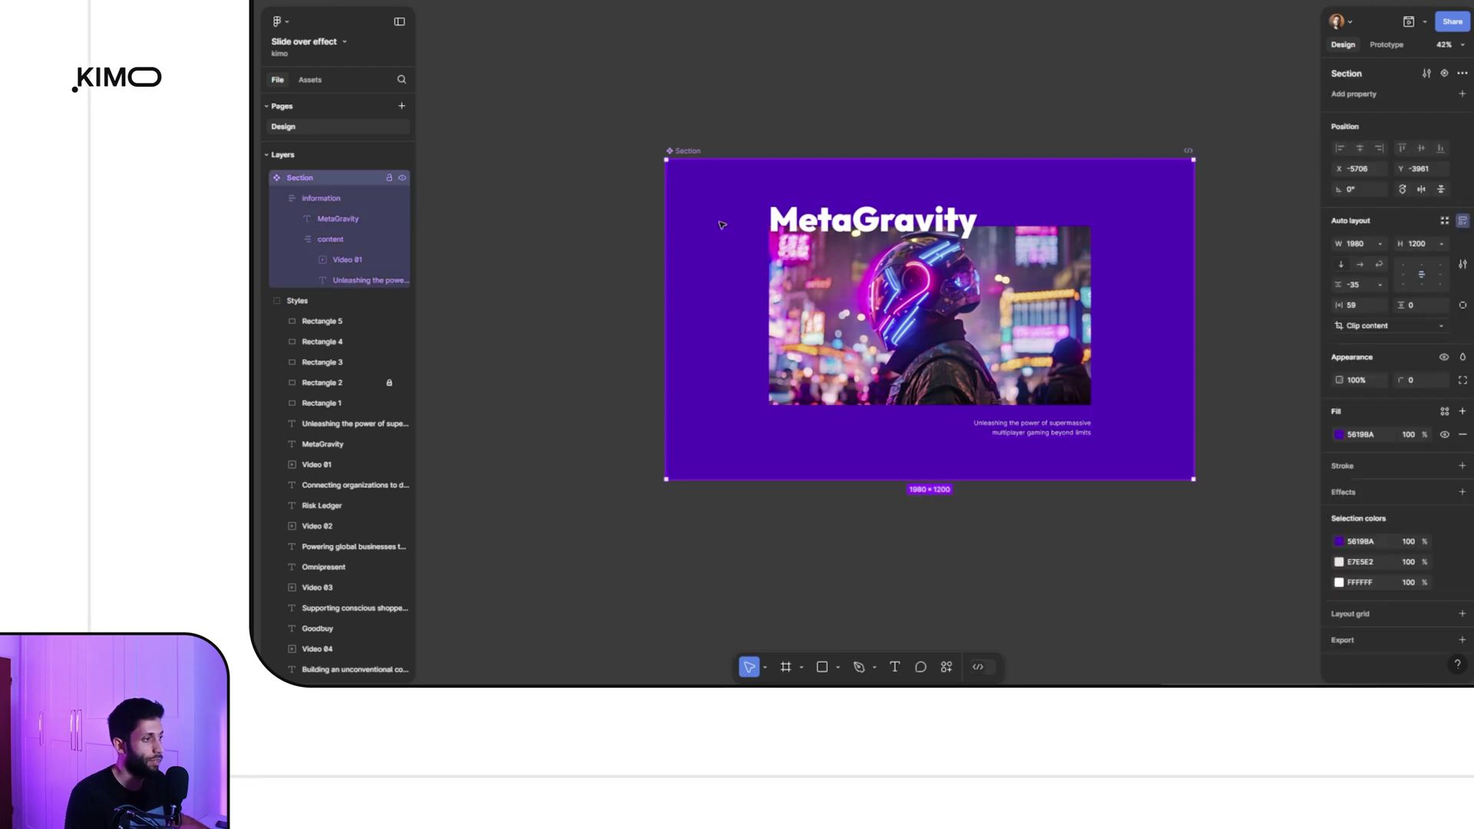
{"action": "left_click", "coordinate": [1445, 75]}
{"action": "scroll", "coordinate": [1309, 517], "scroll_direction": "down", "scroll_amount": 3}
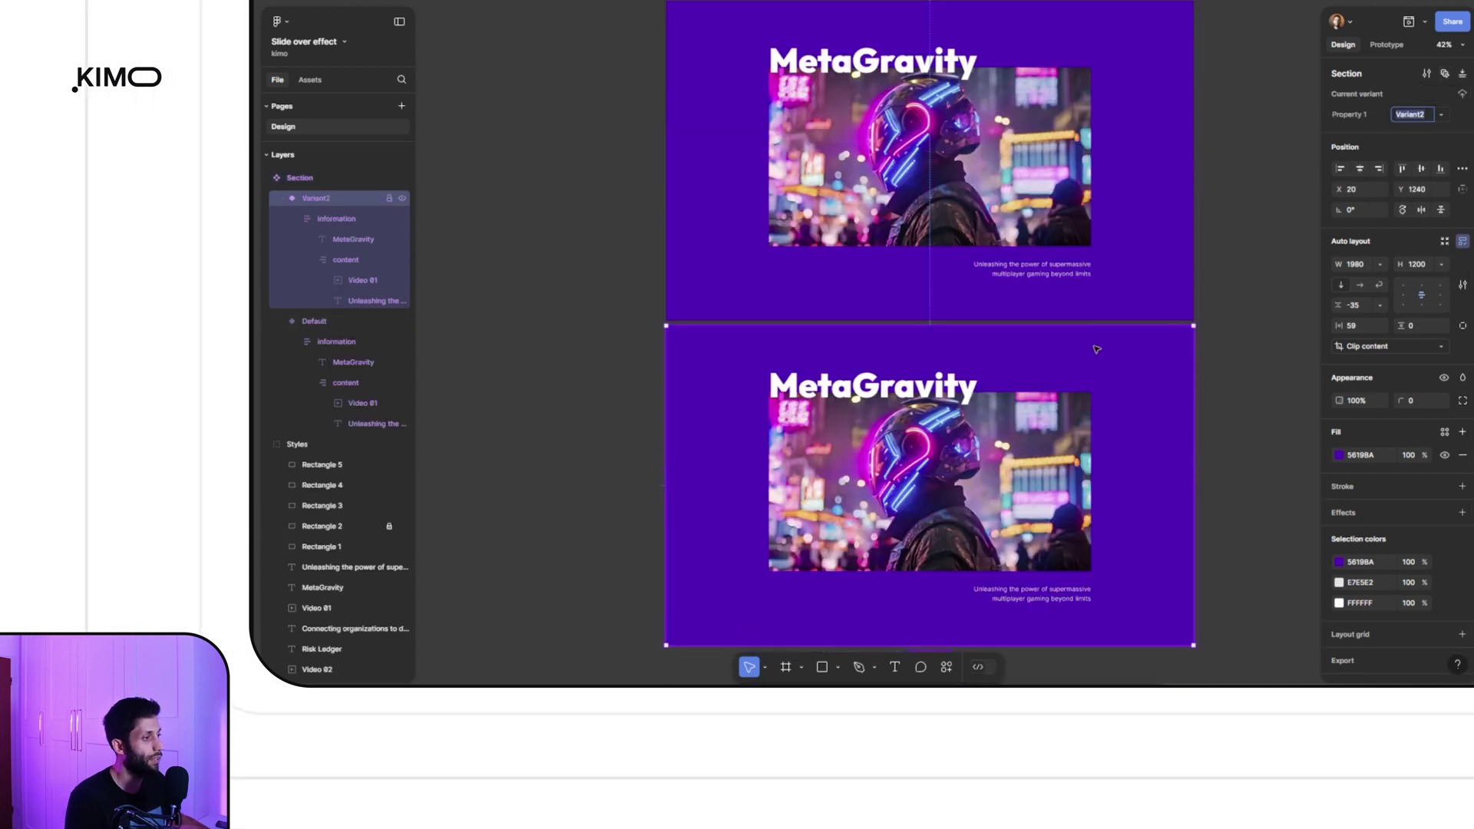
Try other fill colors on the second Section variant: a brighter purple, 7623FF, and a pink one from the page colors
{"action": "left_click", "coordinate": [1339, 455]}
{"action": "left_click_drag", "start_coordinate": [1300, 408], "coordinate": [1303, 369]}
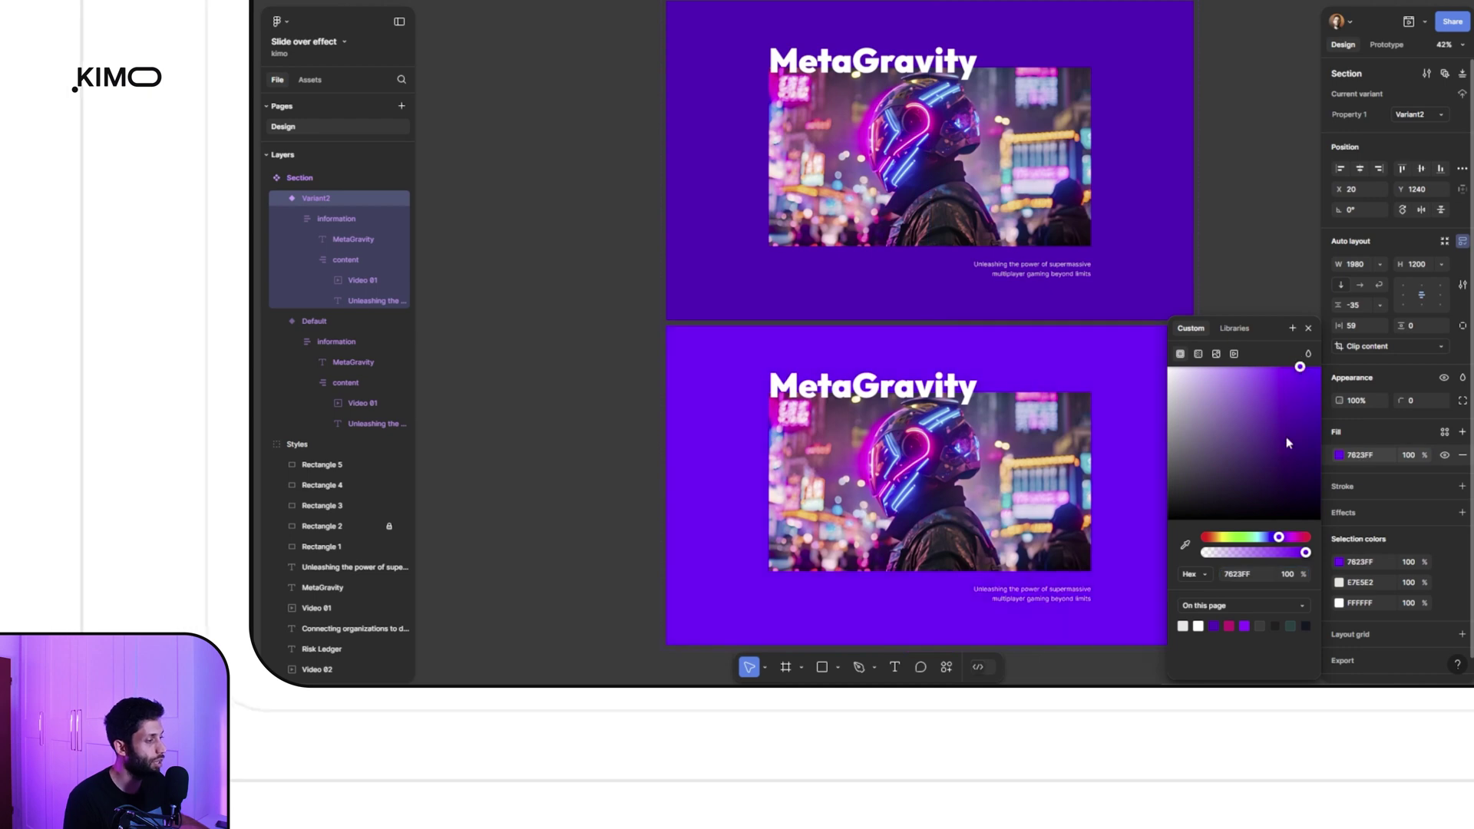
{"action": "left_click", "coordinate": [1228, 626]}
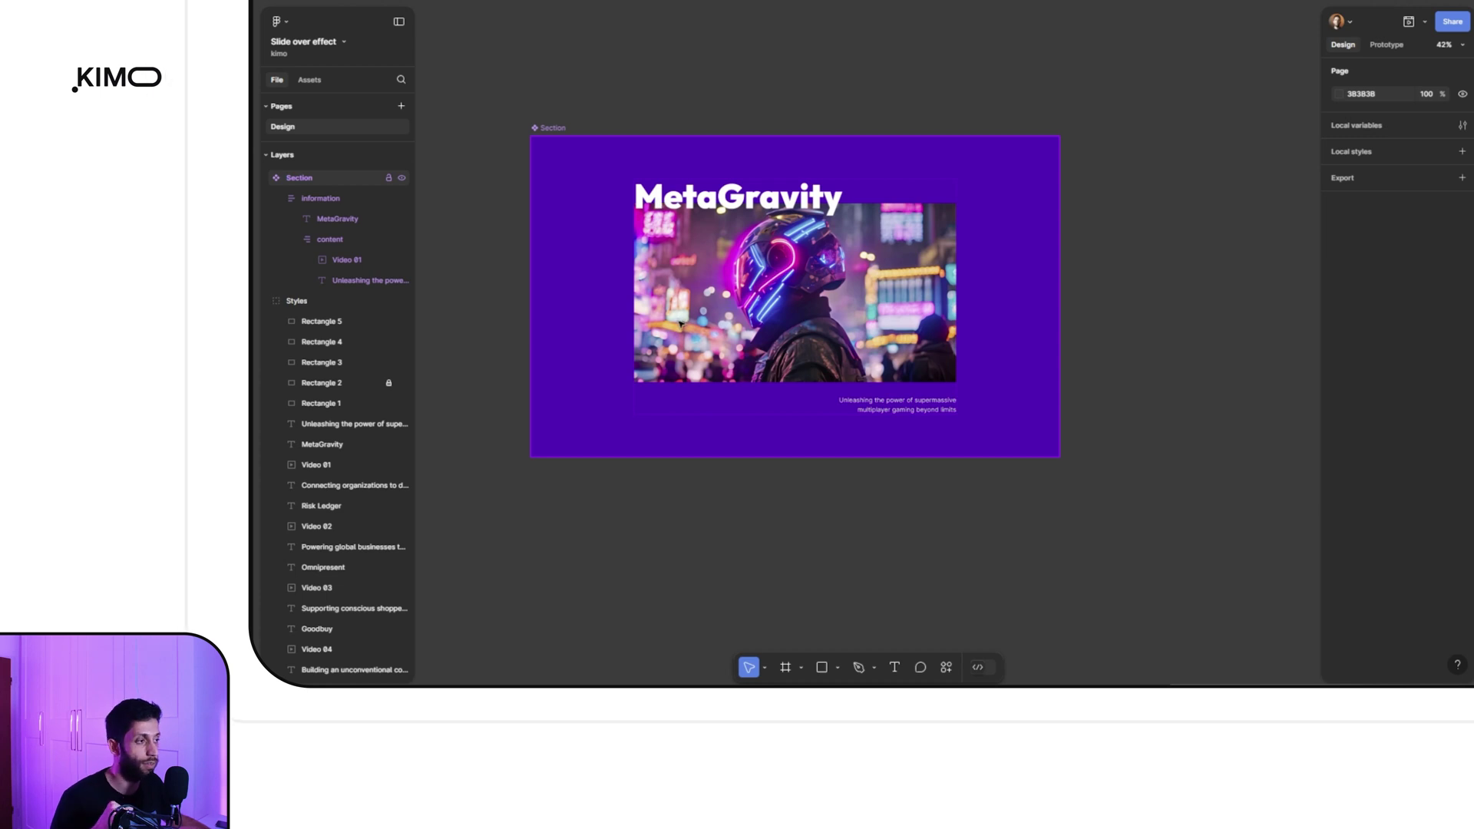
Collapse all expanded layers of the Section component and the Styles frame in the layer list
{"action": "left_click", "coordinate": [687, 195]}
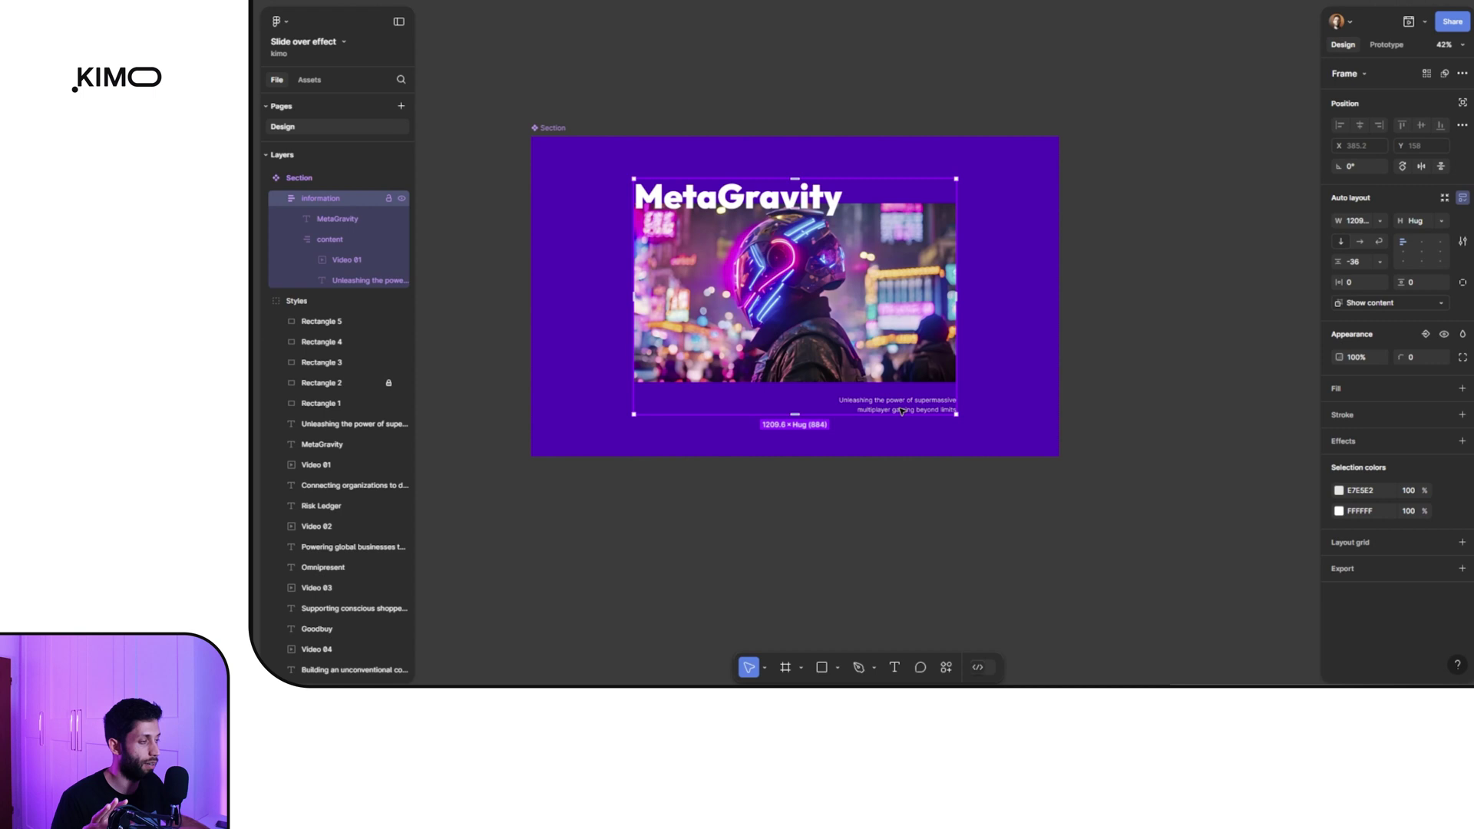
{"action": "left_click", "coordinate": [548, 136]}
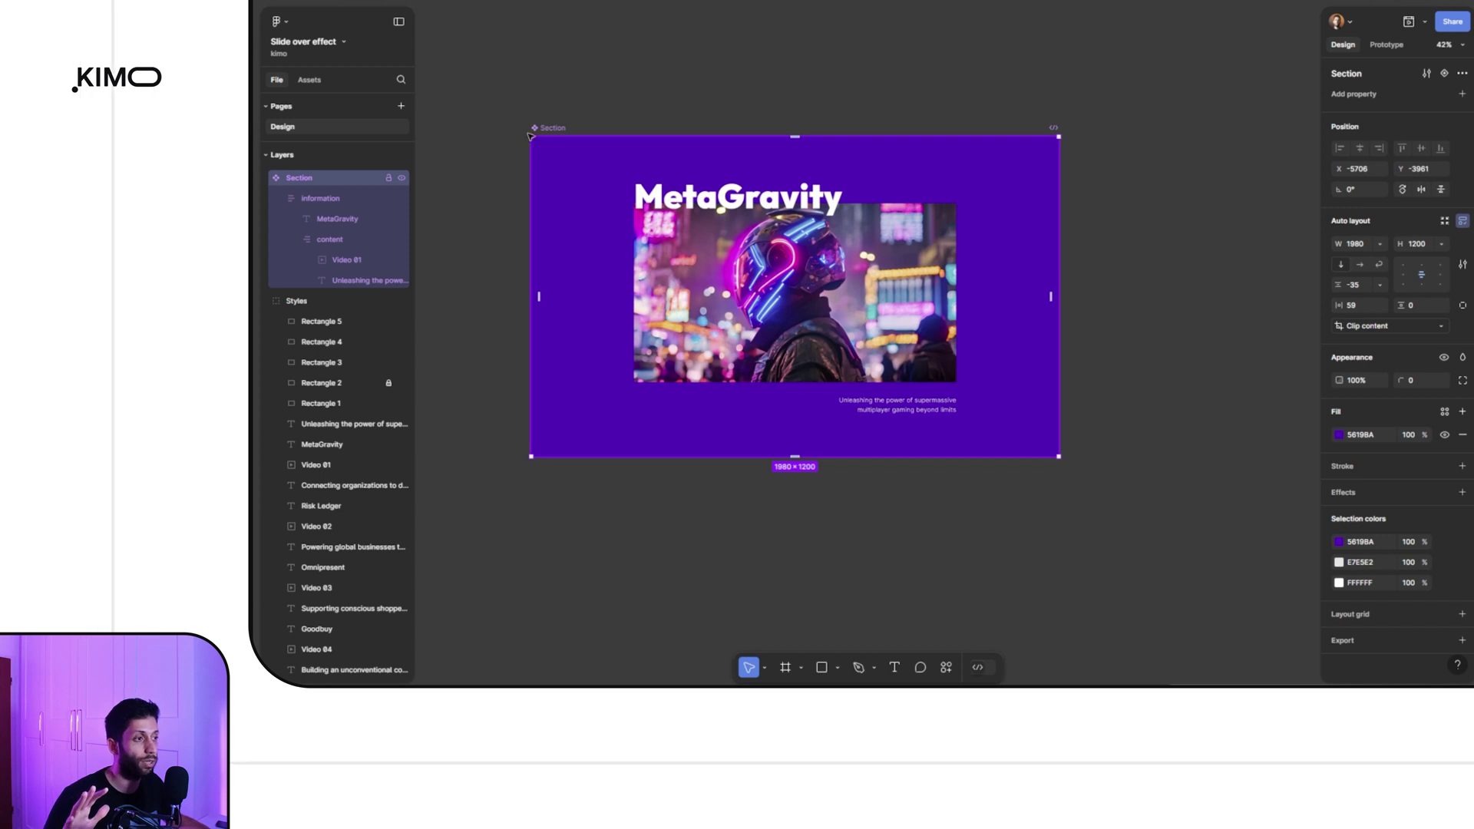
{"action": "key", "text": "alt+l"}
{"action": "scroll", "coordinate": [1083, 62], "scroll_direction": "down", "scroll_amount": 2}
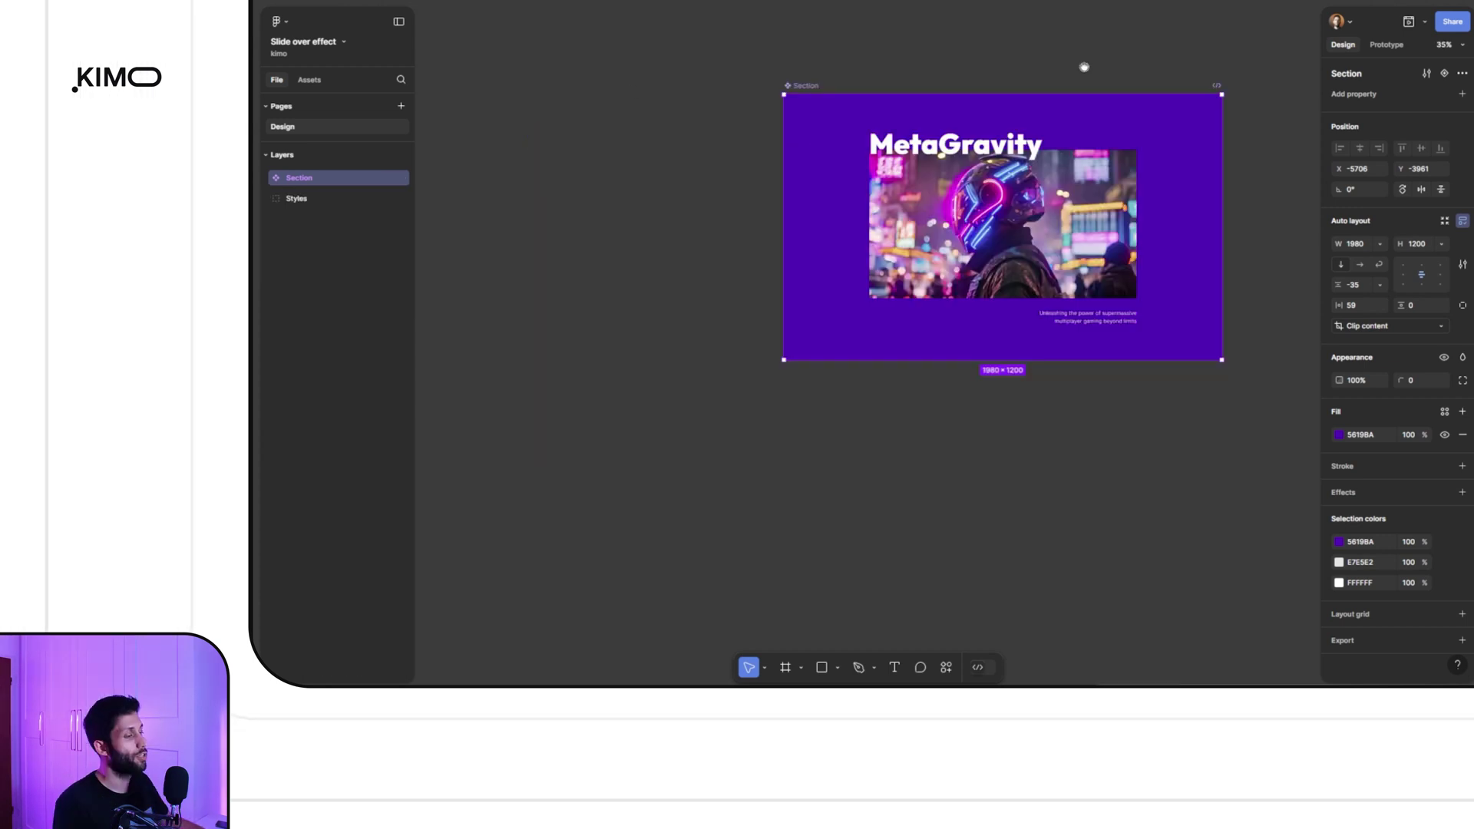
{"action": "left_click_drag", "start_coordinate": [1083, 62], "coordinate": [815, 174]}
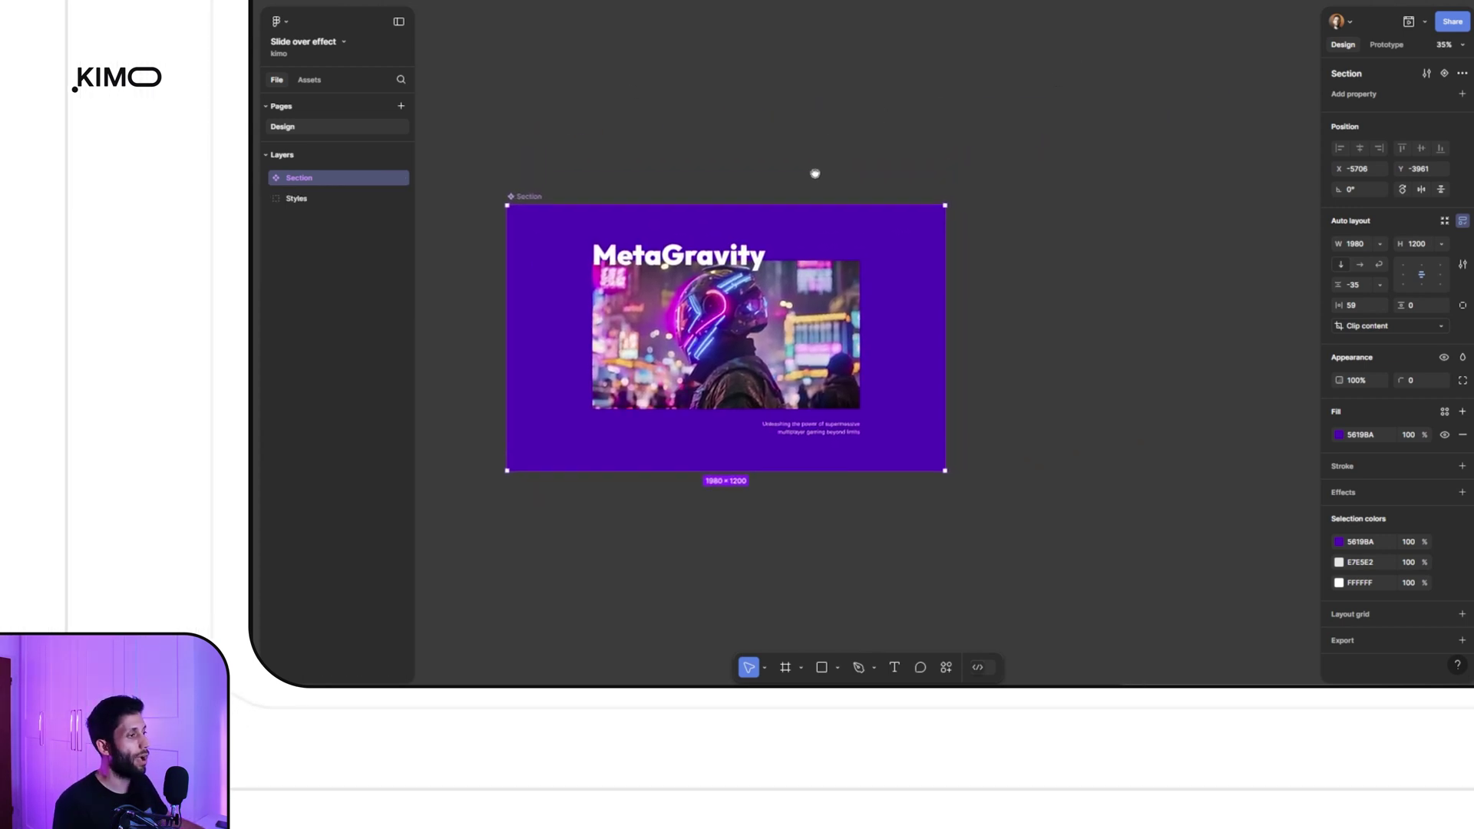
Open the page's local variables with nothing selected and rename the variable collection to Content
{"action": "left_click", "coordinate": [862, 93]}
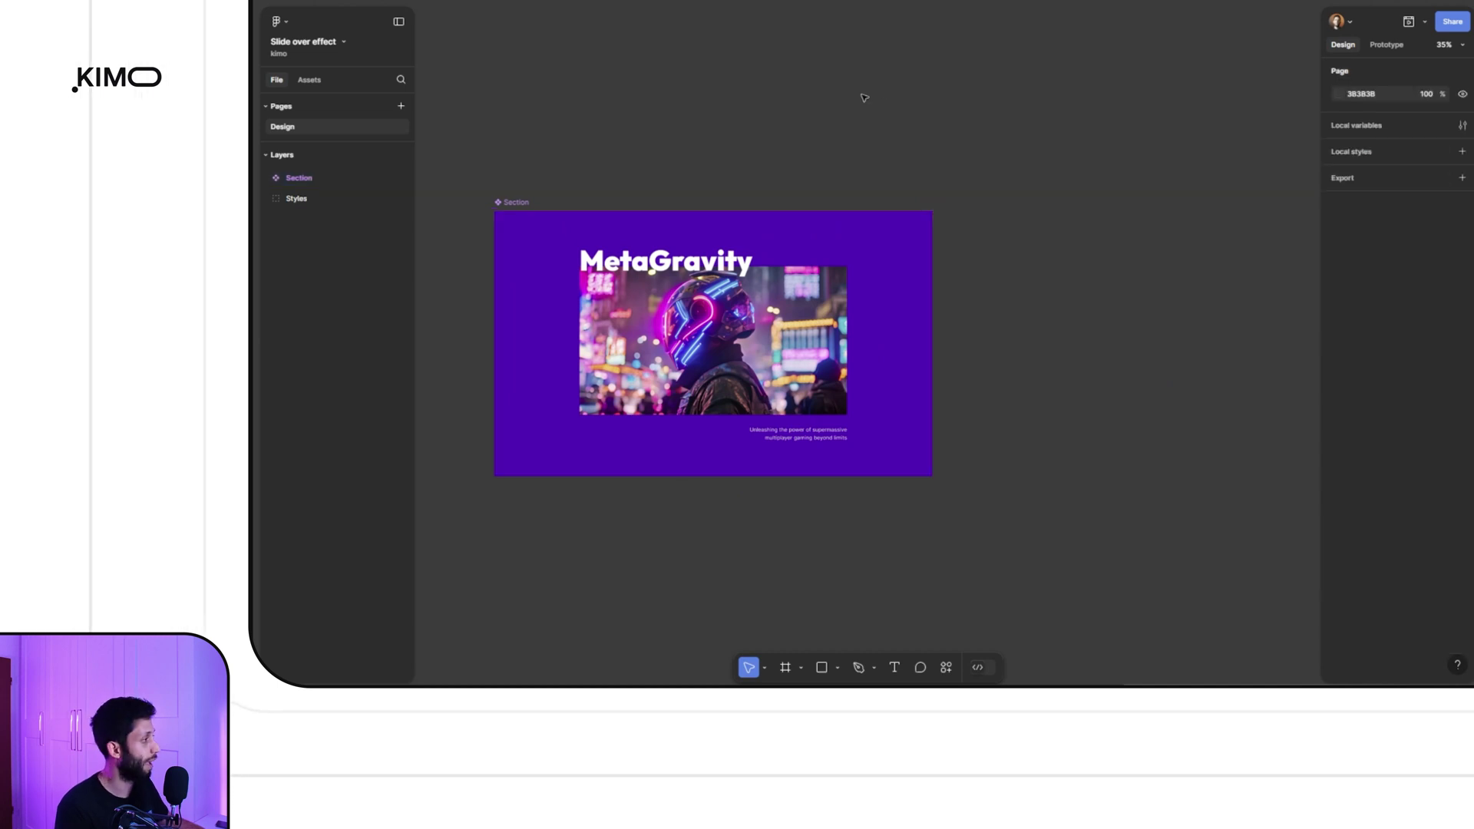
{"action": "left_click", "coordinate": [1462, 127]}
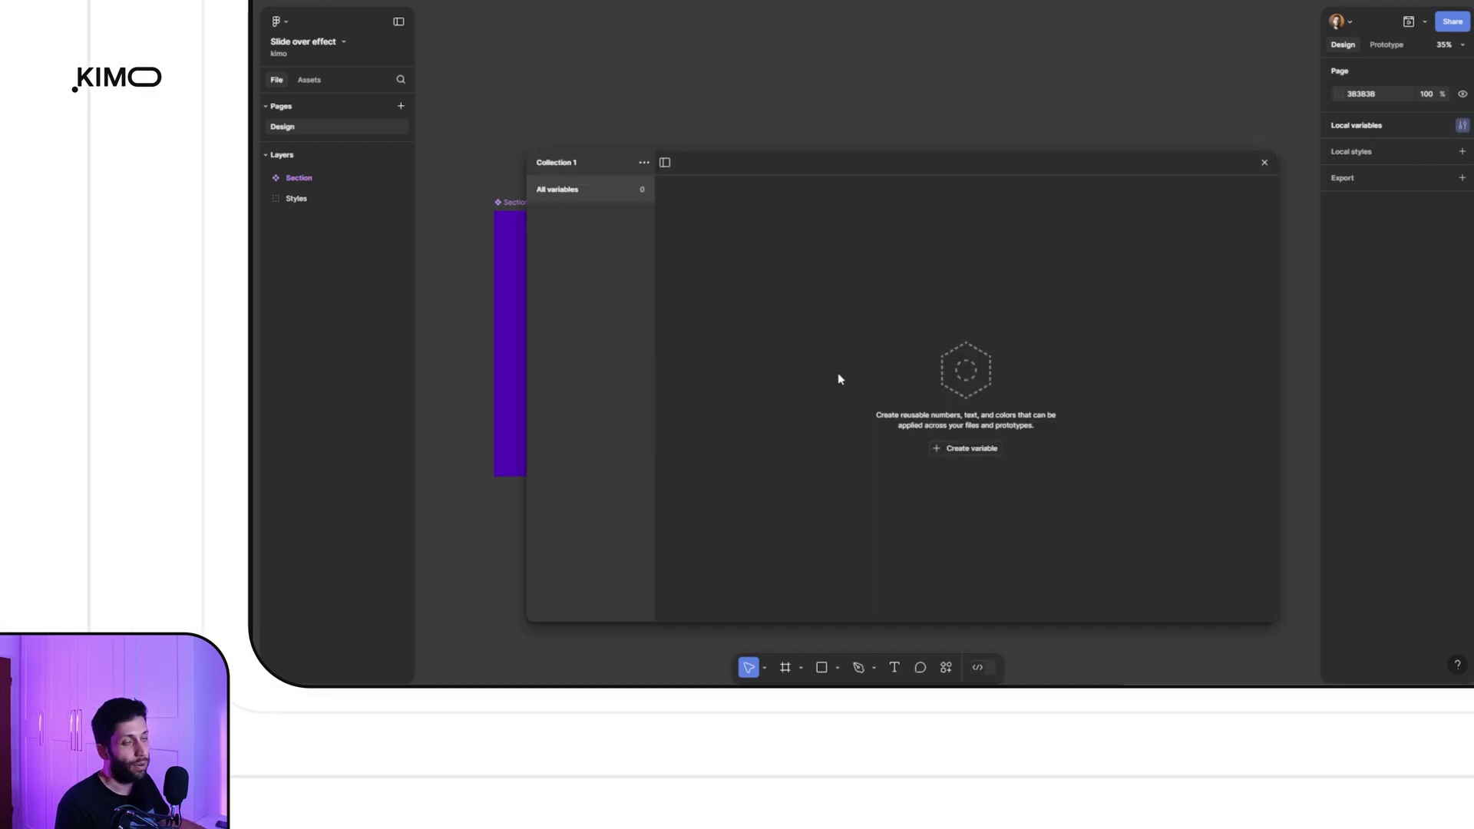
{"action": "left_click", "coordinate": [644, 162]}
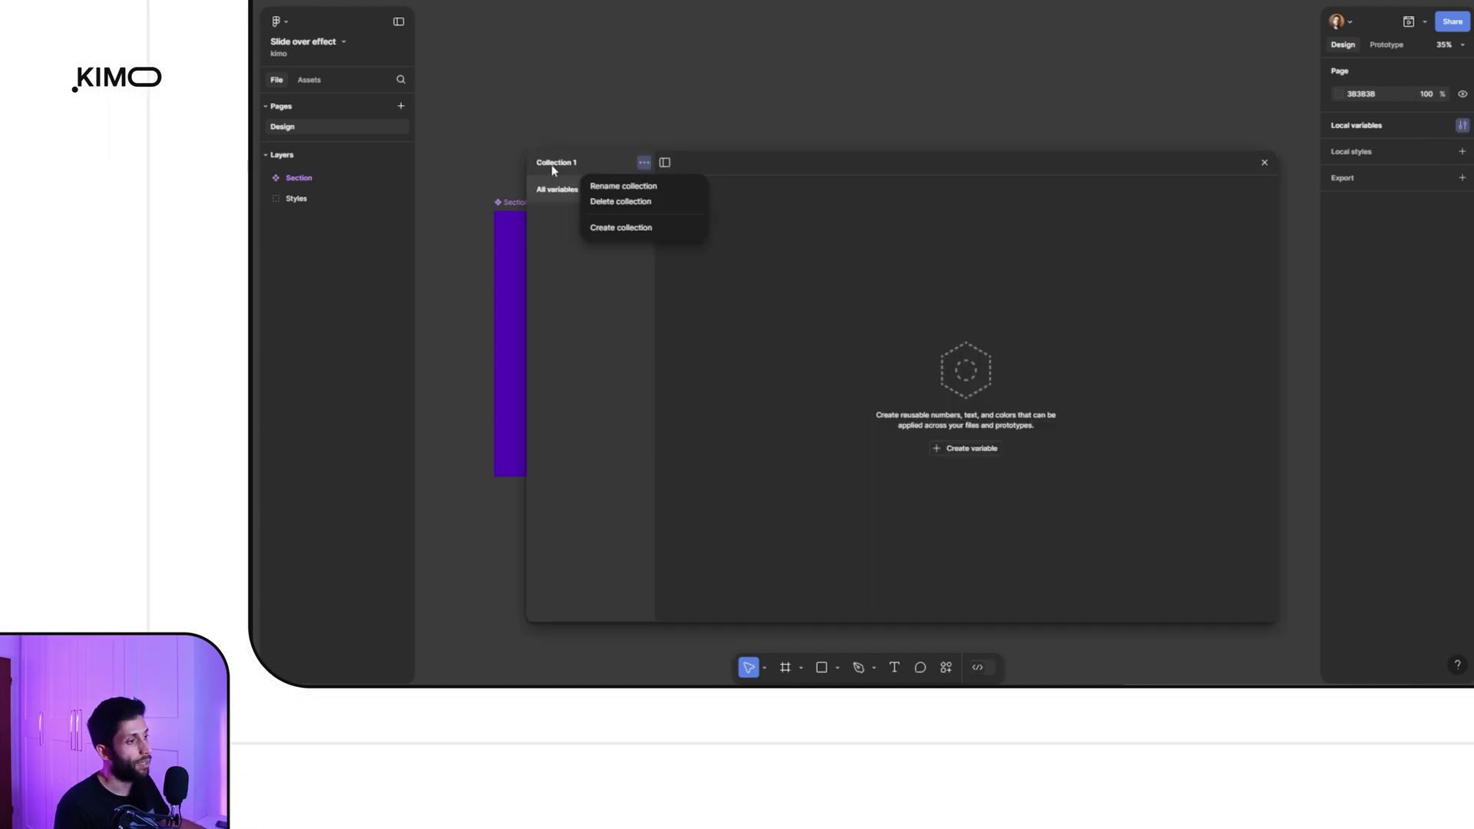
{"action": "left_click", "coordinate": [617, 186]}
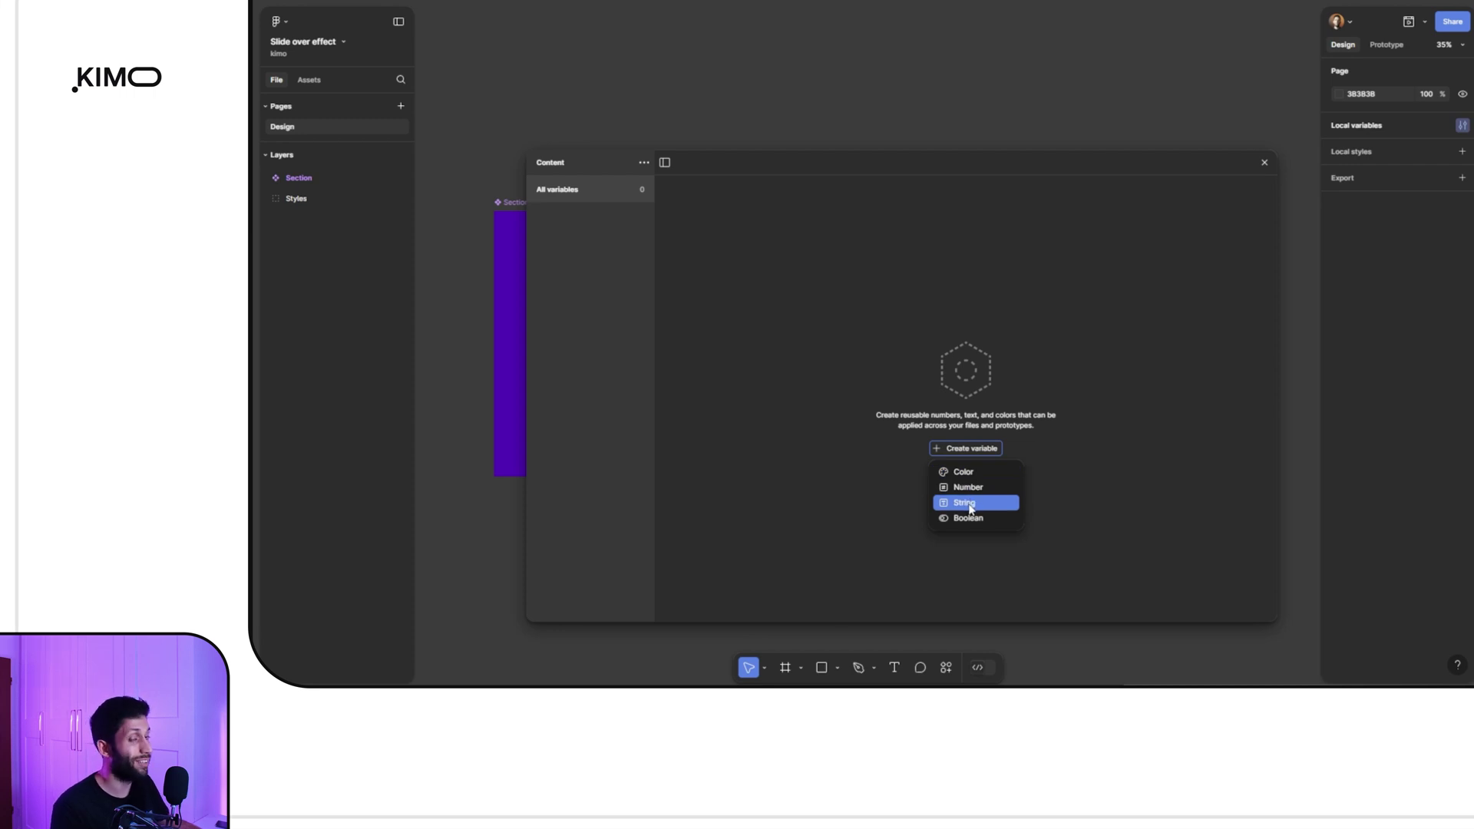
Create two string variables in the Content collection, named Headline and text
{"action": "left_click", "coordinate": [970, 503]}
{"action": "left_click_drag", "start_coordinate": [757, 160], "coordinate": [1138, 80]}
{"action": "double_click", "coordinate": [1105, 137]}
{"action": "type", "text": "Headline"}
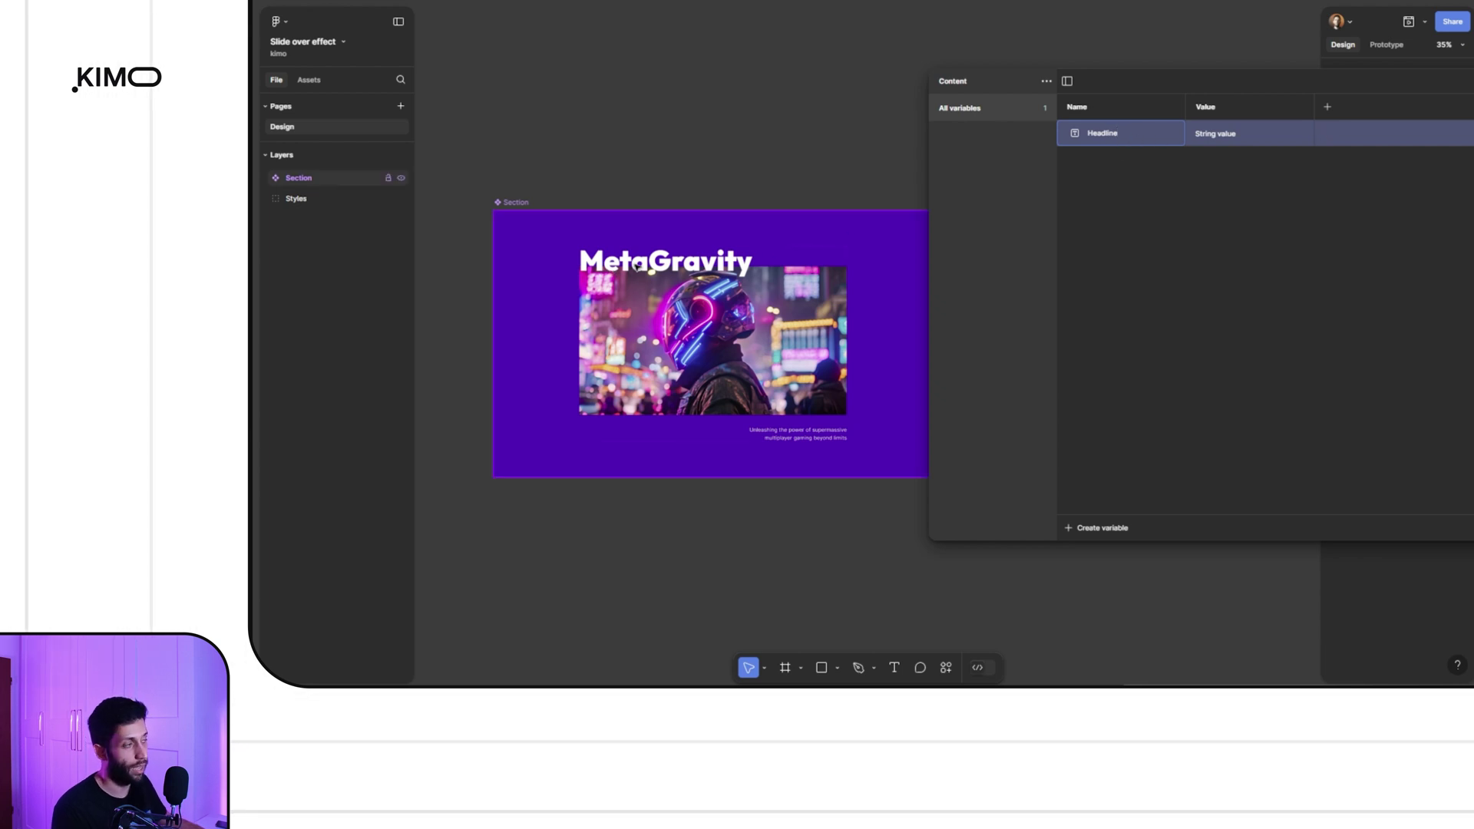
{"action": "right_click", "coordinate": [1106, 133]}
{"action": "left_click", "coordinate": [1124, 166]}
{"action": "type", "text": "text"}
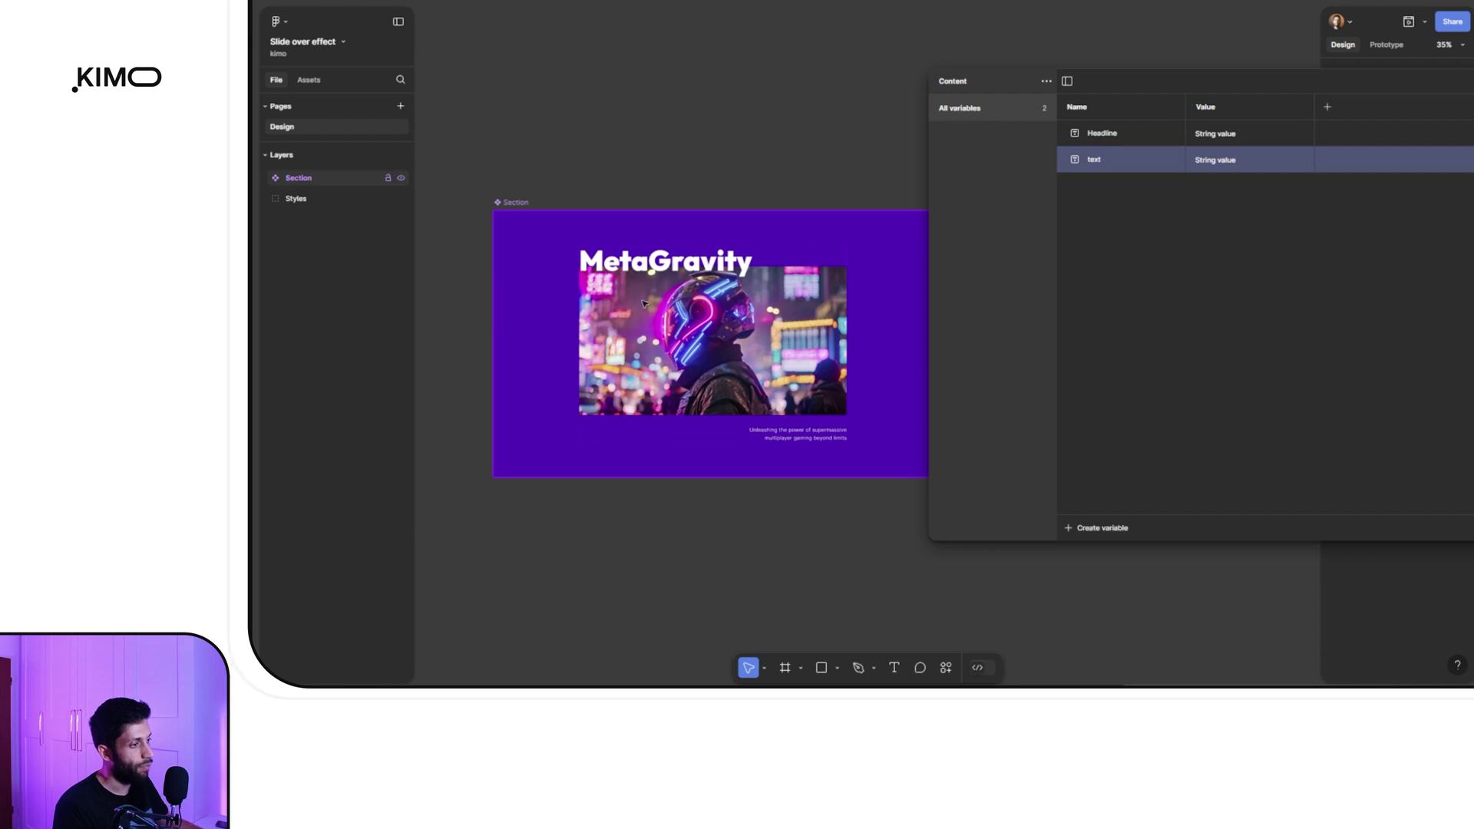
Add a string variable named video and a color variable named bg to the Content collection
{"action": "left_click", "coordinate": [1070, 529]}
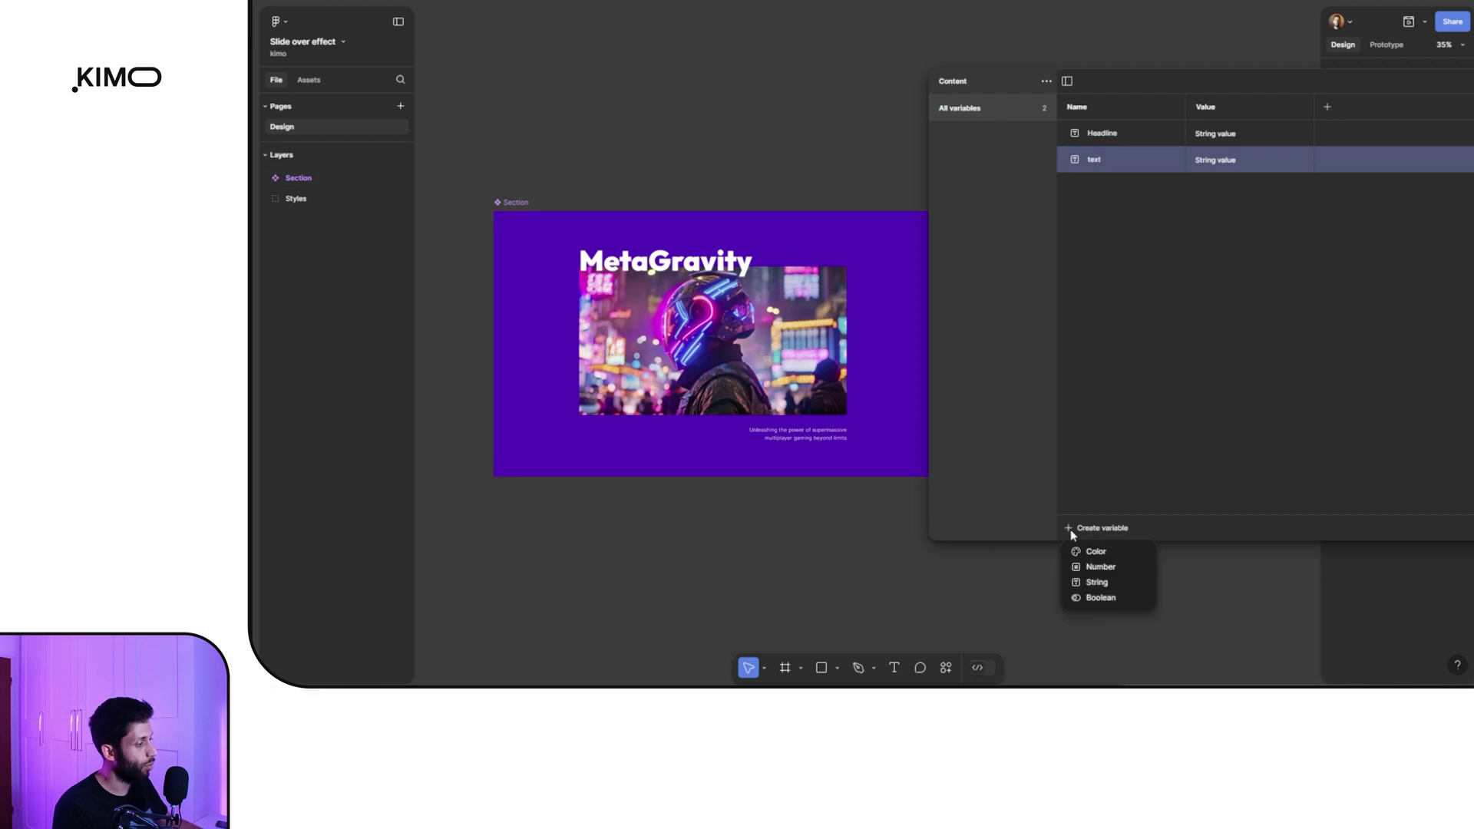
{"action": "left_click", "coordinate": [1092, 581]}
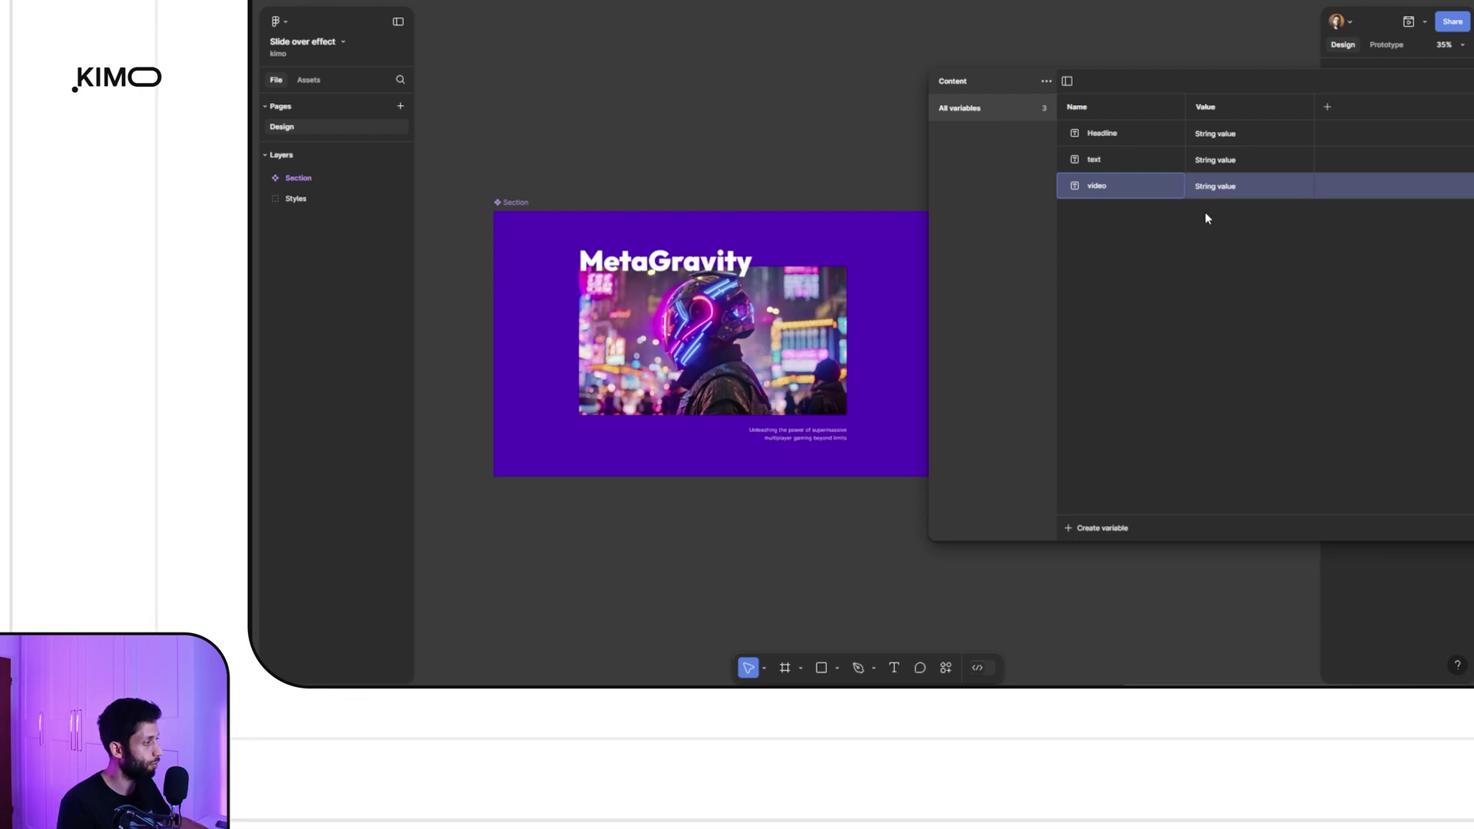
{"action": "left_click", "coordinate": [1072, 528]}
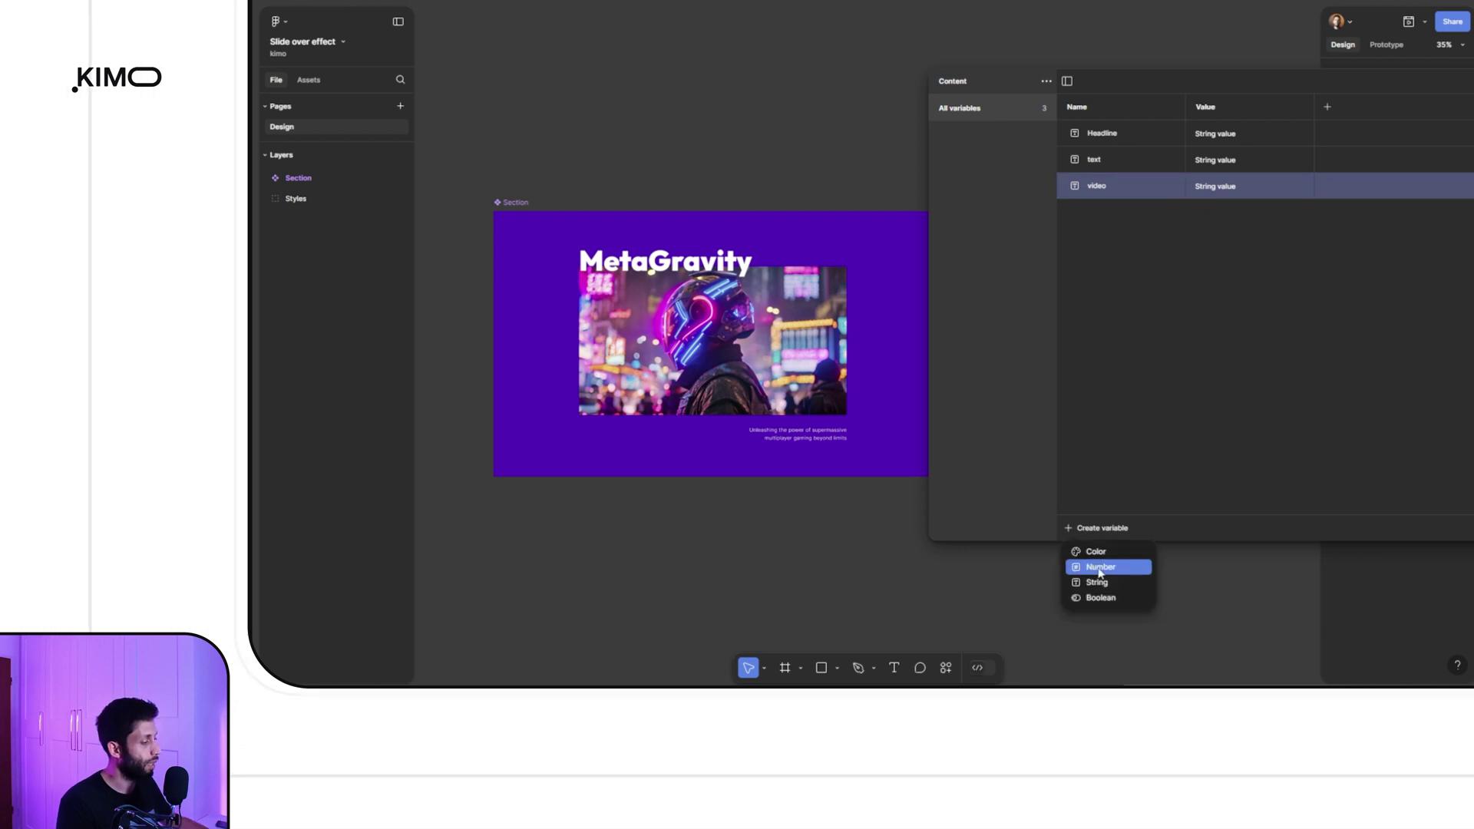
{"action": "left_click", "coordinate": [1096, 552]}
{"action": "type", "text": "bg"}
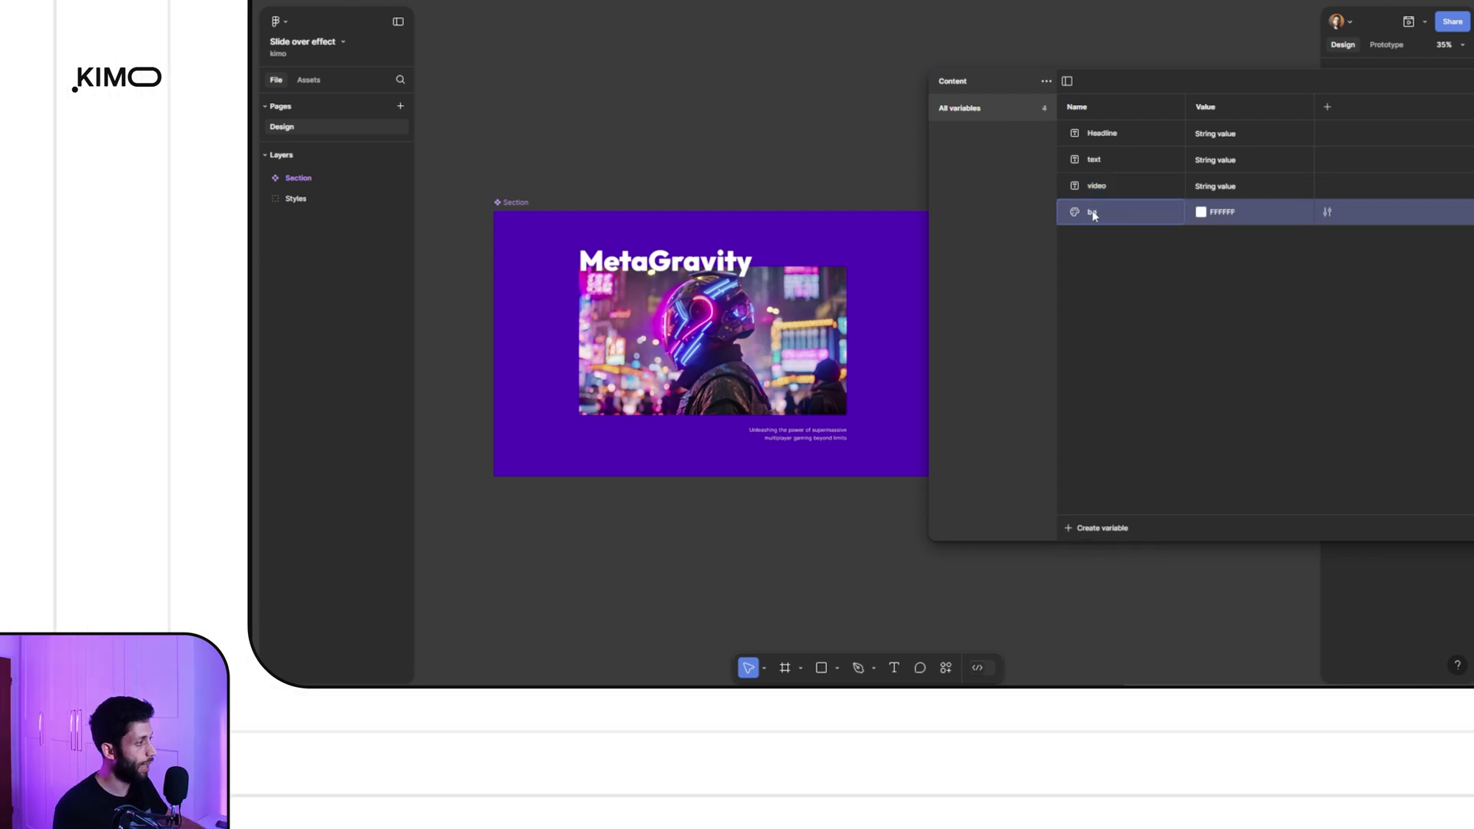
{"action": "key", "text": "Return"}
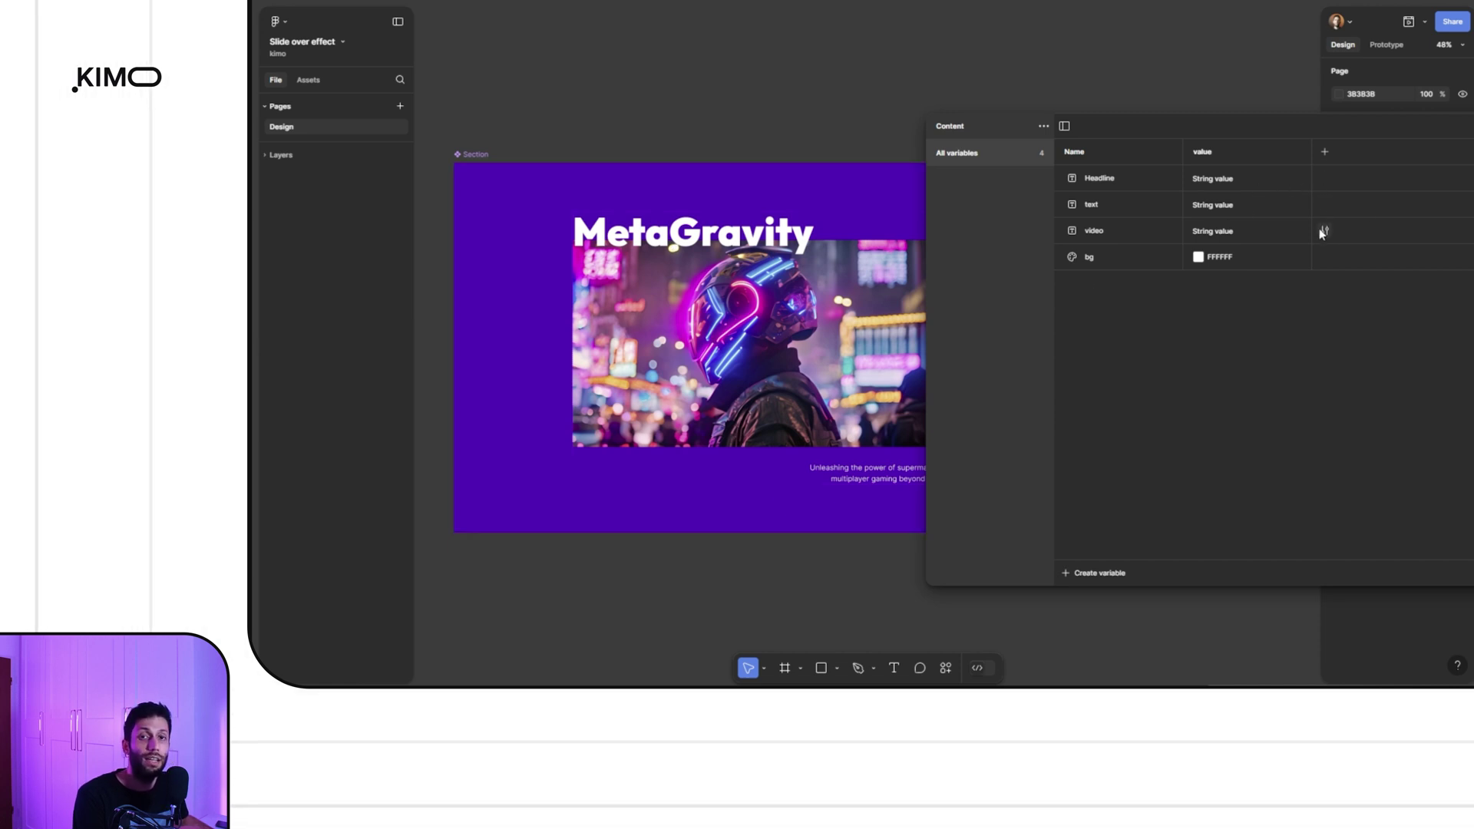
Add three more modes to the Content collection and name the four modes Section 1, Section 2, Section 3 and Section 4
{"action": "left_click_drag", "start_coordinate": [1277, 127], "coordinate": [830, 122]}
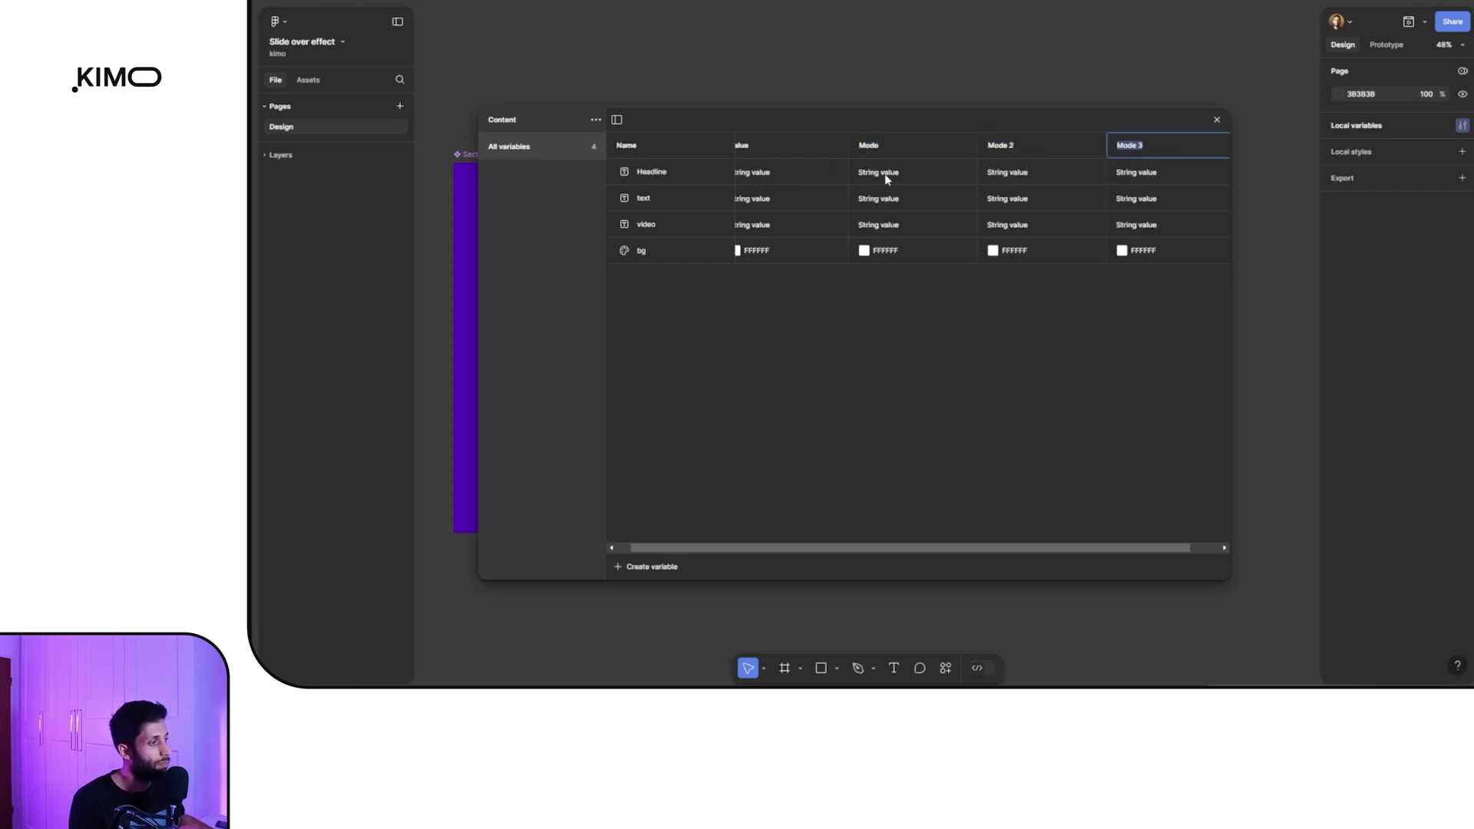
{"action": "scroll", "coordinate": [775, 151], "scroll_direction": "left", "scroll_amount": 1}
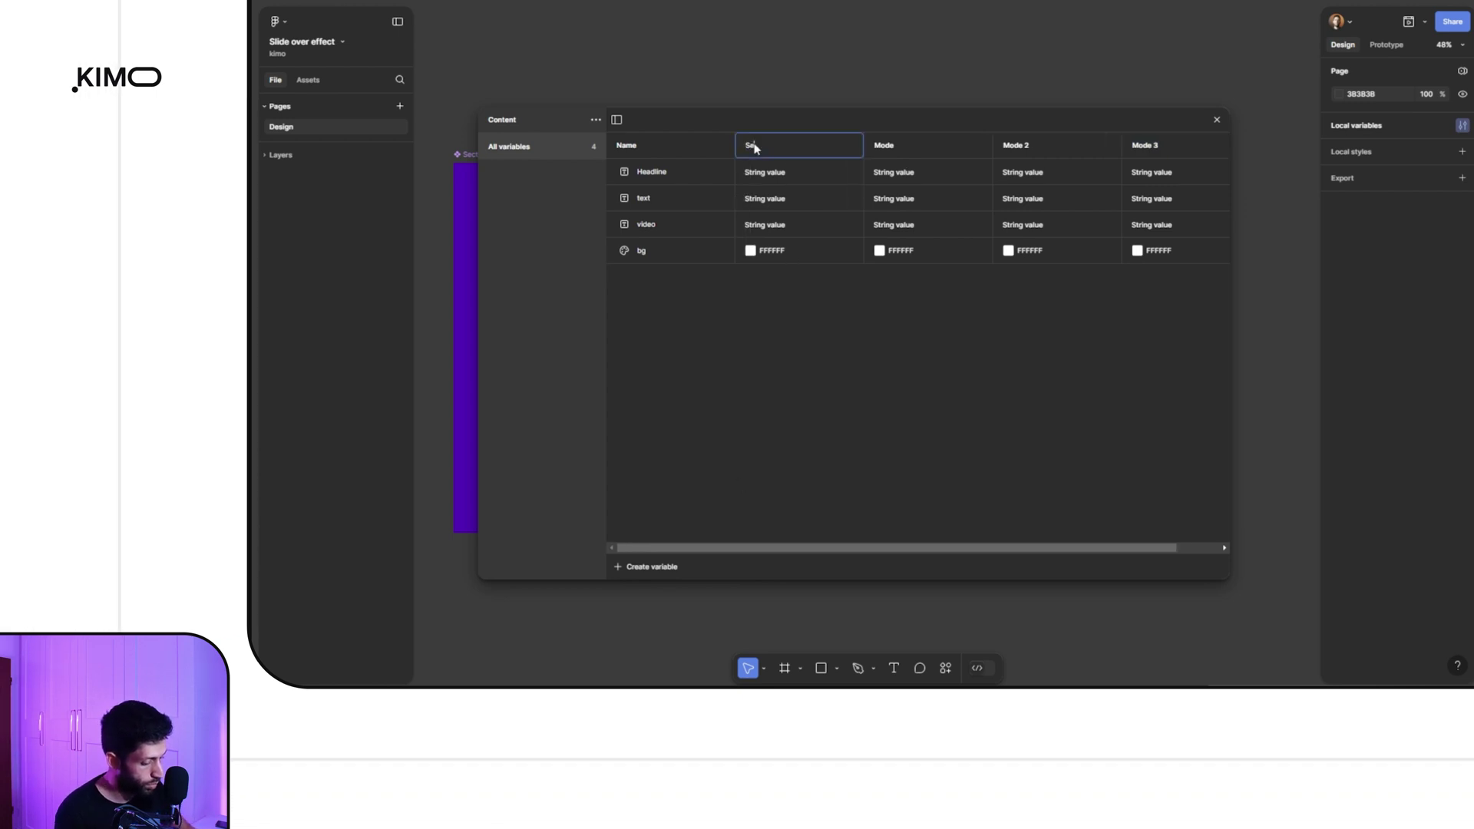
{"action": "type", "text": "tion 1"}
{"action": "double_click", "coordinate": [910, 145]}
{"action": "type", "text": "Section 1"}
{"action": "key", "text": "BackSpace"}
{"action": "type", "text": "2"}
{"action": "double_click", "coordinate": [1036, 145]}
{"action": "type", "text": "Section 1"}
{"action": "key", "text": "BackSpace"}
{"action": "type", "text": "3"}
{"action": "double_click", "coordinate": [1152, 145]}
{"action": "type", "text": "Section 1"}
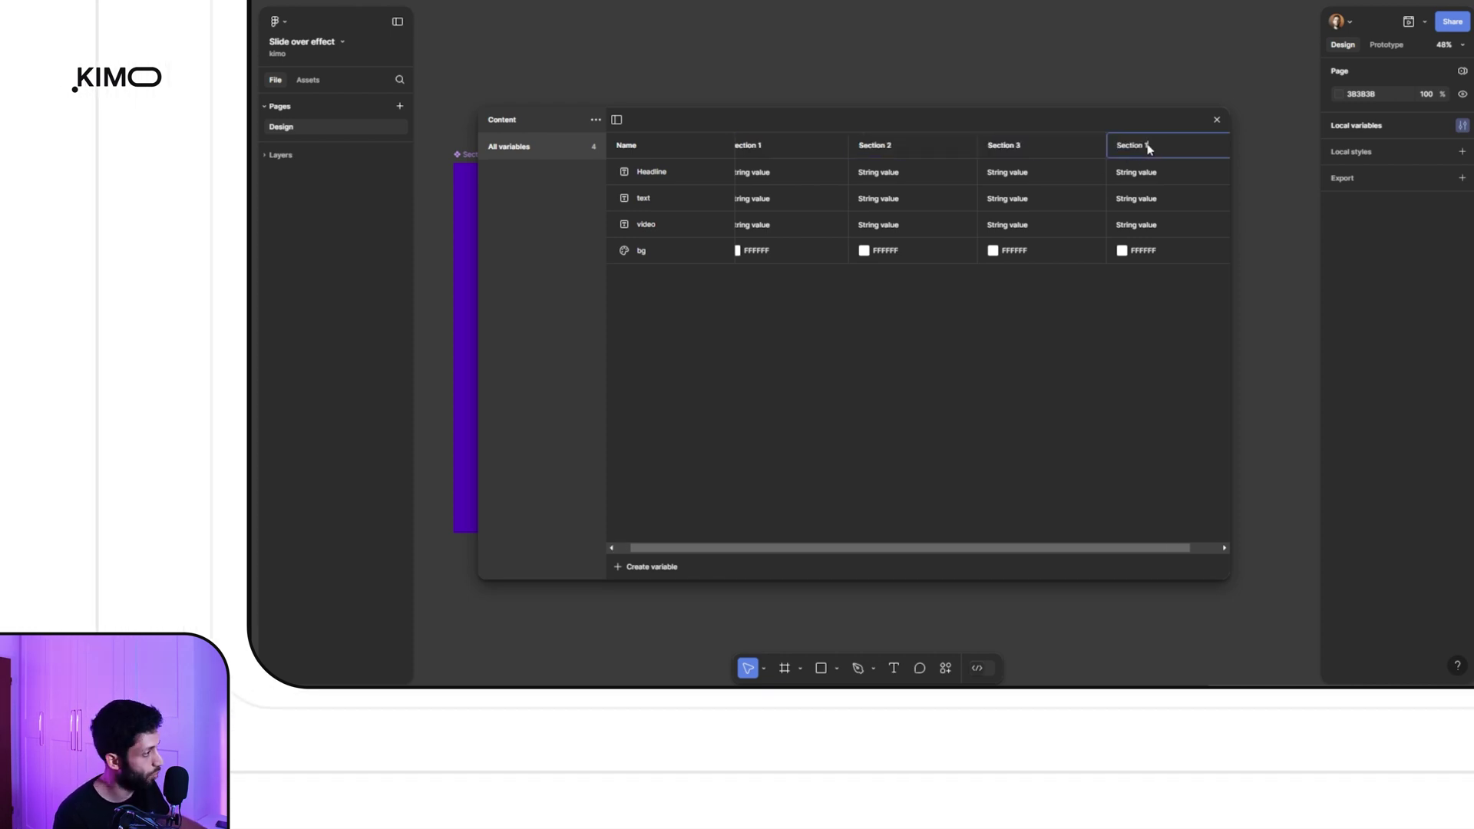
{"action": "key", "text": "BackSpace"}
{"action": "type", "text": "4"}
{"action": "key", "text": "Return"}
Set Section 1's Headline value to MetaGravity and its text value to the "Unleashing the power of…" description, both copied from the Styles frame
{"action": "left_click_drag", "start_coordinate": [488, 117], "coordinate": [679, 131]}
{"action": "key", "text": "shift+1"}
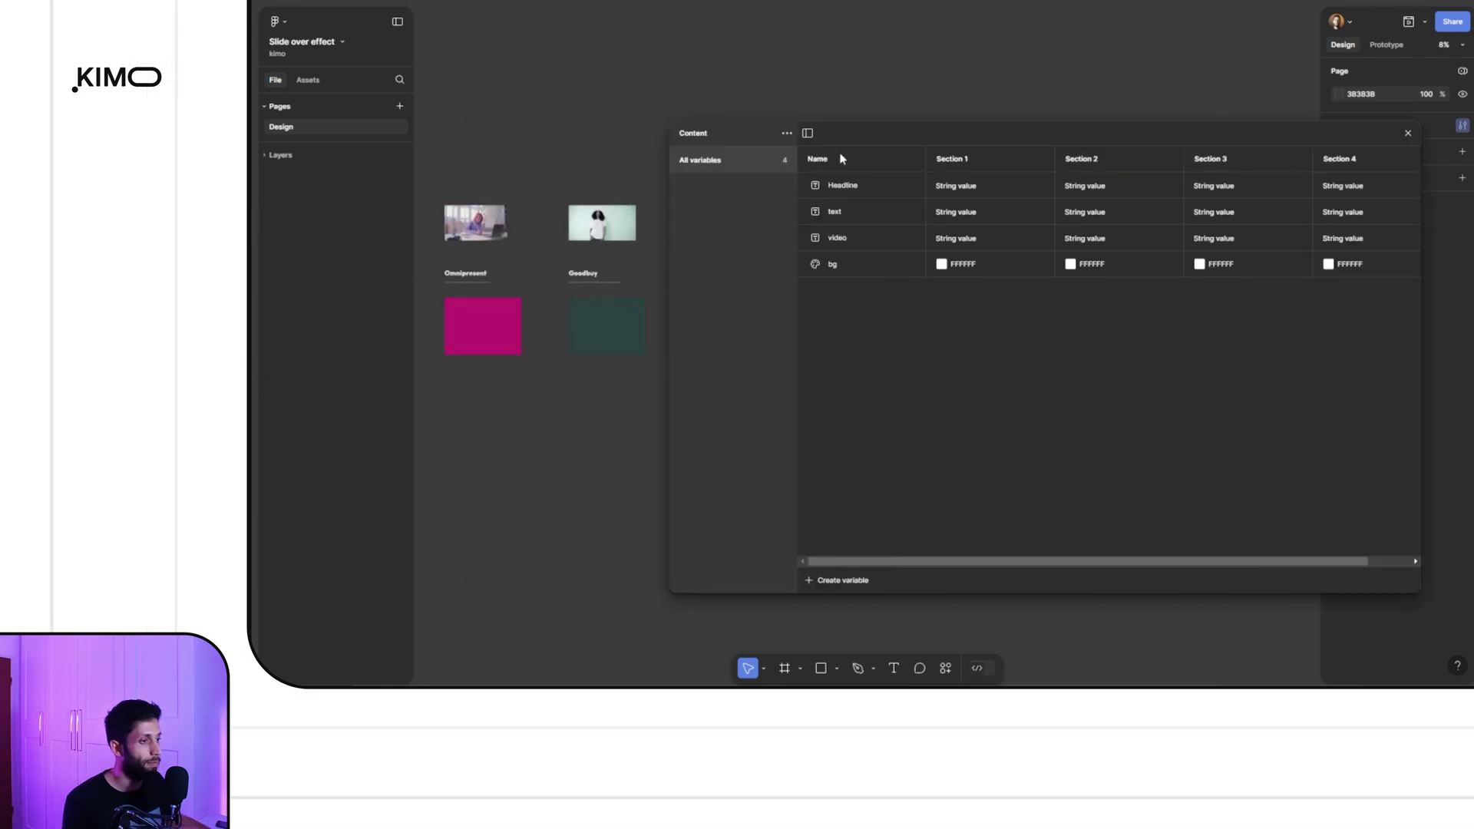
{"action": "scroll", "coordinate": [654, 119], "scroll_direction": "left", "scroll_amount": 5}
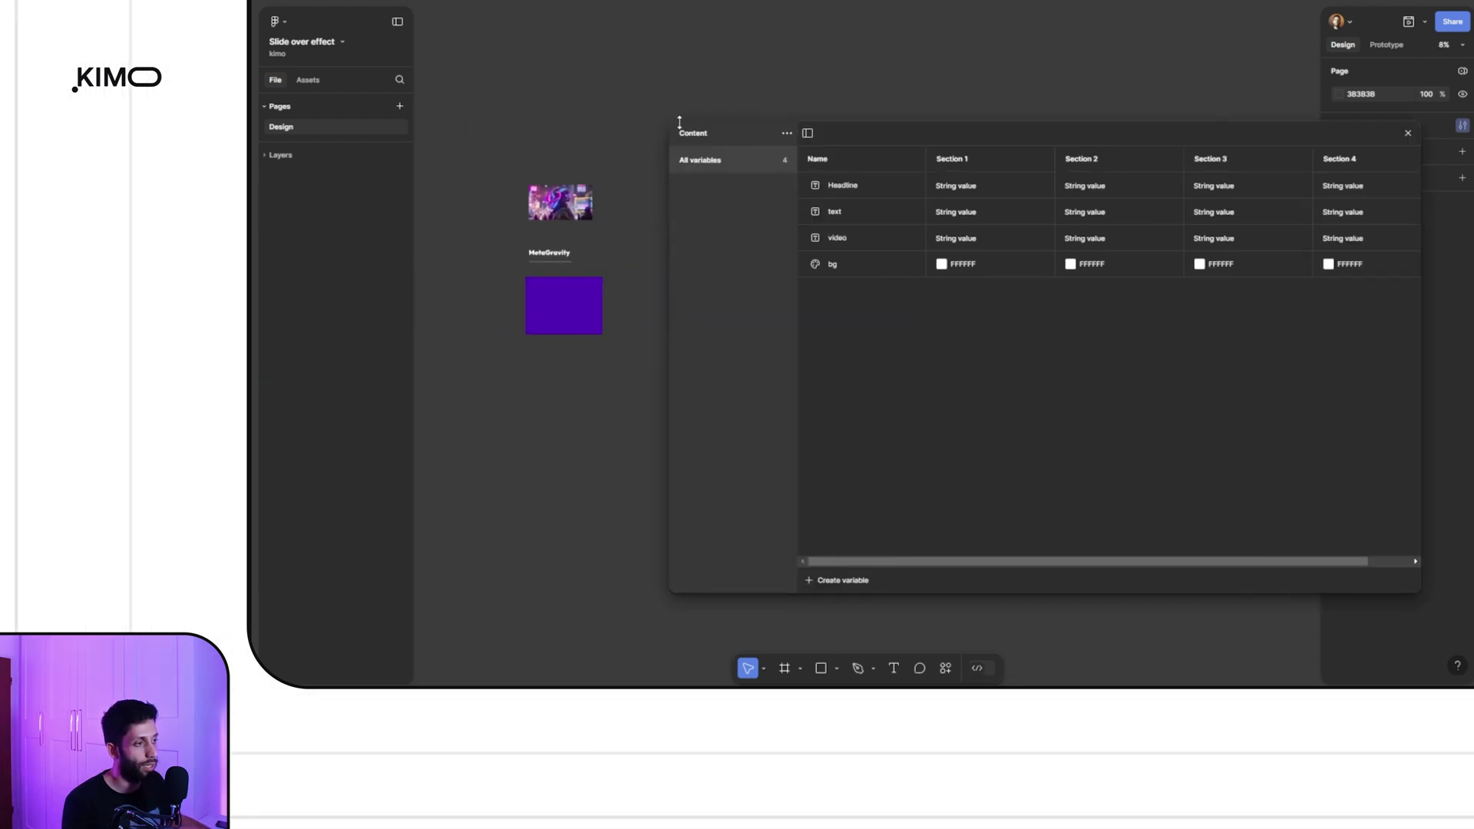
{"action": "scroll", "coordinate": [483, 244], "scroll_direction": "up", "scroll_amount": 5}
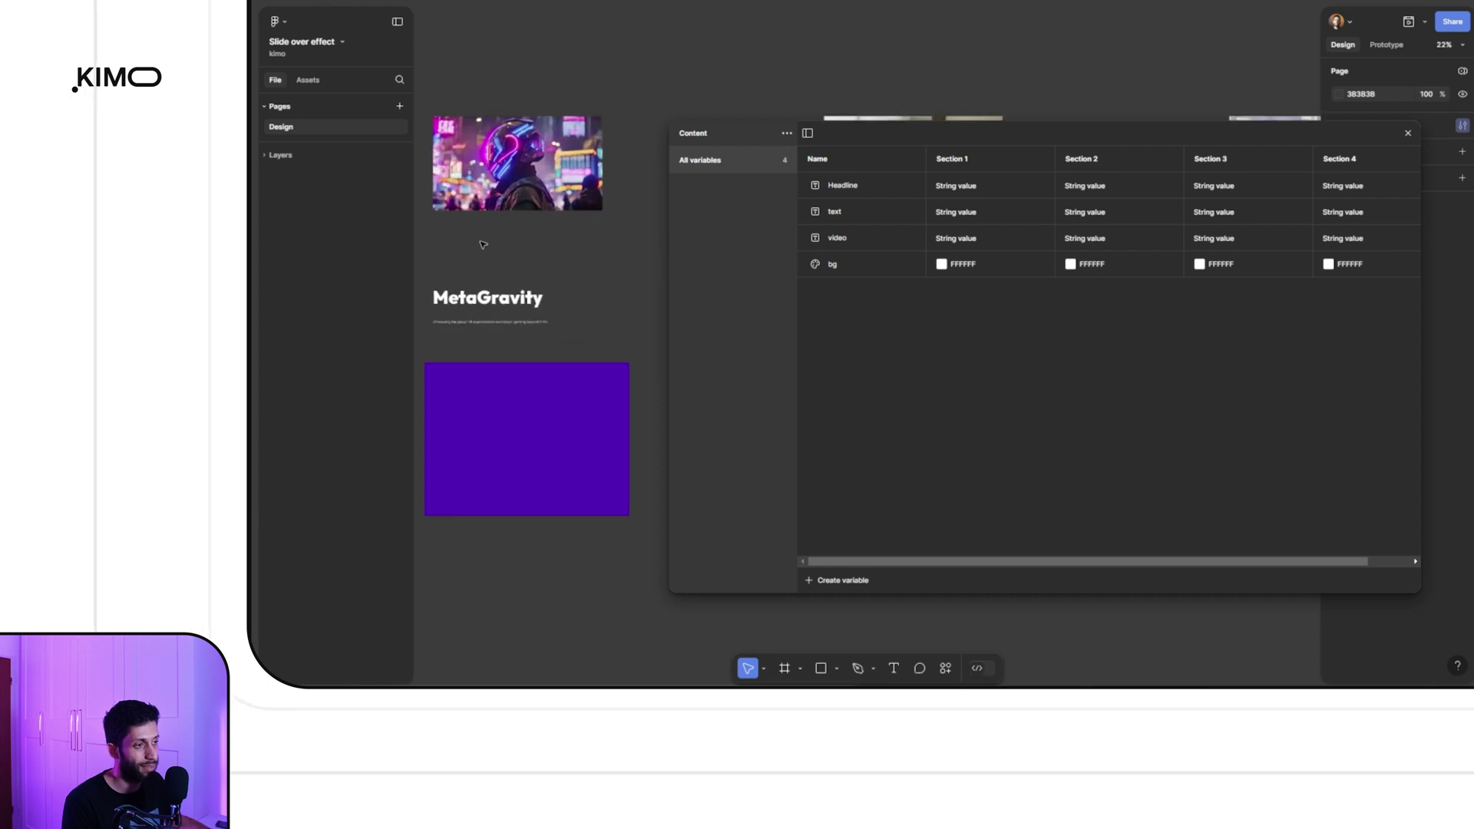
{"action": "double_click", "coordinate": [484, 300]}
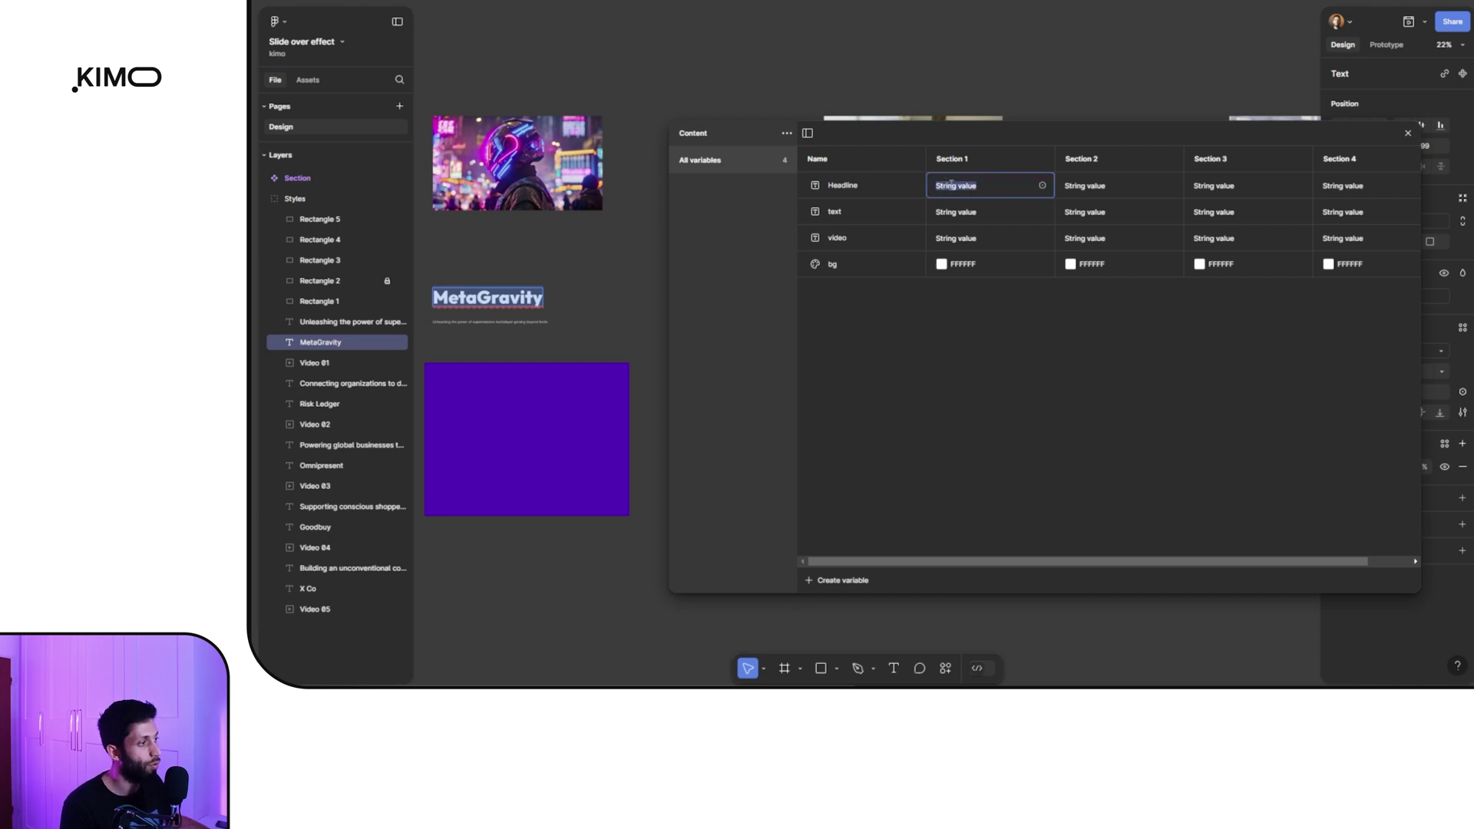
{"action": "type", "text": "MetaGravity"}
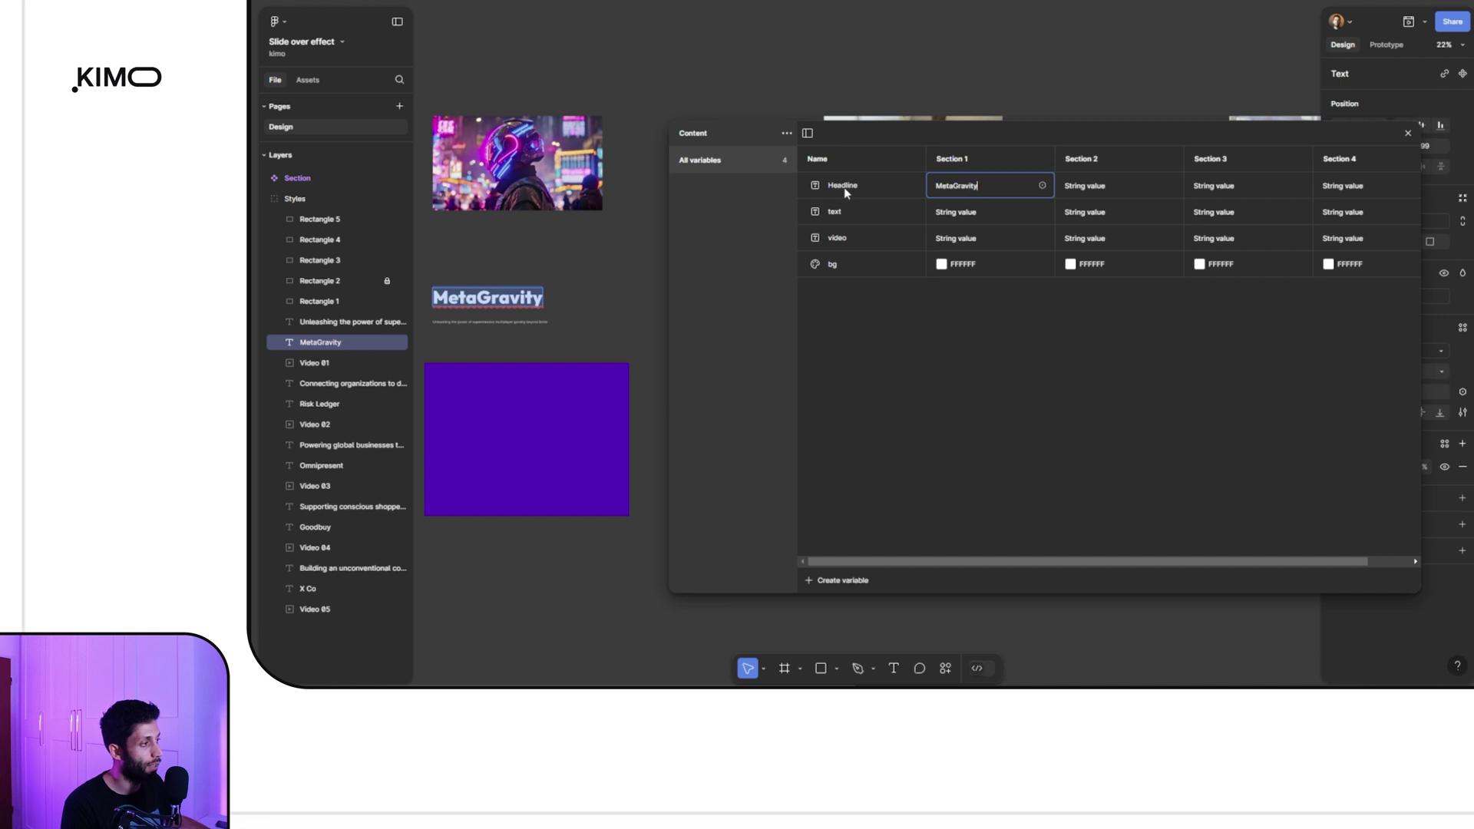
{"action": "left_click", "coordinate": [472, 323]}
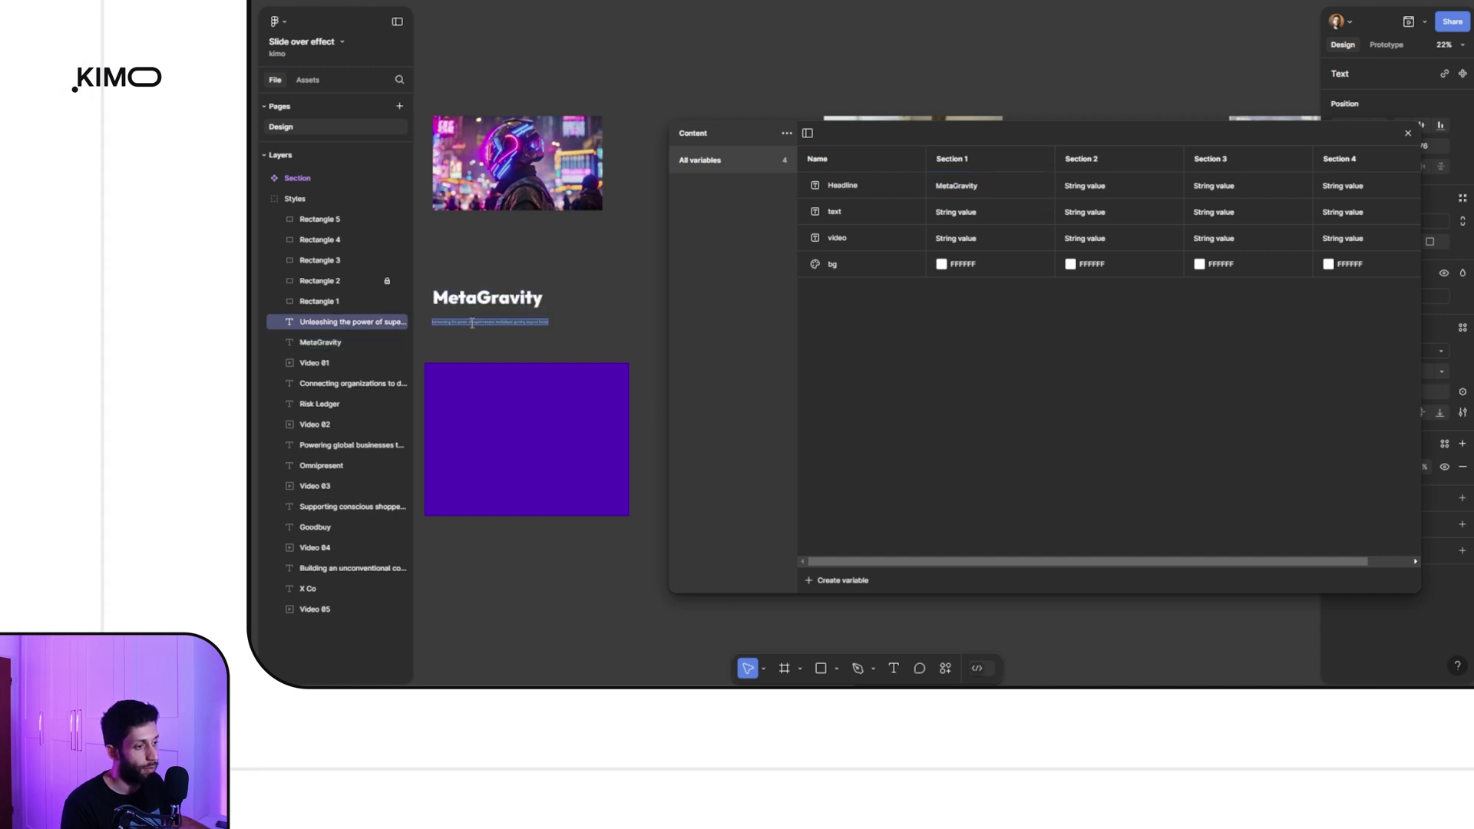
{"action": "double_click", "coordinate": [956, 212]}
{"action": "type", "text": "multiplayer gaming beyond limits"}
Set Section 1's bg color by sampling the purple rectangle below the MetaGravity texts
{"action": "left_click", "coordinate": [588, 376]}
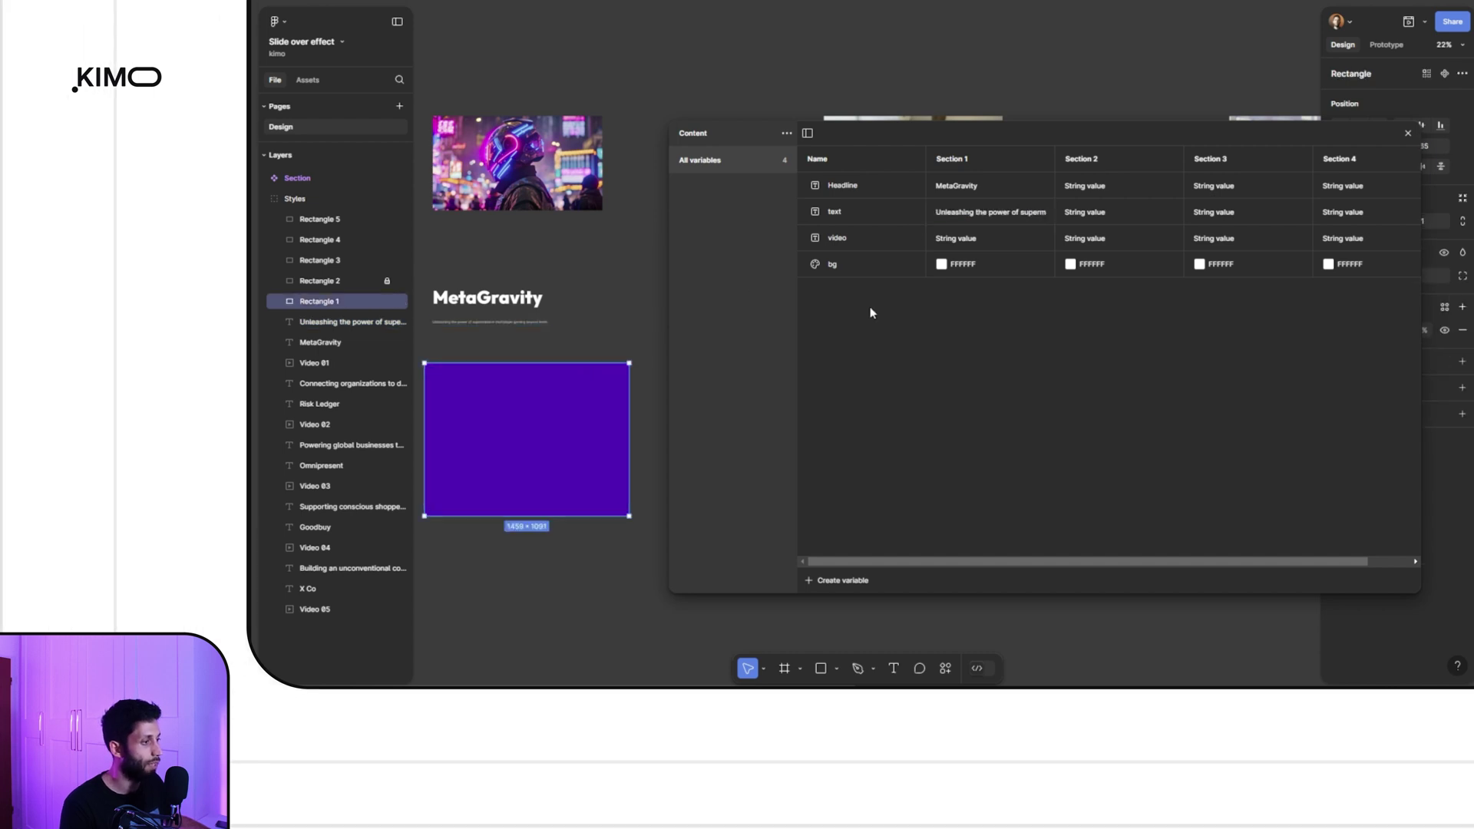
{"action": "left_click", "coordinate": [942, 264]}
{"action": "left_click", "coordinate": [954, 476]}
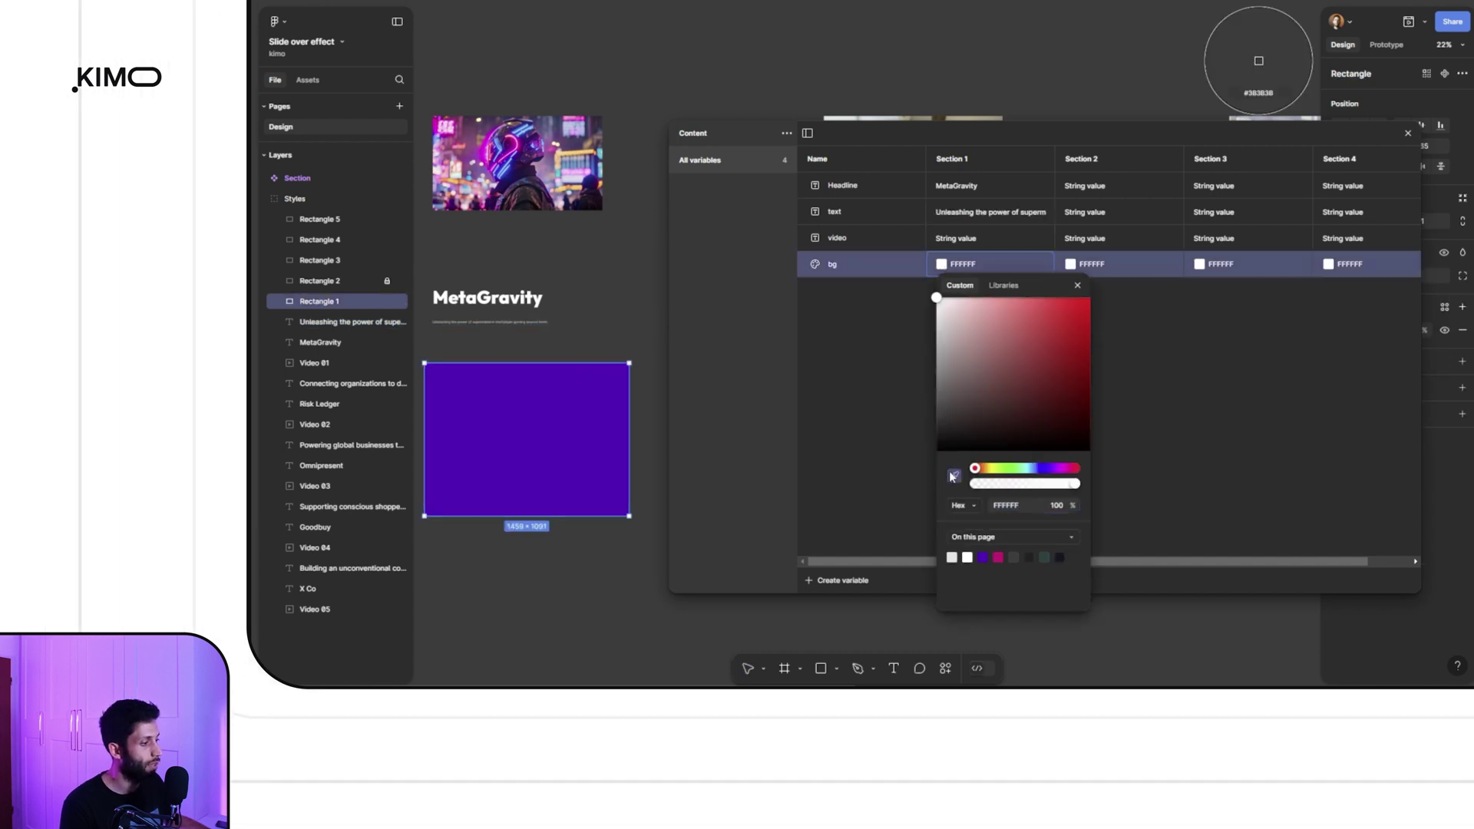
{"action": "left_click", "coordinate": [530, 392]}
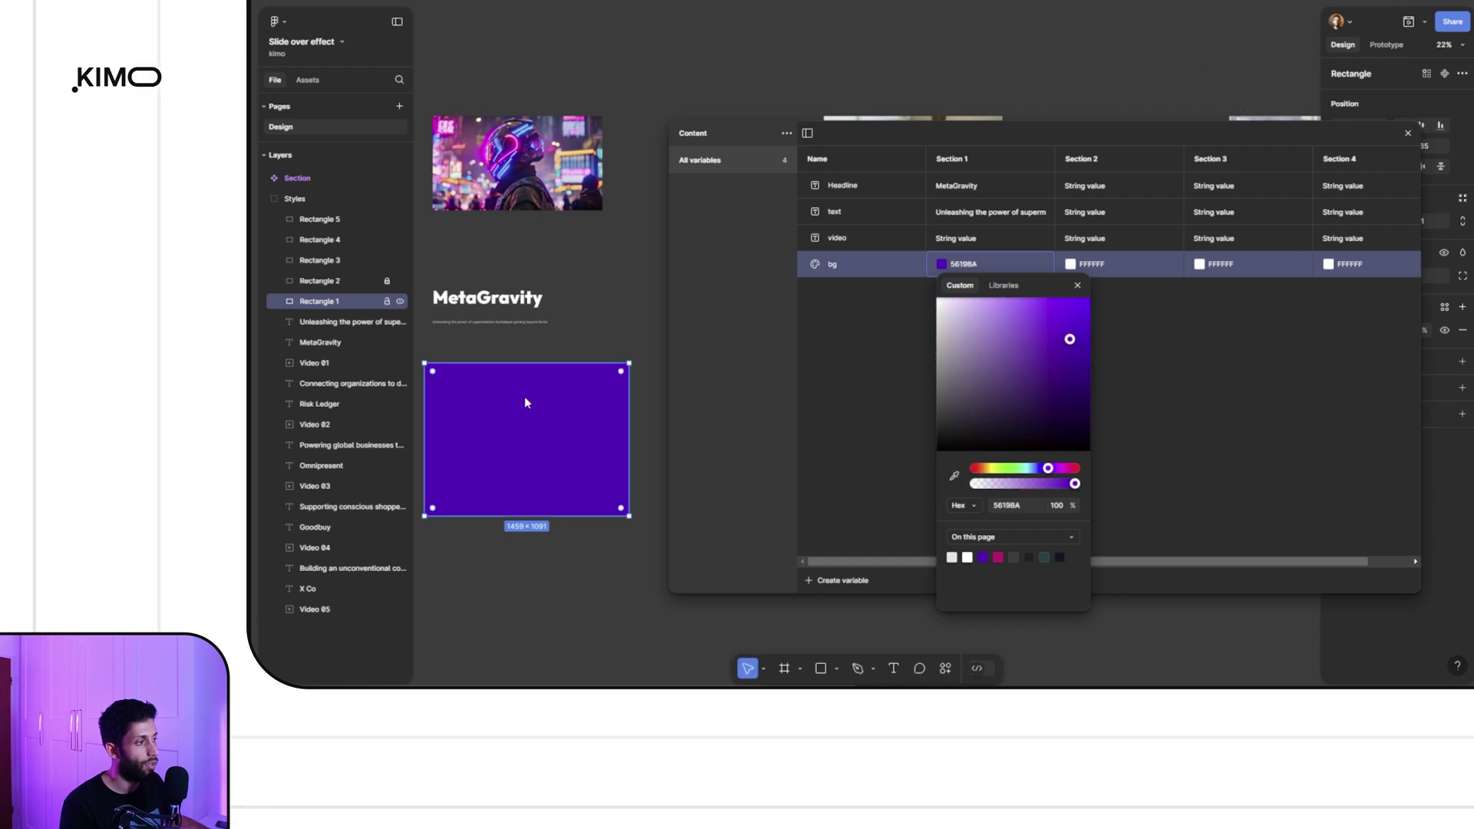
{"action": "left_click", "coordinate": [944, 233]}
Set Section 2's Headline value to Risk Ledger and its text value to the "Connecting organizations to…" description from the Styles frame
{"action": "left_click_drag", "start_coordinate": [918, 135], "coordinate": [1230, 144]}
{"action": "scroll", "coordinate": [820, 269], "scroll_direction": "right", "scroll_amount": 5}
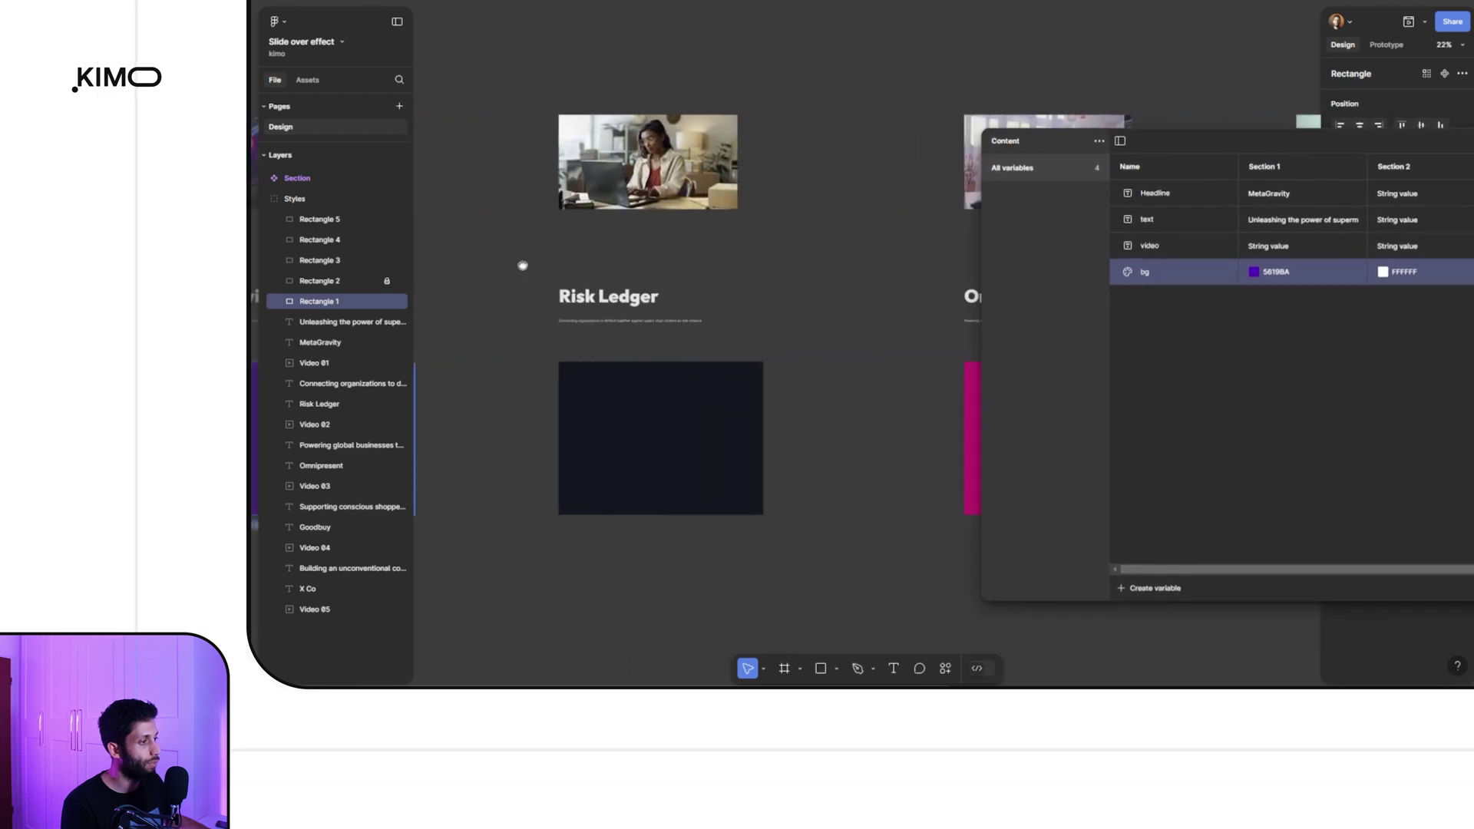
{"action": "double_click", "coordinate": [587, 304]}
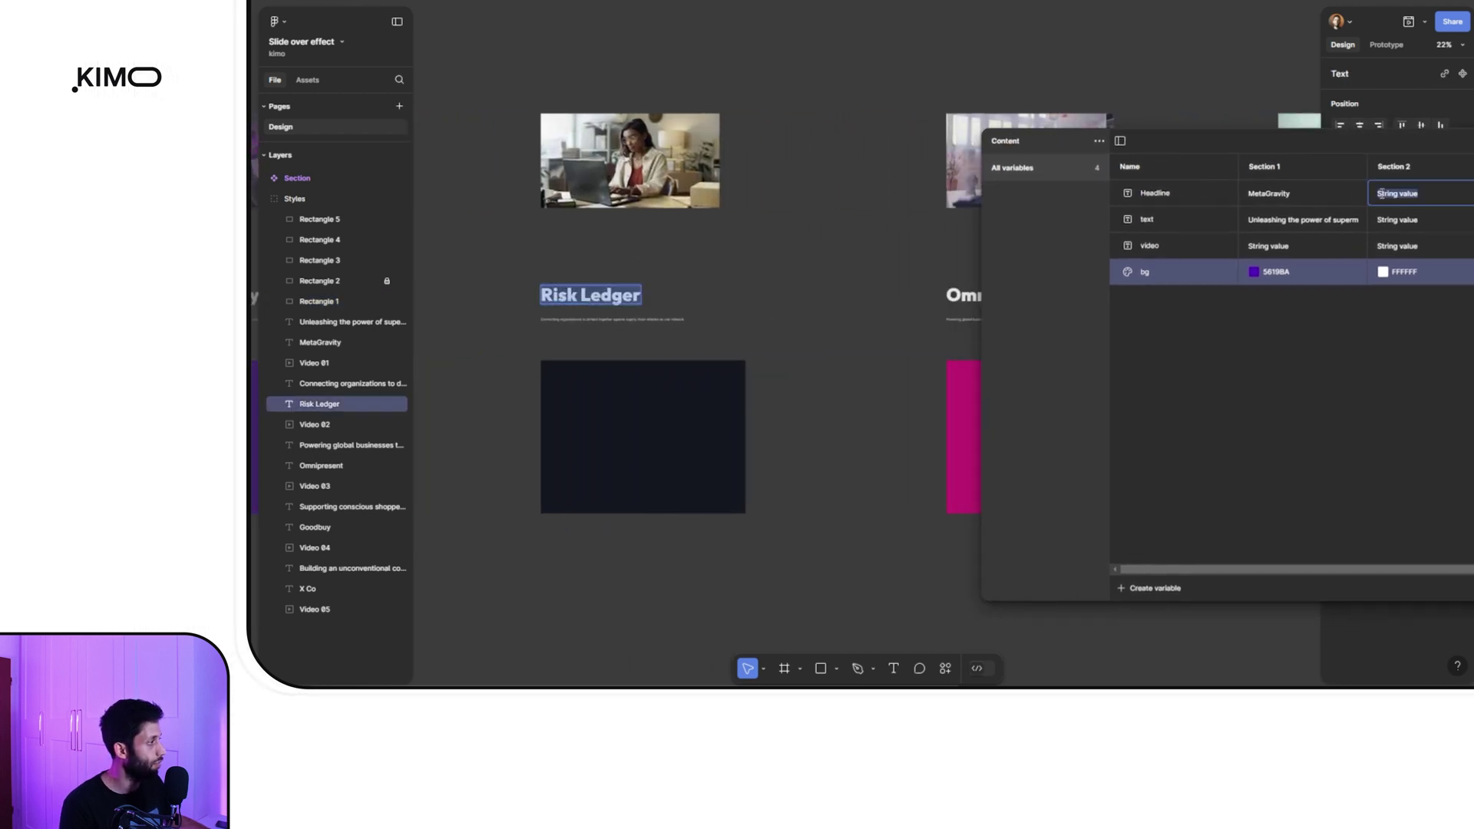
{"action": "left_click_drag", "start_coordinate": [1332, 148], "coordinate": [1103, 106]}
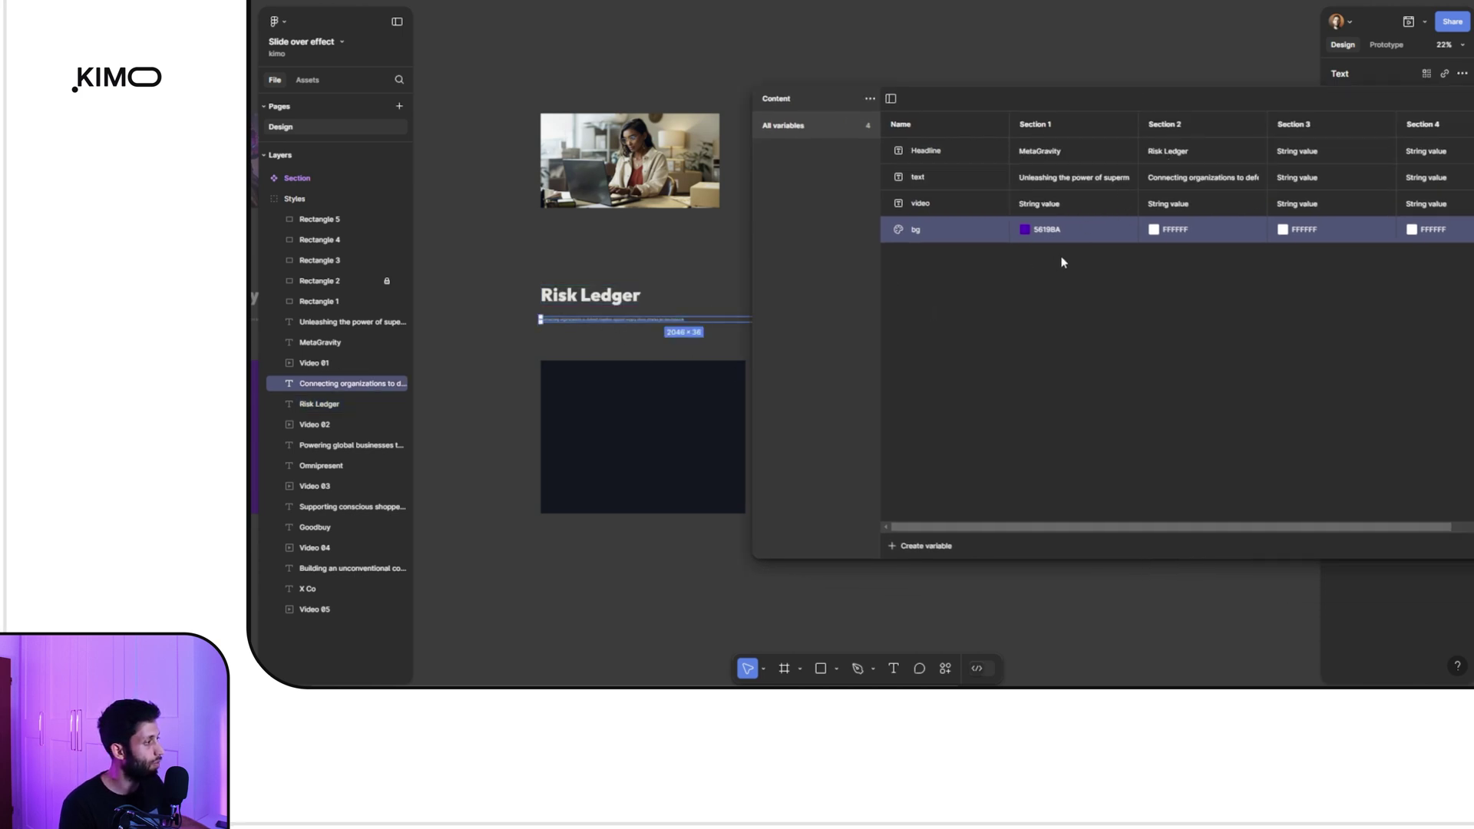
Set Section 2's bg color to 101820 by sampling the dark rectangle below the Risk Ledger texts
{"action": "left_click", "coordinate": [1153, 228]}
{"action": "left_click", "coordinate": [1166, 442]}
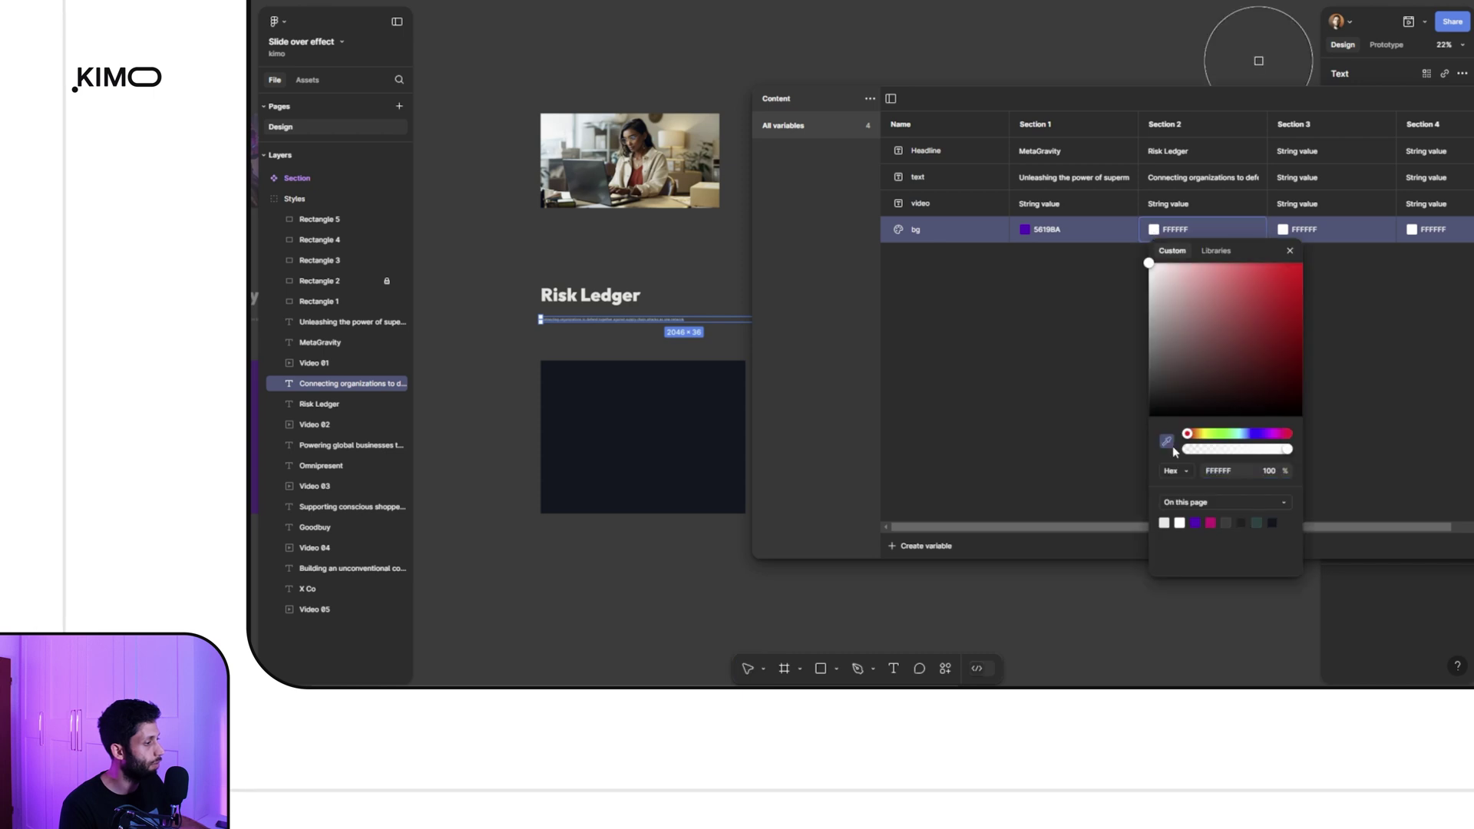
{"action": "left_click", "coordinate": [718, 401]}
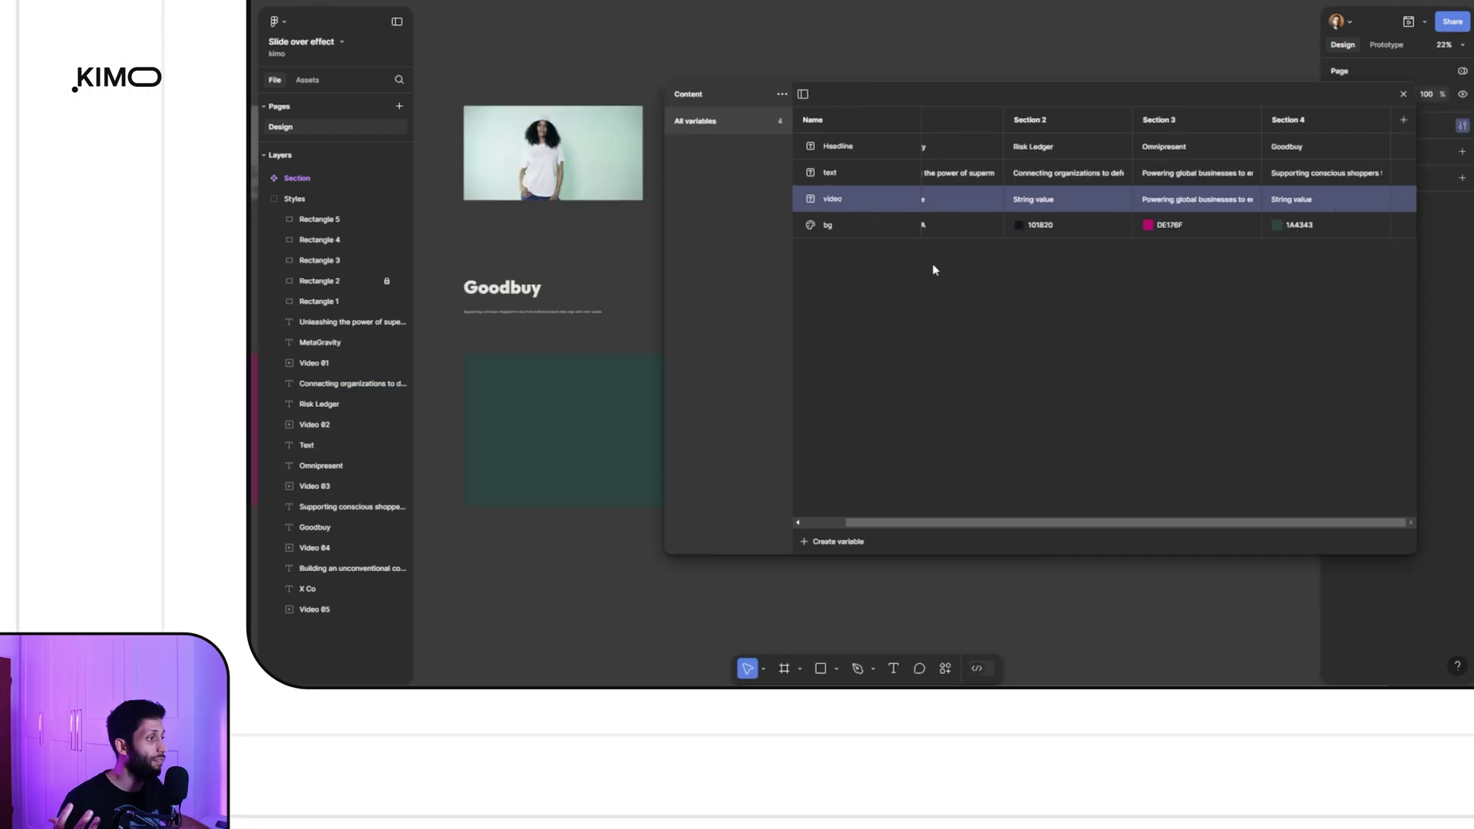
{"action": "left_click_drag", "start_coordinate": [950, 523], "coordinate": [872, 527]}
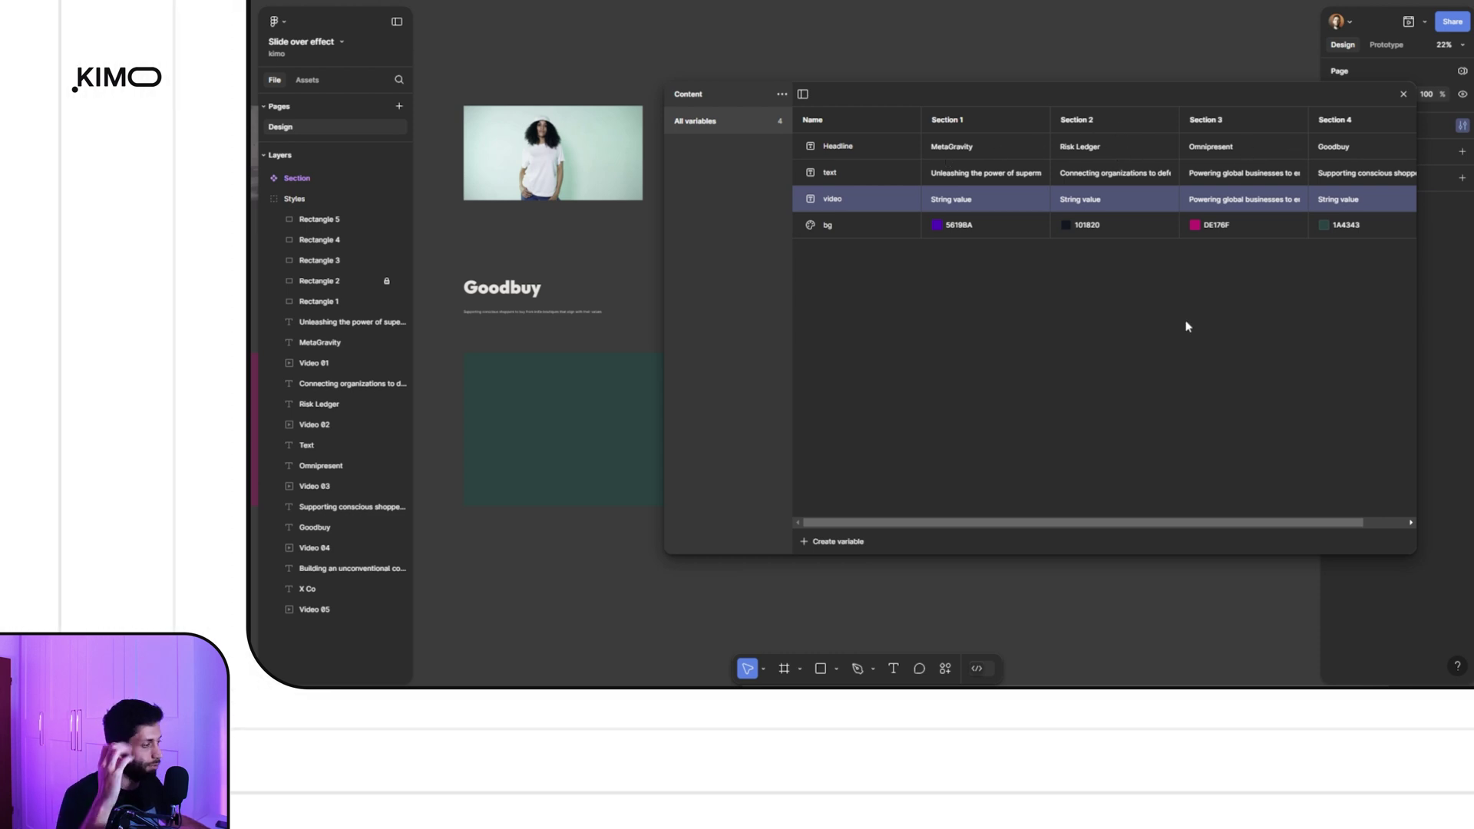
Combine Video 01 to Video 05 in the Styles frame into a component set named Video, with its variant property named video
{"action": "left_click_drag", "start_coordinate": [1027, 524], "coordinate": [1102, 527]}
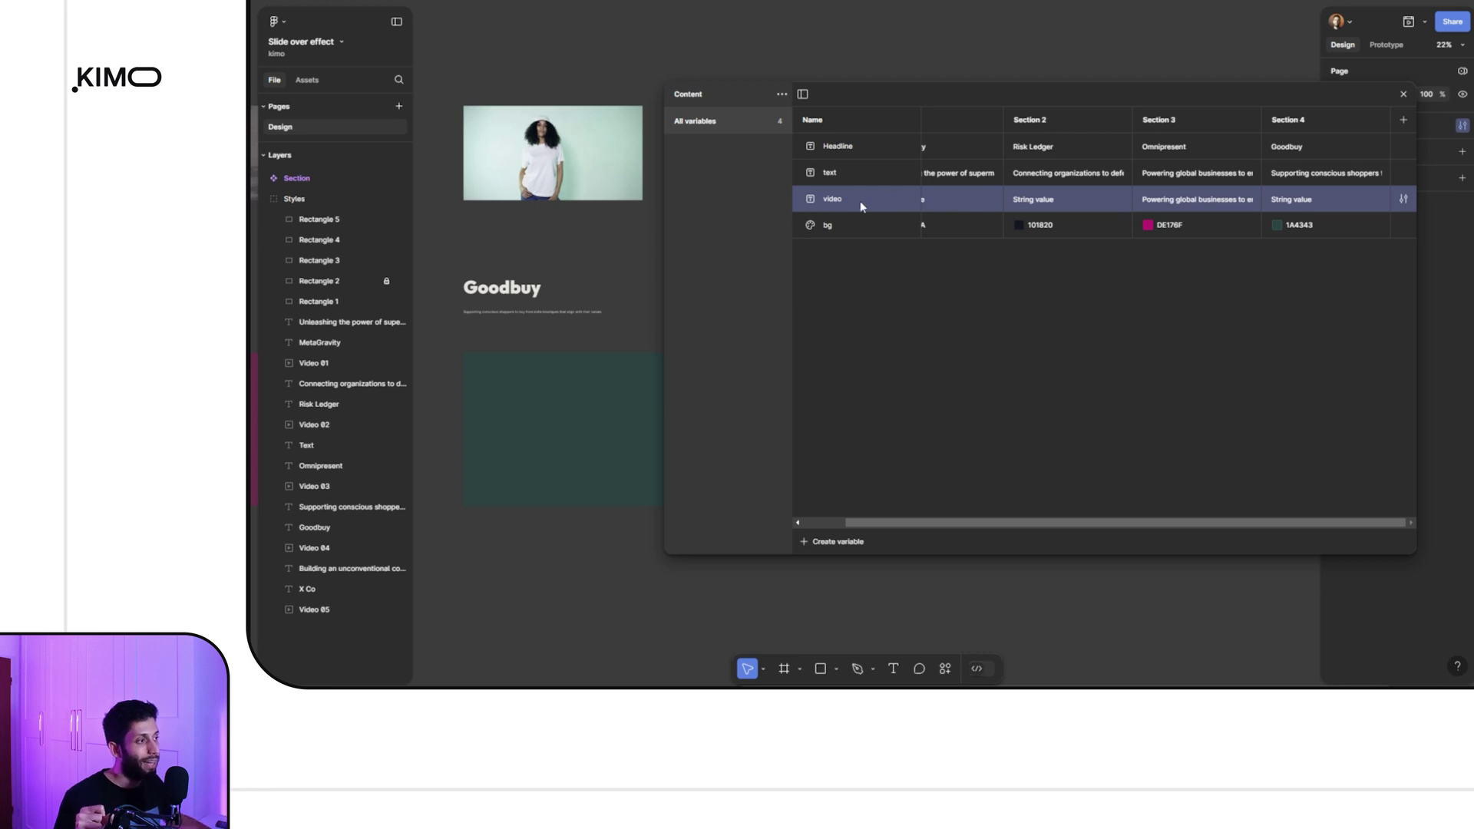
{"action": "scroll", "coordinate": [582, 258], "scroll_direction": "down", "scroll_amount": 5}
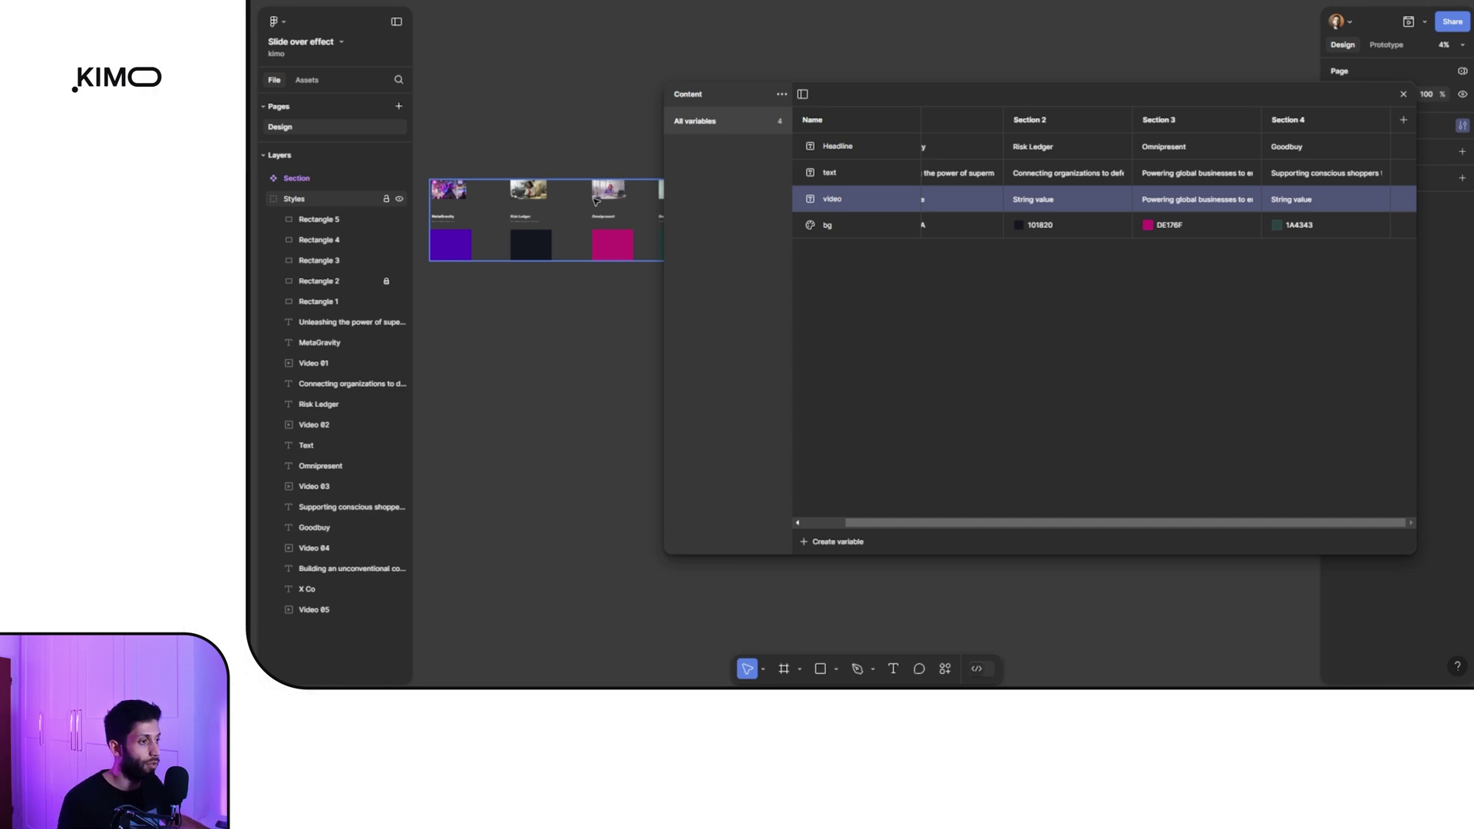
{"action": "left_click", "coordinate": [1404, 93]}
{"action": "key", "text": "shift+1"}
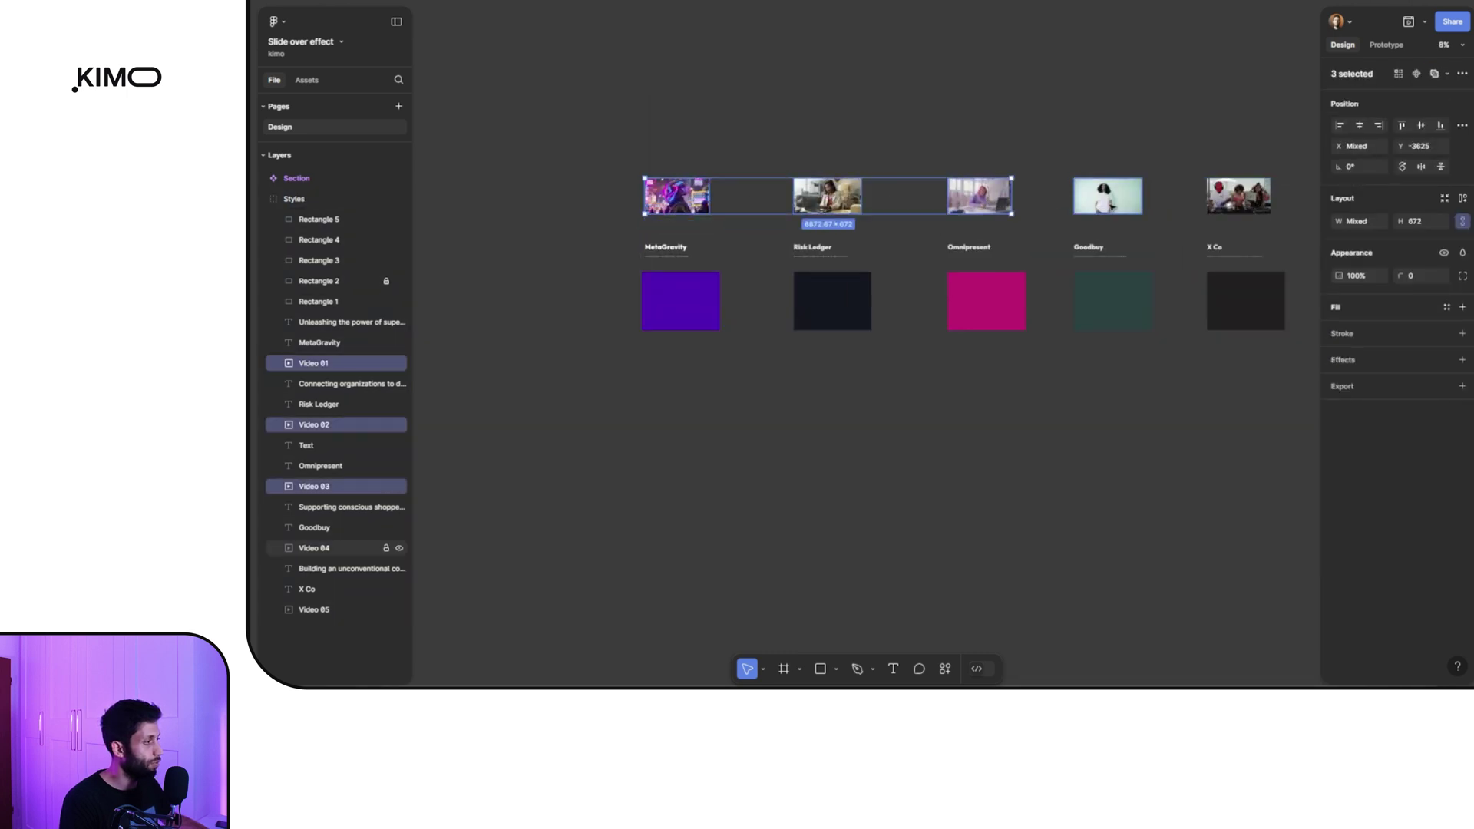
{"action": "left_click", "coordinate": [1250, 200], "text": "shift"}
{"action": "scroll", "coordinate": [1250, 199], "scroll_direction": "right", "scroll_amount": 4}
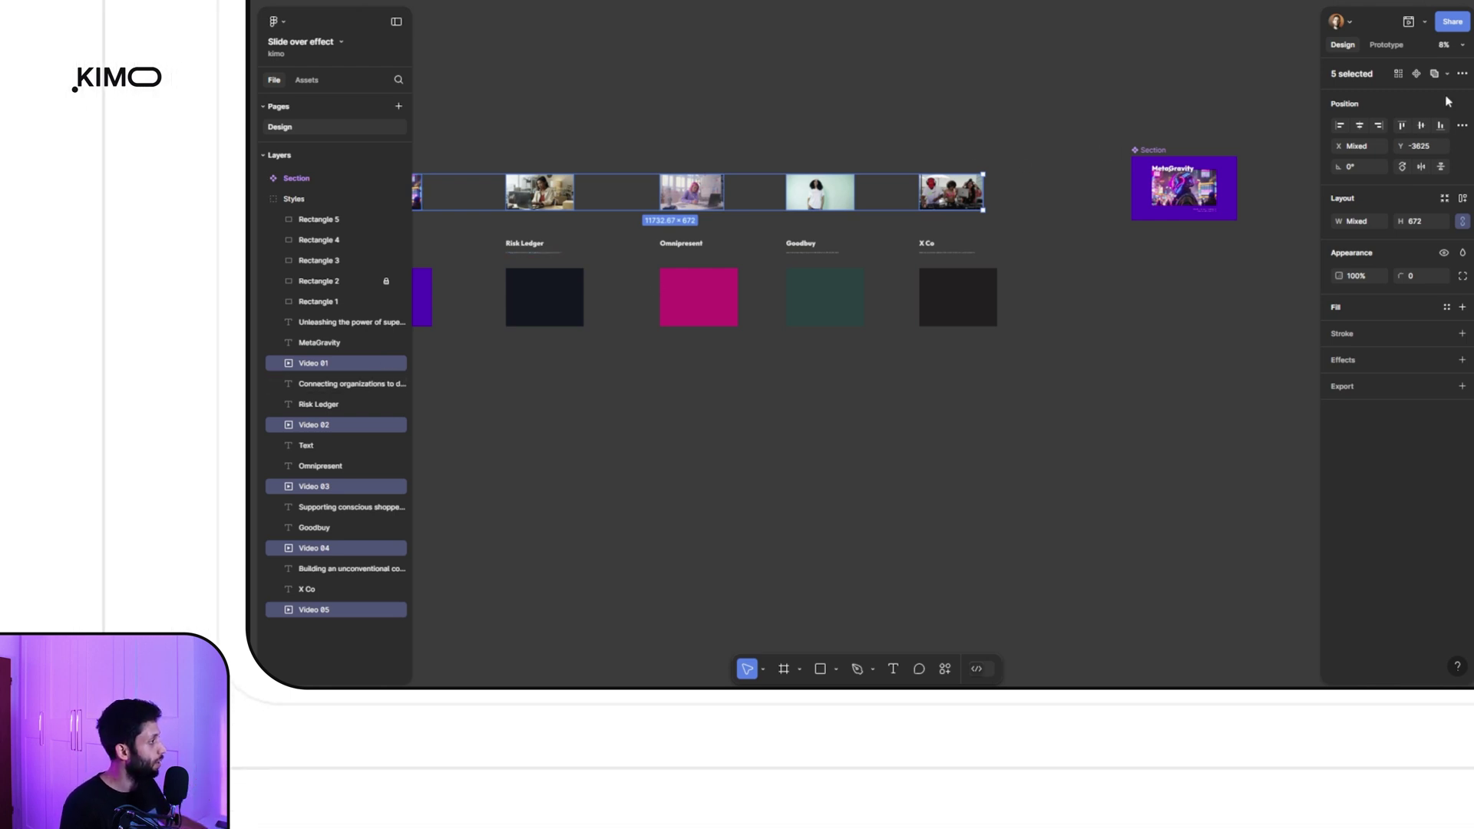
{"action": "left_click", "coordinate": [1463, 75]}
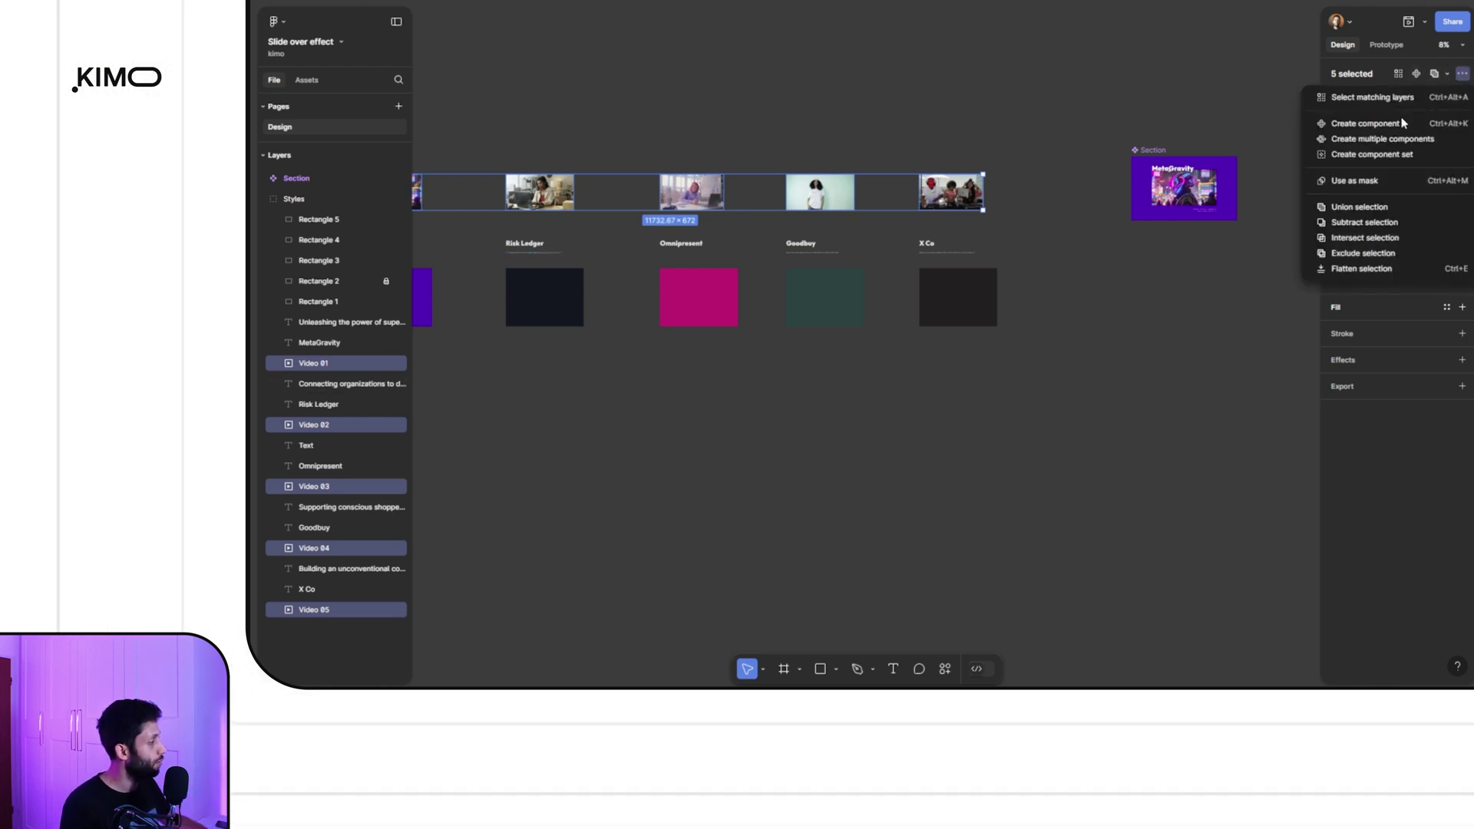
{"action": "left_click", "coordinate": [1391, 159]}
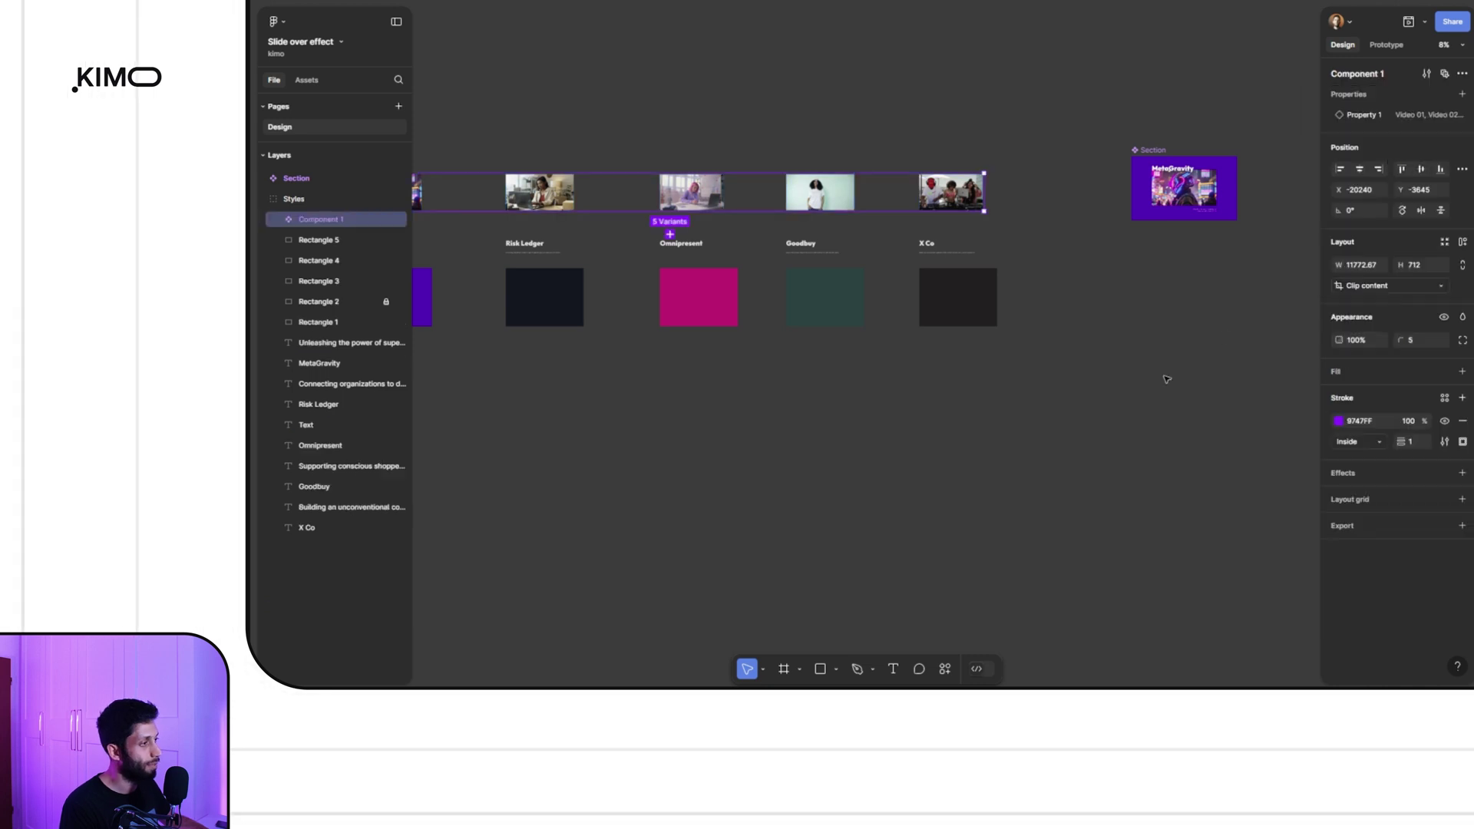
{"action": "double_click", "coordinate": [311, 224]}
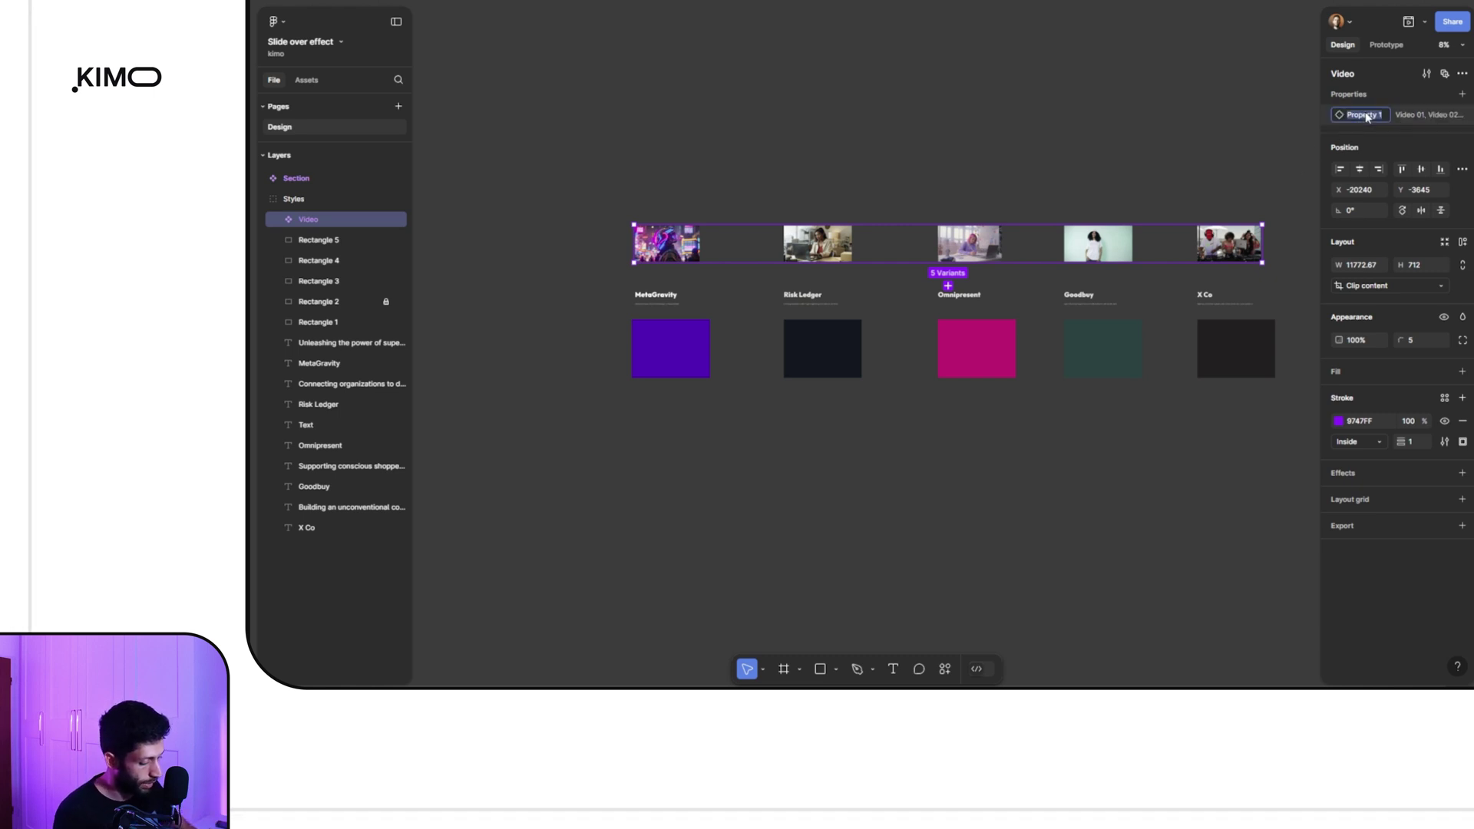
{"action": "left_click", "coordinate": [1443, 115]}
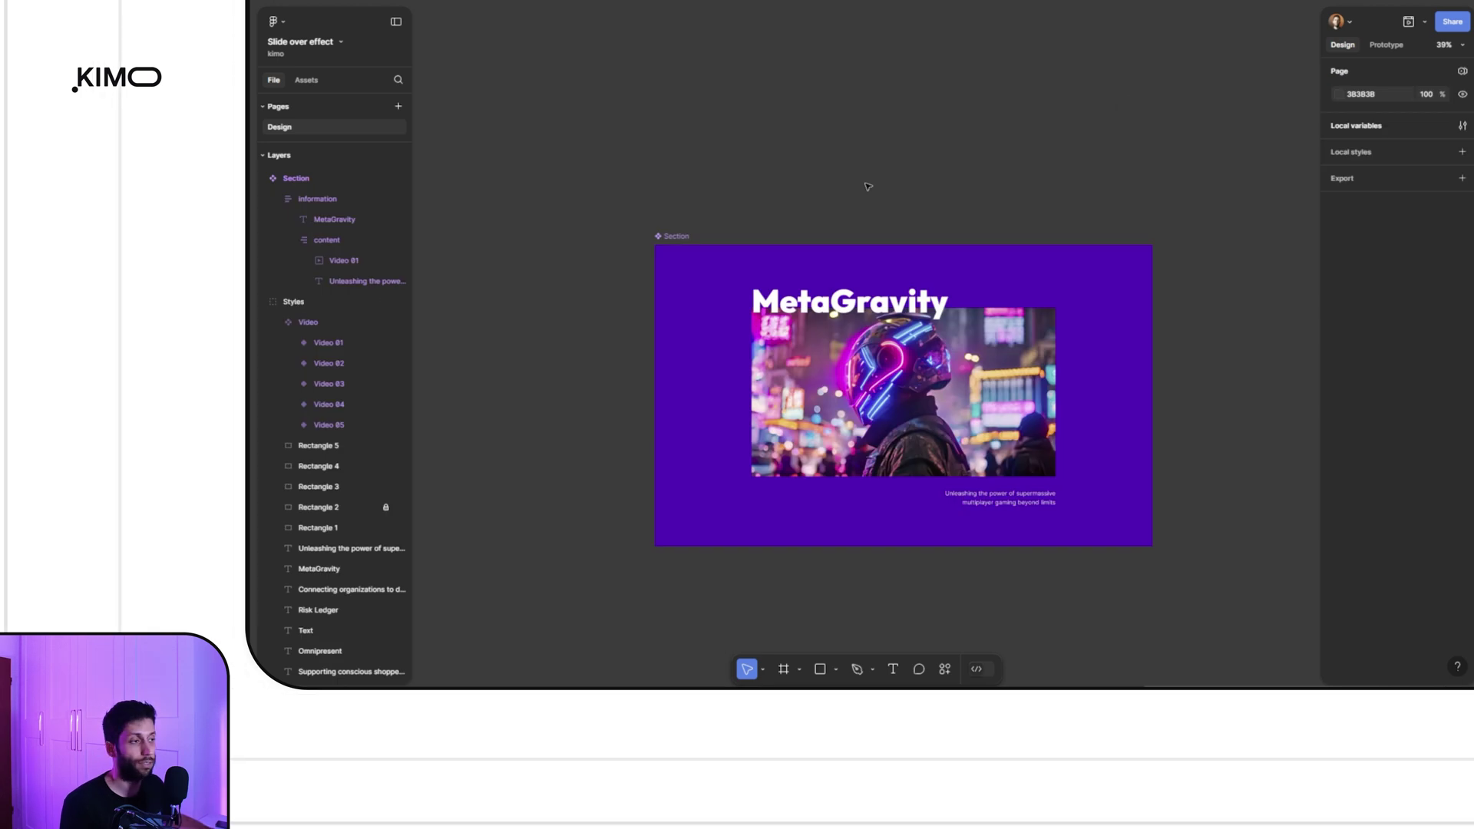
Replace the original video in the Section component with an instance of the Video component and try its Video 02 variant
{"action": "left_click", "coordinate": [301, 81]}
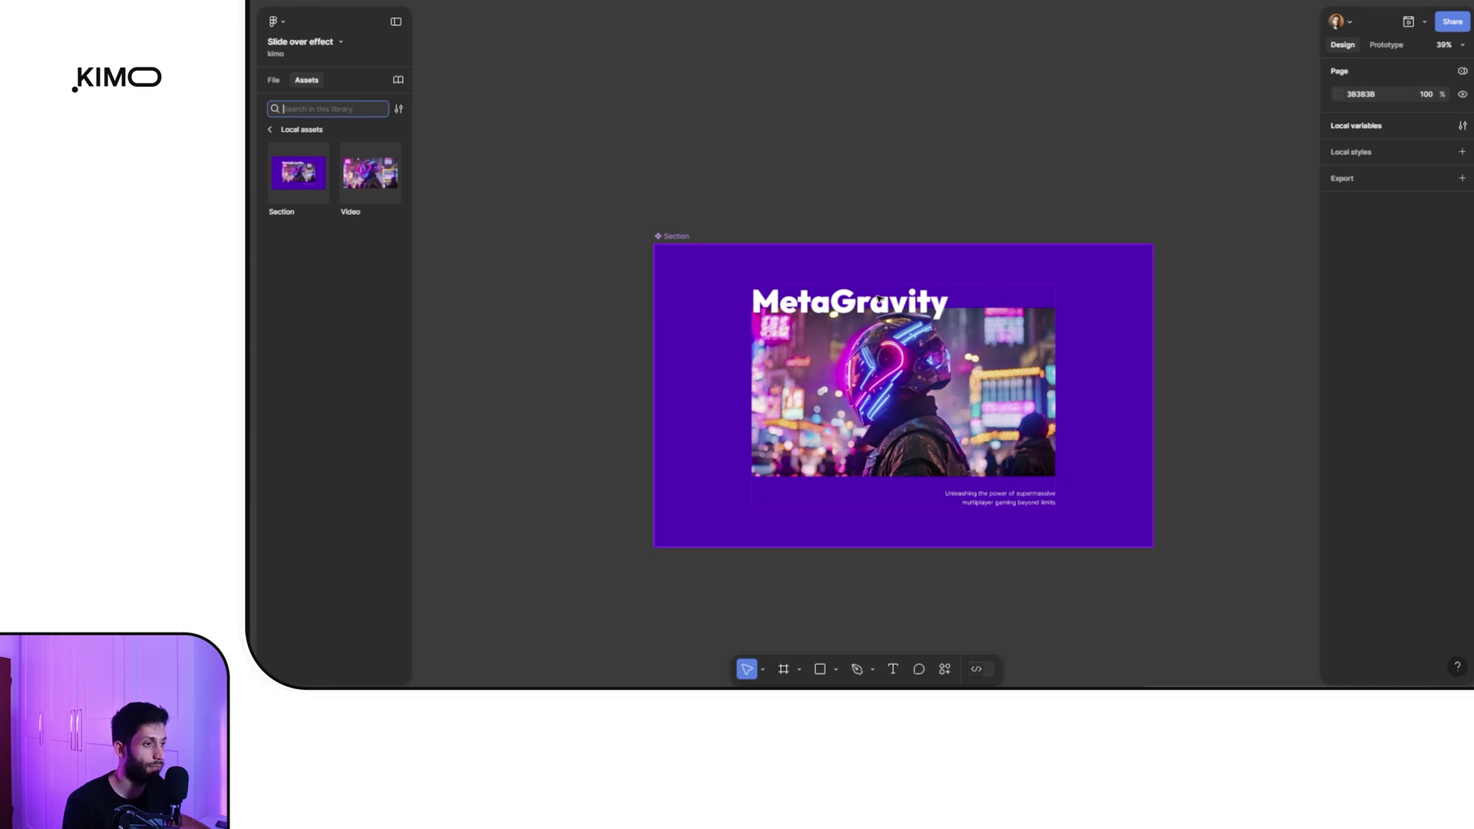
{"action": "left_click_drag", "start_coordinate": [363, 175], "coordinate": [856, 380]}
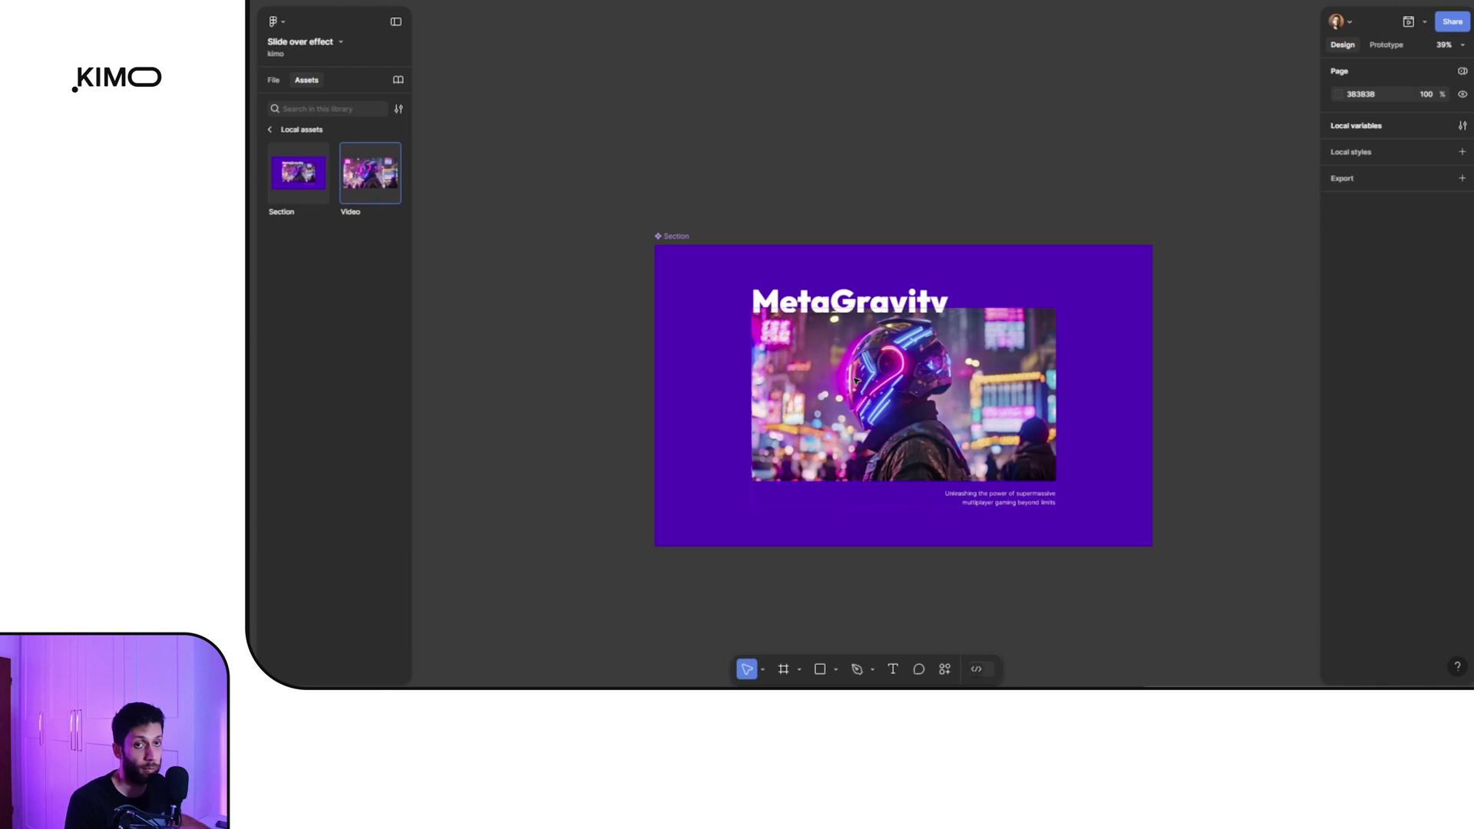
{"action": "key", "text": "ctrl+z"}
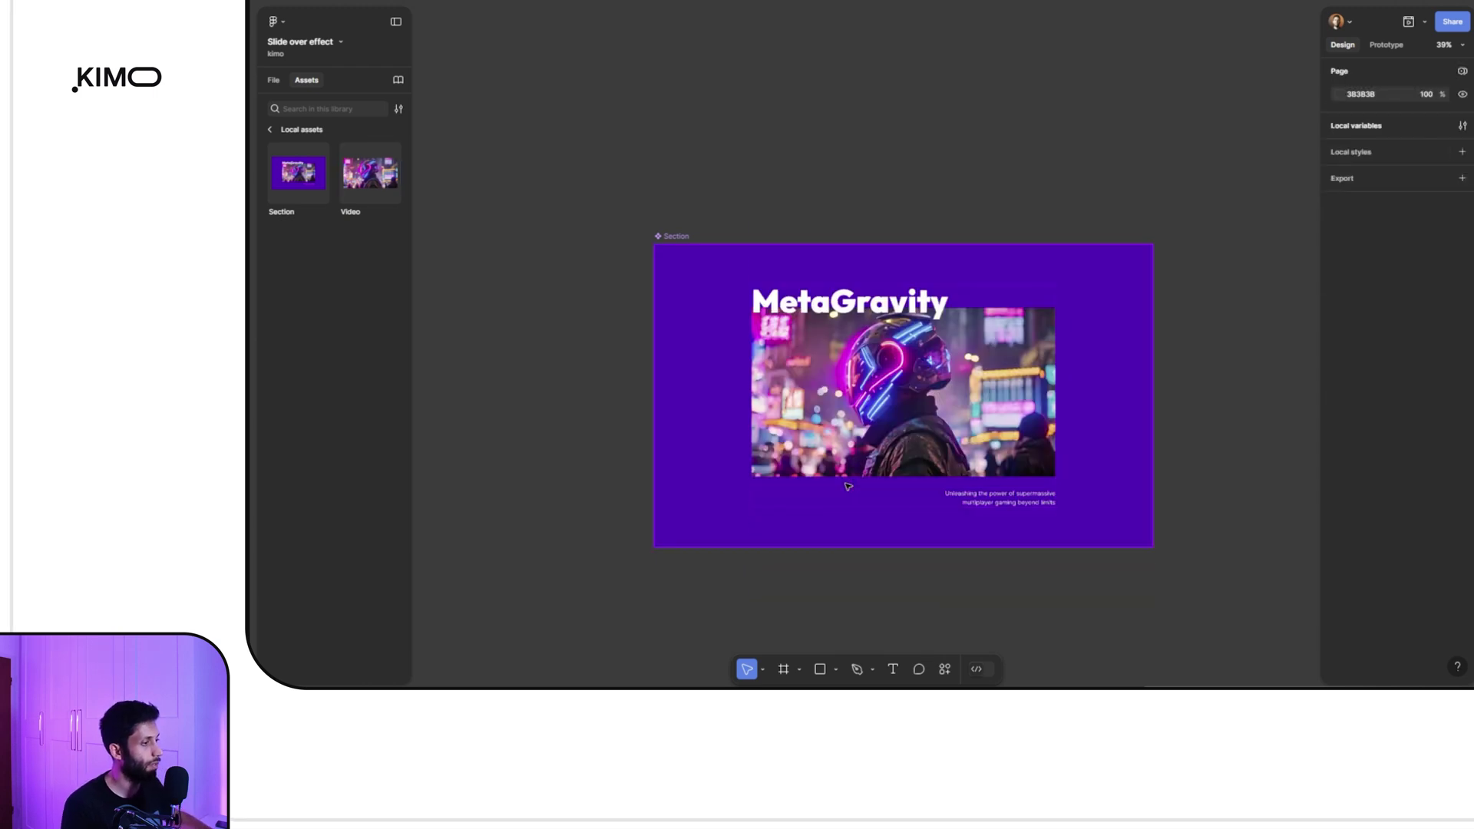
{"action": "left_click", "coordinate": [847, 486]}
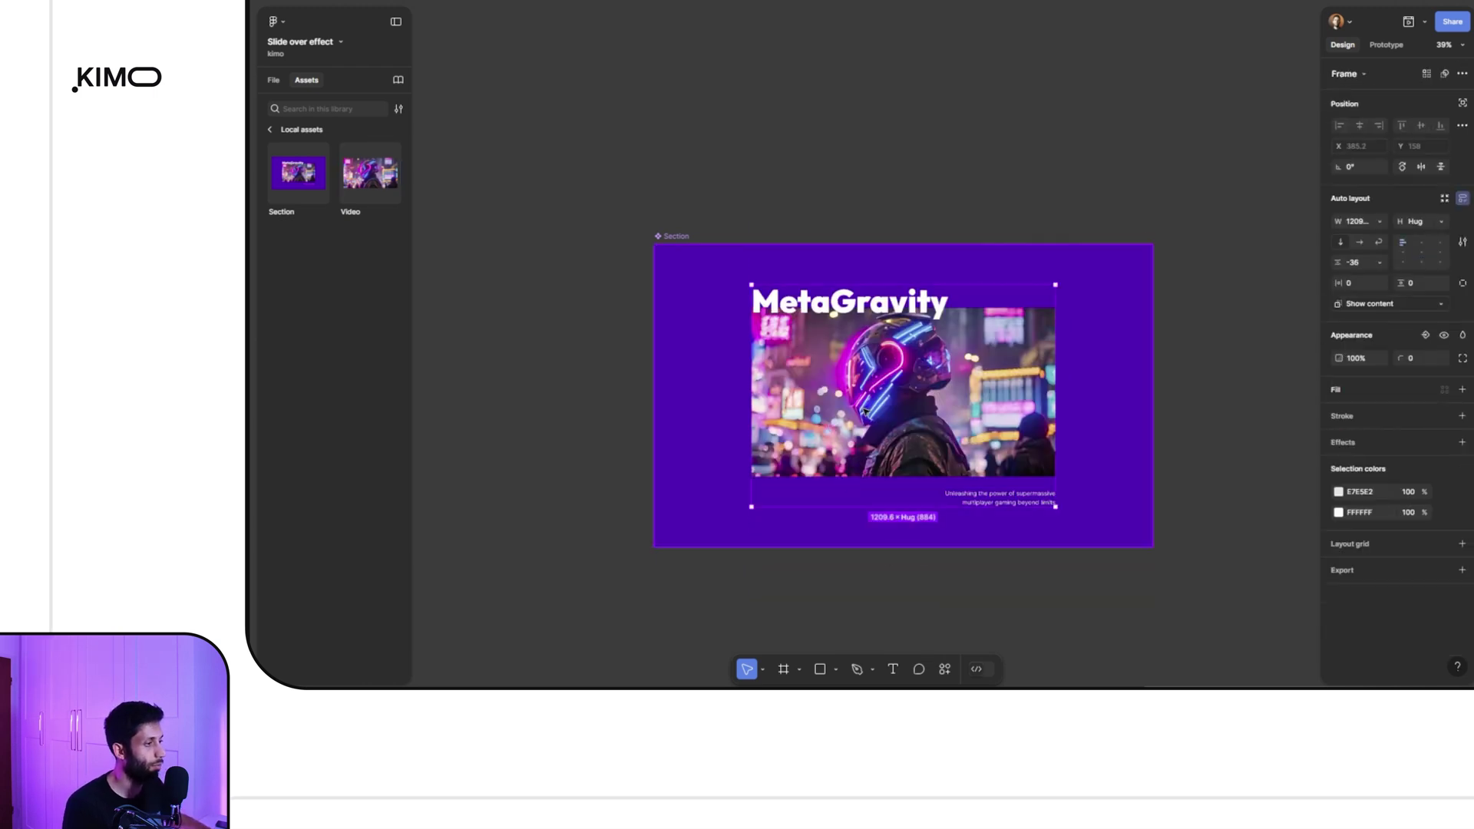
{"action": "left_click", "coordinate": [876, 417]}
{"action": "left_click", "coordinate": [1417, 100]}
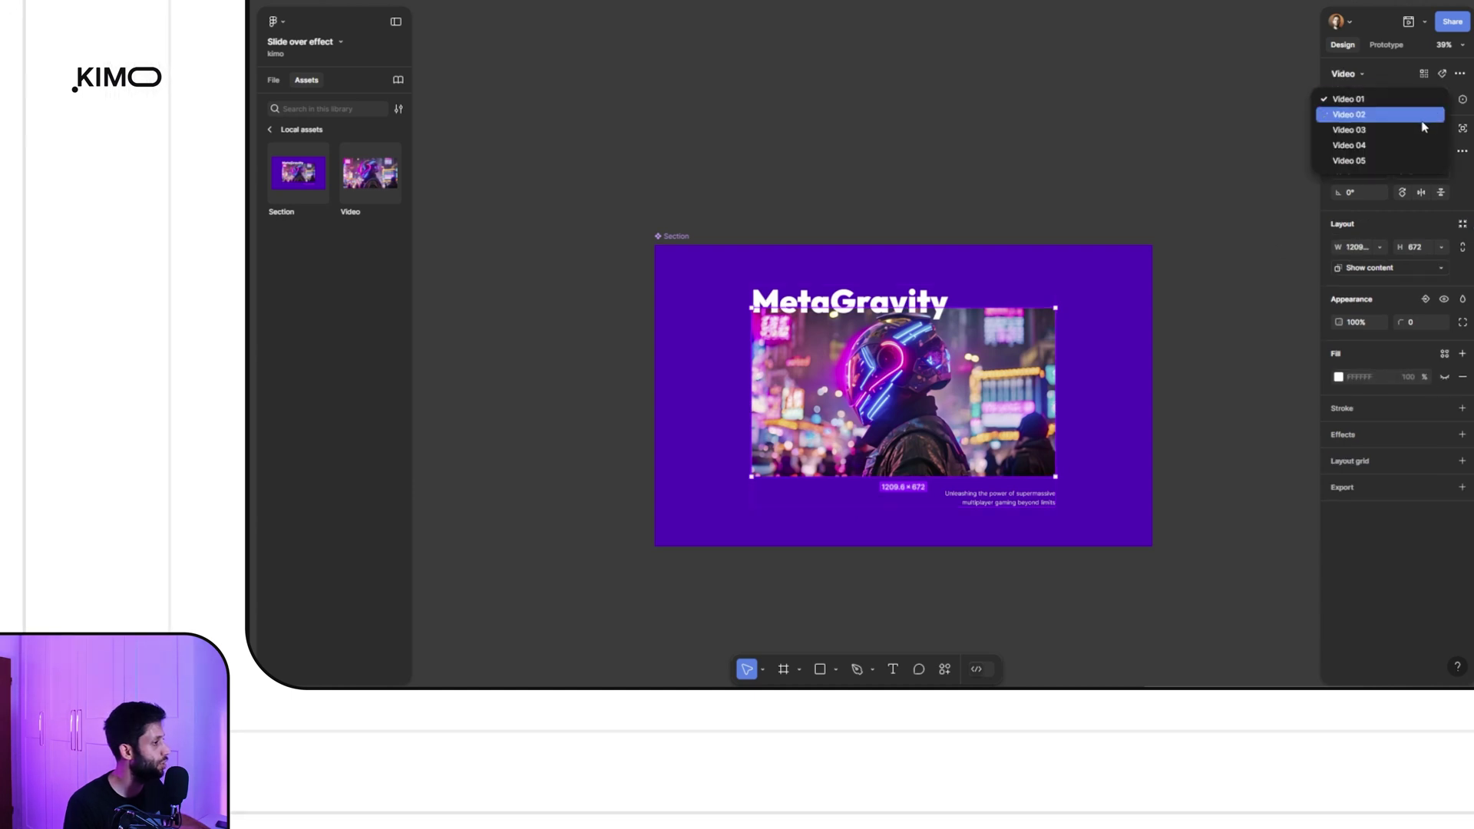
{"action": "left_click", "coordinate": [1412, 112]}
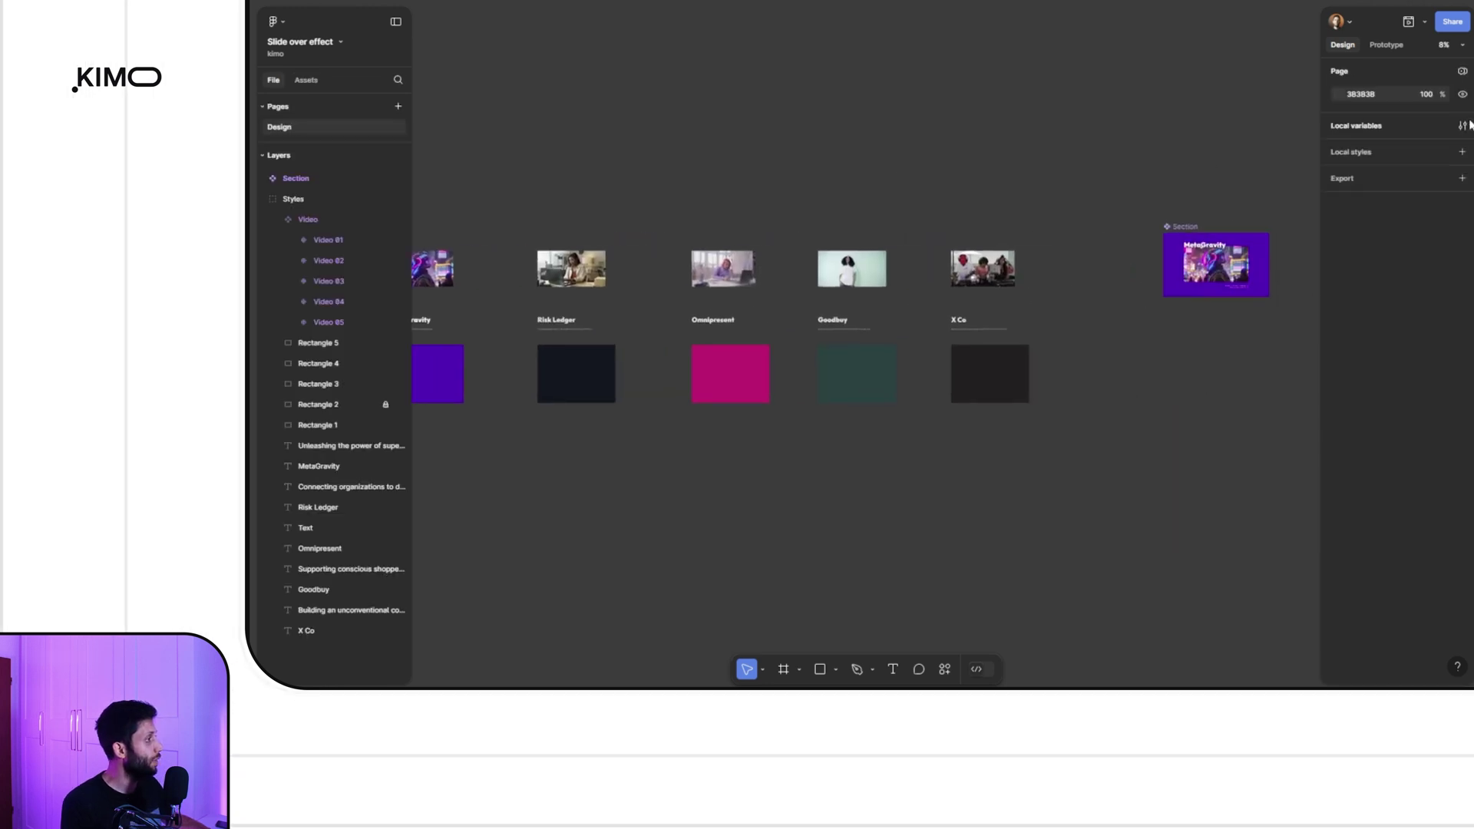
Set the video variable to Video 01 for Section 1 and Video 02 for Section 2
{"action": "left_click", "coordinate": [1462, 125]}
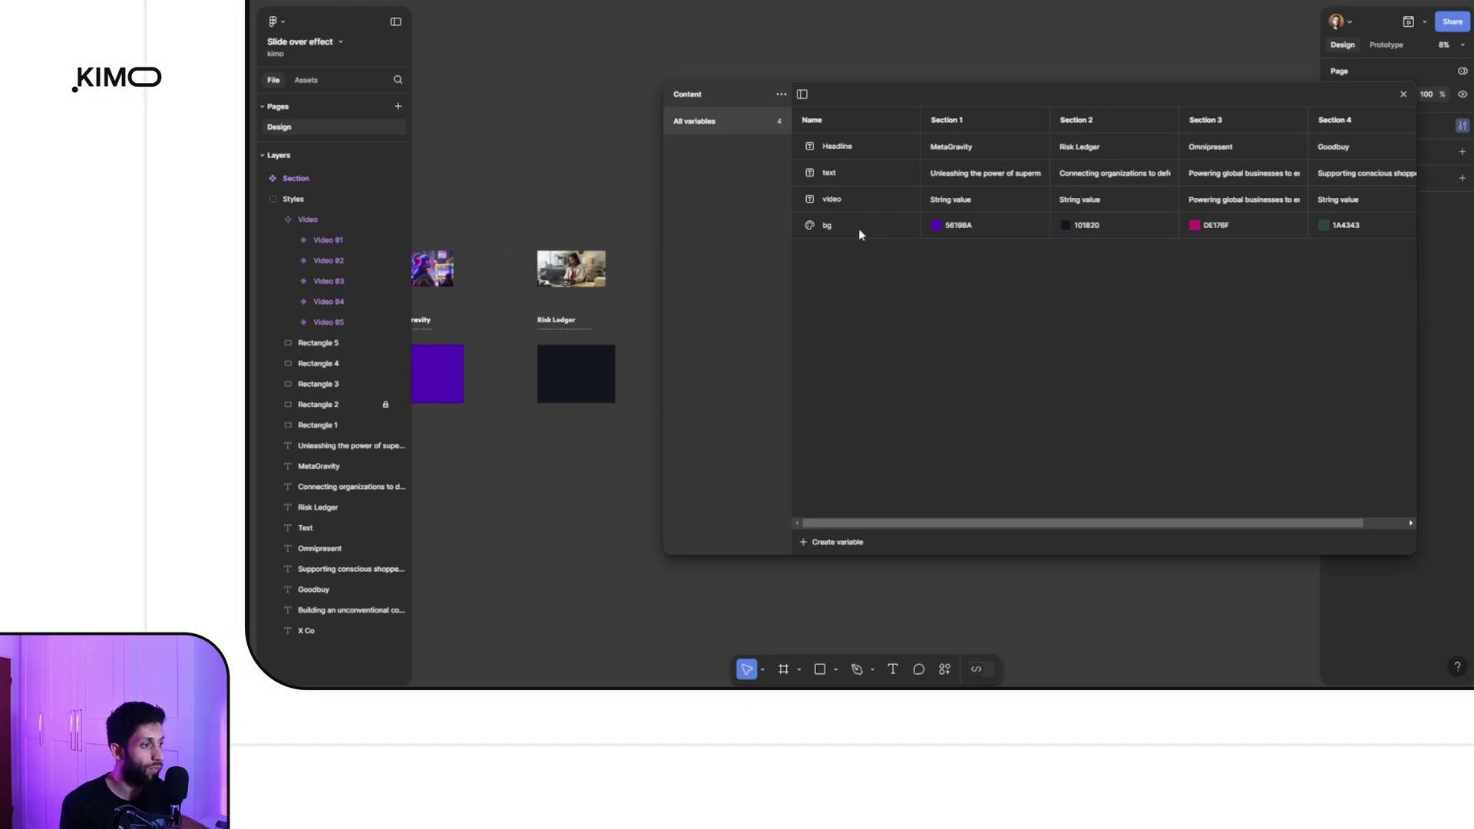
{"action": "scroll", "coordinate": [606, 234], "scroll_direction": "left", "scroll_amount": 4}
{"action": "left_click", "coordinate": [593, 265]}
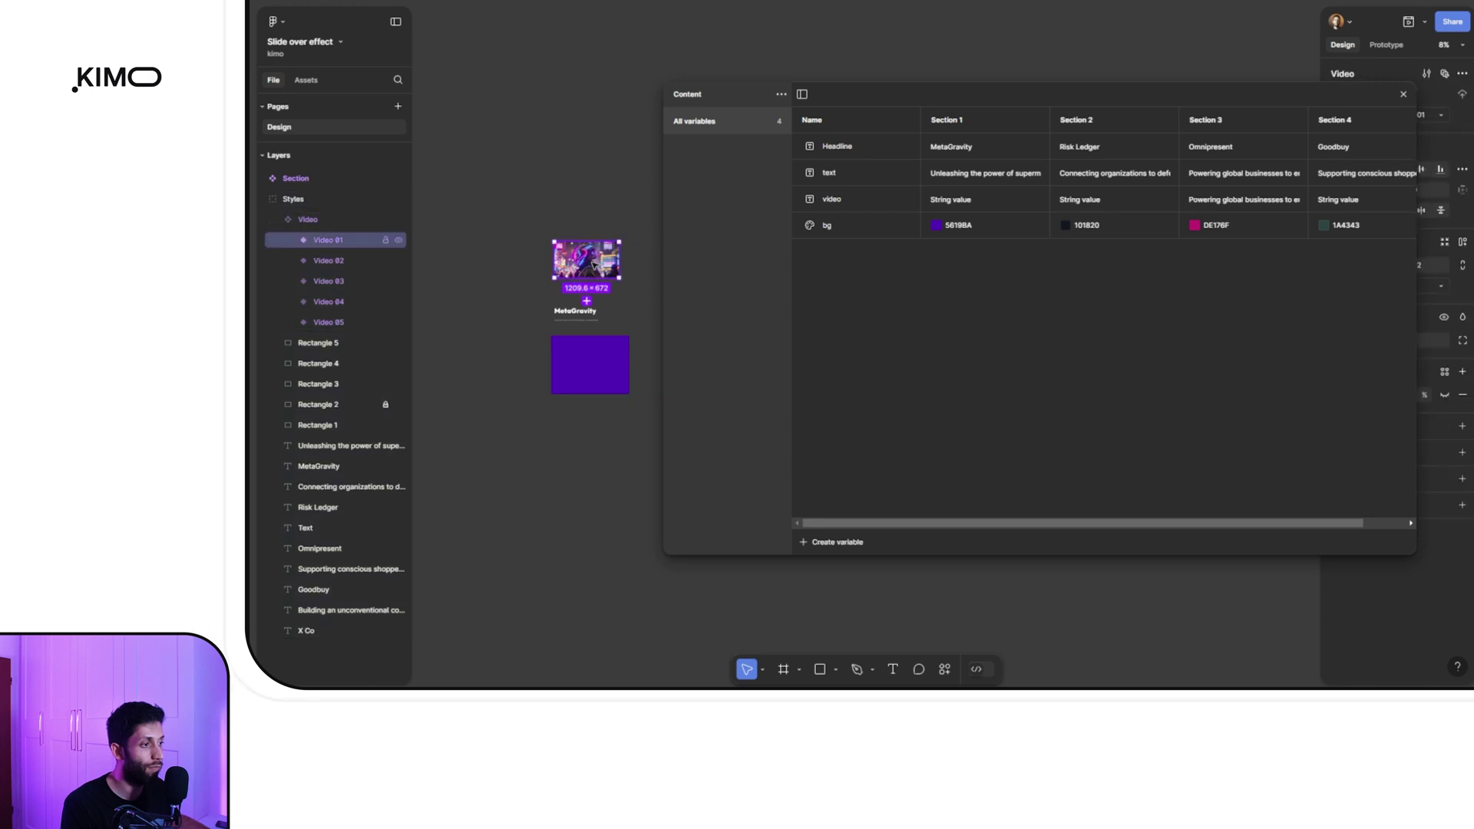
{"action": "double_click", "coordinate": [339, 239]}
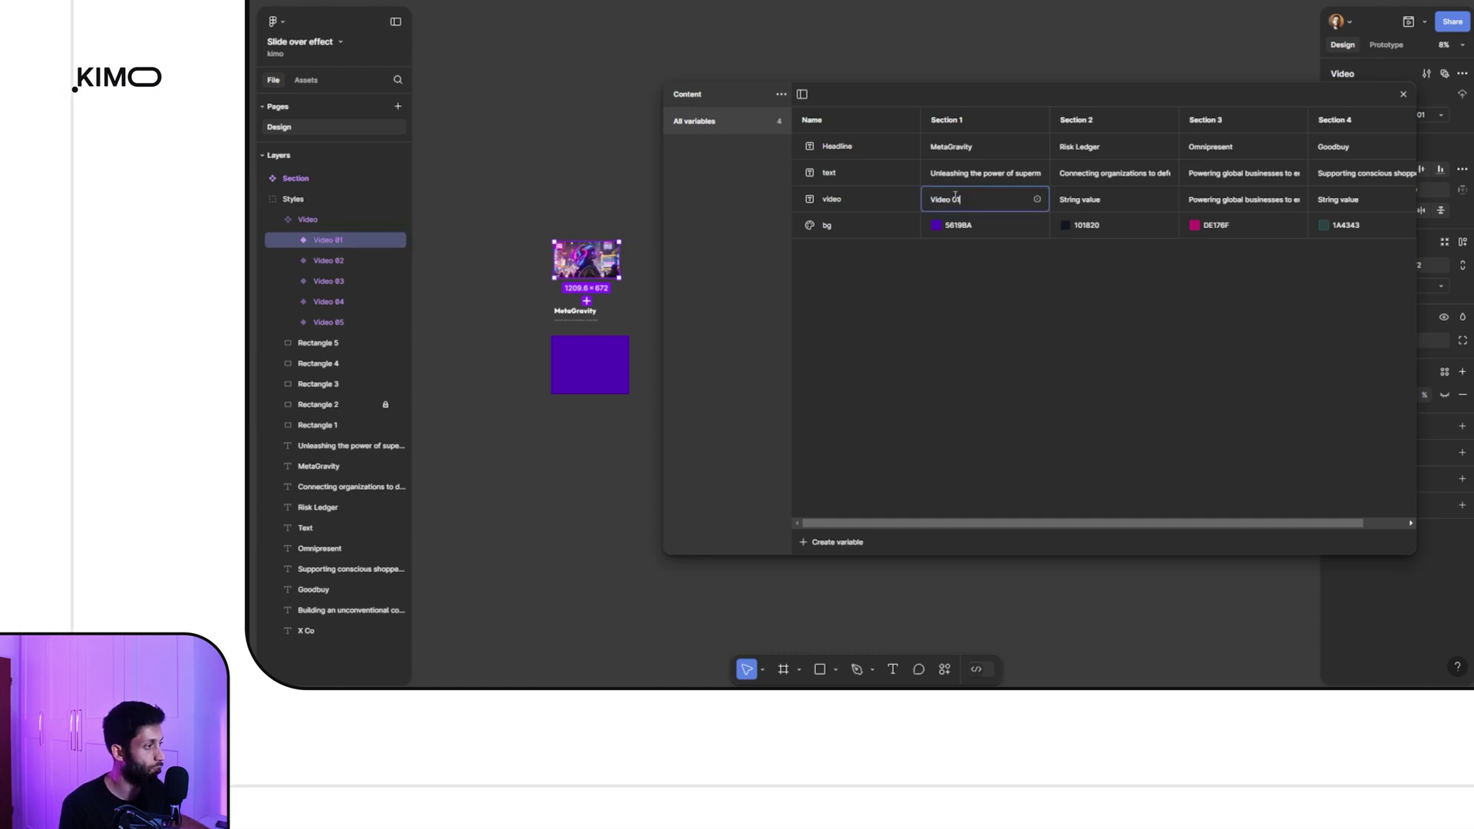
{"action": "left_click", "coordinate": [1100, 201]}
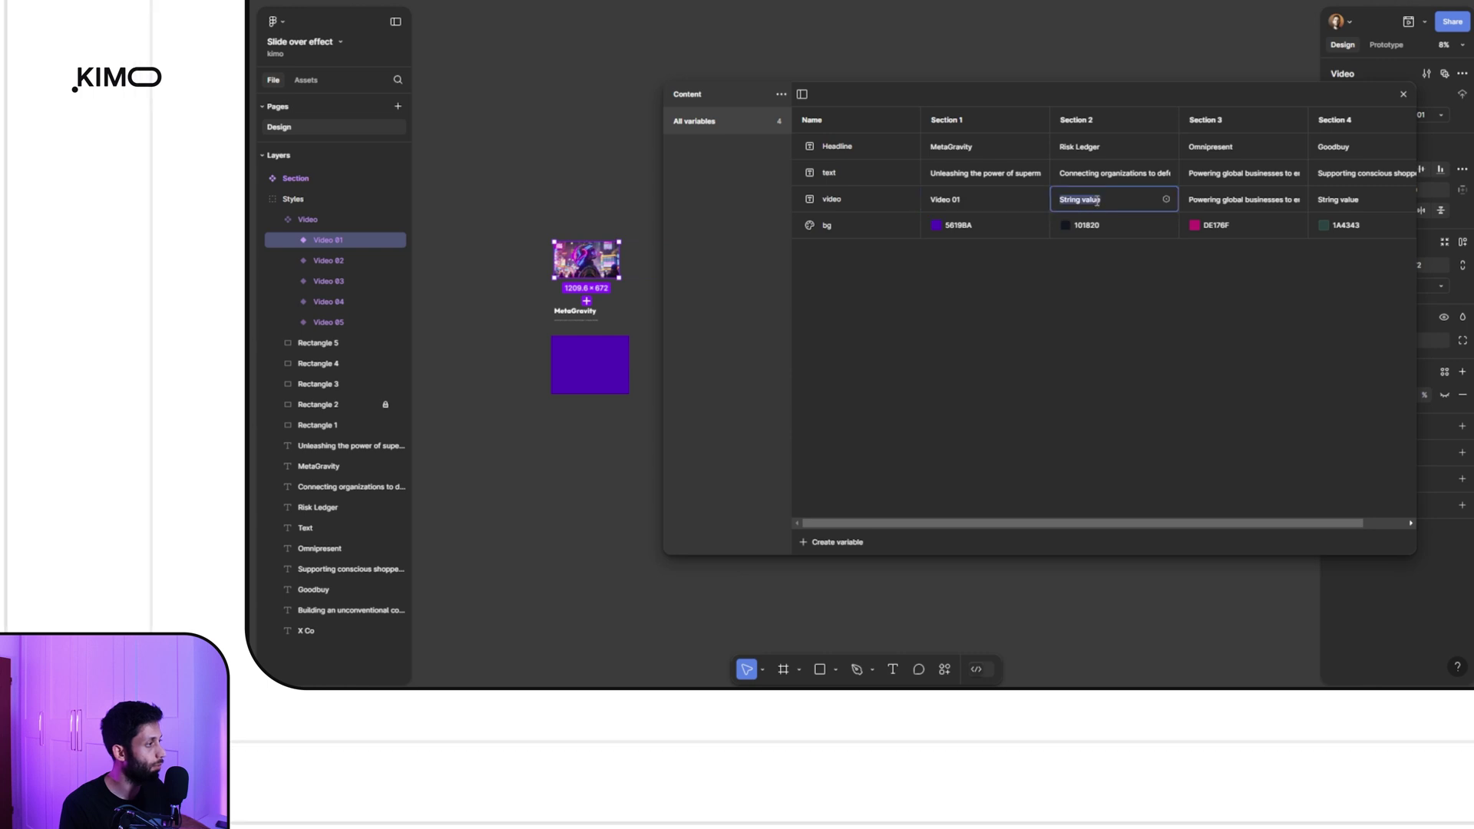
{"action": "type", "text": "Video 01"}
{"action": "key", "text": "BackSpace"}
{"action": "type", "text": "2"}
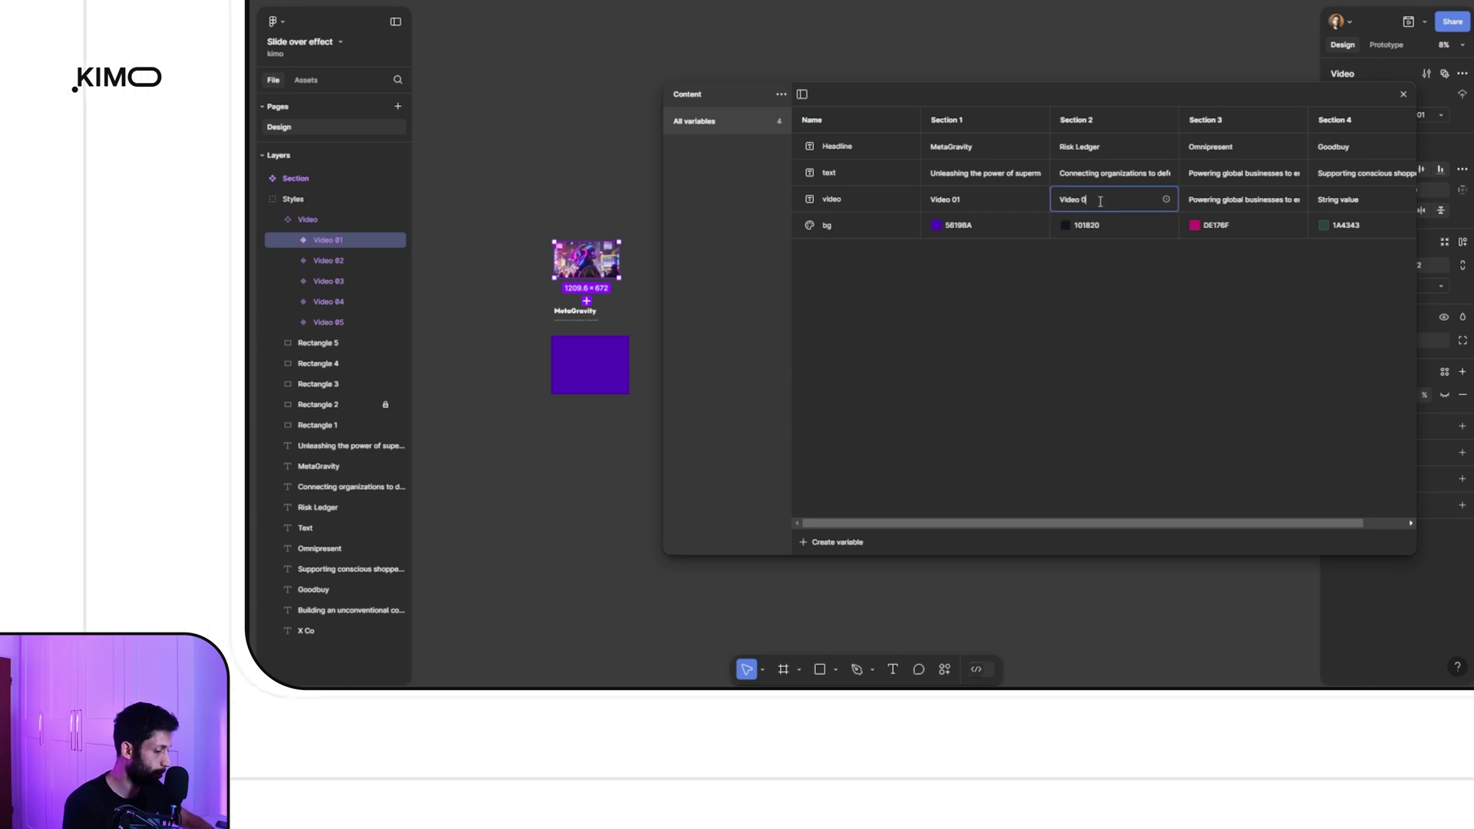
Set the video variable to Video 03 for Section 3 and Video 04 for Section 4
{"action": "left_click", "coordinate": [1237, 201]}
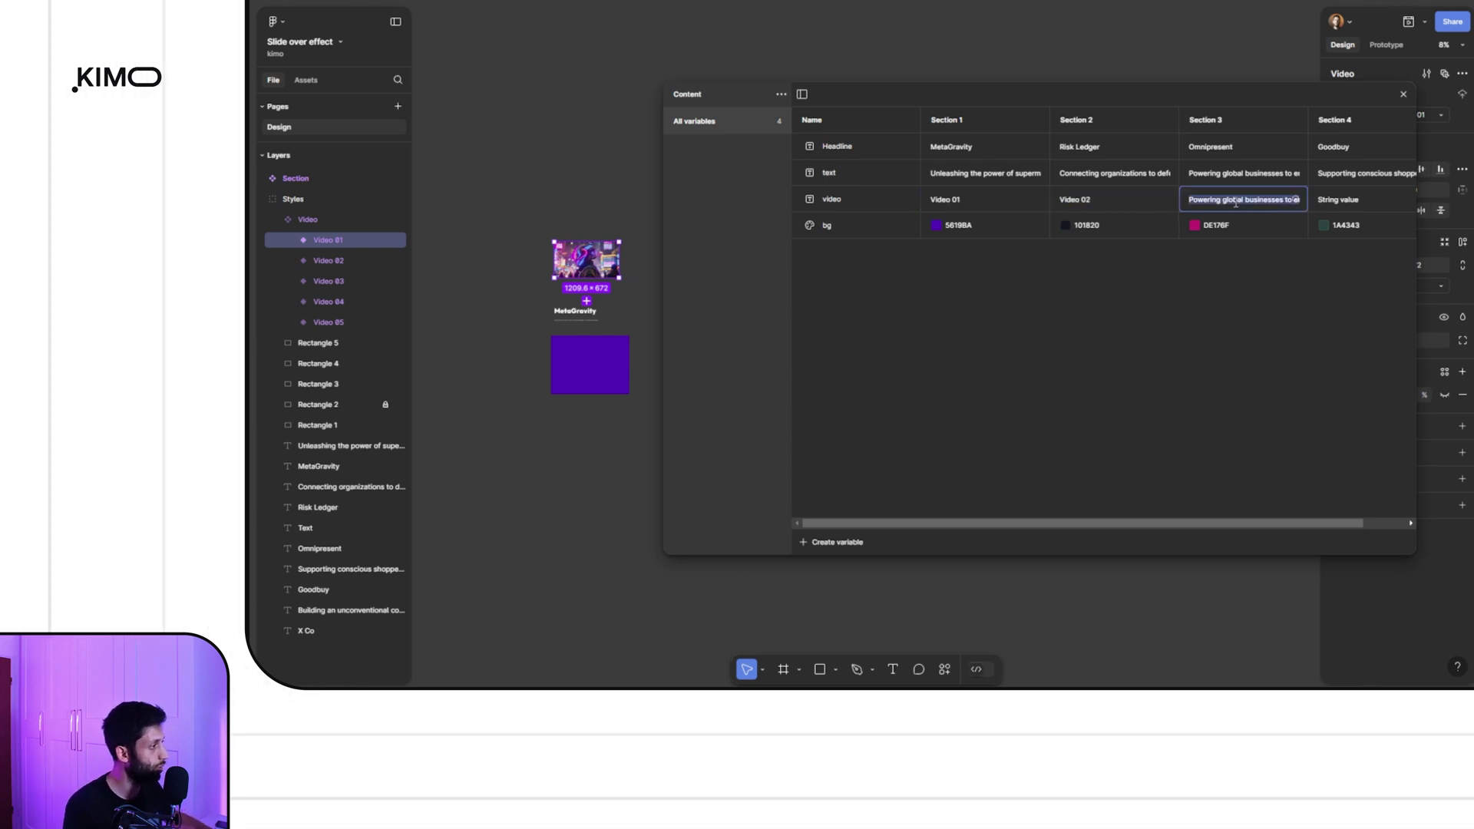
{"action": "type", "text": "Video 01"}
{"action": "key", "text": "BackSpace"}
{"action": "type", "text": "3"}
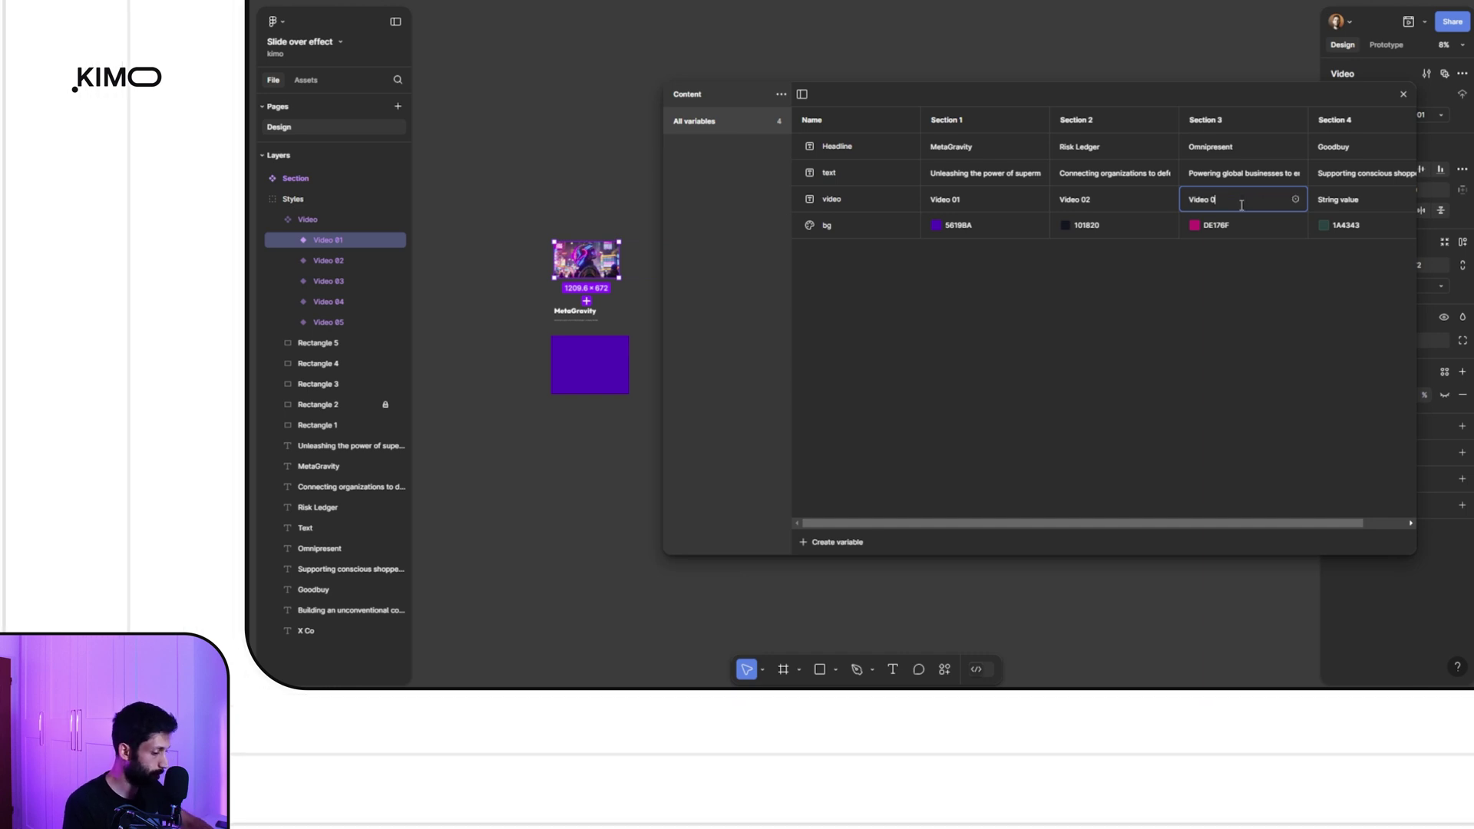
{"action": "left_click", "coordinate": [1358, 200]}
{"action": "type", "text": "Video 01"}
{"action": "key", "text": "BackSpace"}
{"action": "type", "text": "4"}
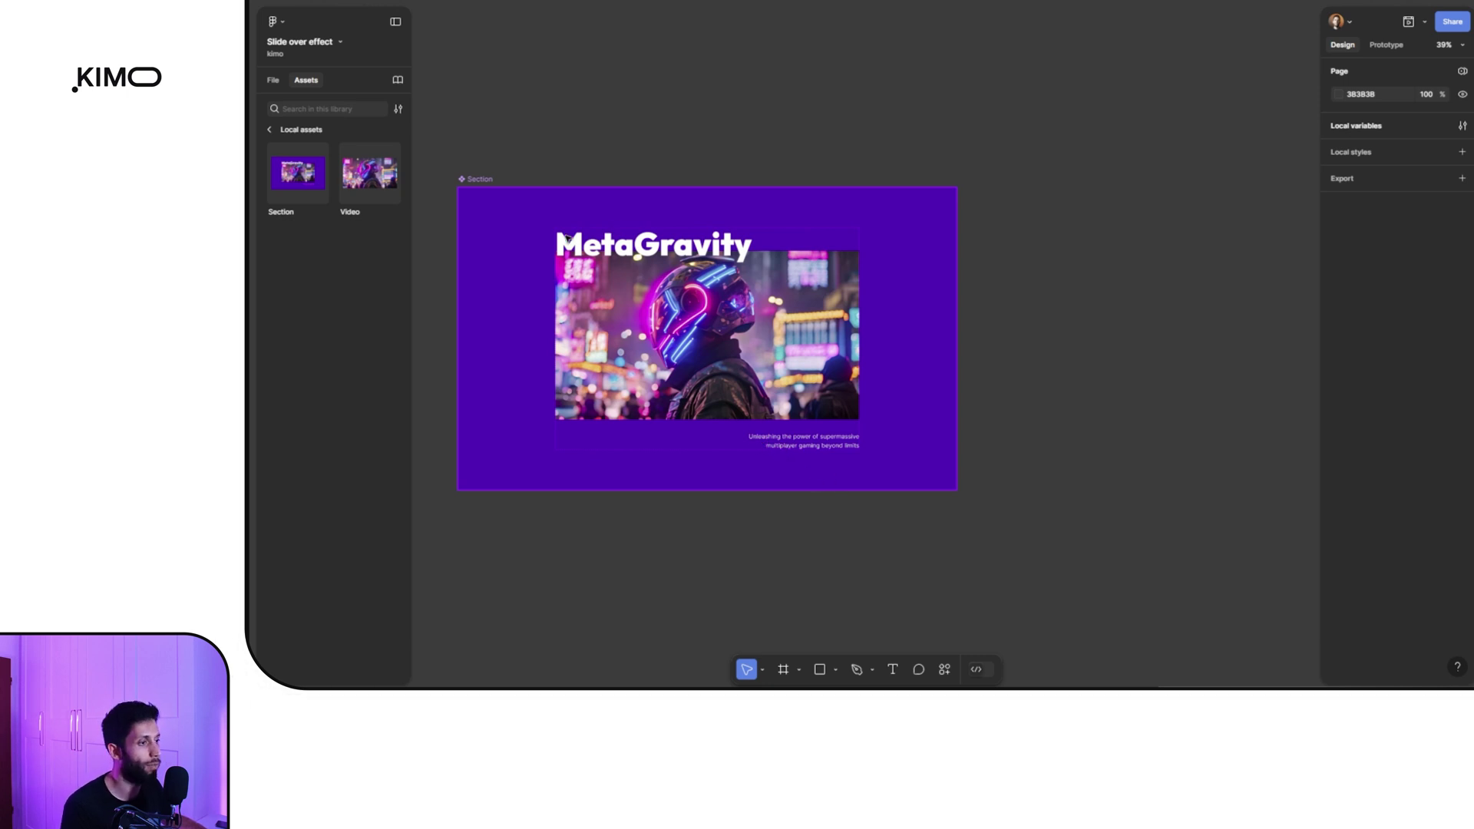
Apply the bg color variable to the Section component's fill
{"action": "left_click", "coordinate": [473, 178]}
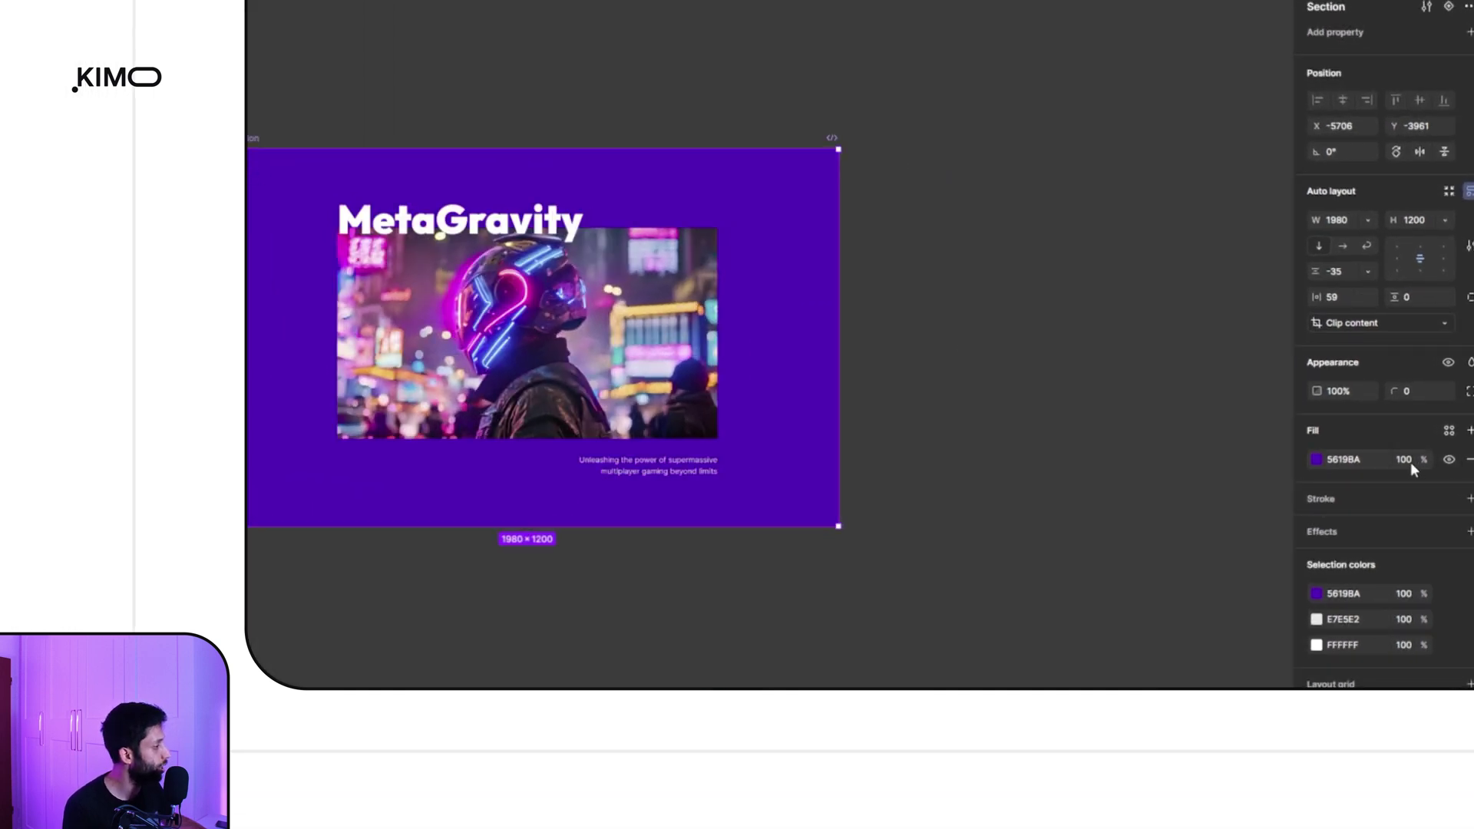
{"action": "left_click", "coordinate": [1449, 432]}
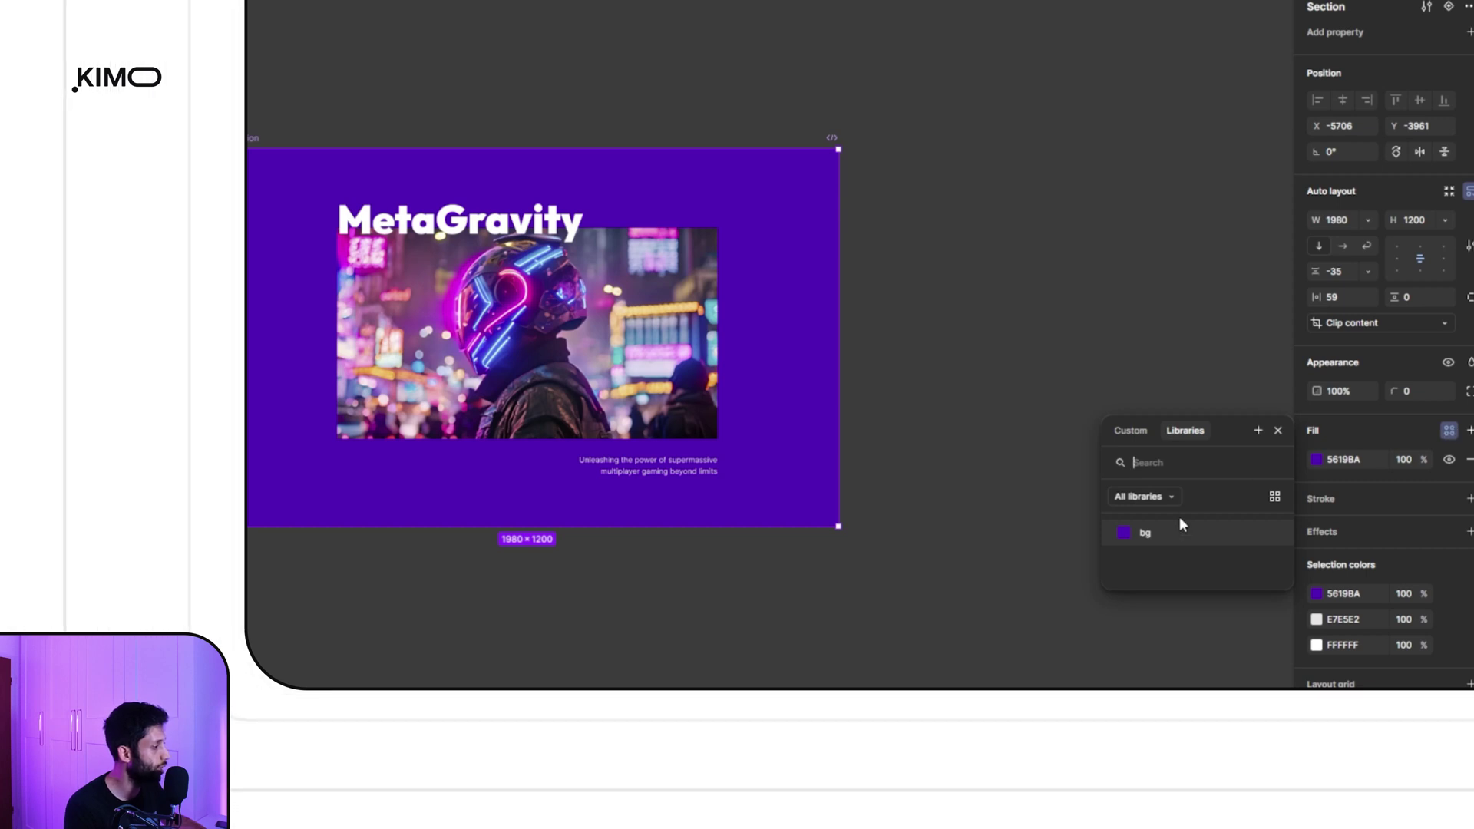
{"action": "left_click", "coordinate": [1141, 536]}
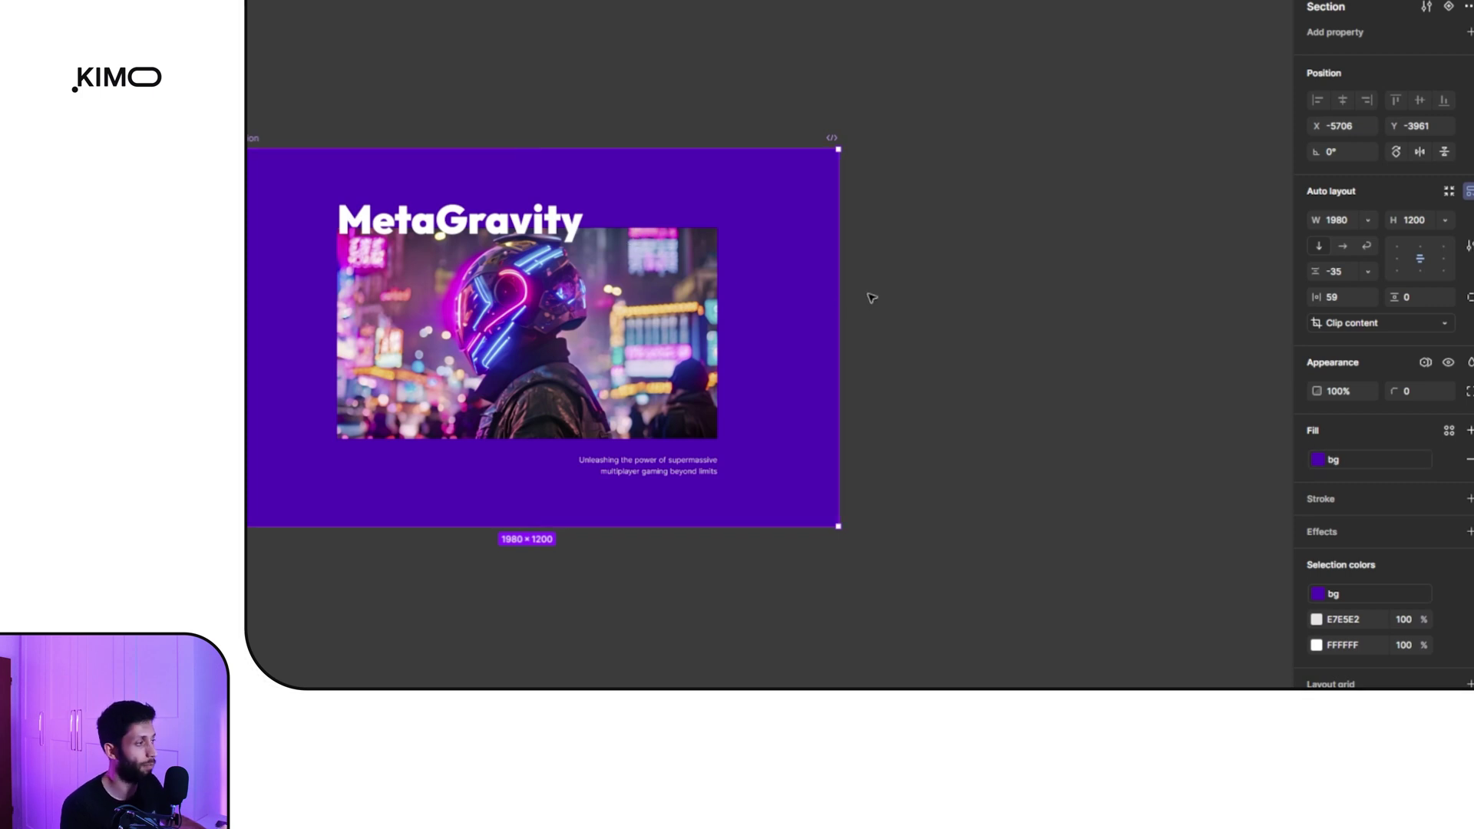
Bind the MetaGravity heading to the Headline variable and the description below the video to the text variable
{"action": "left_click", "coordinate": [404, 223]}
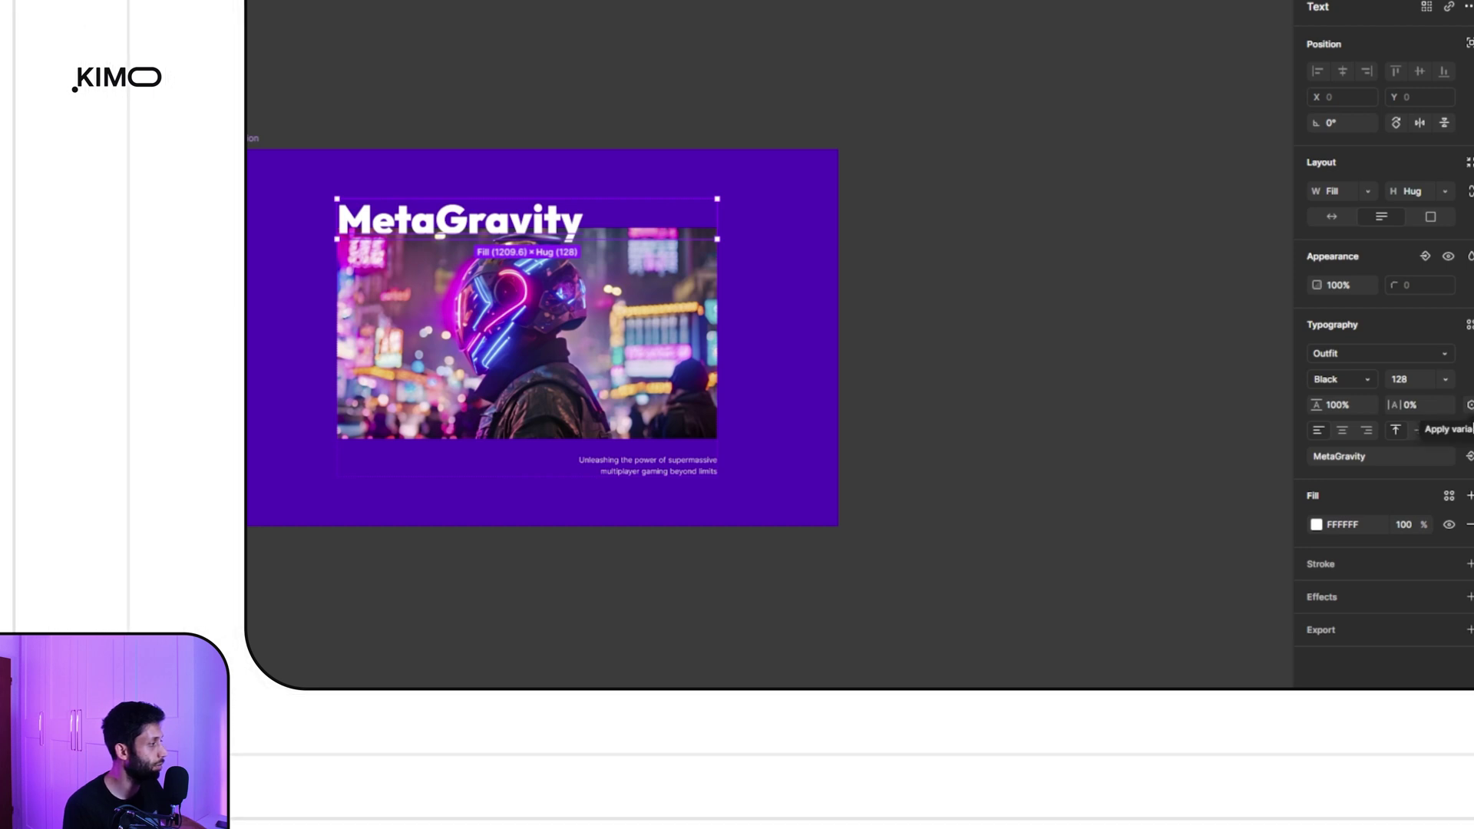
{"action": "left_click", "coordinate": [1470, 406]}
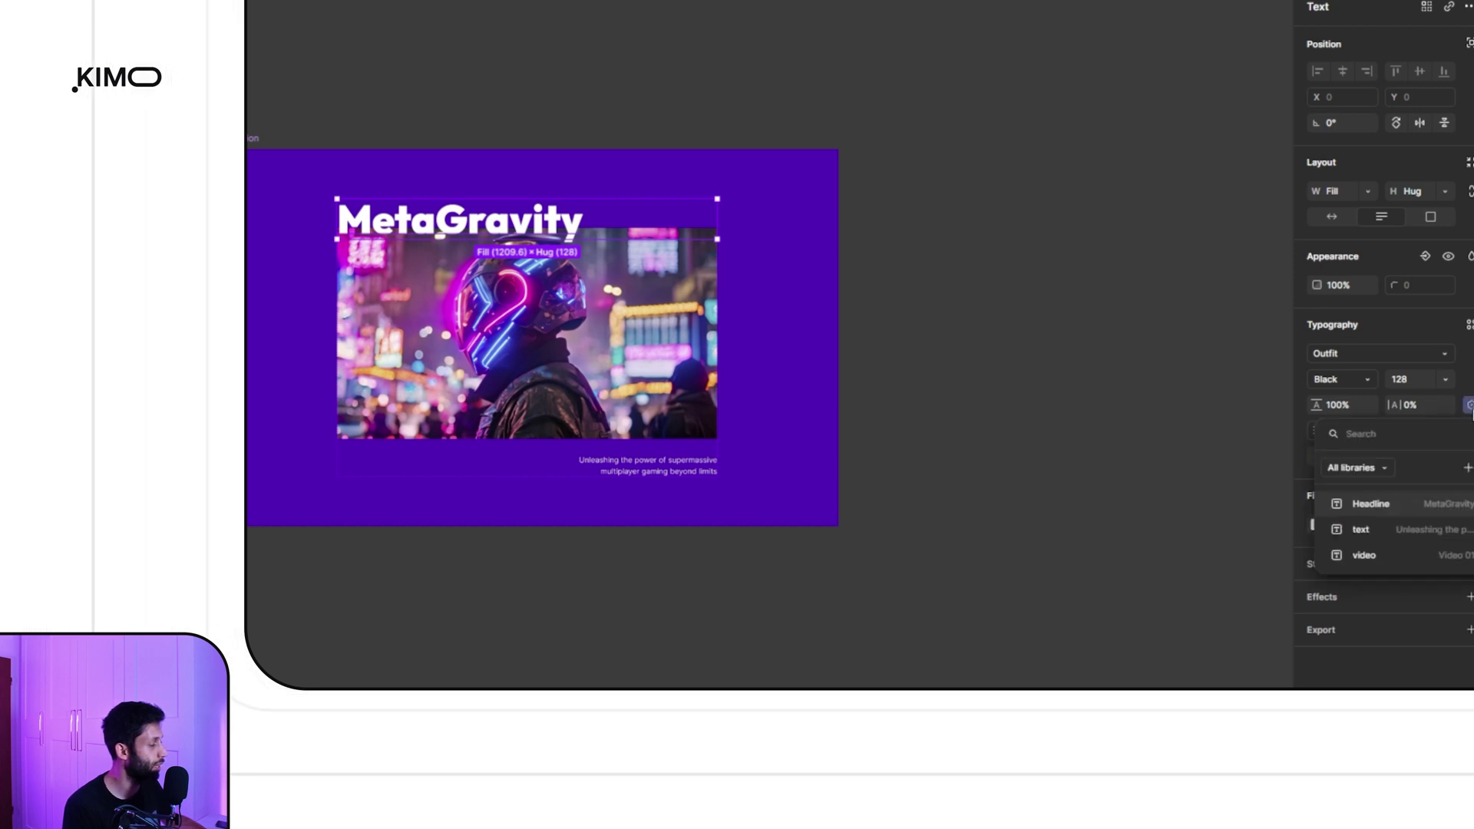
{"action": "left_click", "coordinate": [1371, 504]}
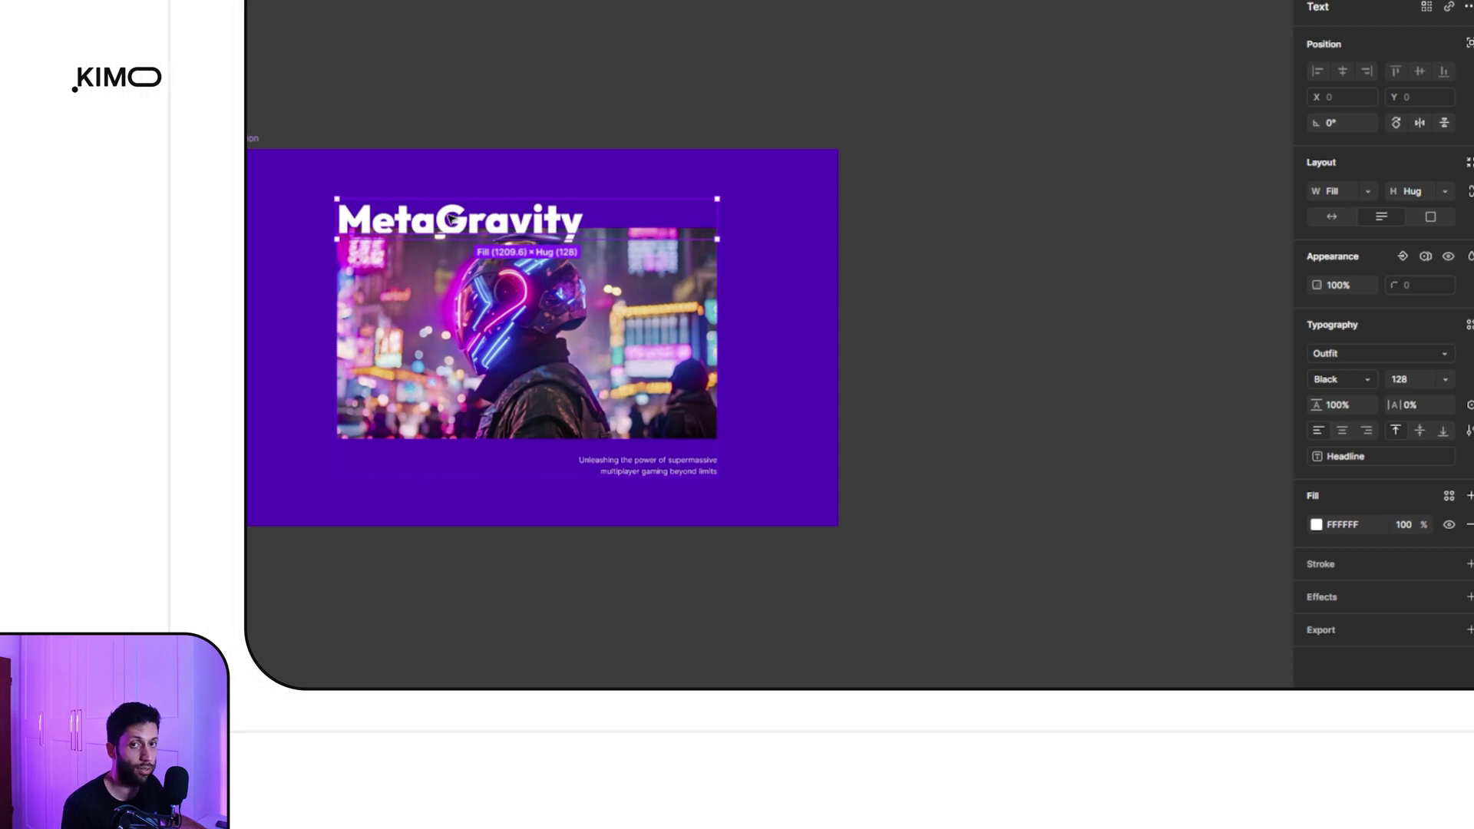
{"action": "left_click", "coordinate": [634, 471]}
{"action": "left_click", "coordinate": [1469, 404]}
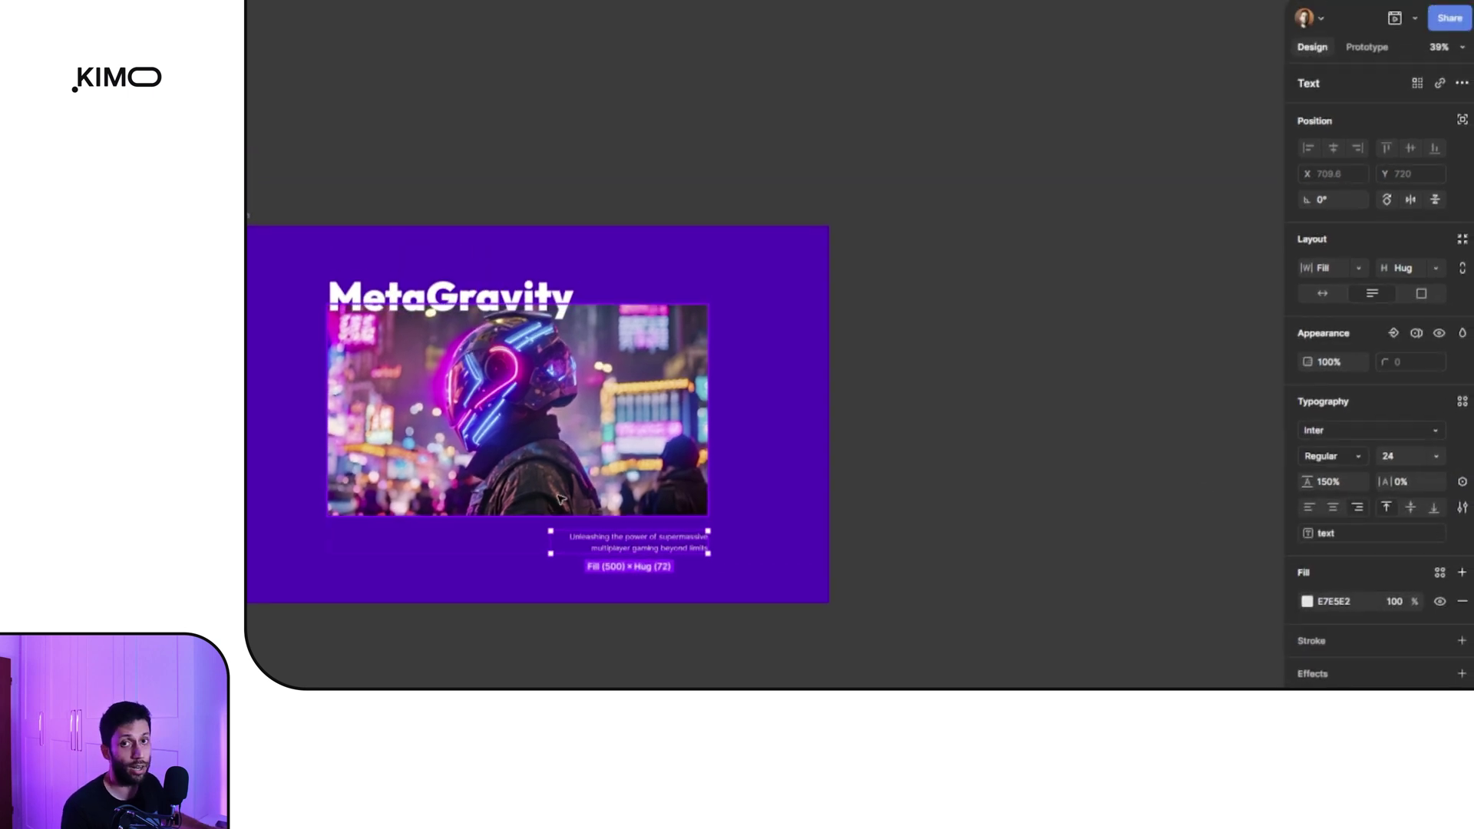
Try the Video 03 and Video 02 variants on the Section component's video, and return it to Video 01
{"action": "left_click", "coordinate": [466, 448]}
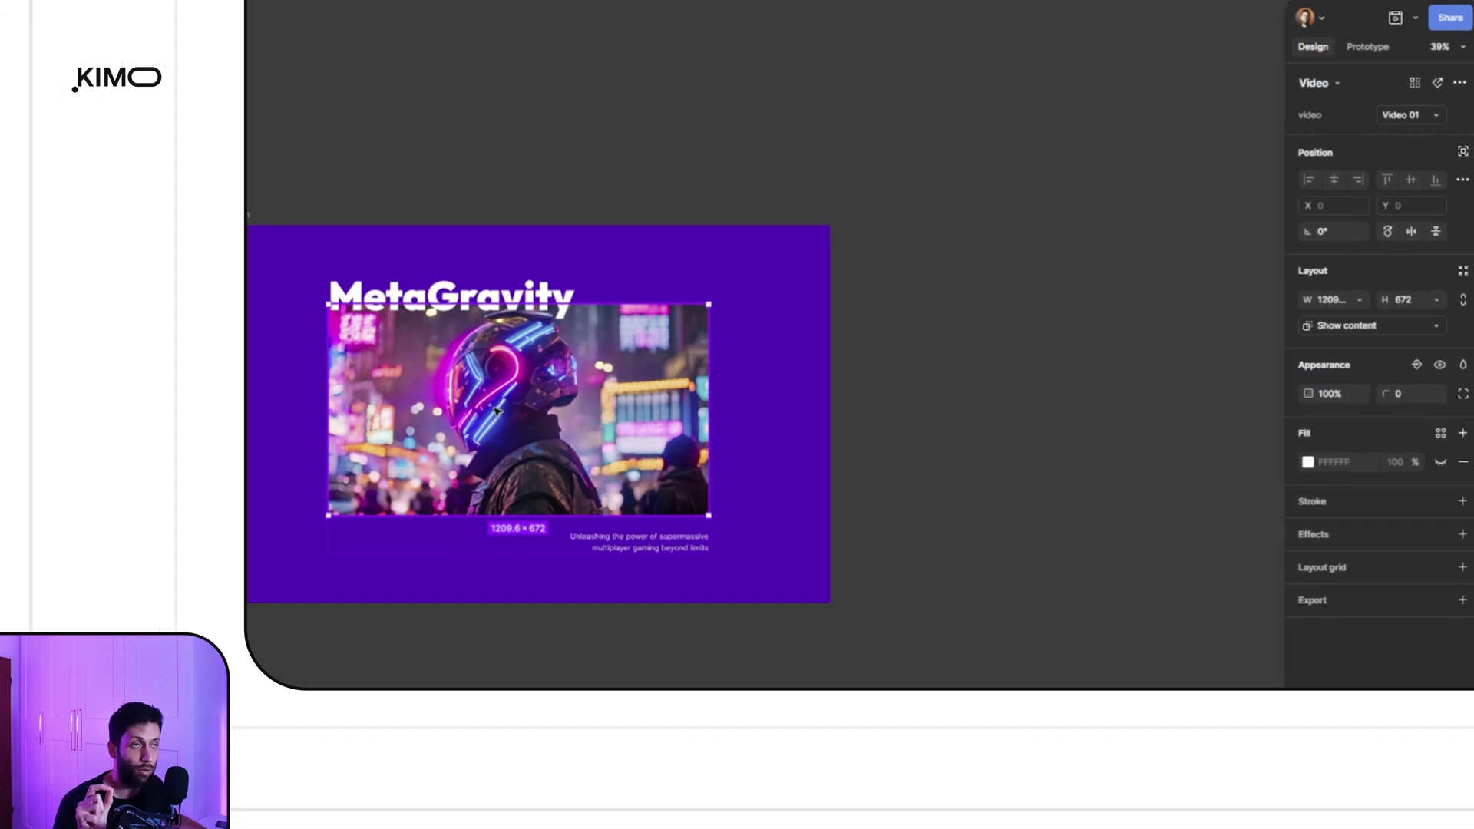
{"action": "left_click", "coordinate": [1402, 115]}
{"action": "left_click", "coordinate": [1393, 149]}
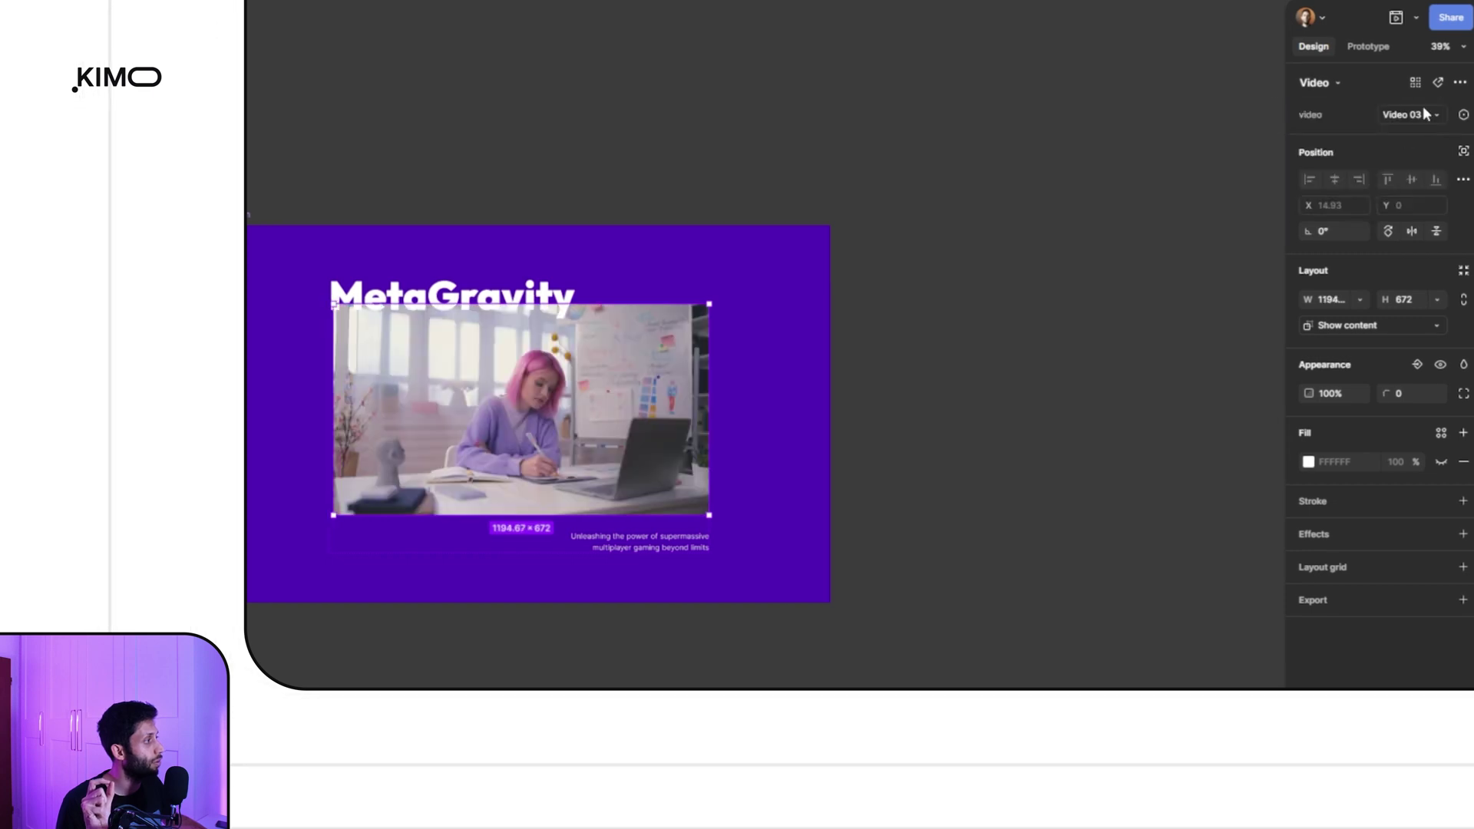
{"action": "left_click", "coordinate": [1417, 114]}
{"action": "left_click", "coordinate": [1386, 94]}
{"action": "left_click", "coordinate": [1408, 105]}
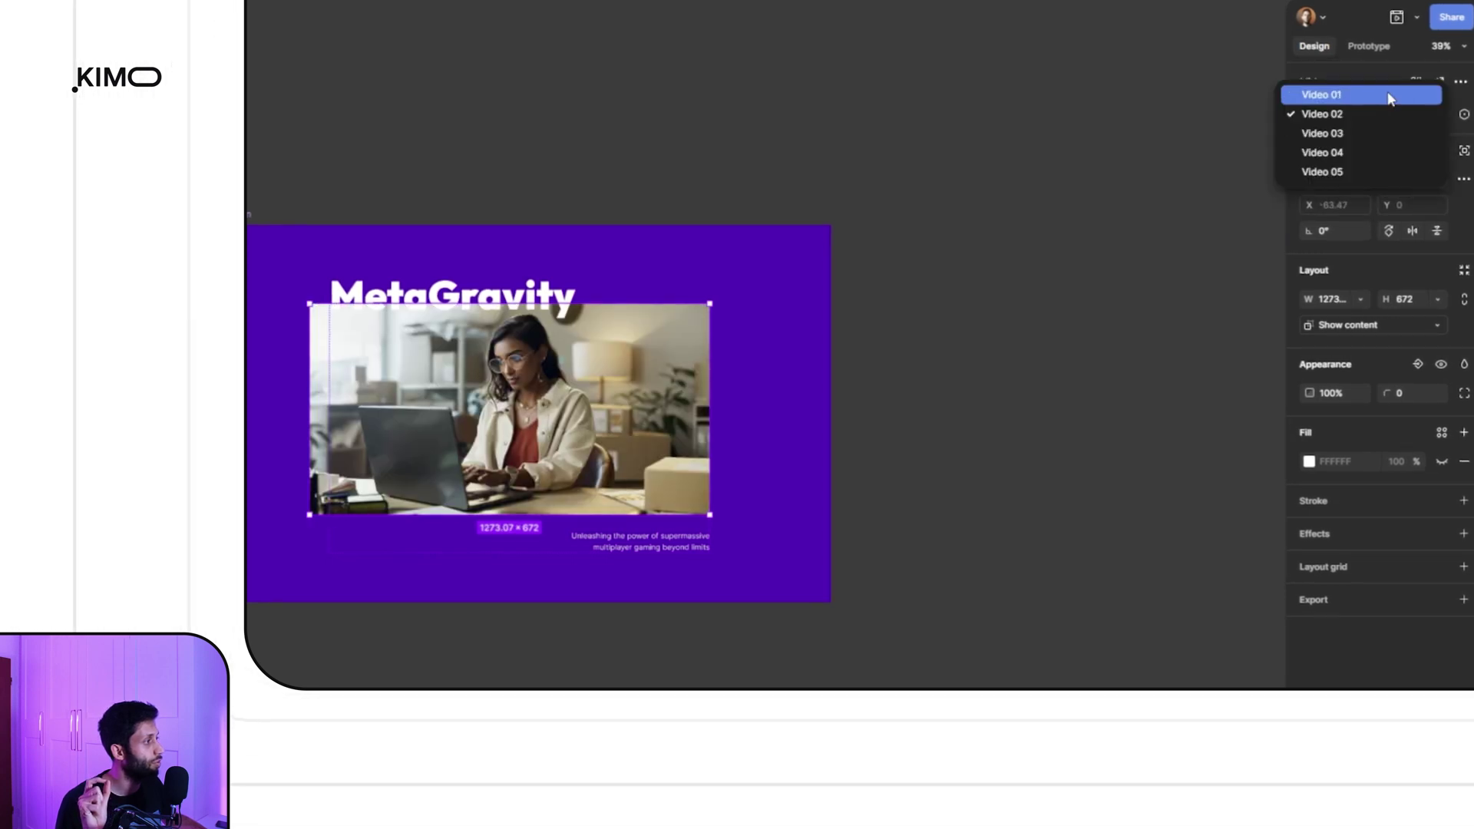
{"action": "left_click", "coordinate": [1390, 95]}
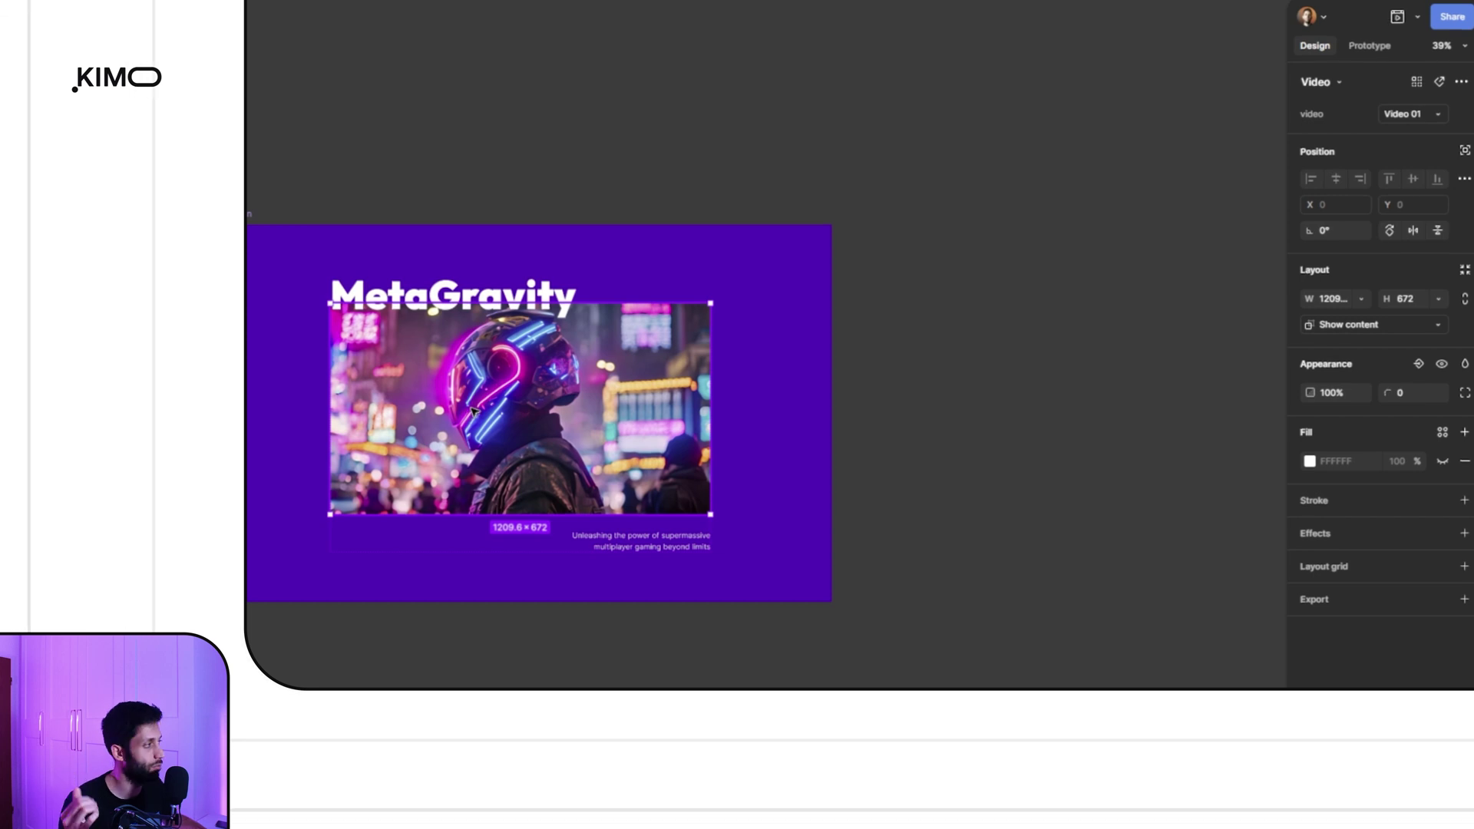
Bind the Video instance's variant property to the video variable and deselect the instance
{"action": "left_click", "coordinate": [1465, 114]}
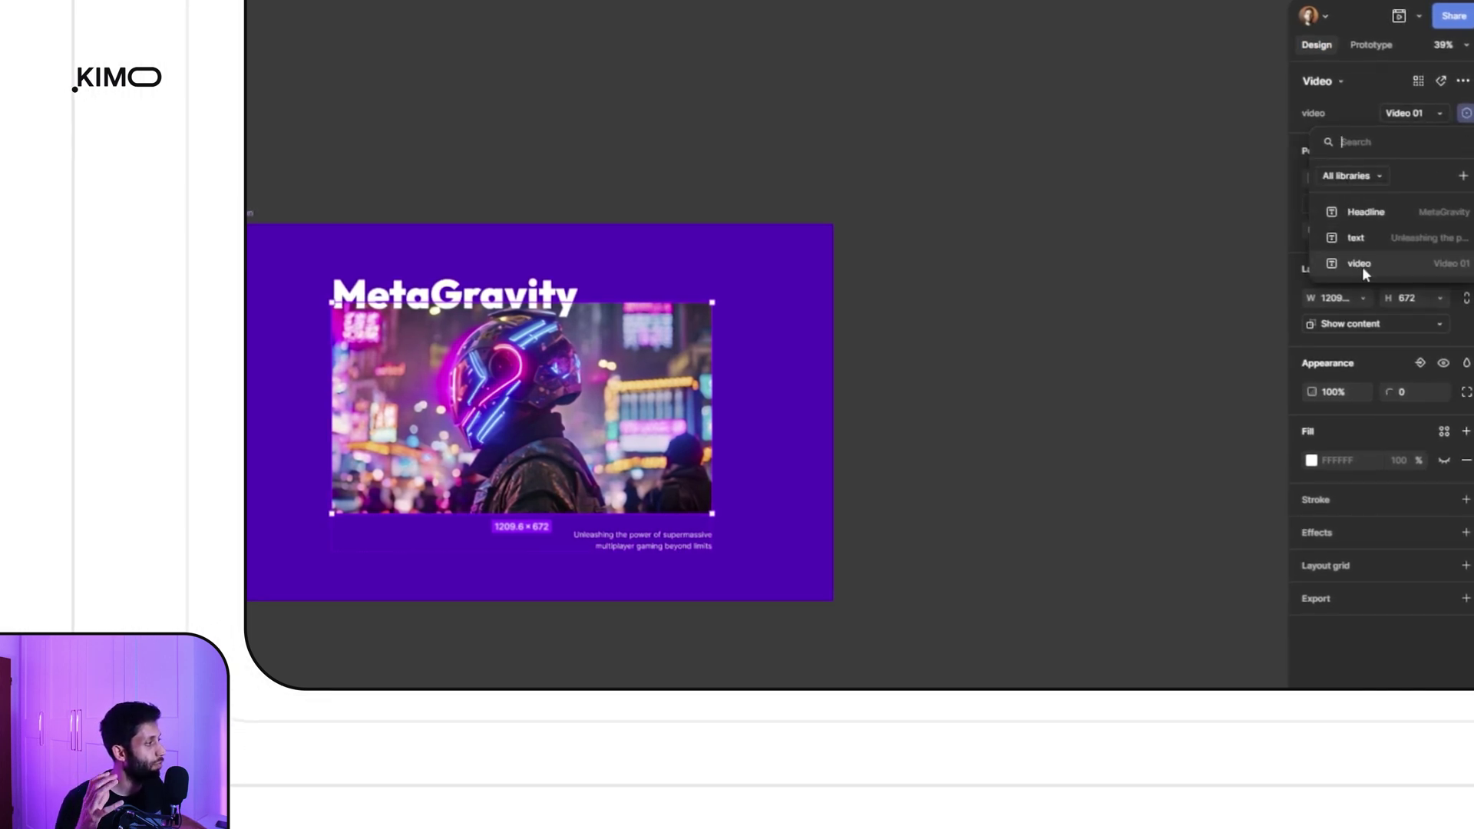
{"action": "left_click", "coordinate": [1075, 250]}
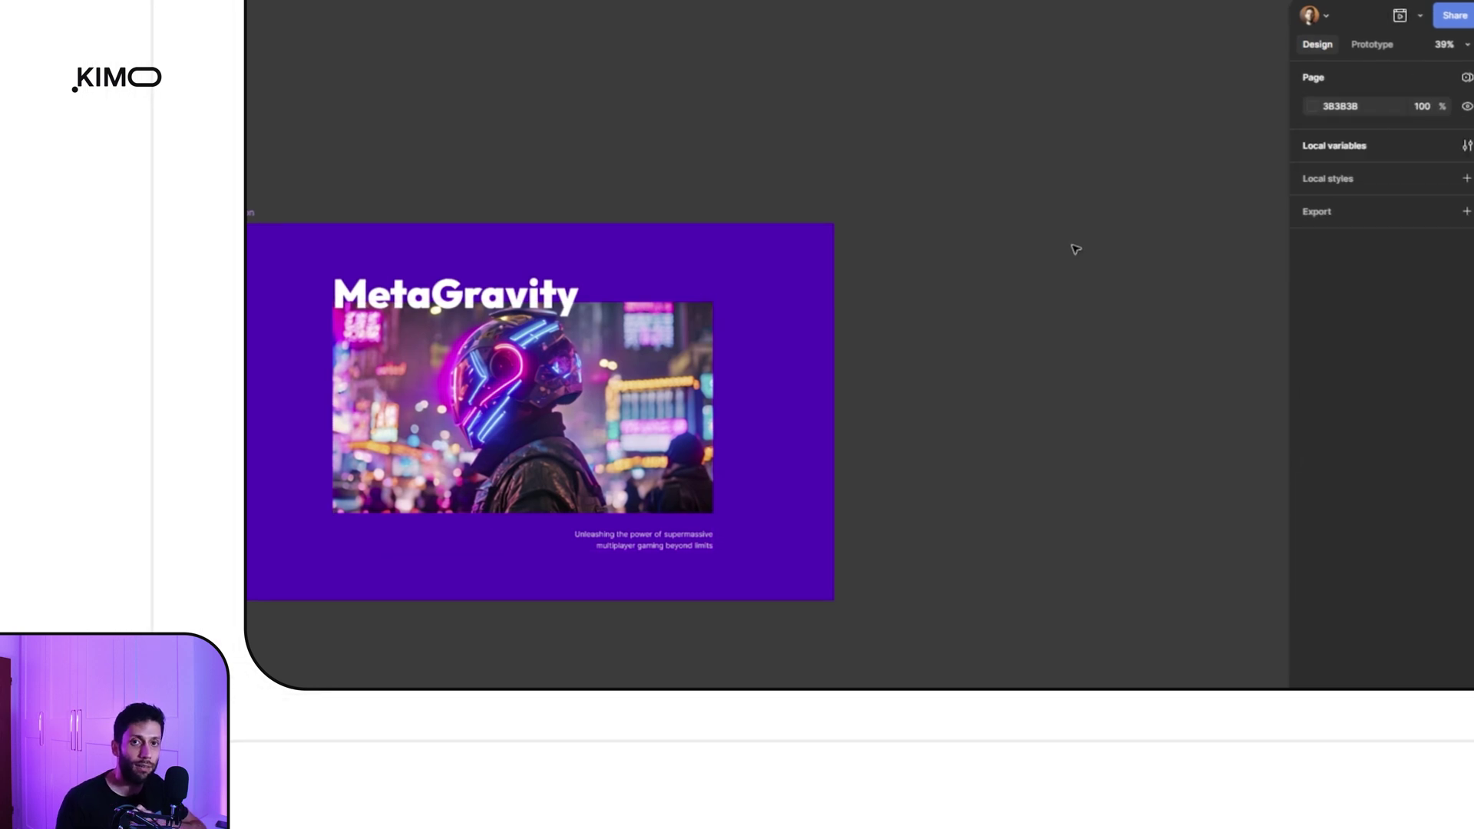
Try the Section 2, Section 3 and Section 4 modes of the Content collection on the Section component, and set it to Section 1
{"action": "scroll", "coordinate": [889, 386], "scroll_direction": "down", "scroll_amount": 5}
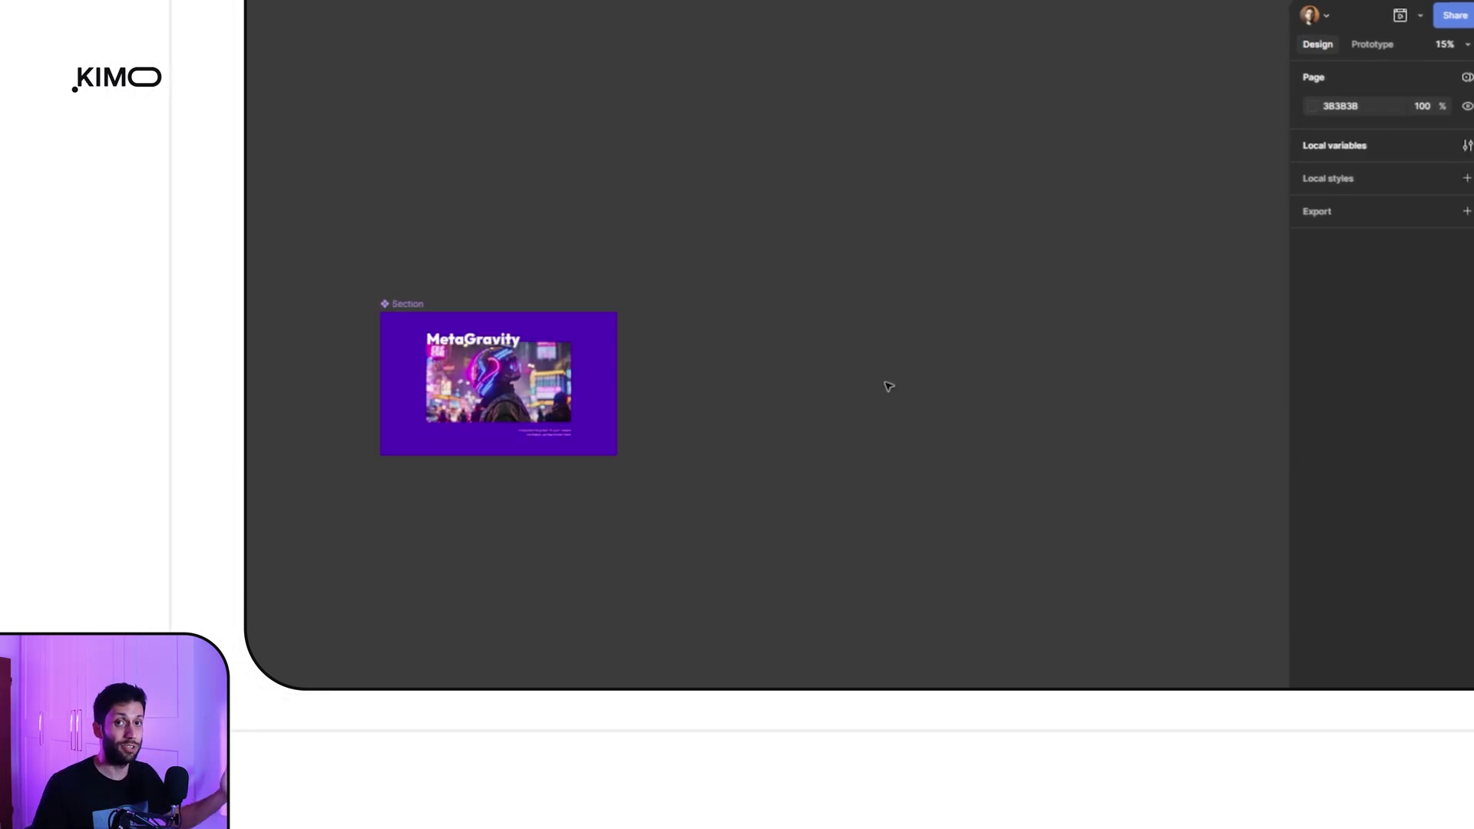
{"action": "left_click", "coordinate": [421, 307]}
{"action": "scroll", "coordinate": [404, 328], "scroll_direction": "up", "scroll_amount": 3}
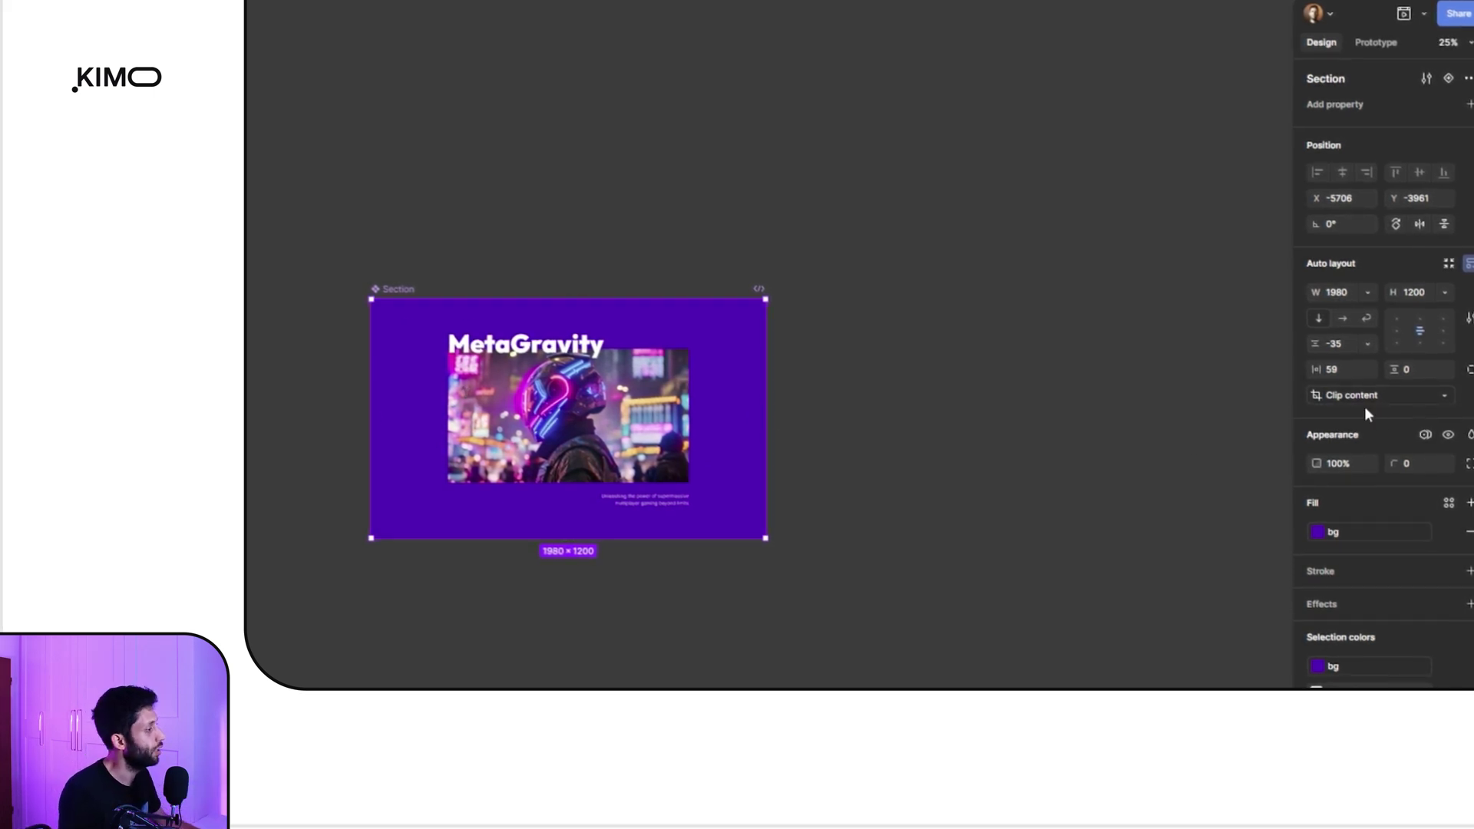
{"action": "left_click", "coordinate": [1427, 435]}
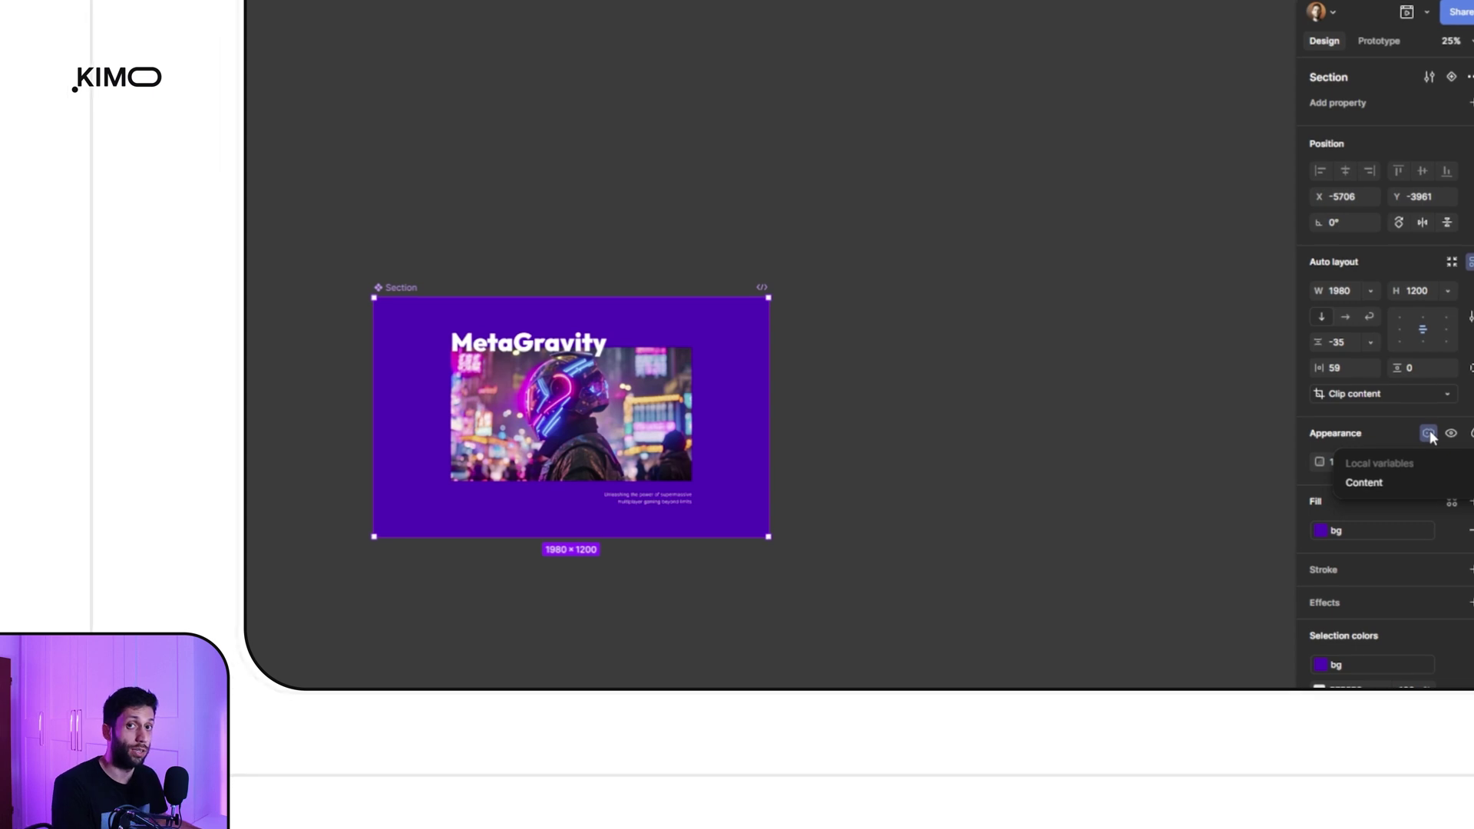
{"action": "mouse_move", "coordinate": [1375, 482]}
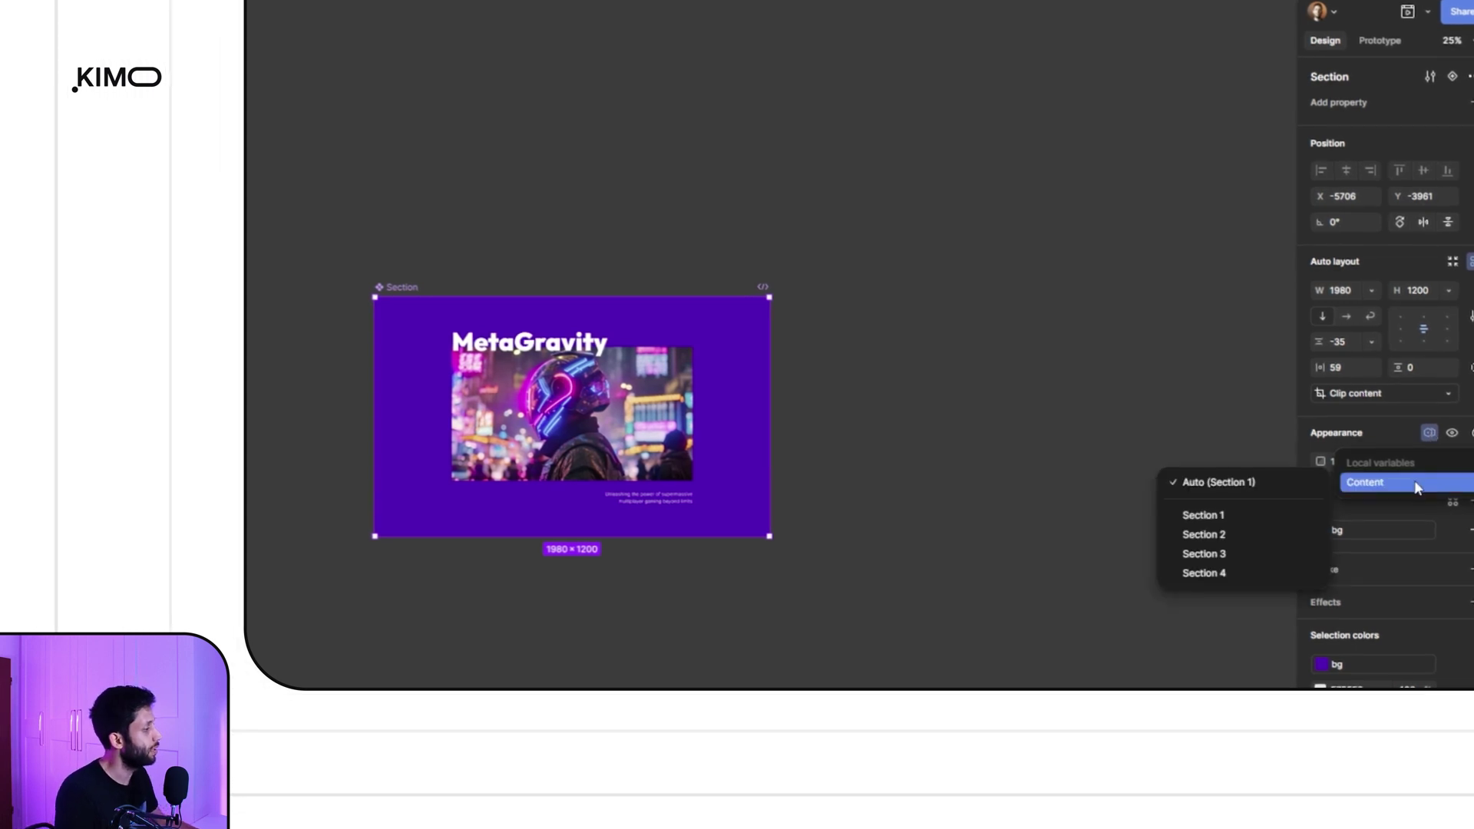
{"action": "left_click", "coordinate": [1227, 542]}
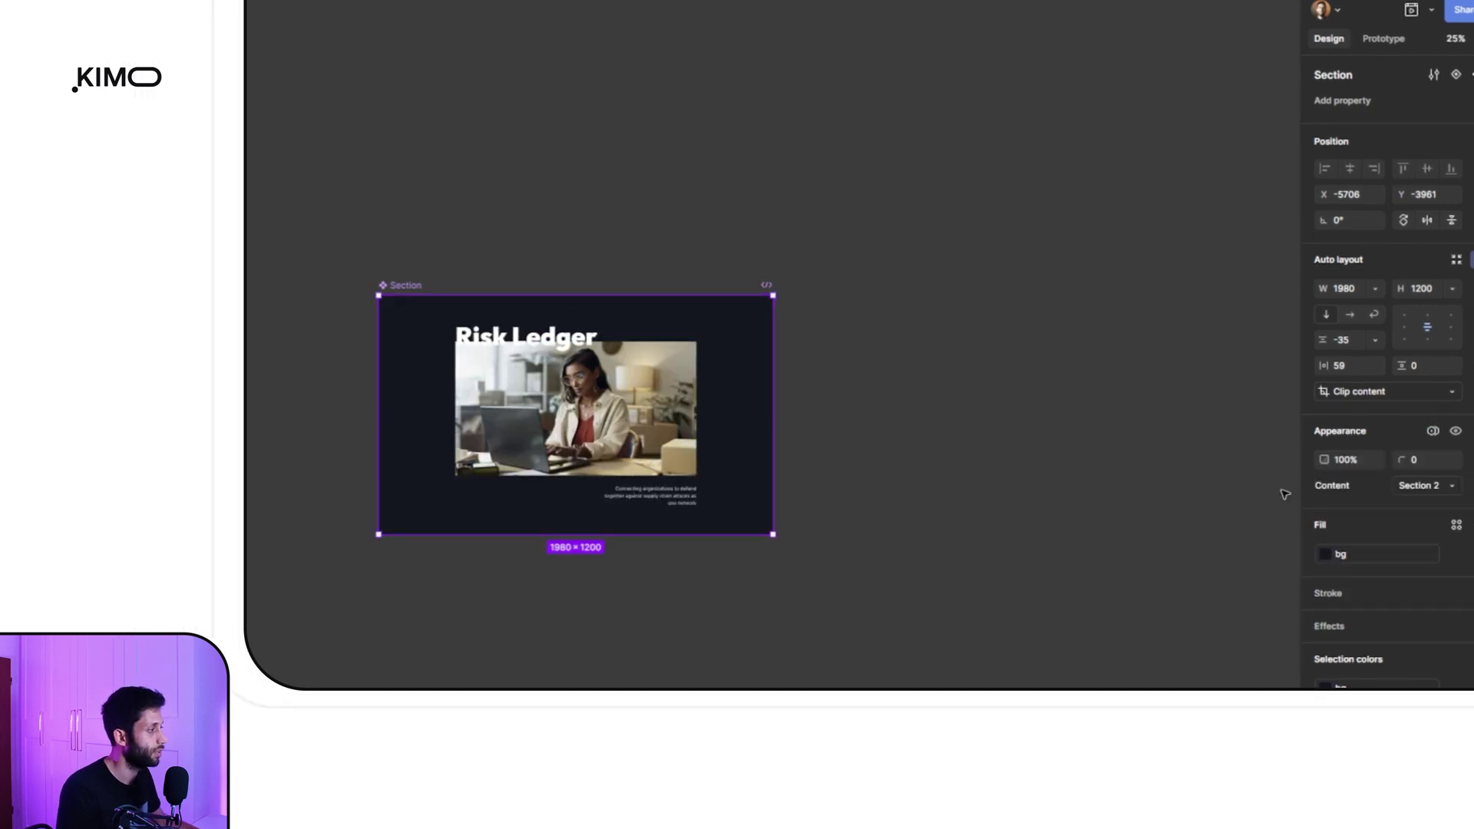
{"action": "left_click", "coordinate": [1450, 491]}
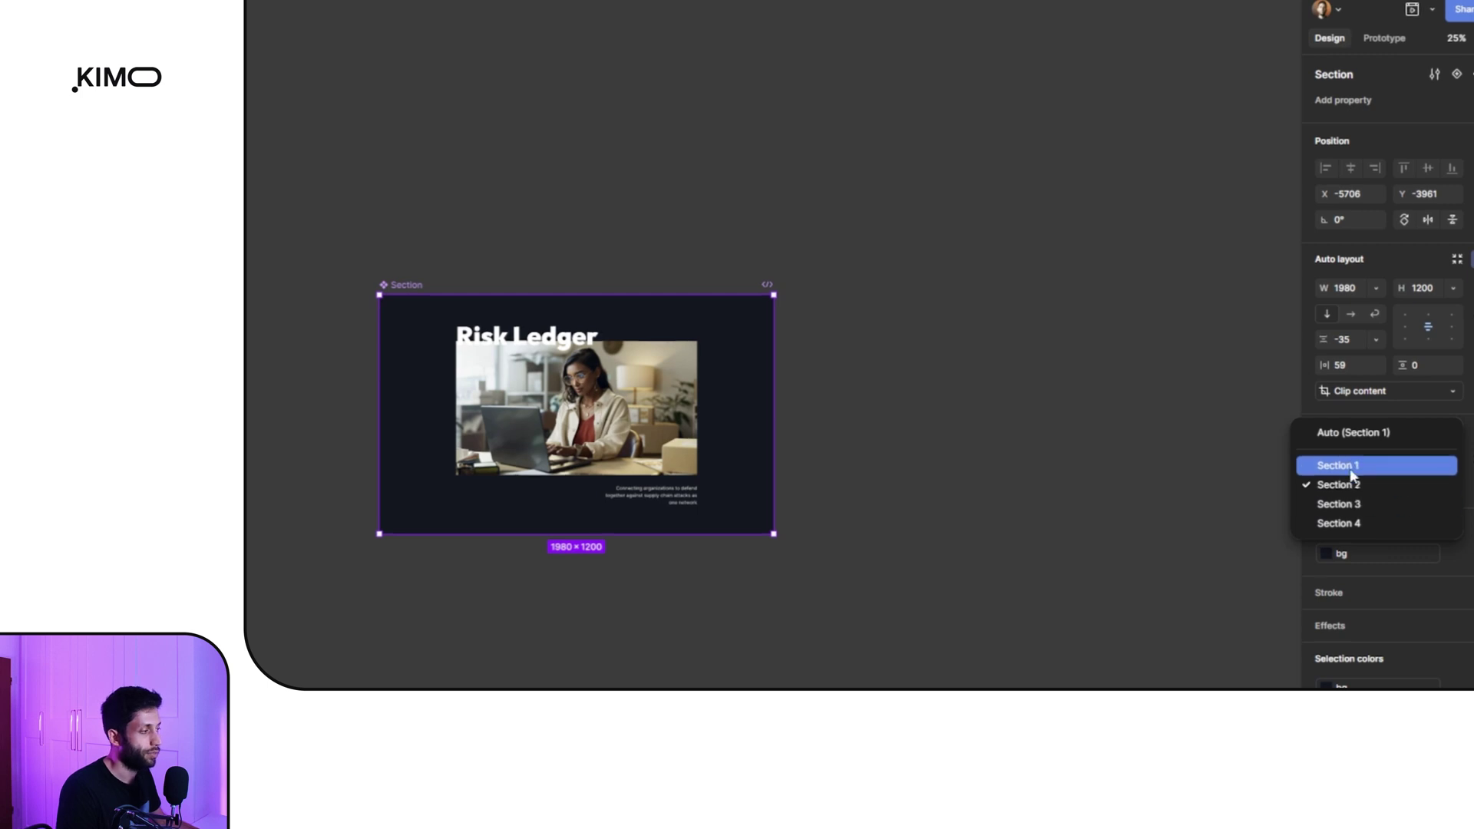
{"action": "left_click", "coordinate": [1353, 503]}
{"action": "left_click", "coordinate": [1397, 504]}
{"action": "left_click", "coordinate": [1421, 490]}
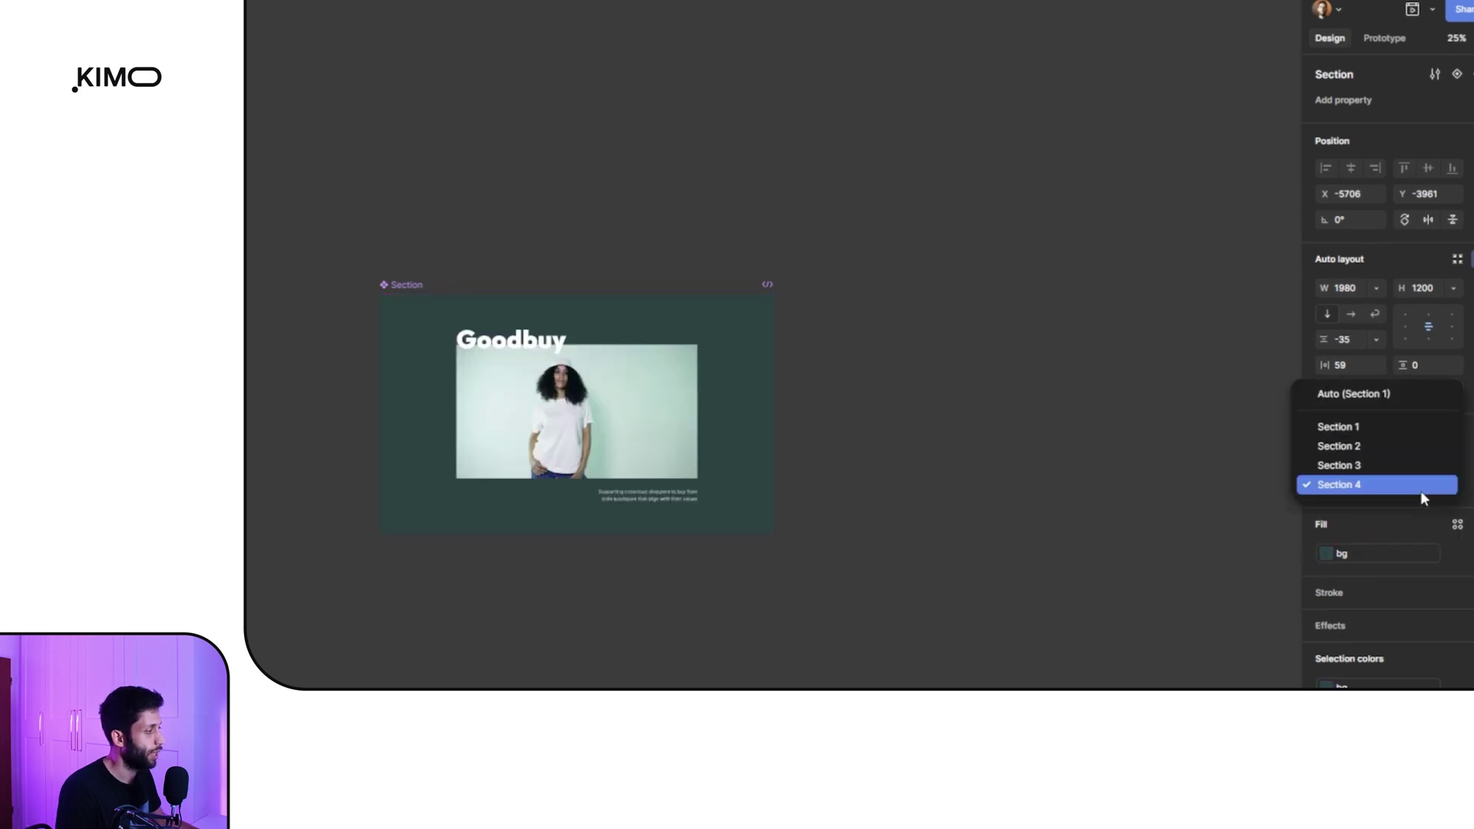
{"action": "left_click", "coordinate": [1354, 426]}
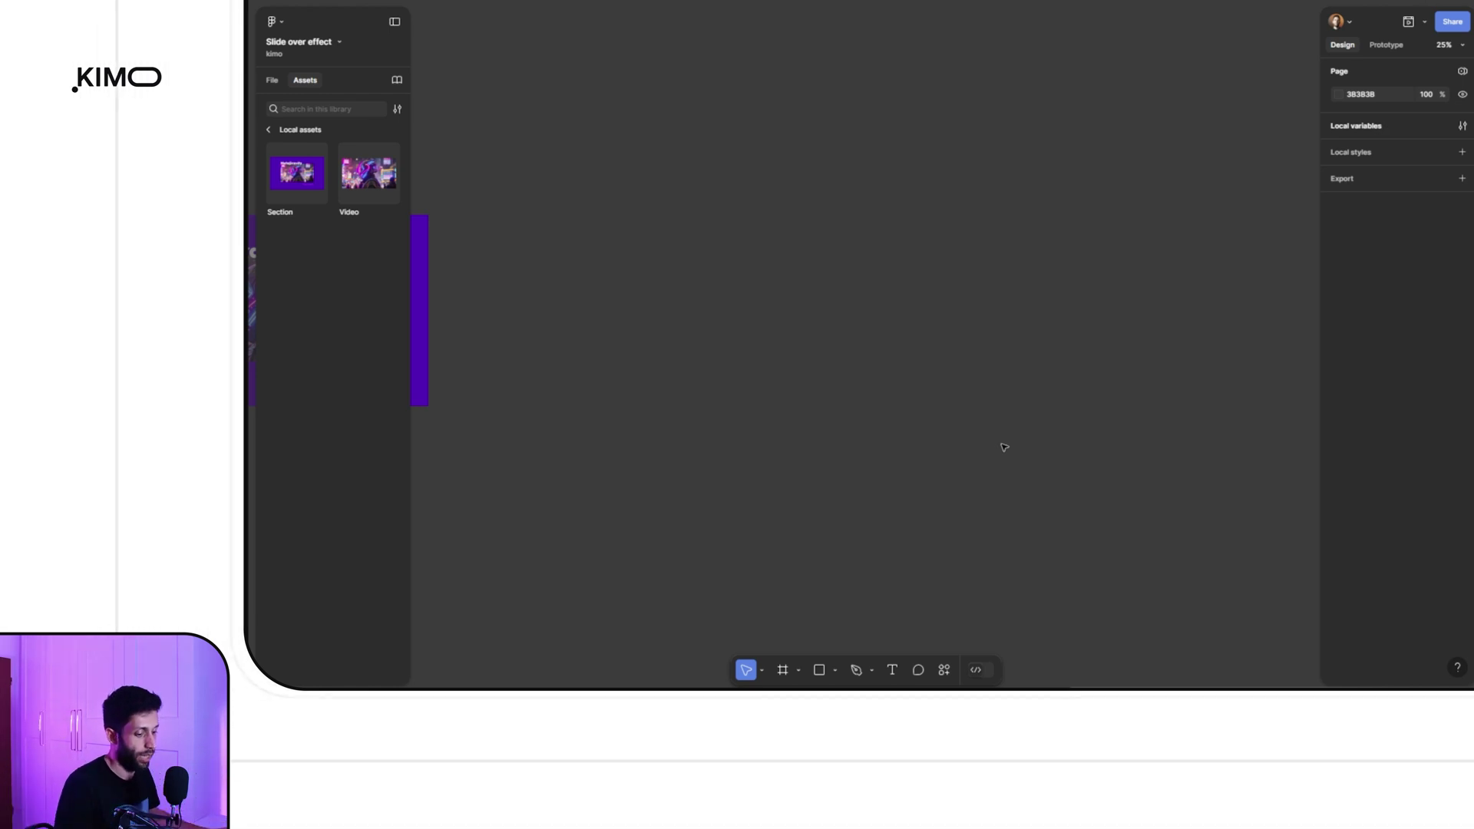
Draw a frame about 3568 × 2119 on the empty canvas beside the Section component and name it Preview
{"action": "left_click", "coordinate": [783, 669]}
{"action": "mouse_move", "coordinate": [642, 126]}
{"action": "left_mouse_down"}
{"action": "mouse_move", "coordinate": [796, 243]}
{"action": "mouse_move", "coordinate": [1211, 464]}
{"action": "left_mouse_up"}
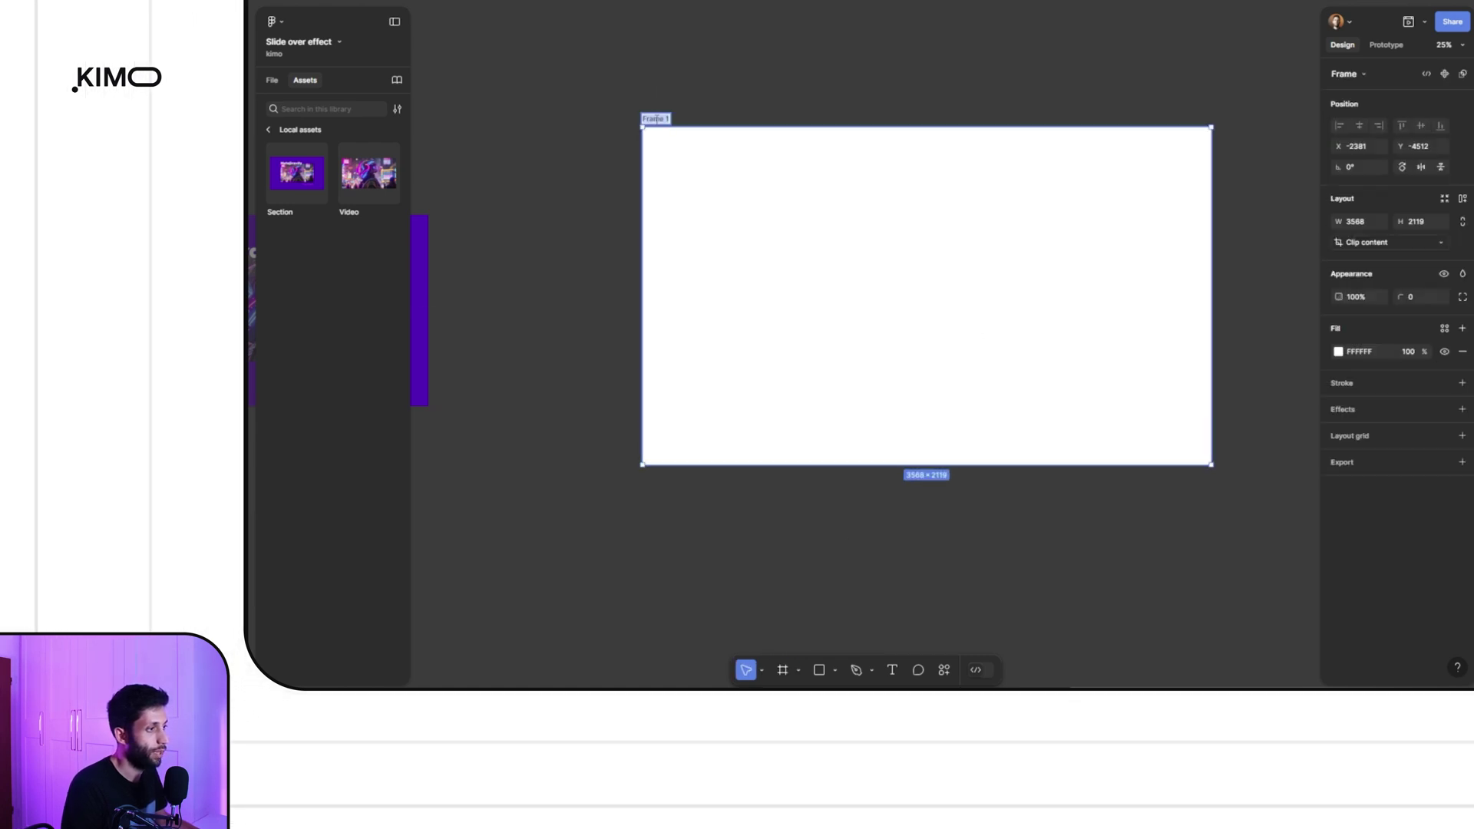
{"action": "type", "text": "Preview"}
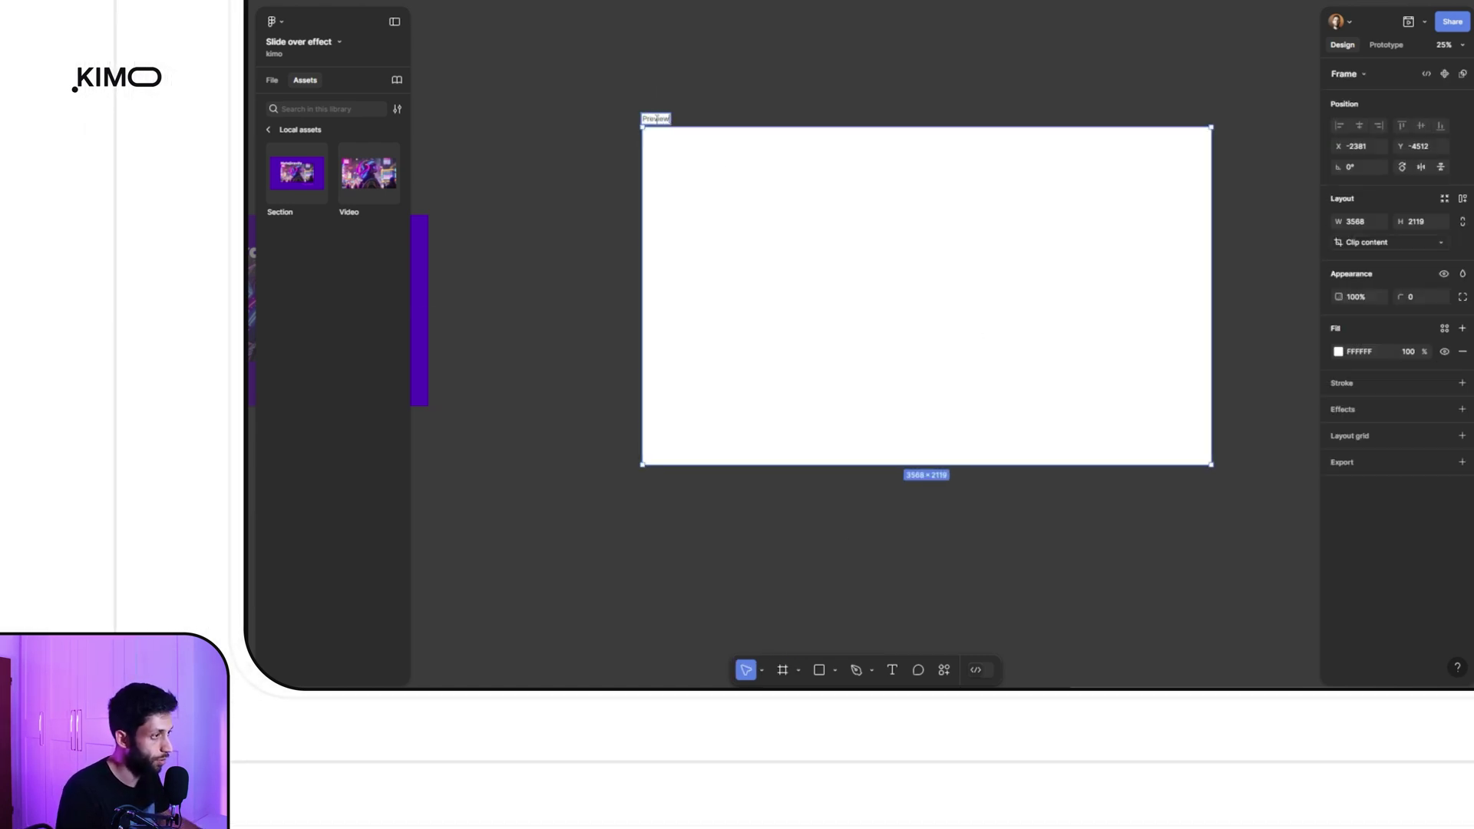
{"action": "key", "text": "Escape"}
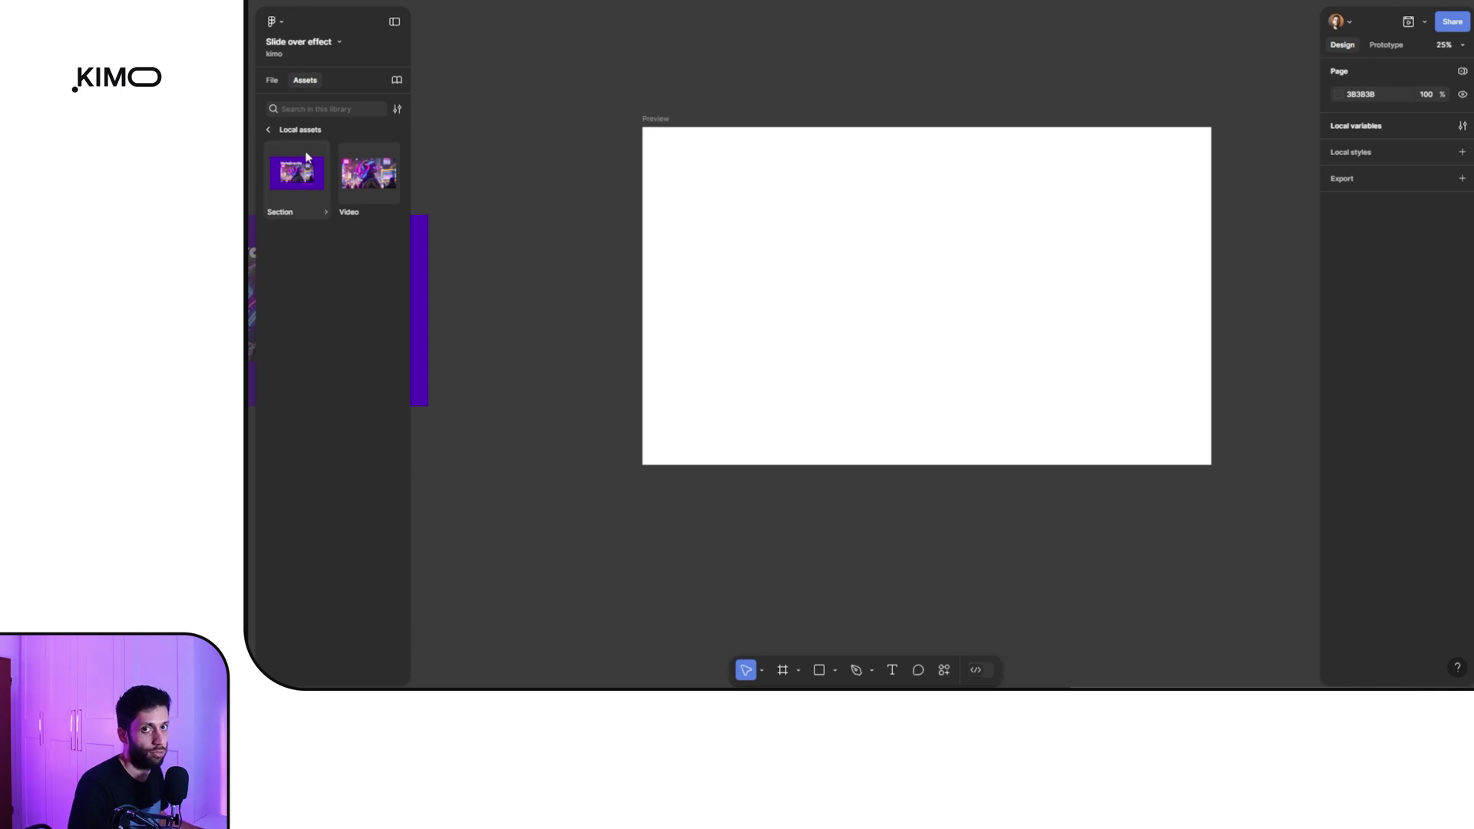
Place a Section instance in the Preview frame and give the frame auto layout with 0 horizontal and vertical padding
{"action": "left_click_drag", "start_coordinate": [306, 158], "coordinate": [911, 229]}
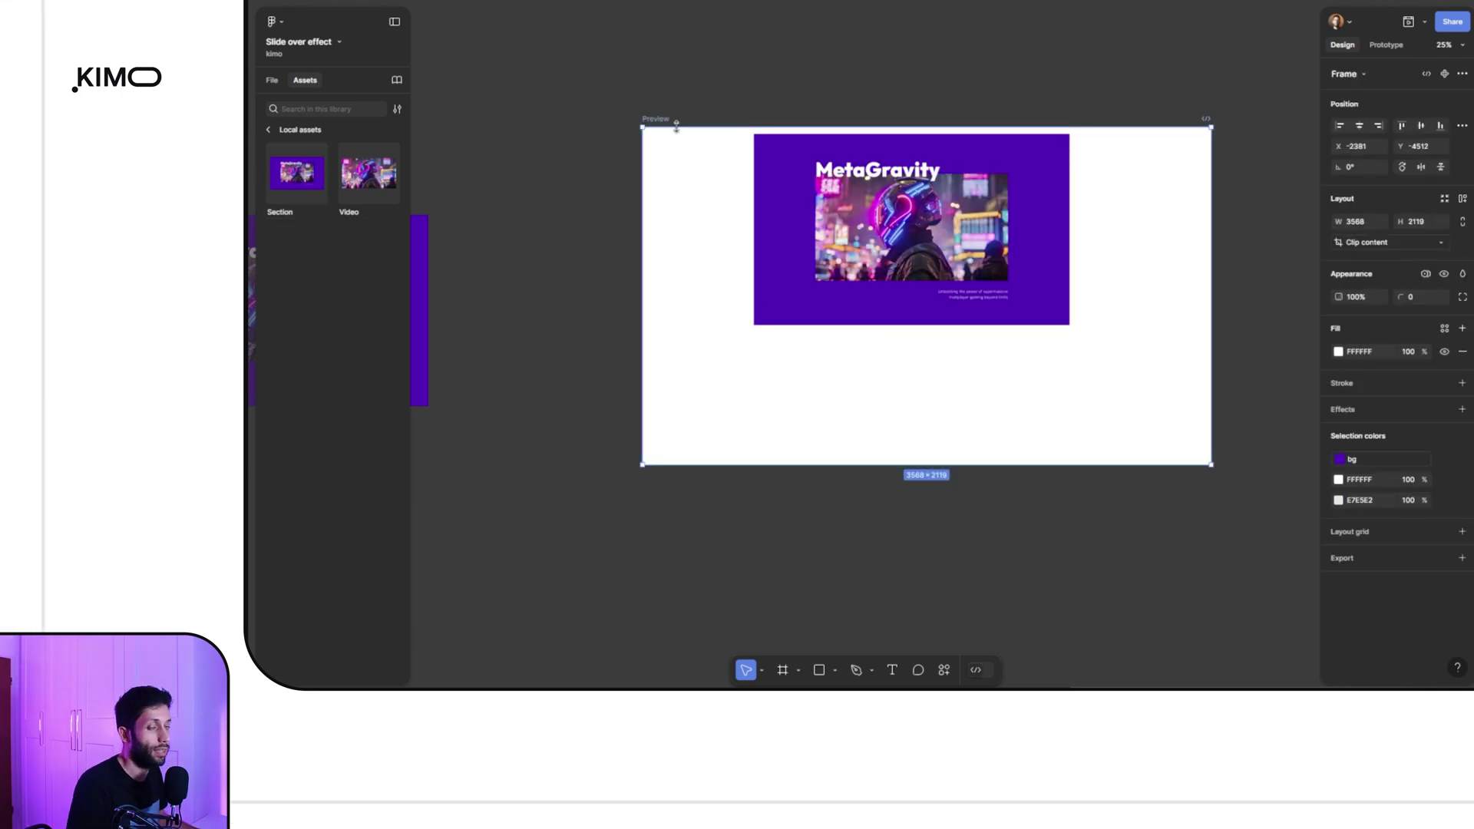
{"action": "left_click", "coordinate": [1463, 199]}
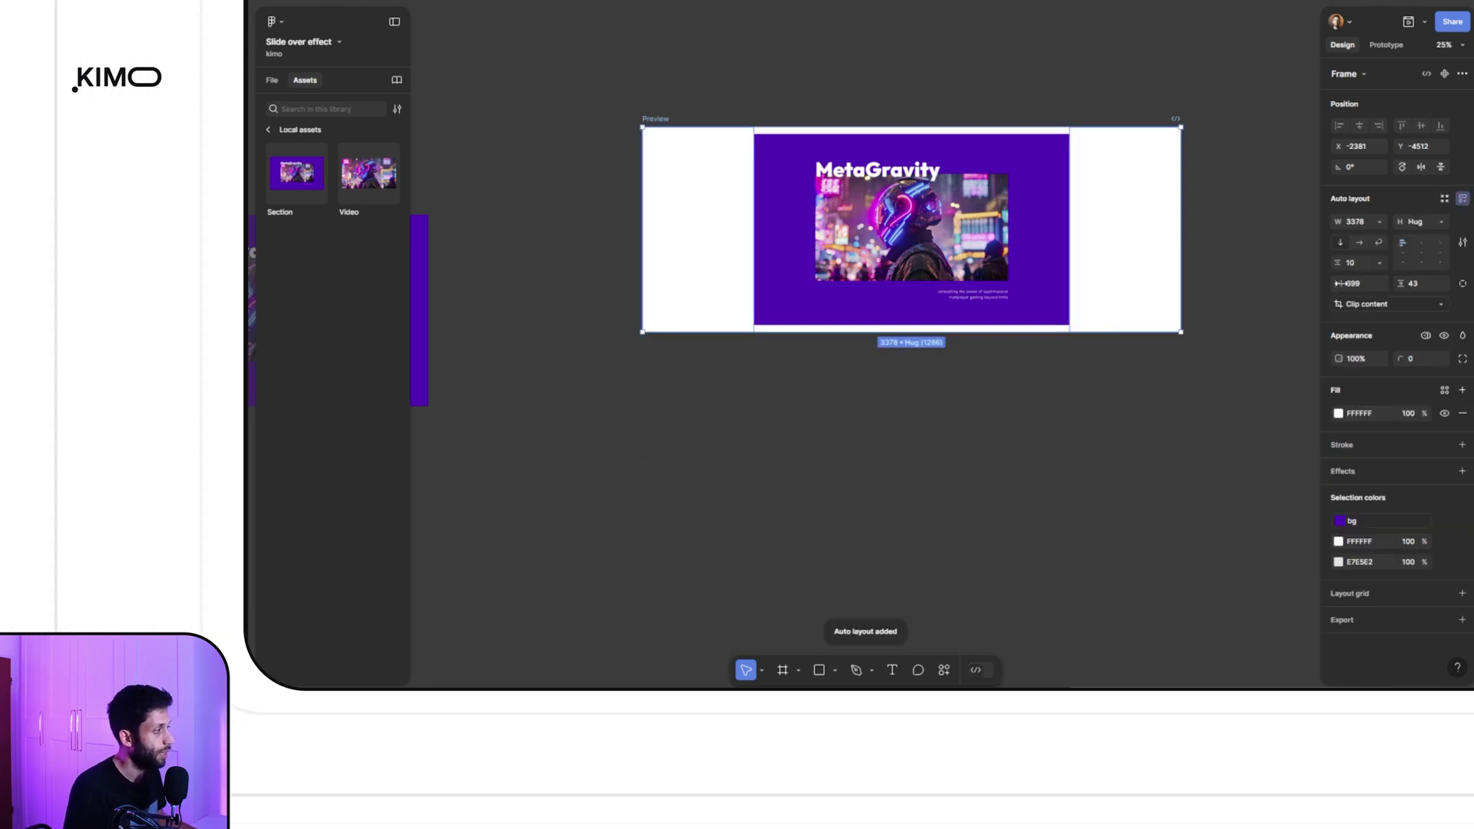
{"action": "left_click_drag", "start_coordinate": [1338, 283], "coordinate": [537, 236]}
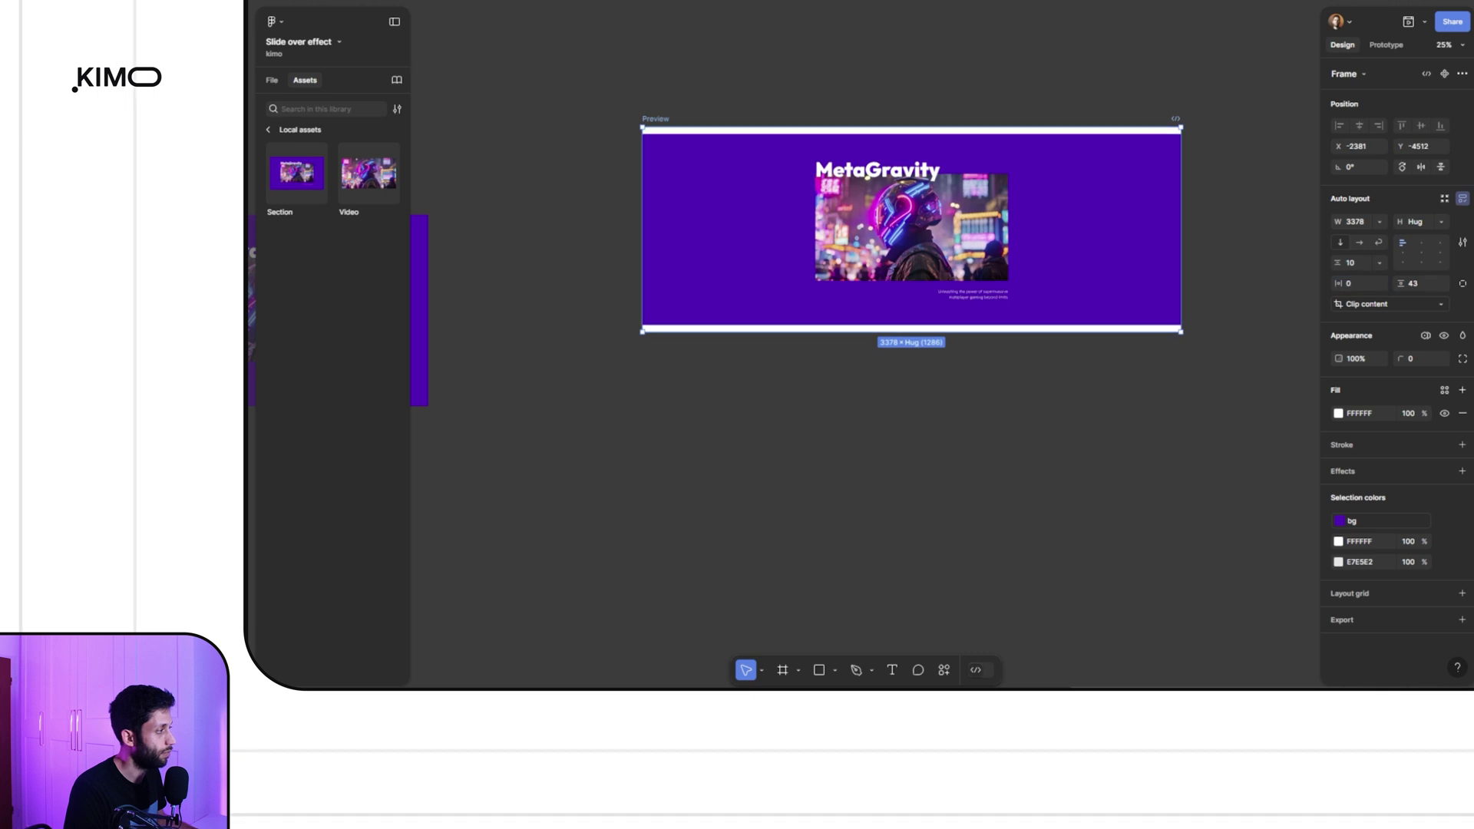
{"action": "left_click_drag", "start_coordinate": [1400, 284], "coordinate": [1351, 284]}
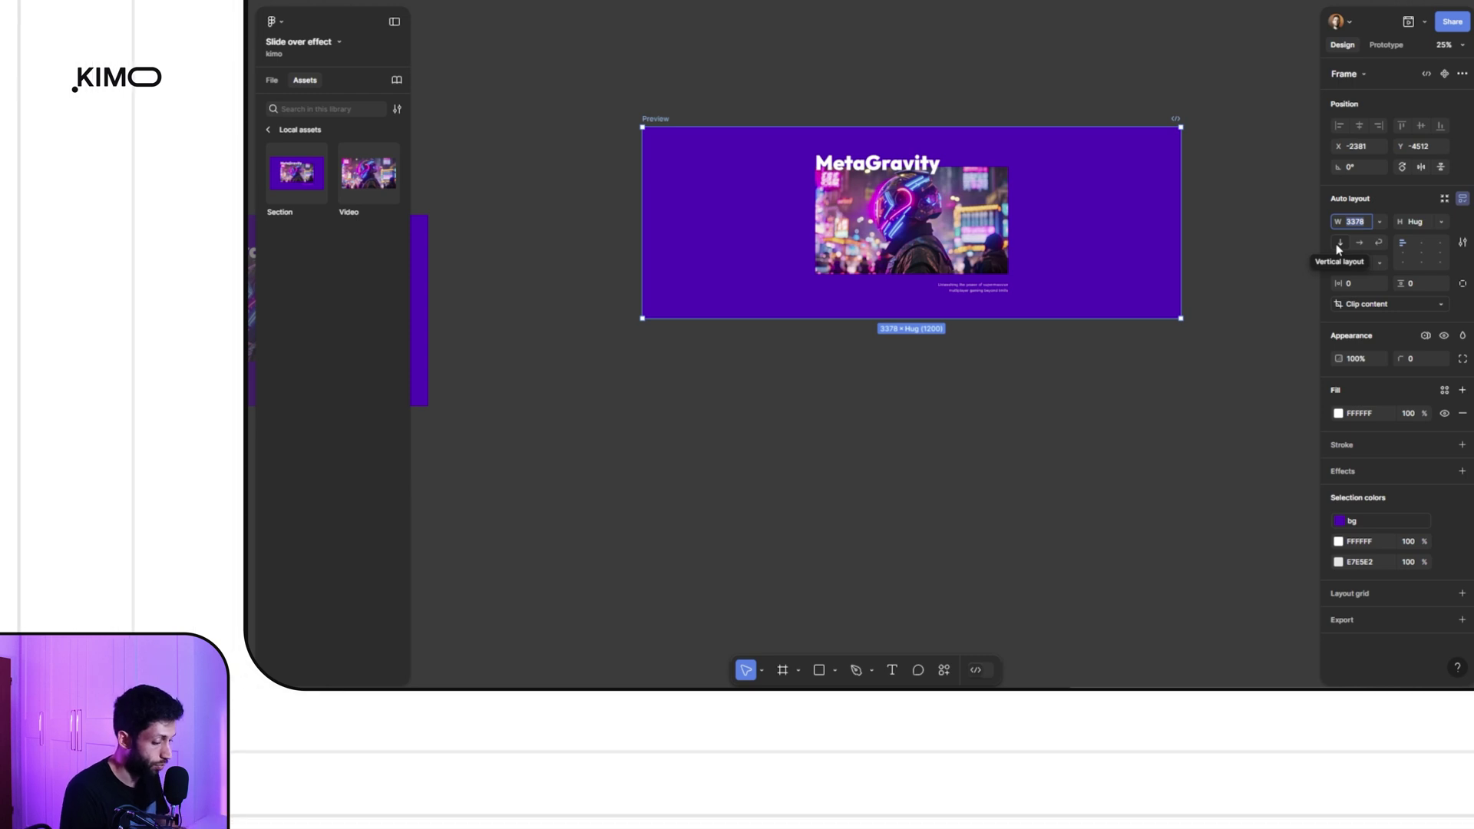
Set the Preview frame's width to 1920 with a vertical layout
{"action": "type", "text": "1920"}
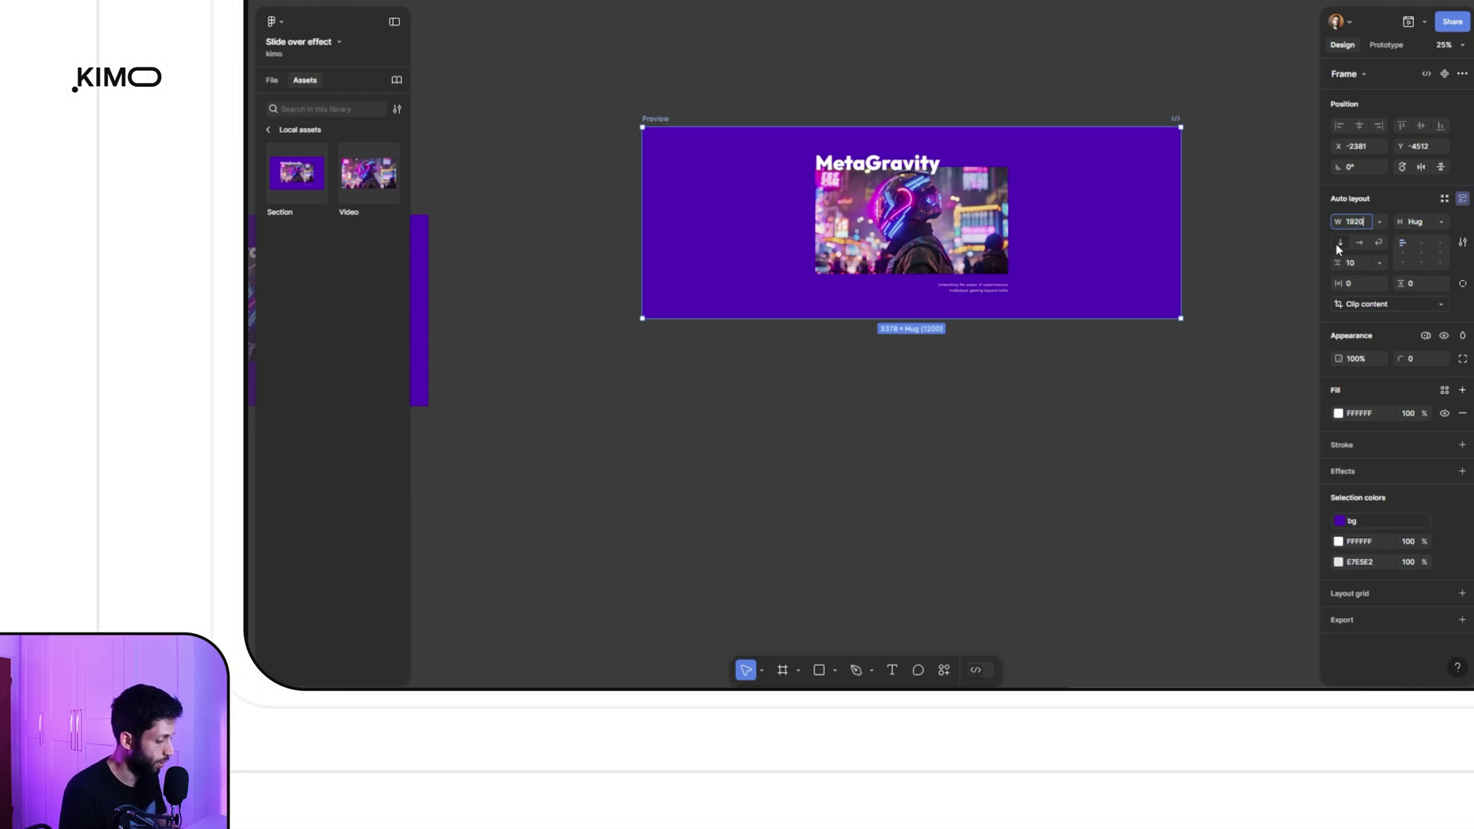
{"action": "key", "text": "Return"}
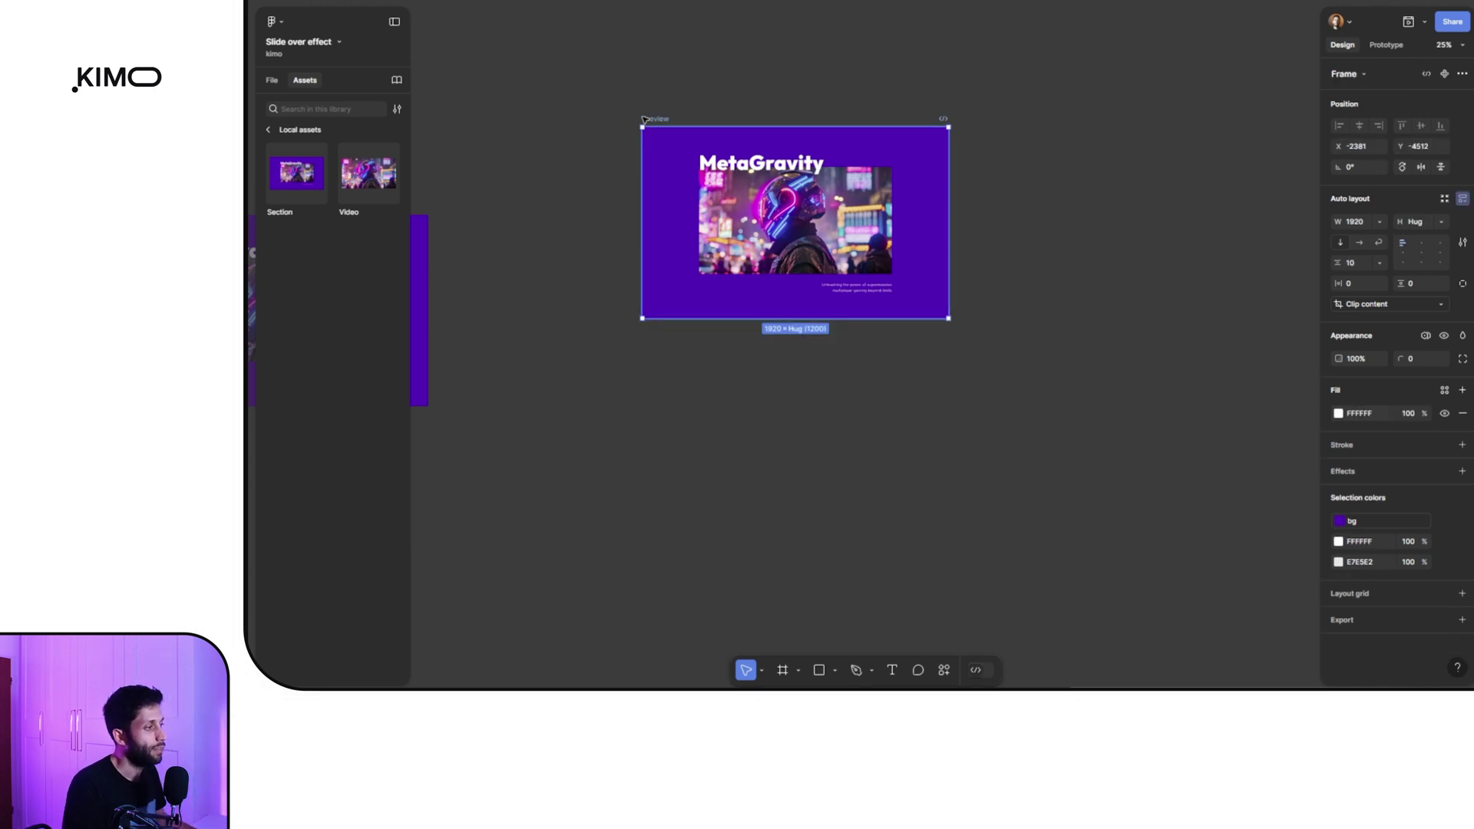
{"action": "left_click", "coordinate": [1342, 242]}
Duplicate the Section instance three times inside the Preview frame
{"action": "left_click", "coordinate": [914, 231]}
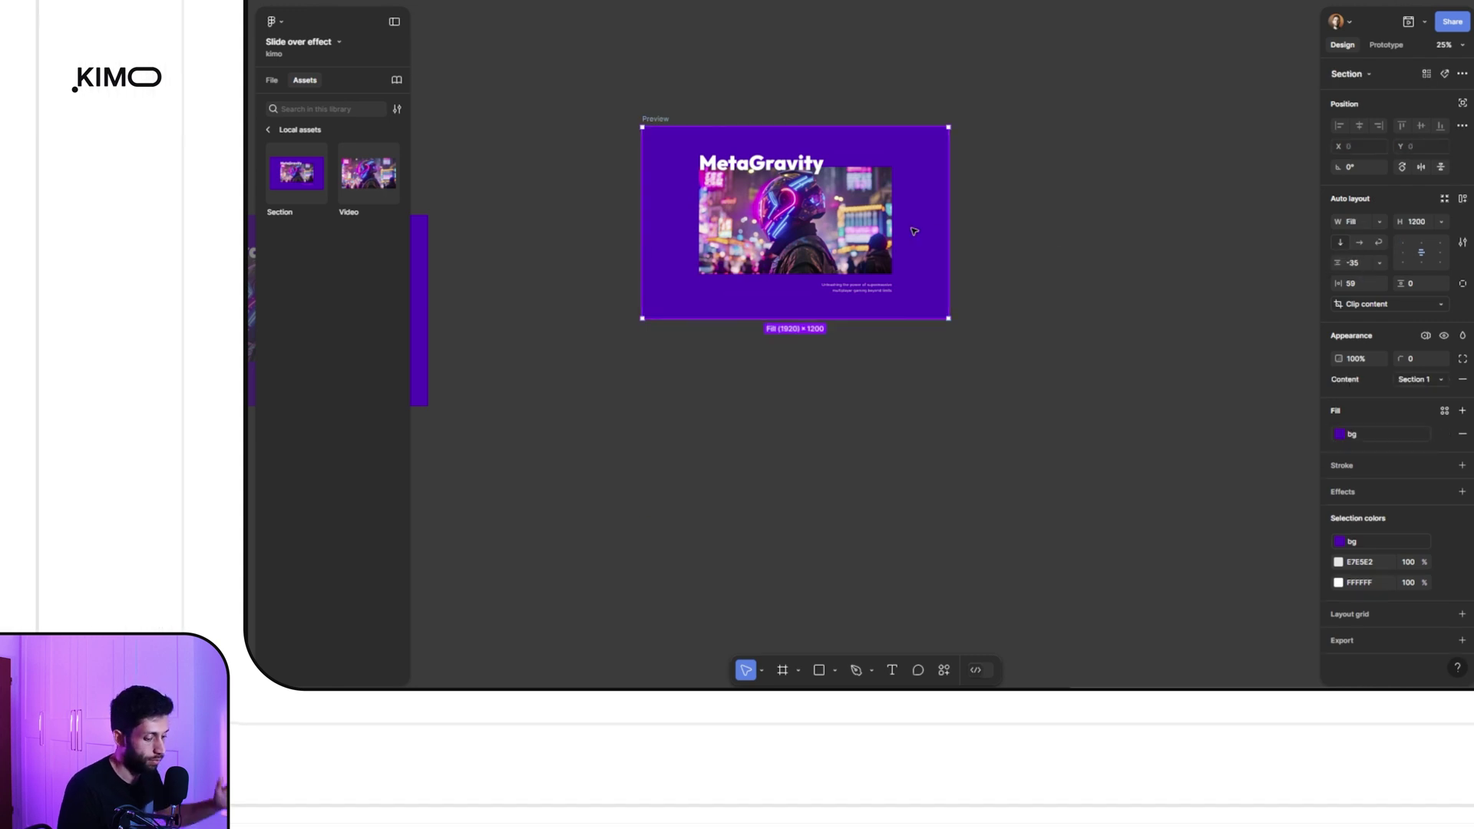
{"action": "key", "text": "ctrl+d"}
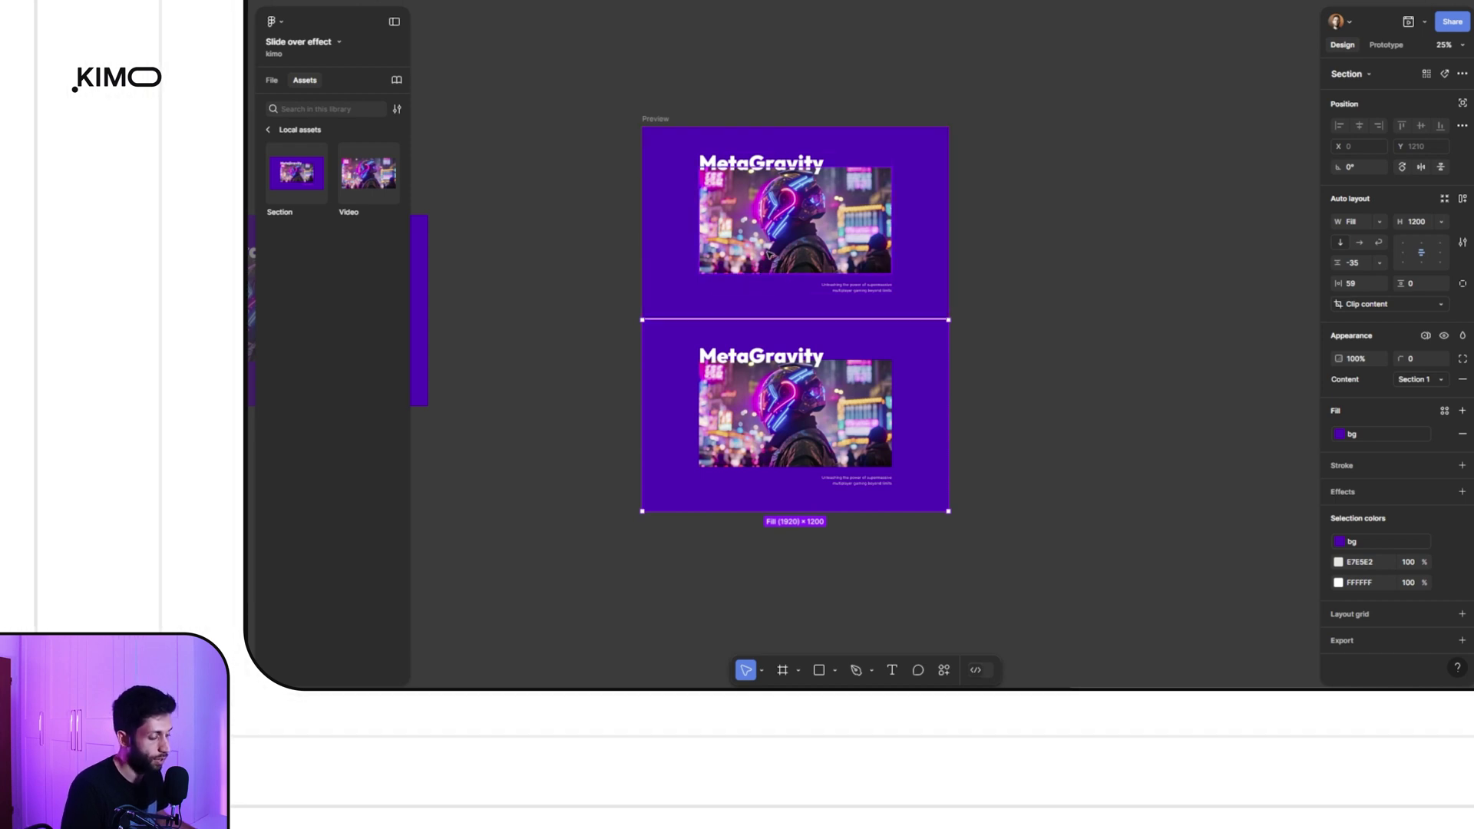
{"action": "key", "text": "ctrl+d"}
{"action": "key", "text": "ctrl+d"}
{"action": "scroll", "coordinate": [807, 308], "scroll_direction": "down", "scroll_amount": 3}
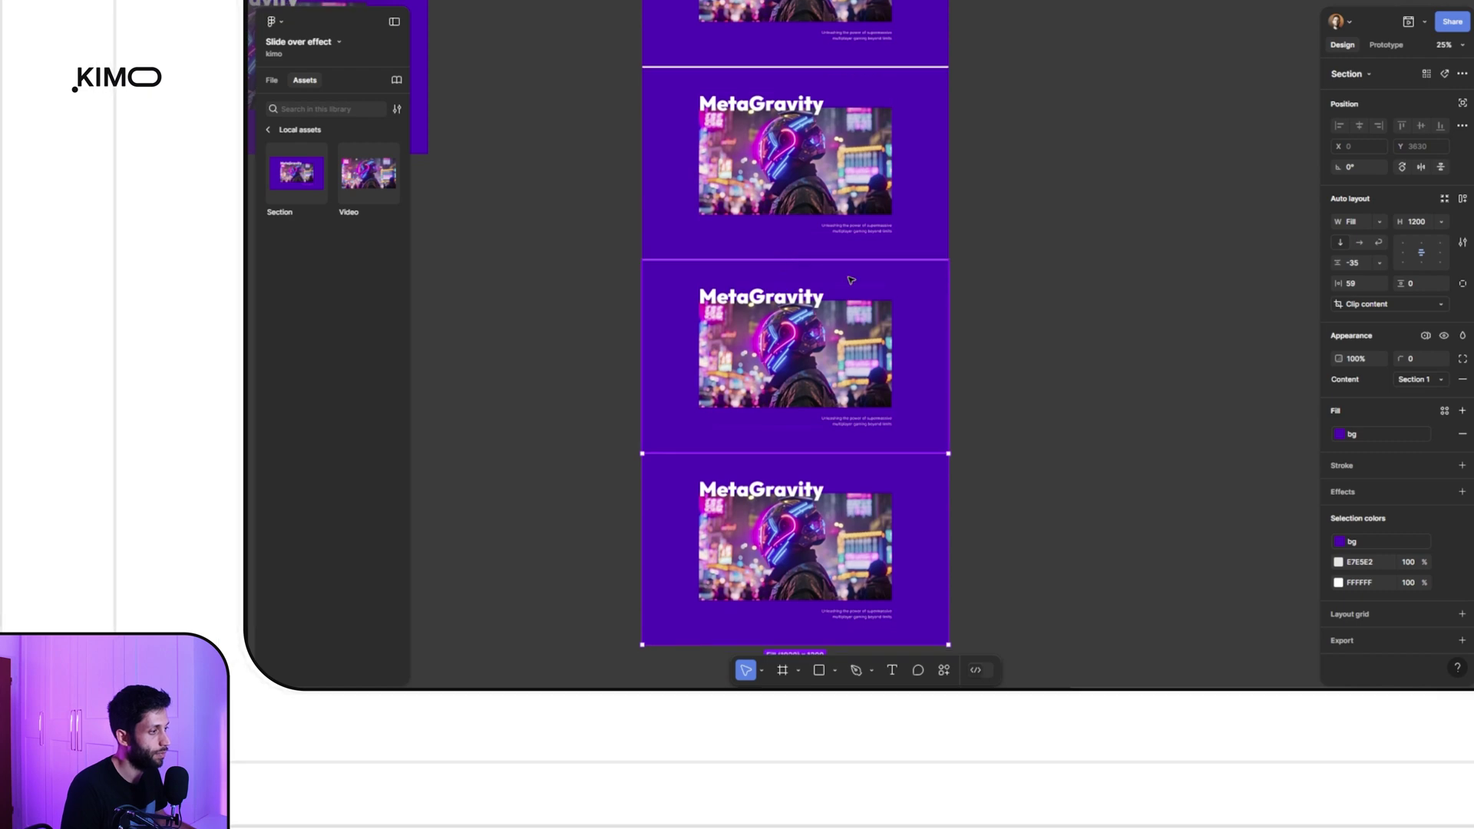
Set the Content mode of the second, third and fourth Section instances to Section 2, Section 3 and Section 4 respectively
{"action": "scroll", "coordinate": [850, 280], "scroll_direction": "down", "scroll_amount": 3}
{"action": "left_click", "coordinate": [851, 280]}
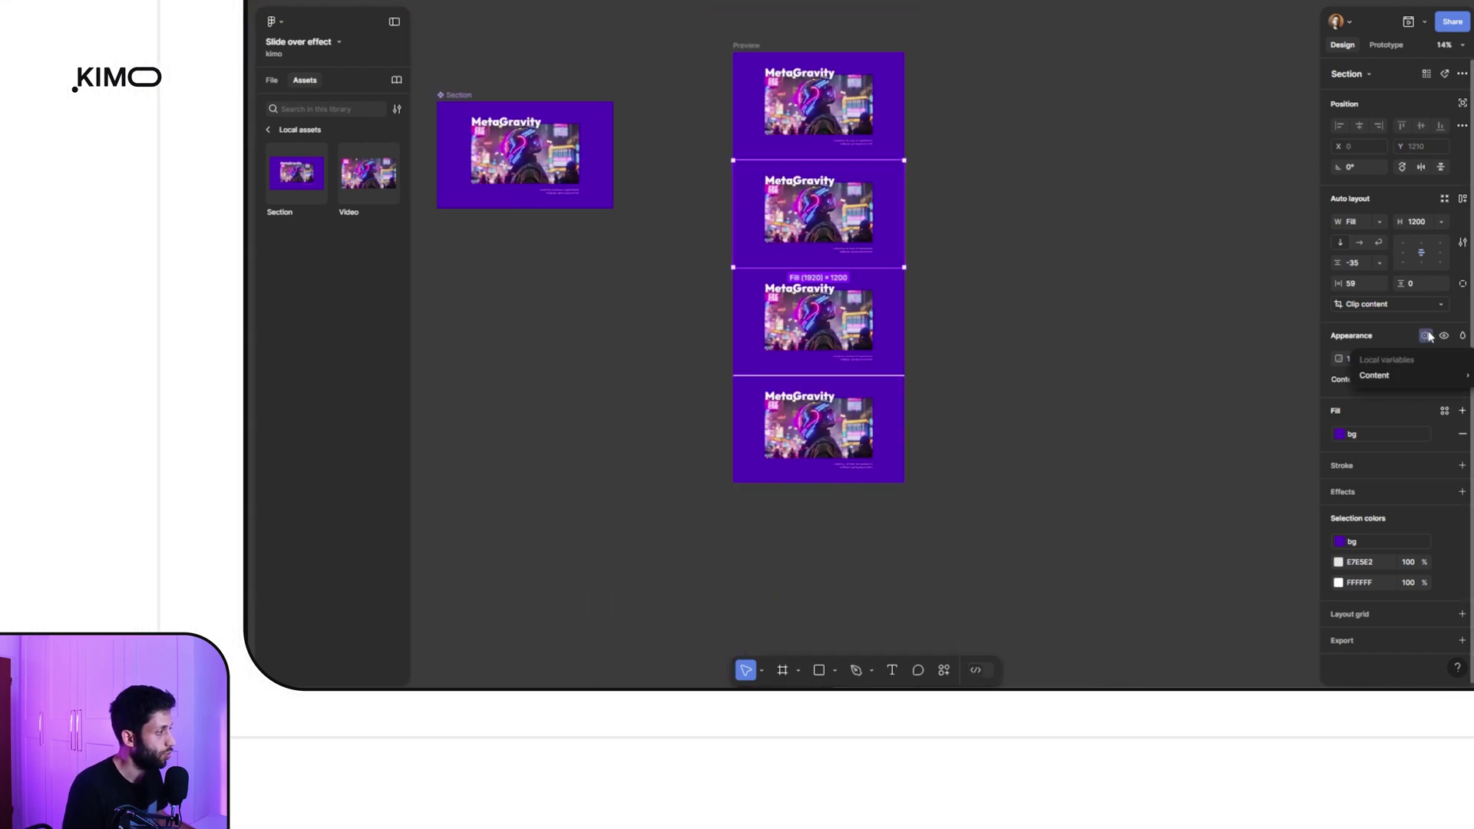
{"action": "mouse_move", "coordinate": [1413, 375]}
{"action": "left_click", "coordinate": [1257, 432]}
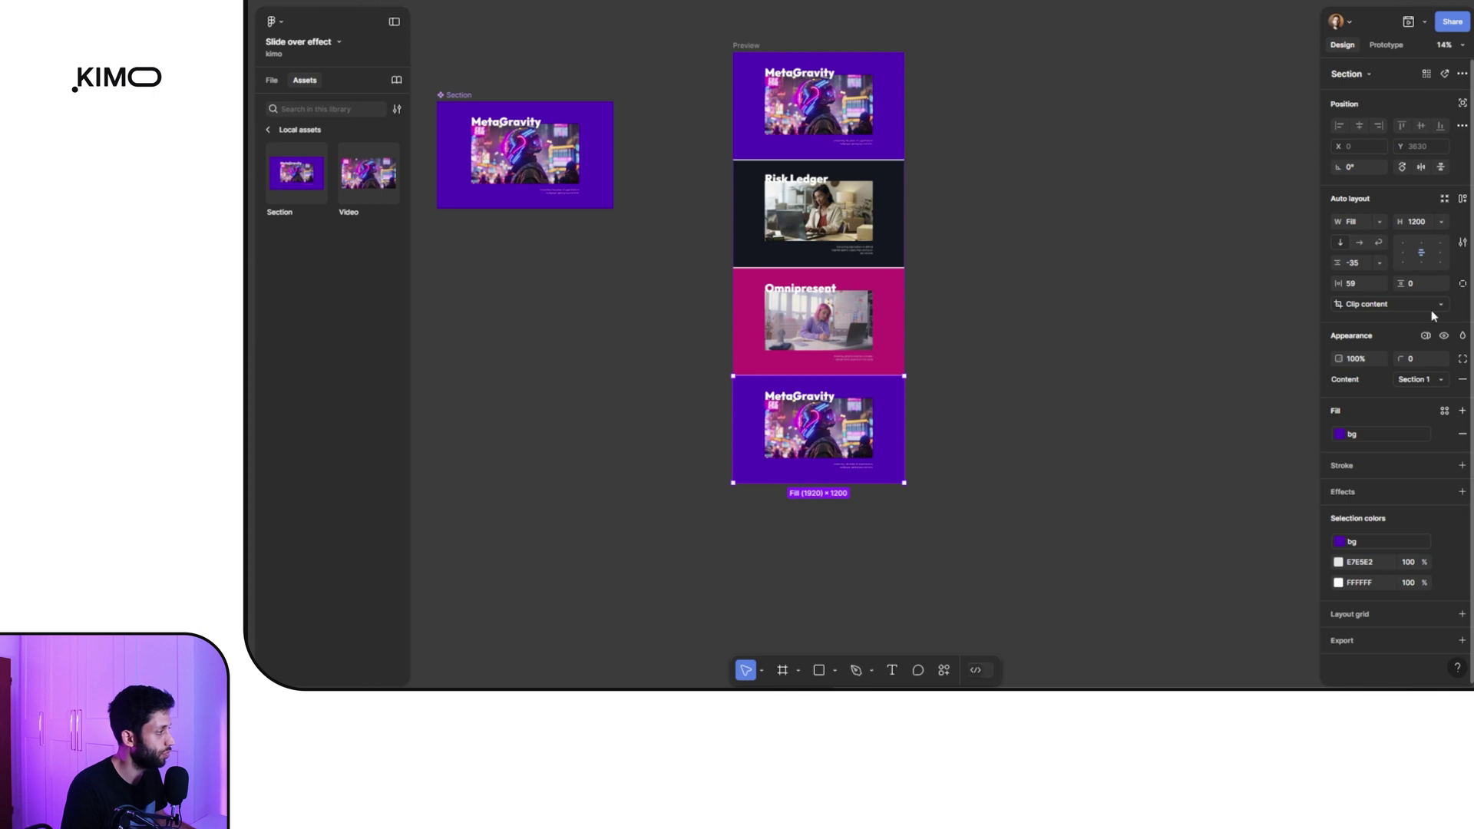
{"action": "left_click", "coordinate": [1380, 427]}
Try a gap of -2 between the sections of the Preview frame, and set it to 0
{"action": "left_click", "coordinate": [802, 163]}
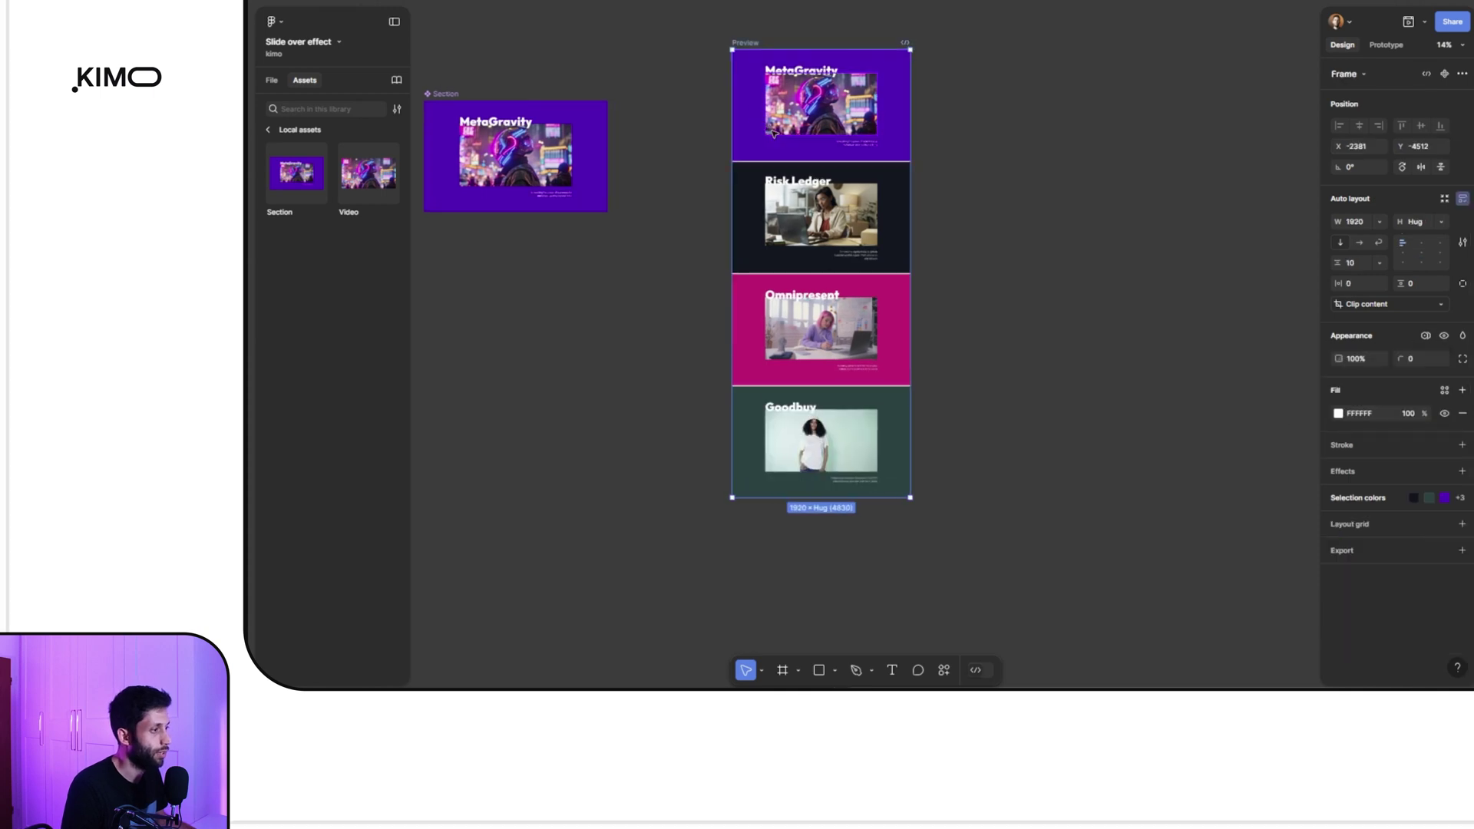
{"action": "scroll", "coordinate": [802, 164], "scroll_direction": "up", "scroll_amount": 5}
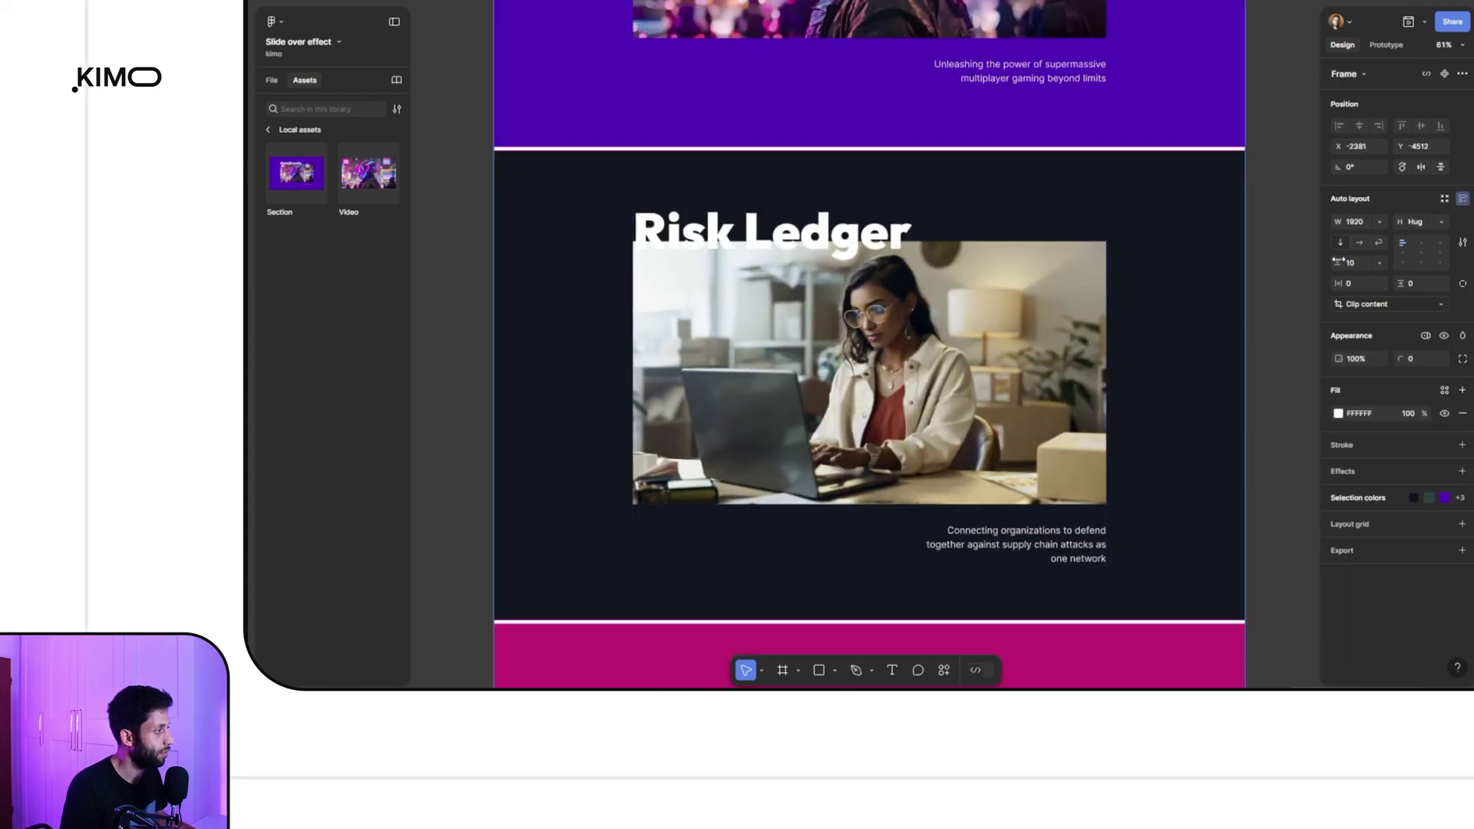
{"action": "type", "text": "-2"}
{"action": "key", "text": "Return"}
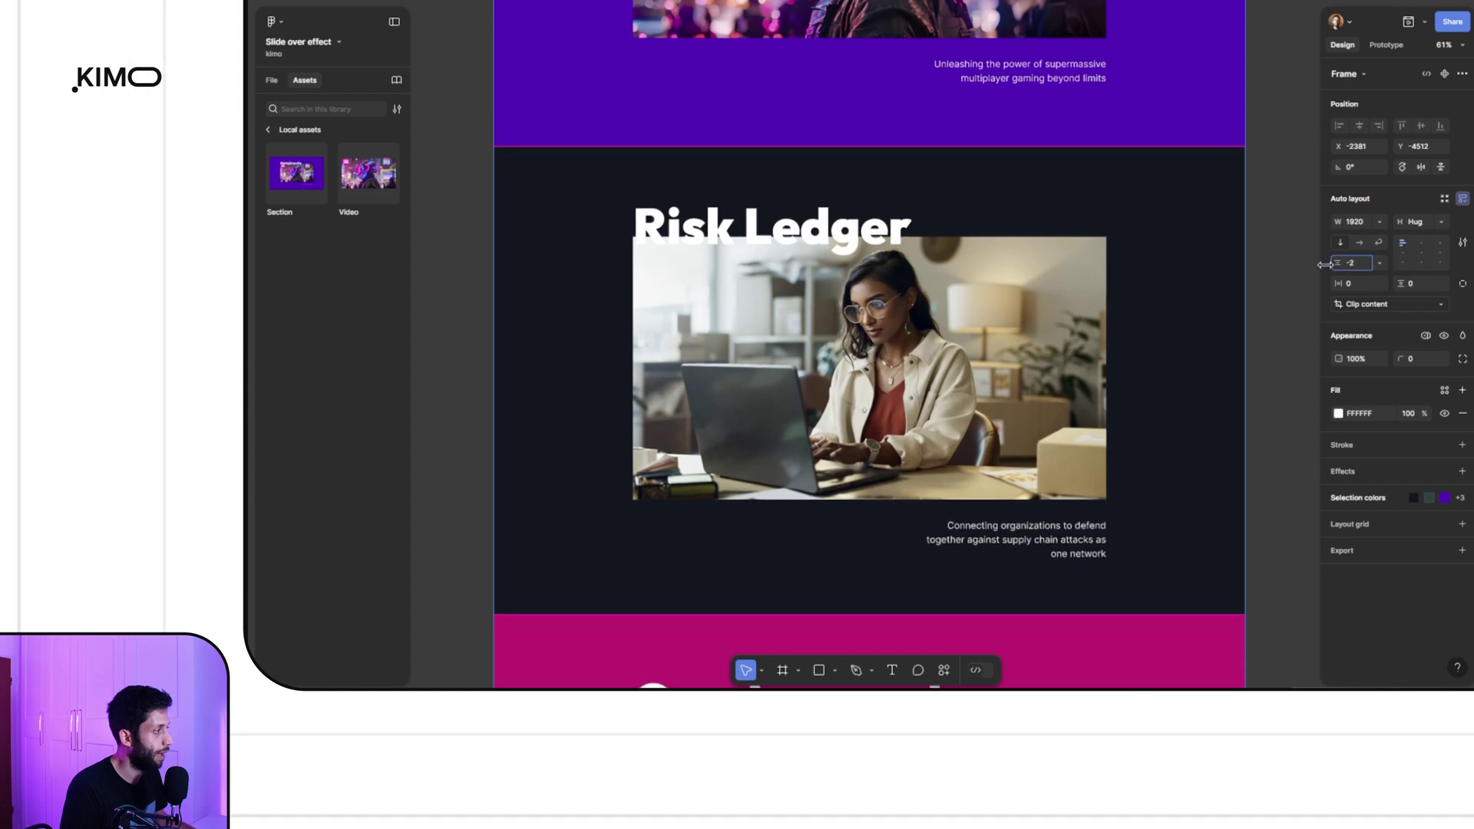
{"action": "type", "text": "0"}
{"action": "key", "text": "Return"}
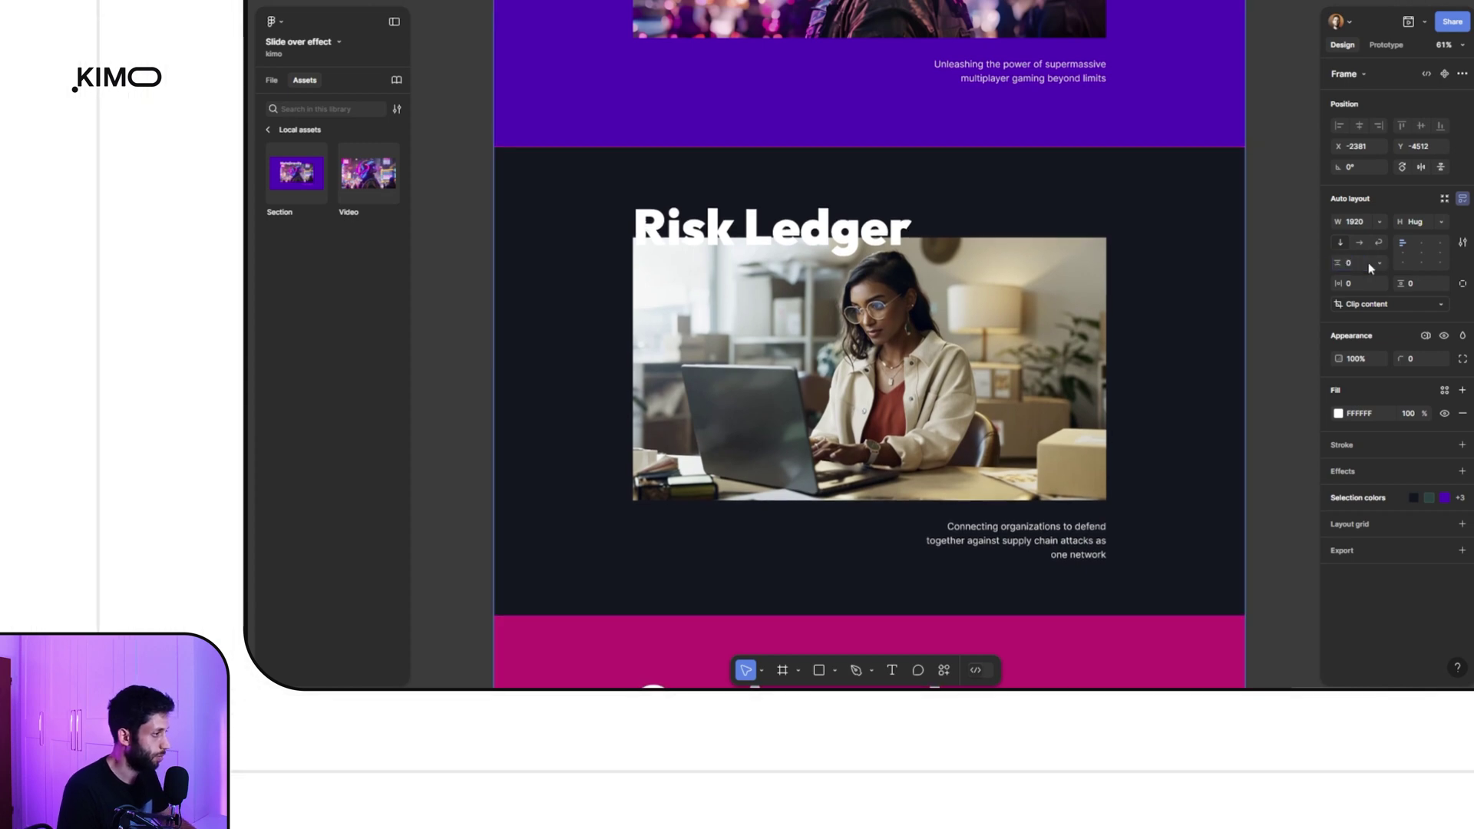
Select all four Section instances in the Preview frame and open the position options of their prototype scroll behavior
{"action": "scroll", "coordinate": [1103, 187], "scroll_direction": "down", "scroll_amount": 4}
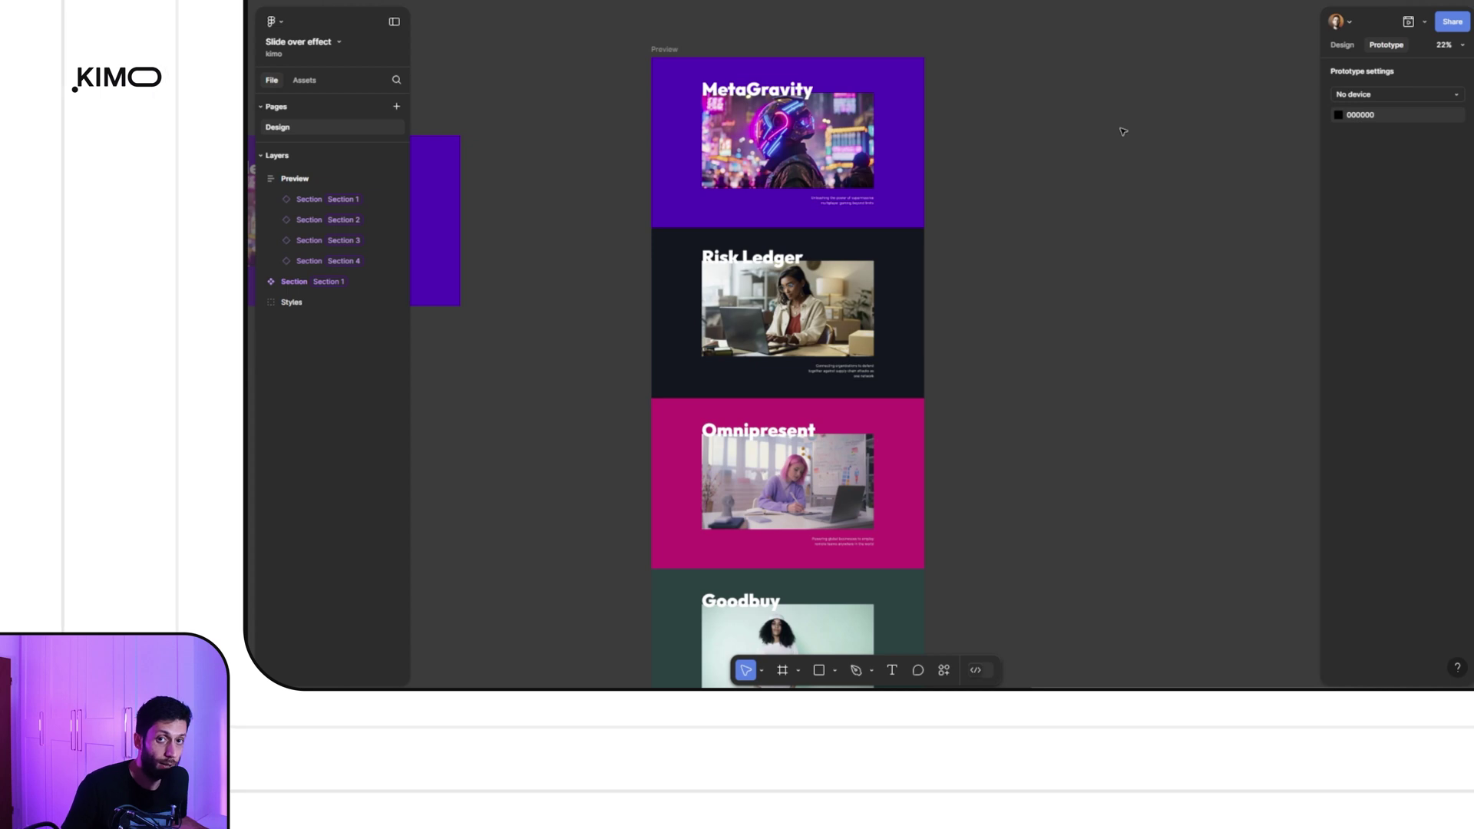
{"action": "scroll", "coordinate": [888, 281], "scroll_direction": "down", "scroll_amount": 3}
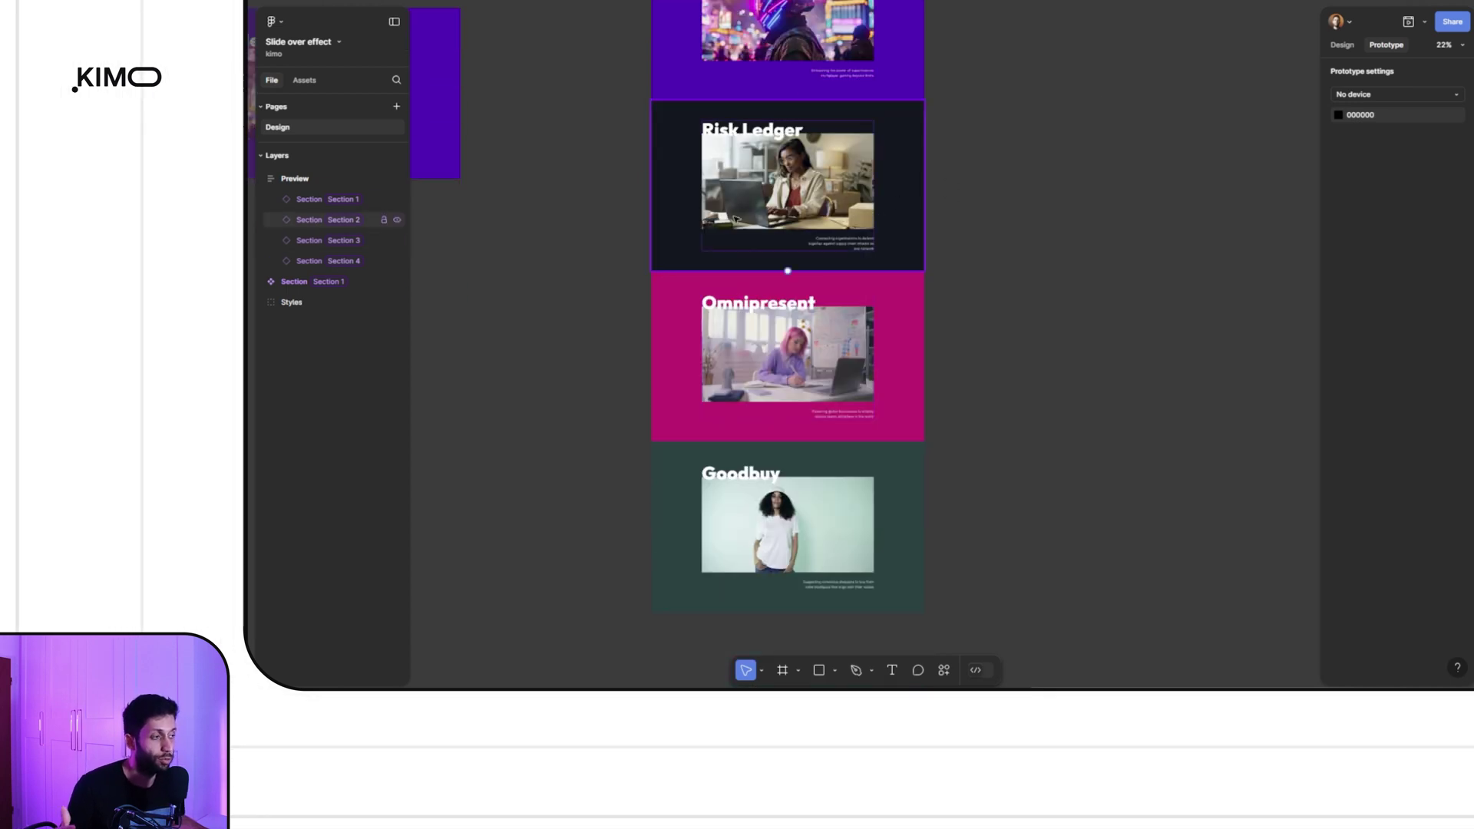
{"action": "scroll", "coordinate": [755, 350], "scroll_direction": "up", "scroll_amount": 4}
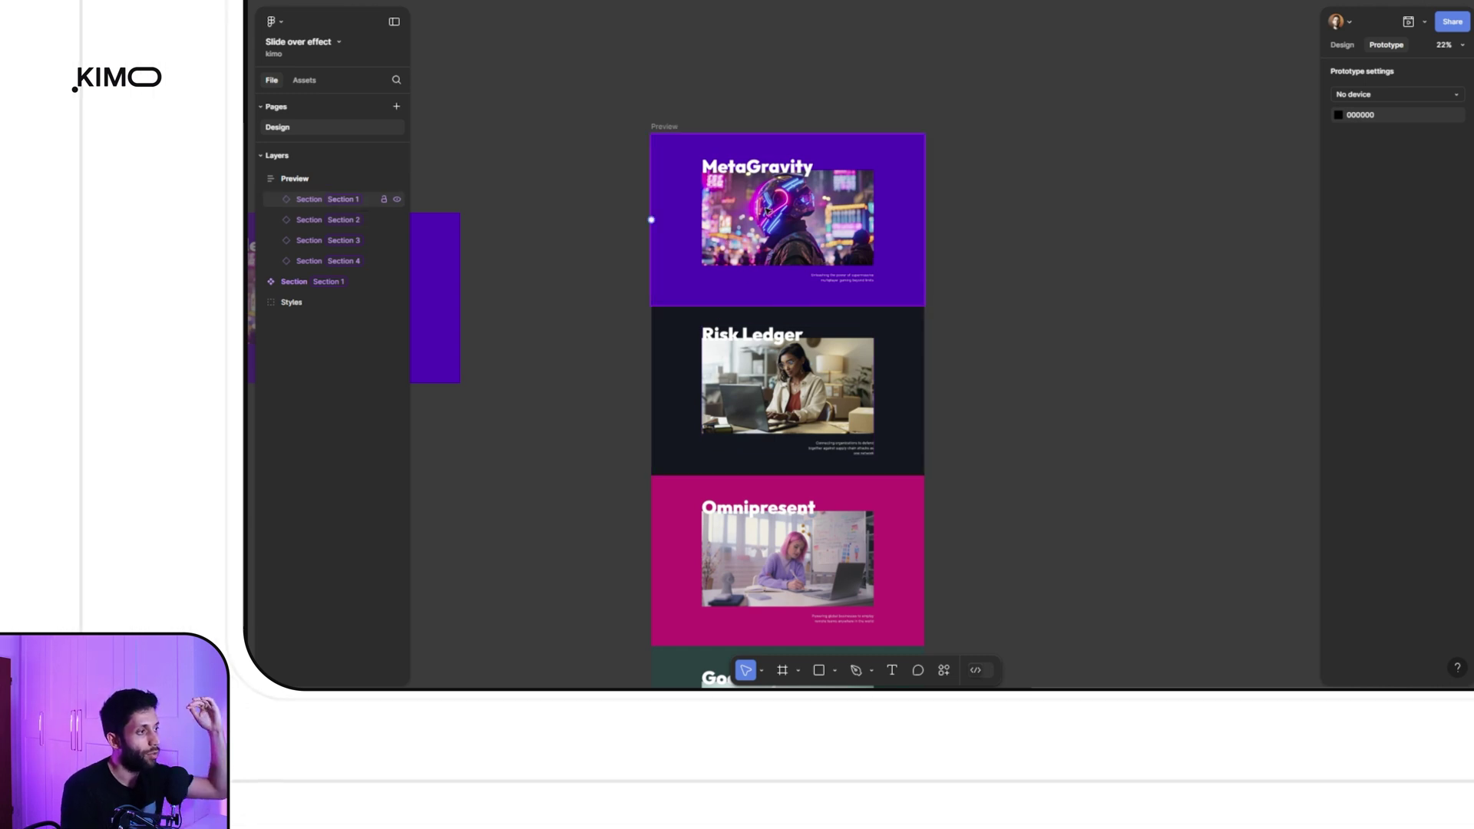
{"action": "left_click", "coordinate": [860, 236]}
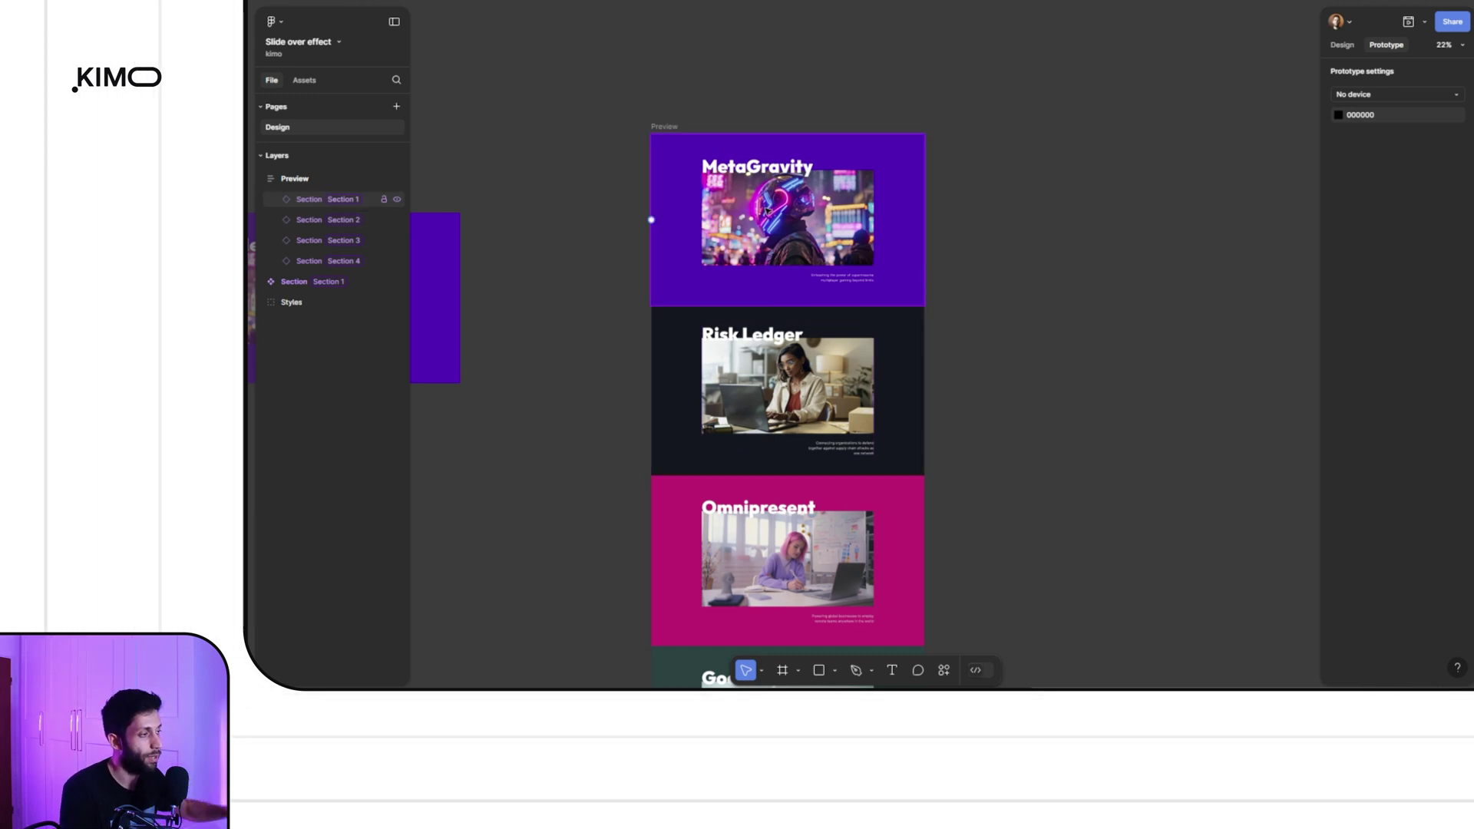
{"action": "scroll", "coordinate": [860, 236], "scroll_direction": "down", "scroll_amount": 2}
{"action": "left_click", "coordinate": [853, 254], "text": "shift"}
{"action": "left_click", "coordinate": [845, 372], "text": "shift"}
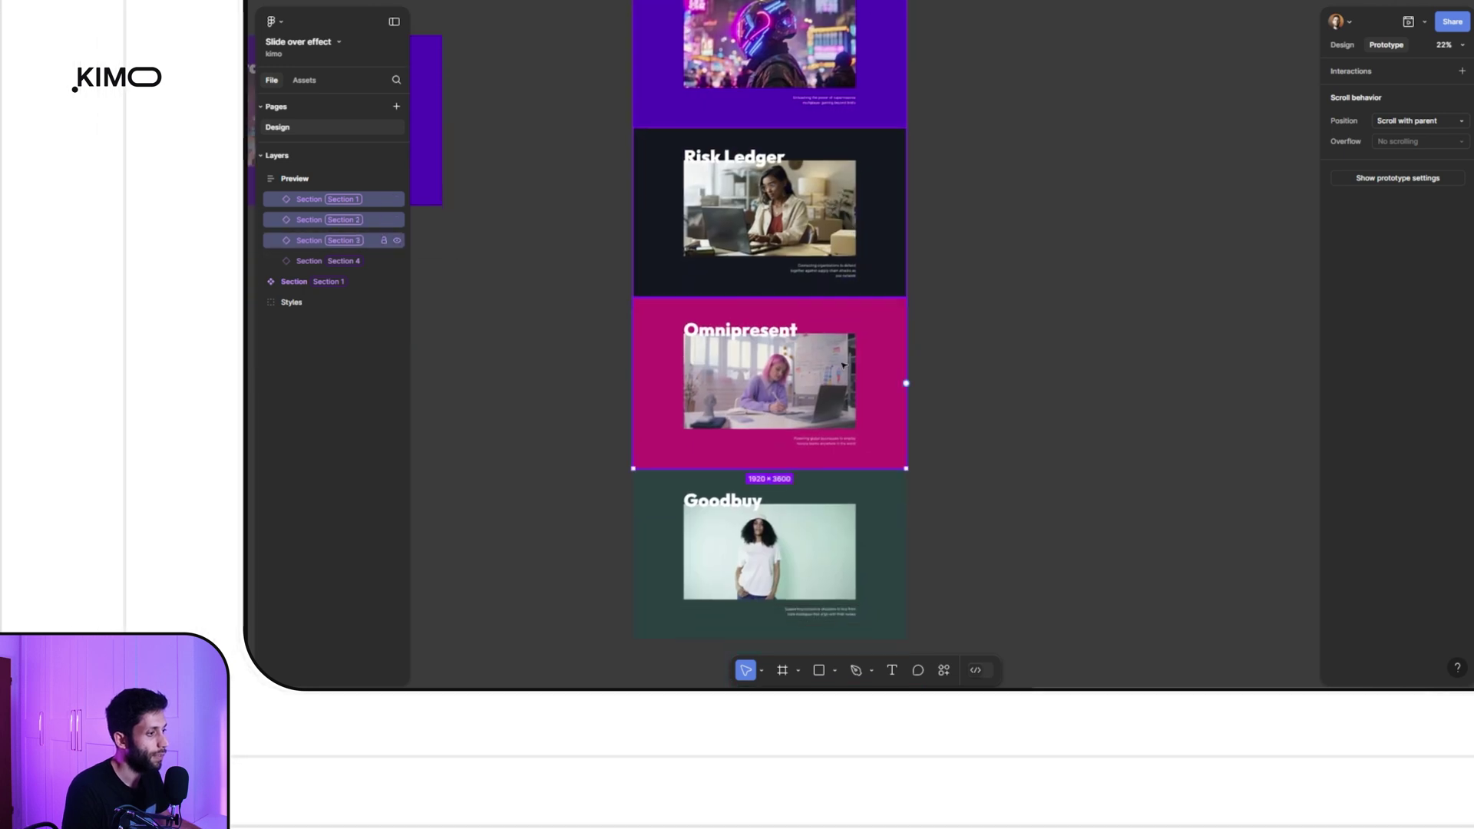
{"action": "scroll", "coordinate": [845, 373], "scroll_direction": "down", "scroll_amount": 3}
{"action": "left_click", "coordinate": [845, 372], "text": "shift"}
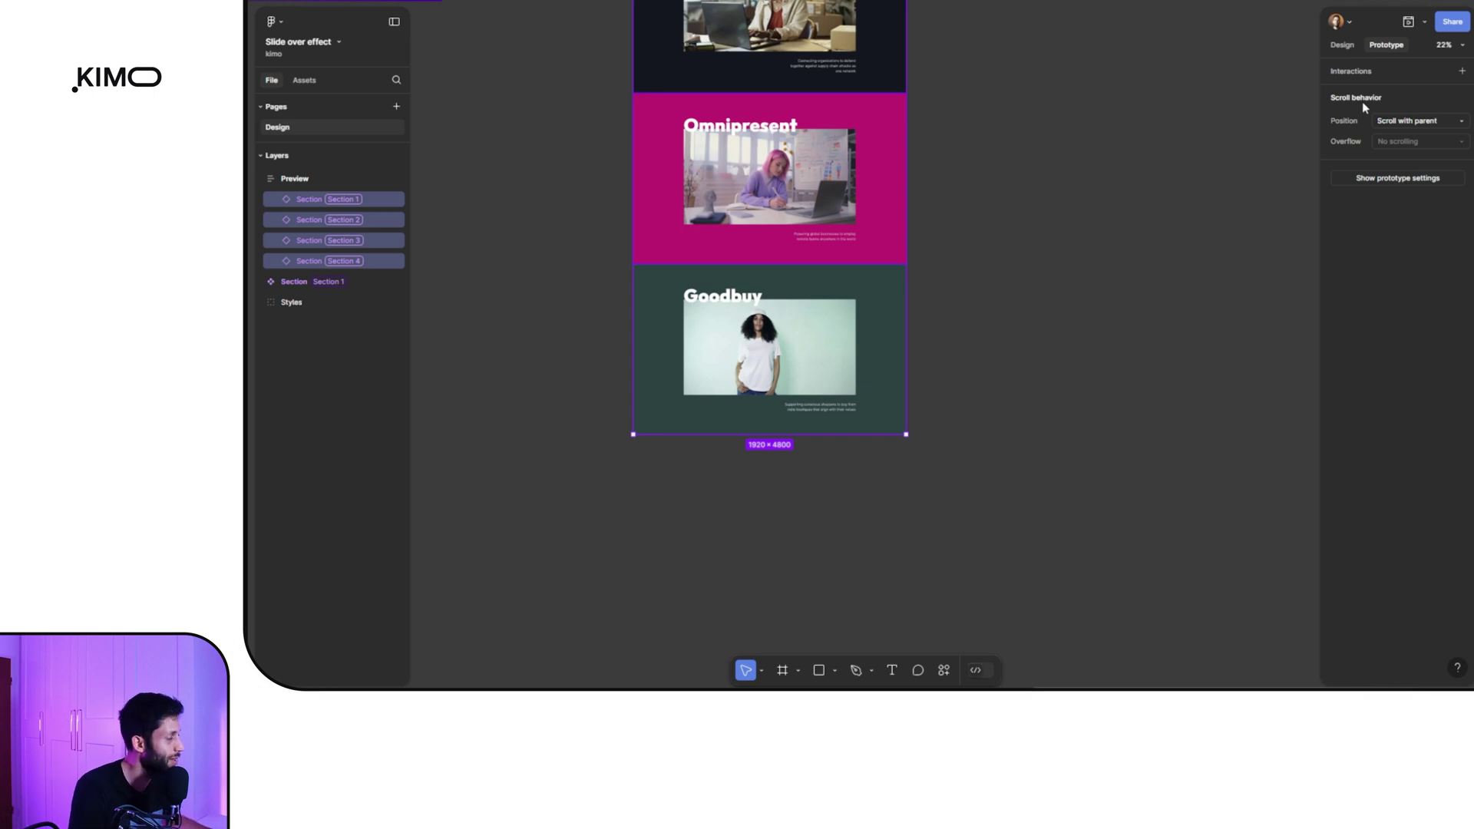
{"action": "left_click", "coordinate": [1396, 123]}
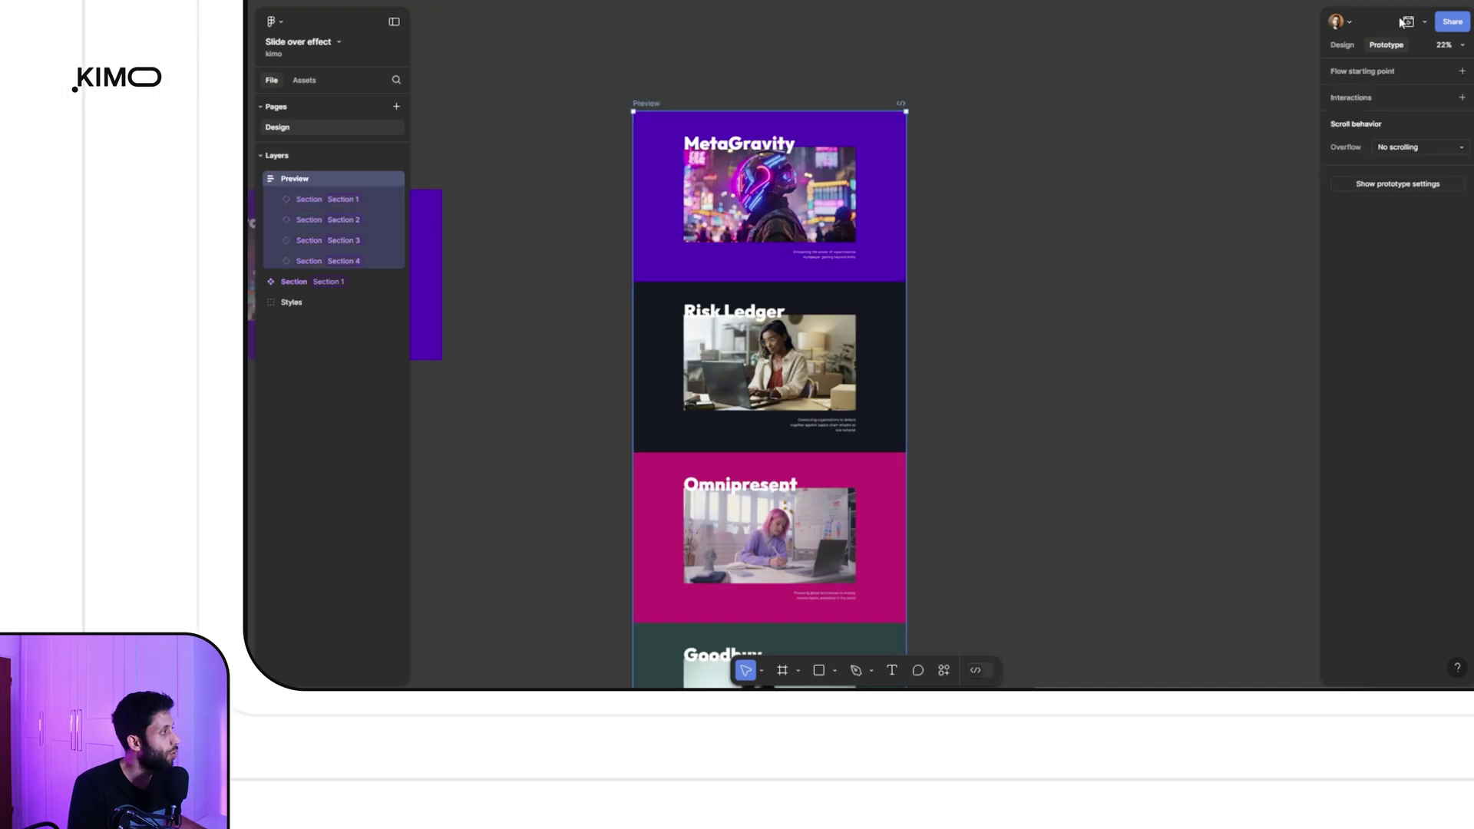
Present the Preview frame as a prototype in the full presentation view
{"action": "left_click", "coordinate": [1425, 21]}
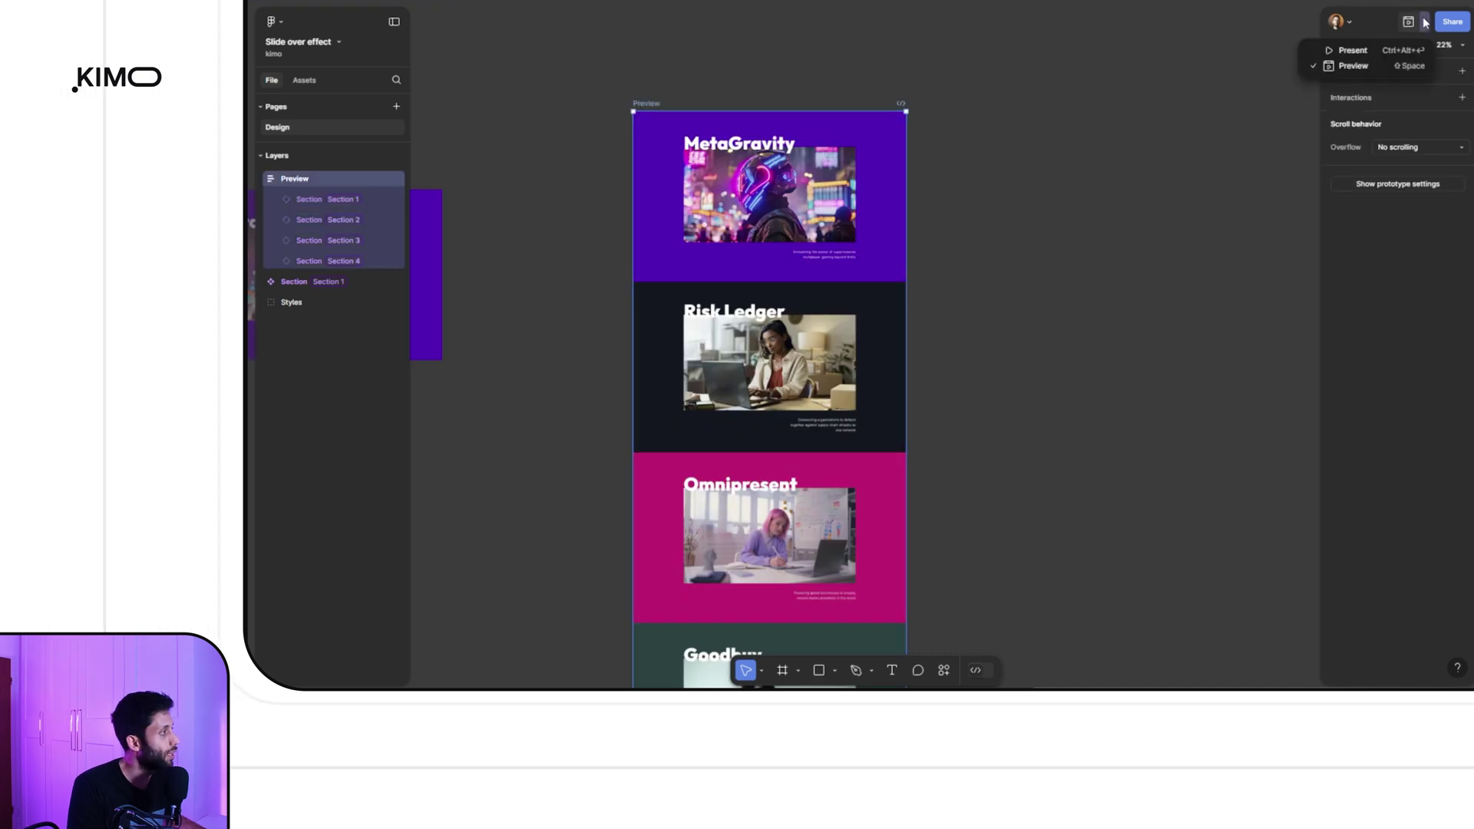
{"action": "left_click", "coordinate": [1386, 52]}
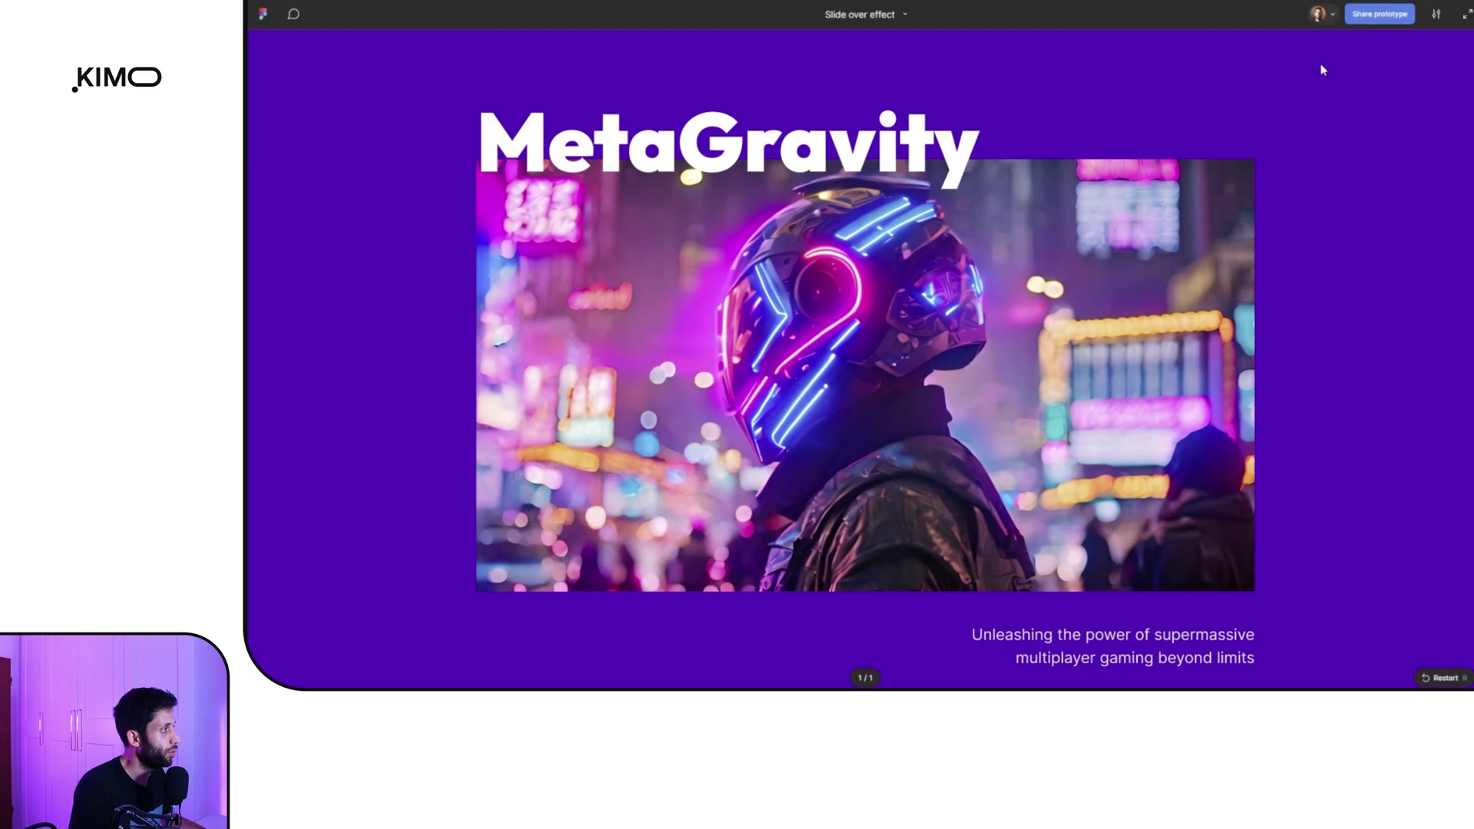
Set the prototype preview's scaling to Responsive and hide the Figma UI
{"action": "left_click", "coordinate": [1435, 16]}
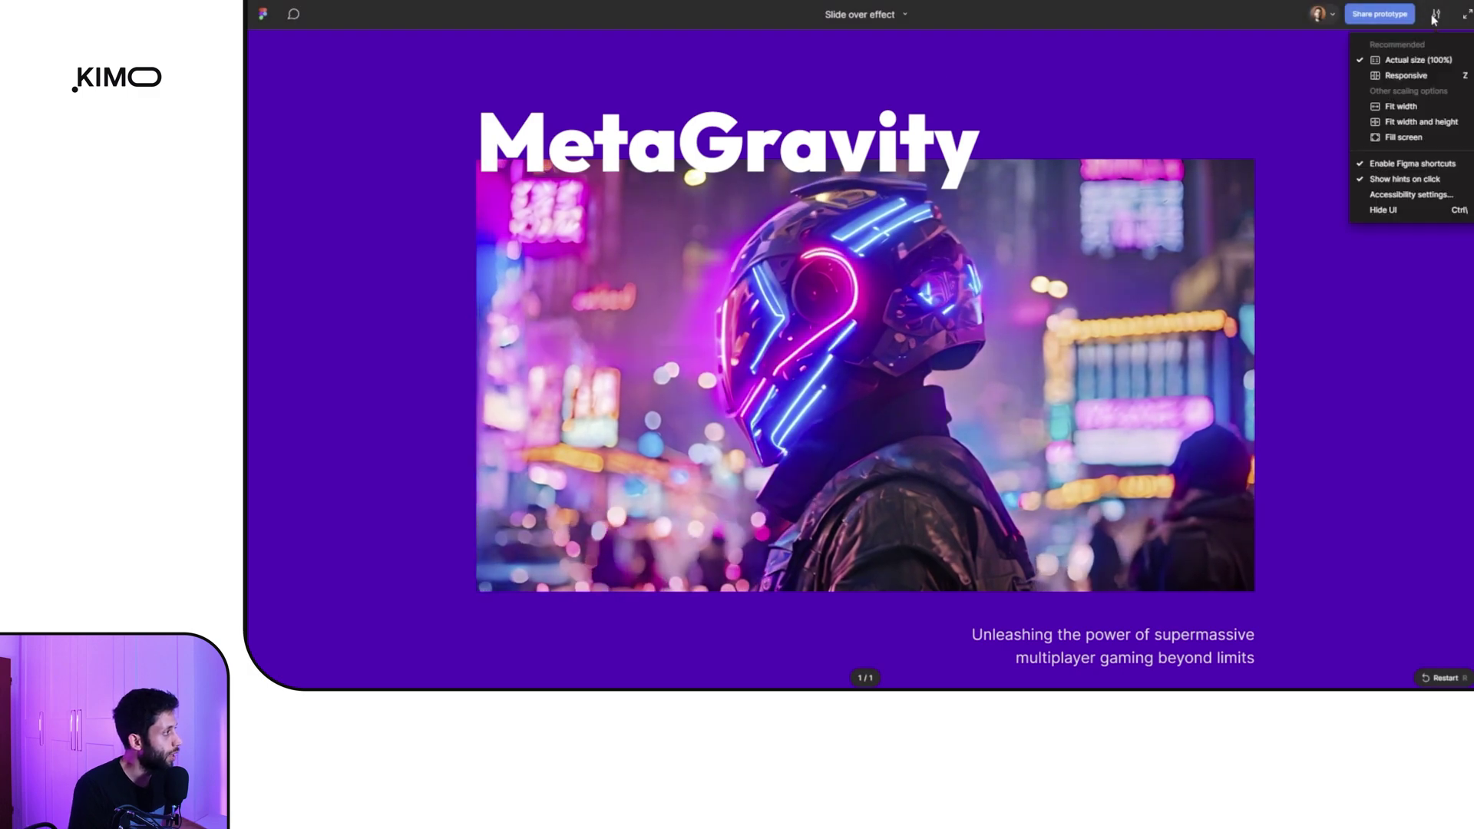
{"action": "left_click", "coordinate": [1416, 76]}
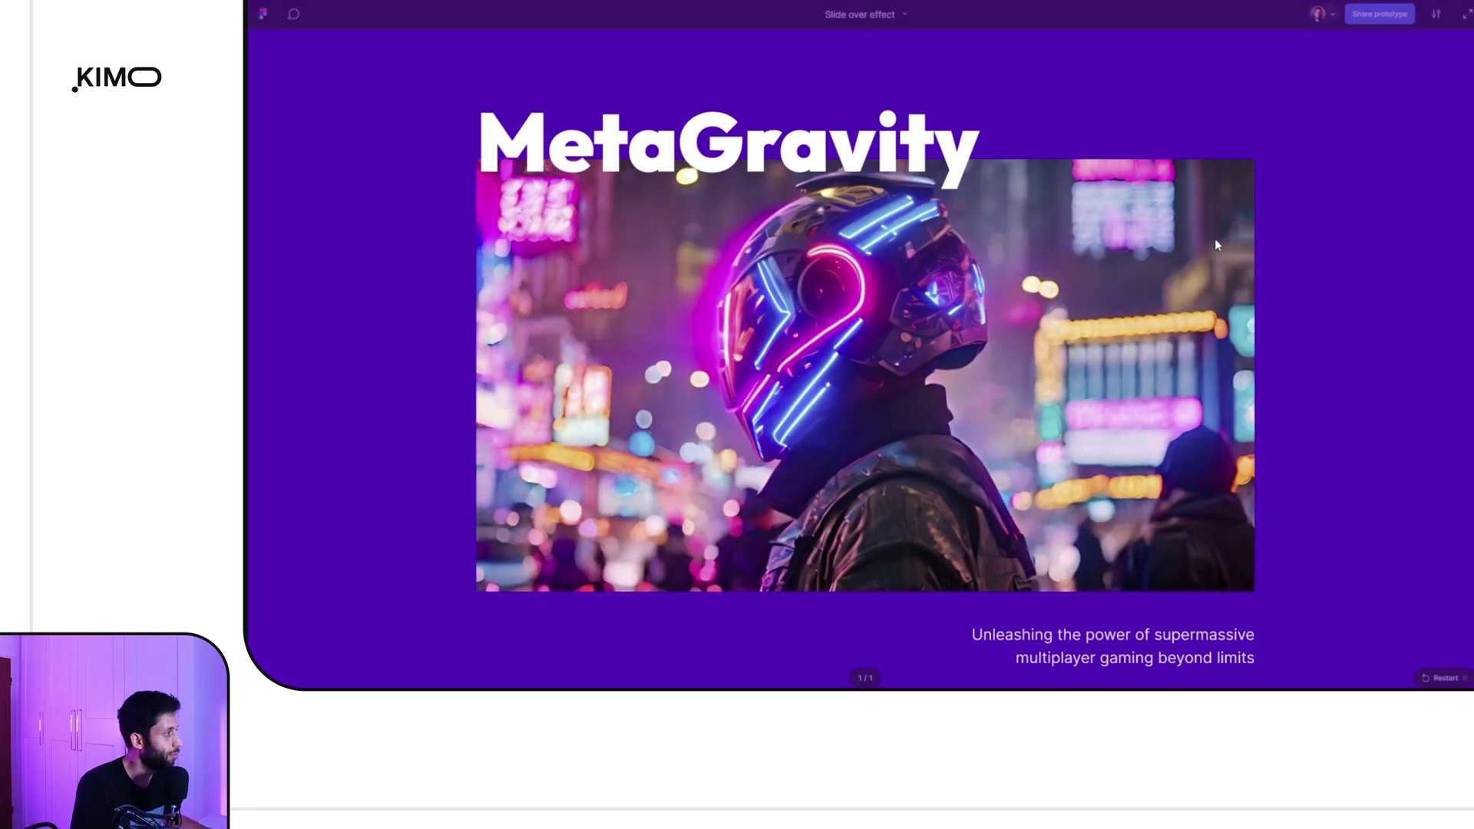
{"action": "left_click", "coordinate": [1435, 15]}
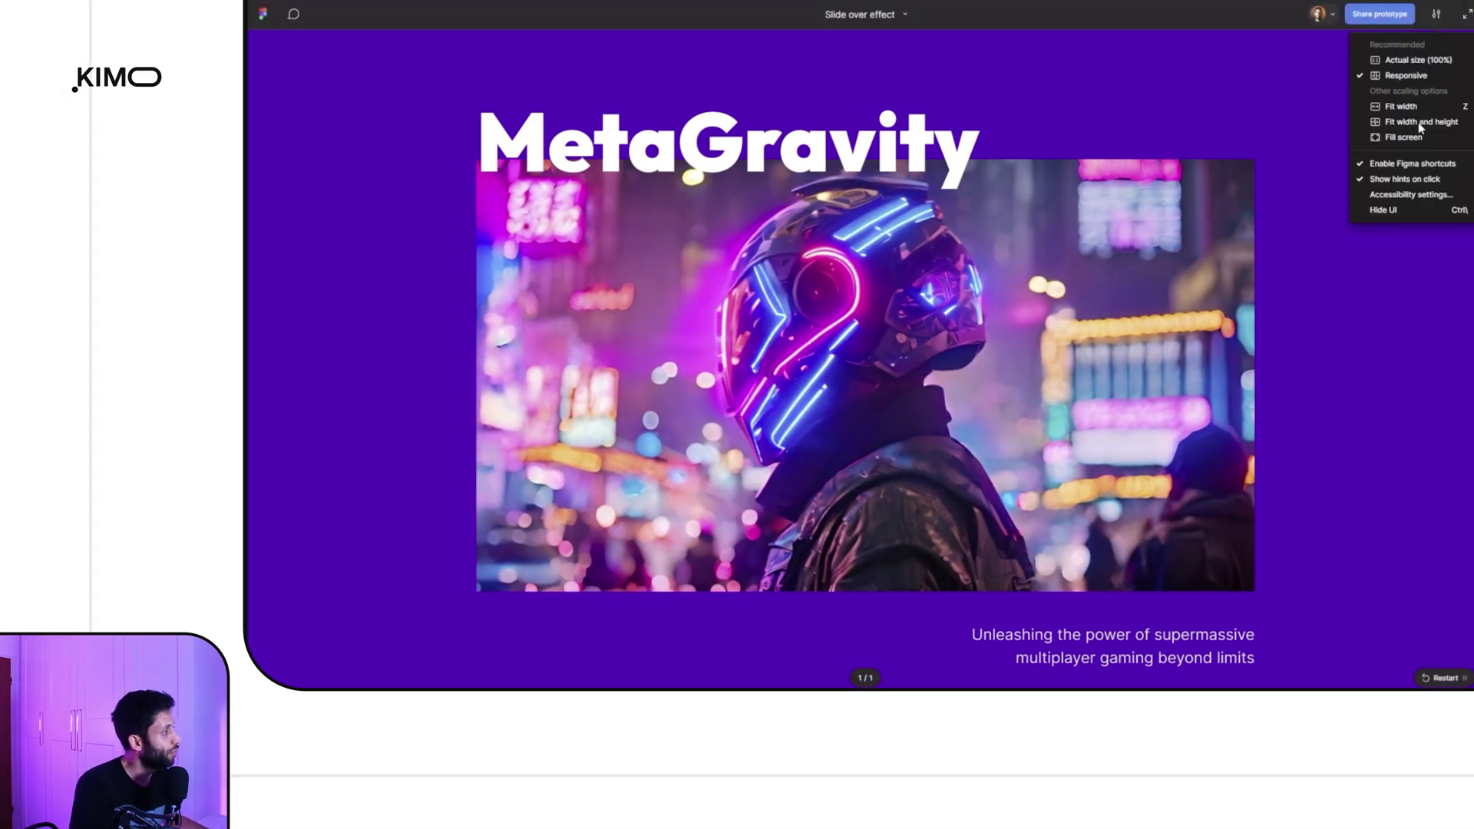
{"action": "left_click", "coordinate": [1404, 211]}
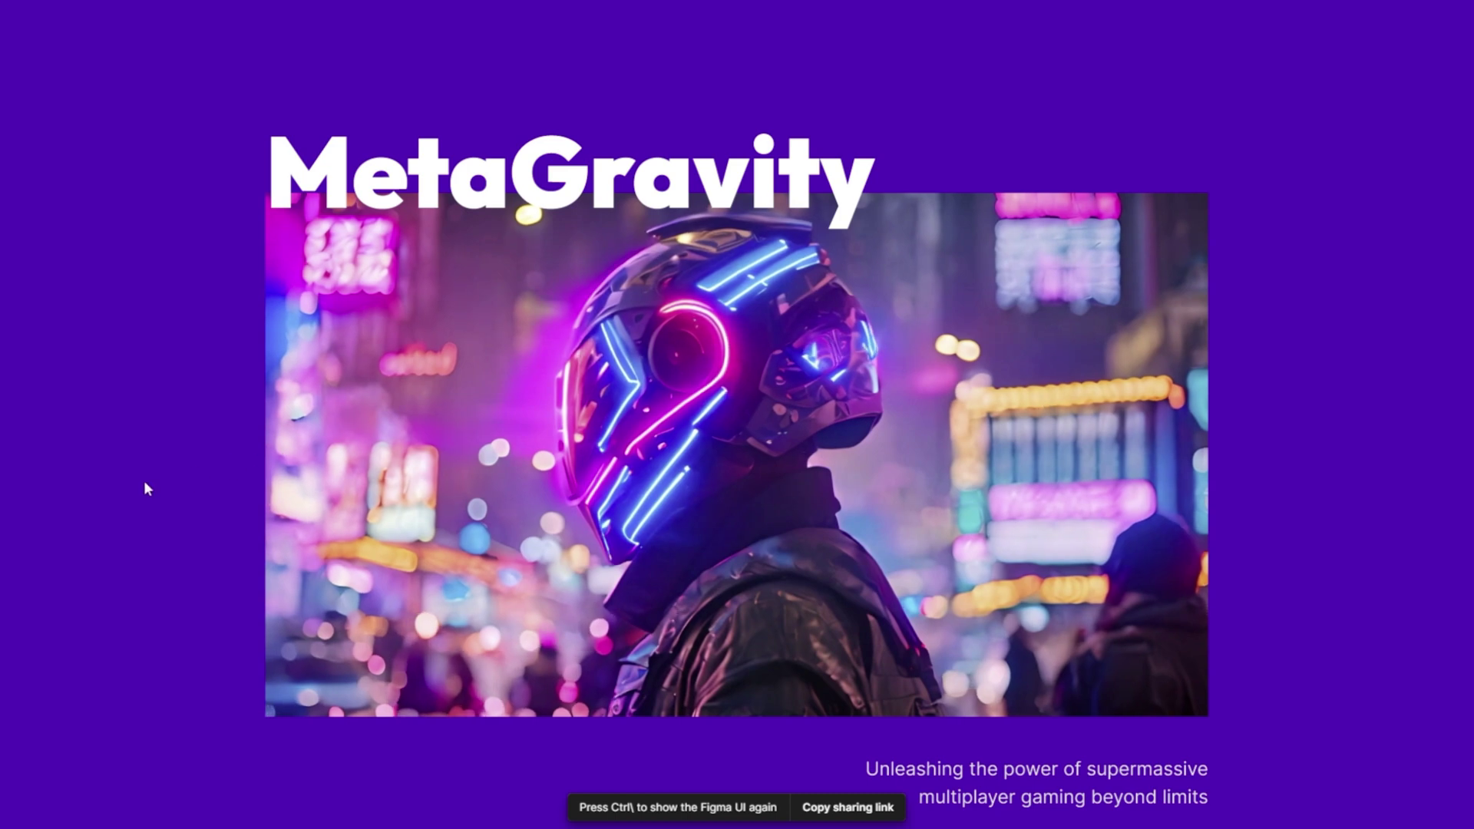
Scroll through the stacked sections of the prototype and partly back to examine the slide over effect
{"action": "key", "text": "Right"}
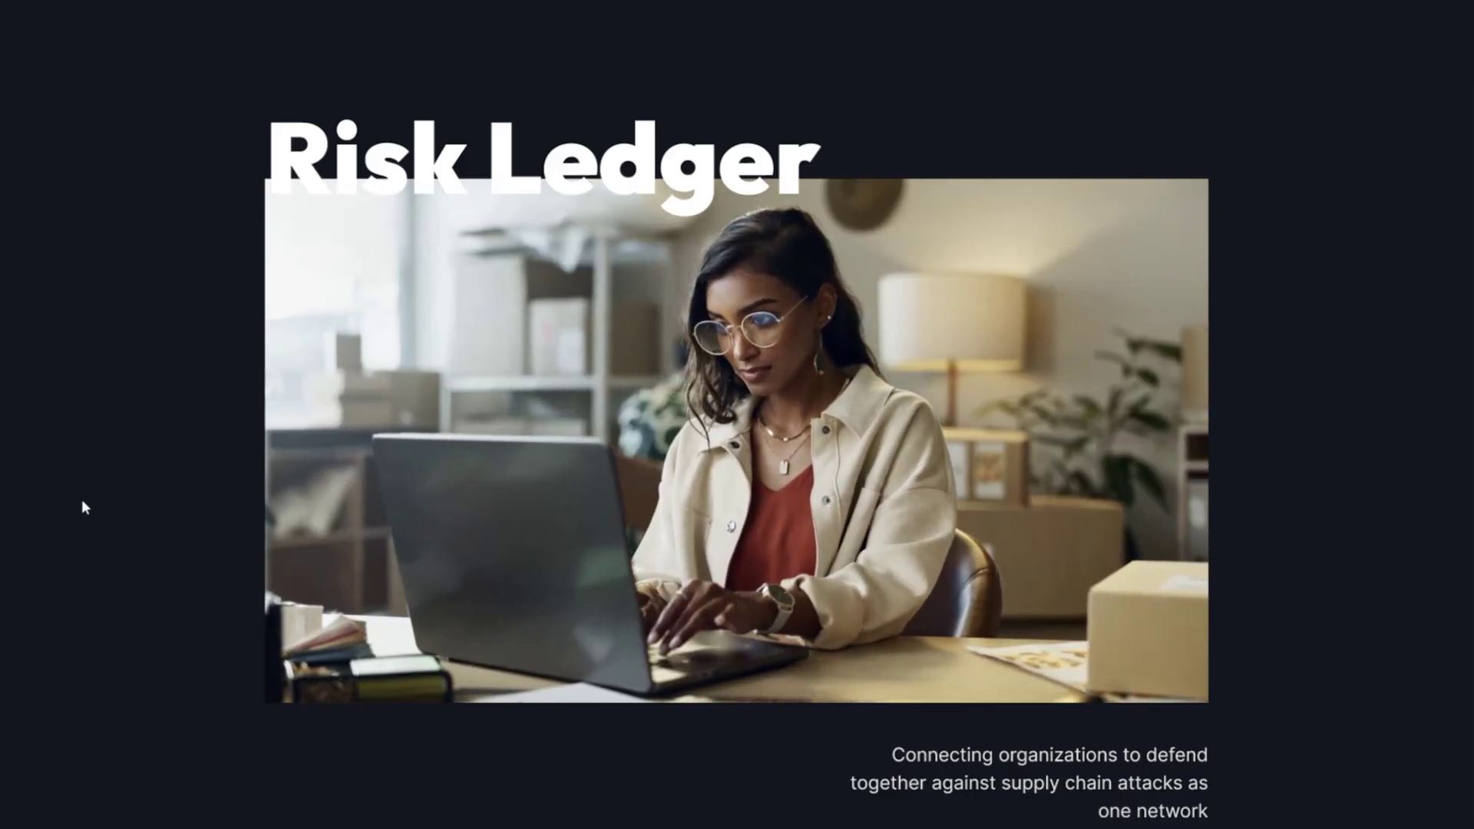
{"action": "key", "text": "Right"}
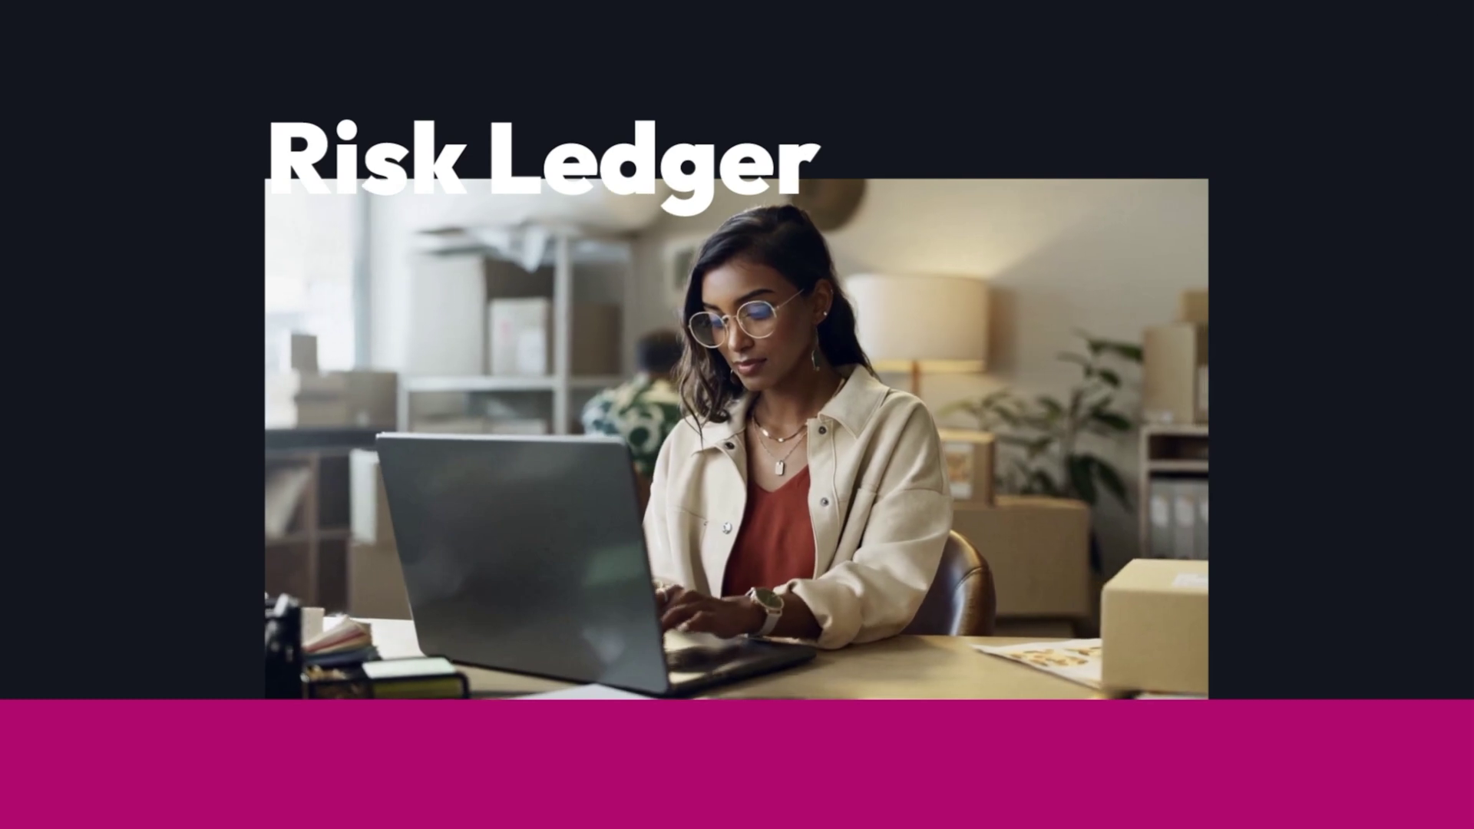
{"action": "scroll", "coordinate": [722, 603], "scroll_direction": "down", "scroll_amount": 1}
{"action": "scroll", "coordinate": [714, 589], "scroll_direction": "down", "scroll_amount": 10}
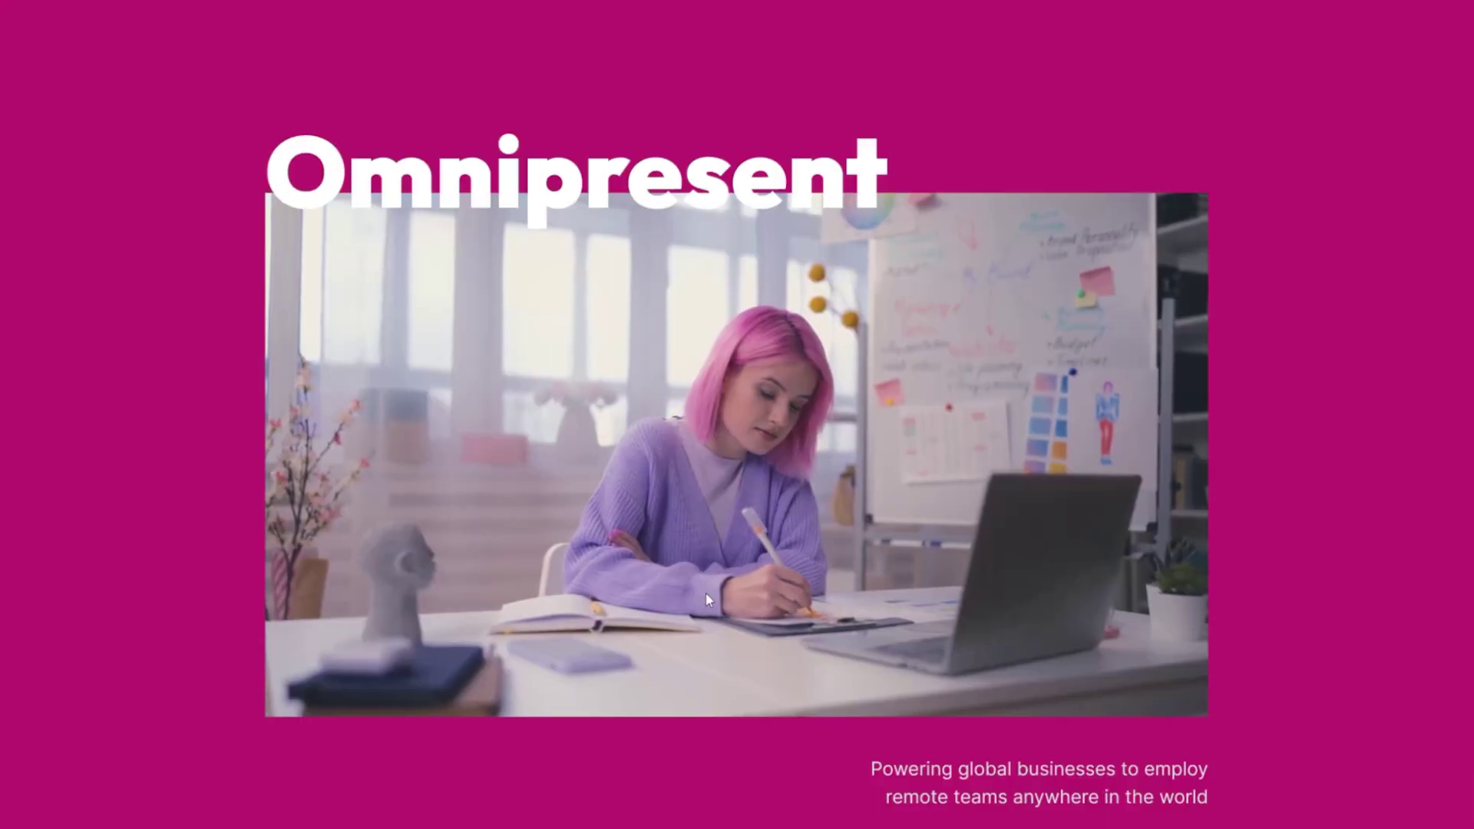
{"action": "scroll", "coordinate": [701, 598], "scroll_direction": "up", "scroll_amount": 5}
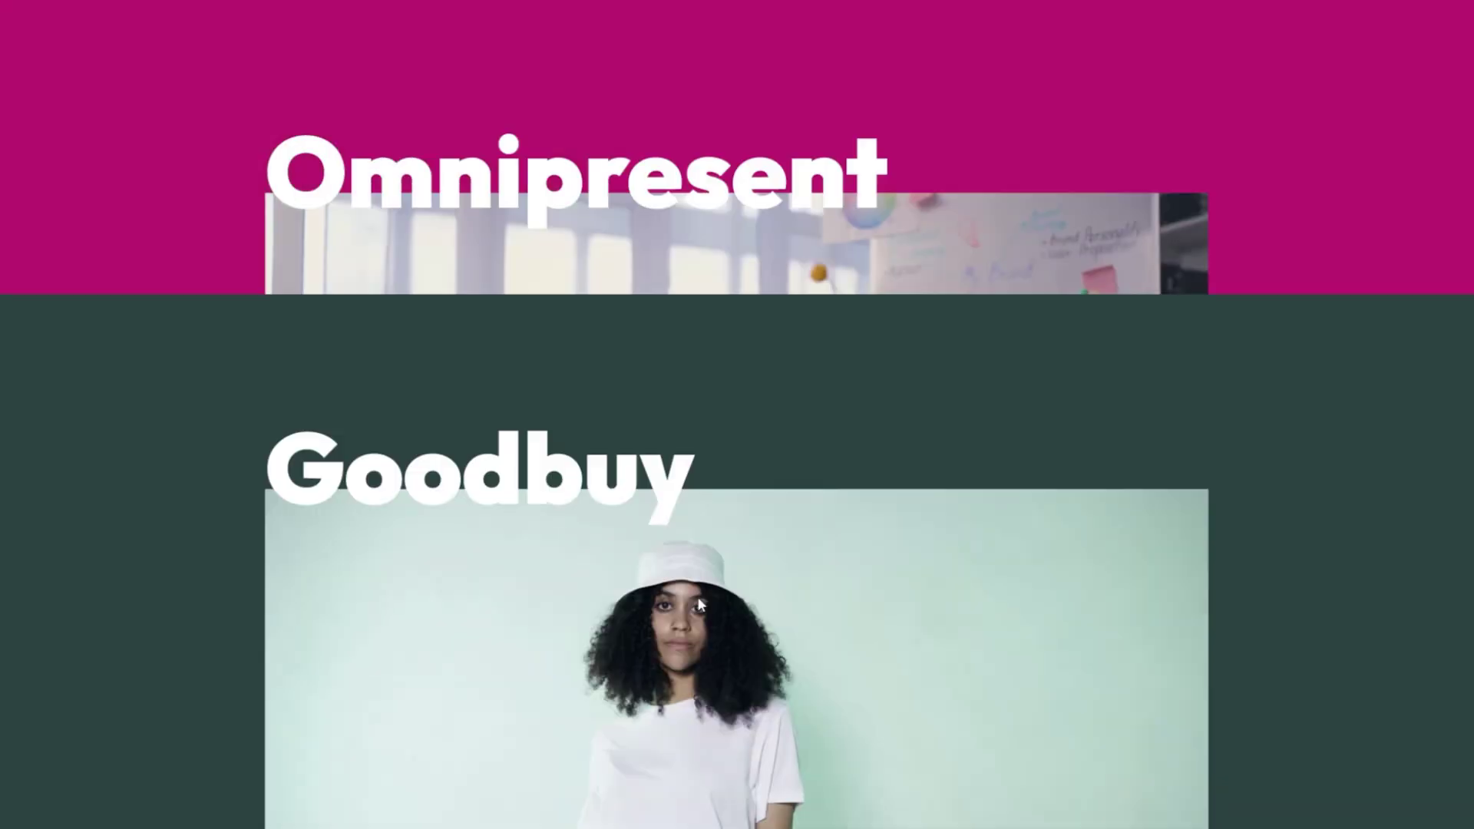